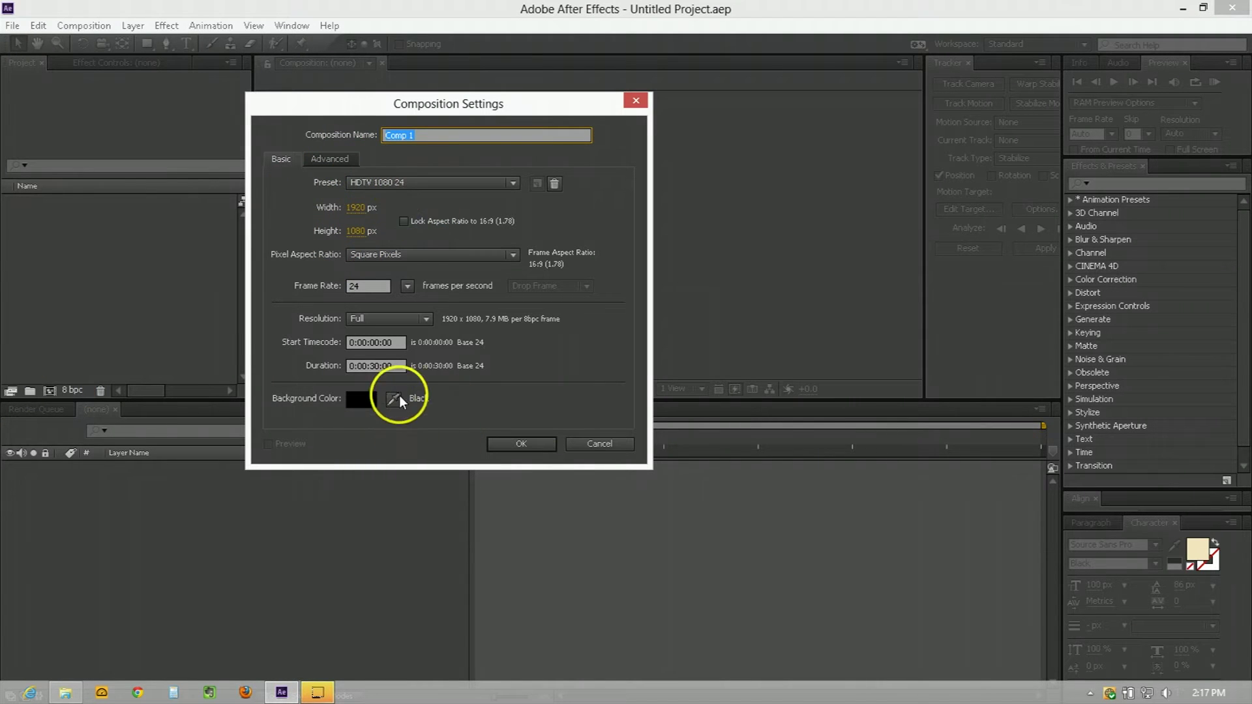
- Create a 30-second composition with the HDTV 1080 24 preset and add an empty shape layer
left_click(534, 446)
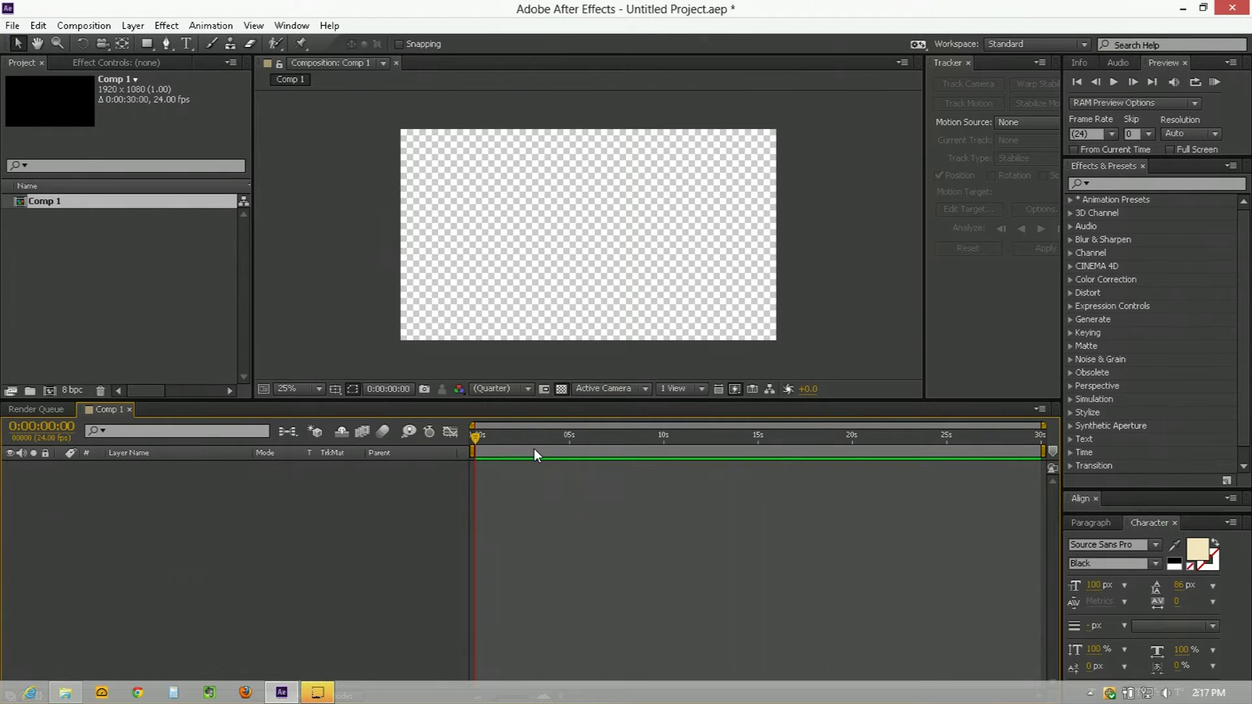
right_click(181, 514)
mouse_move(242, 526)
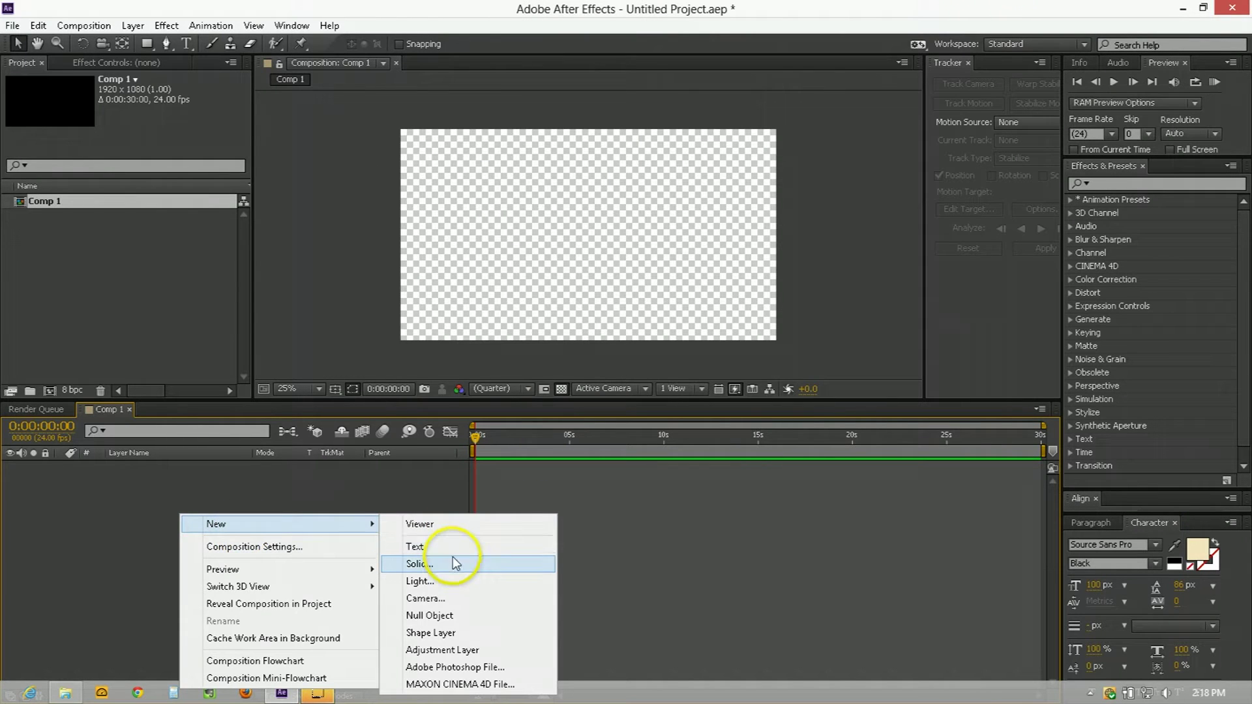
left_click(451, 638)
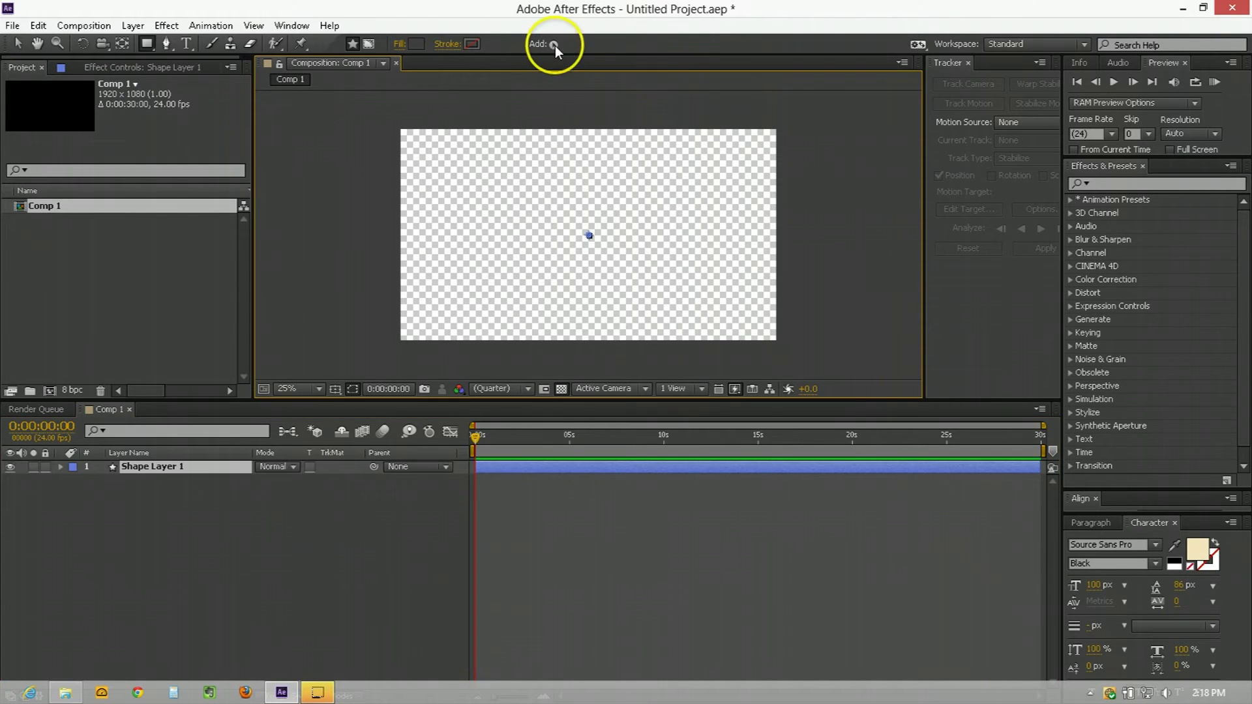
- Add a fill and a rectangle path to the contents of the shape layer
left_click(553, 45)
left_click(591, 150)
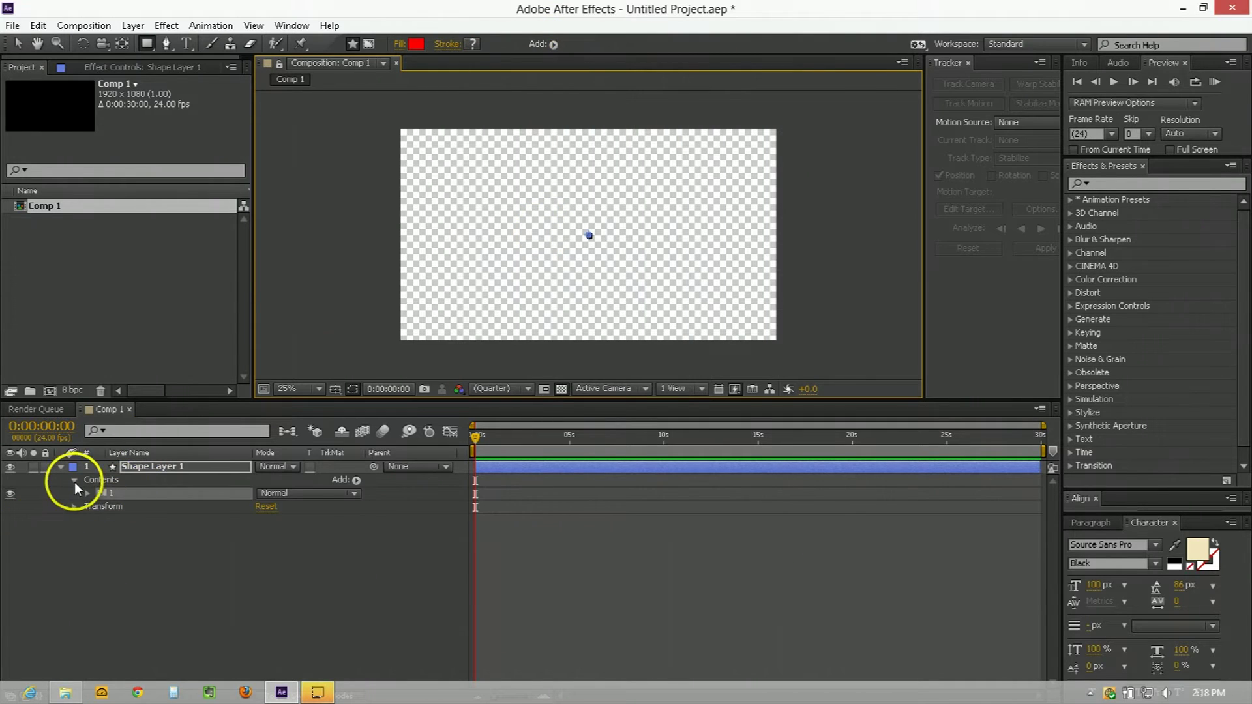
left_click(356, 481)
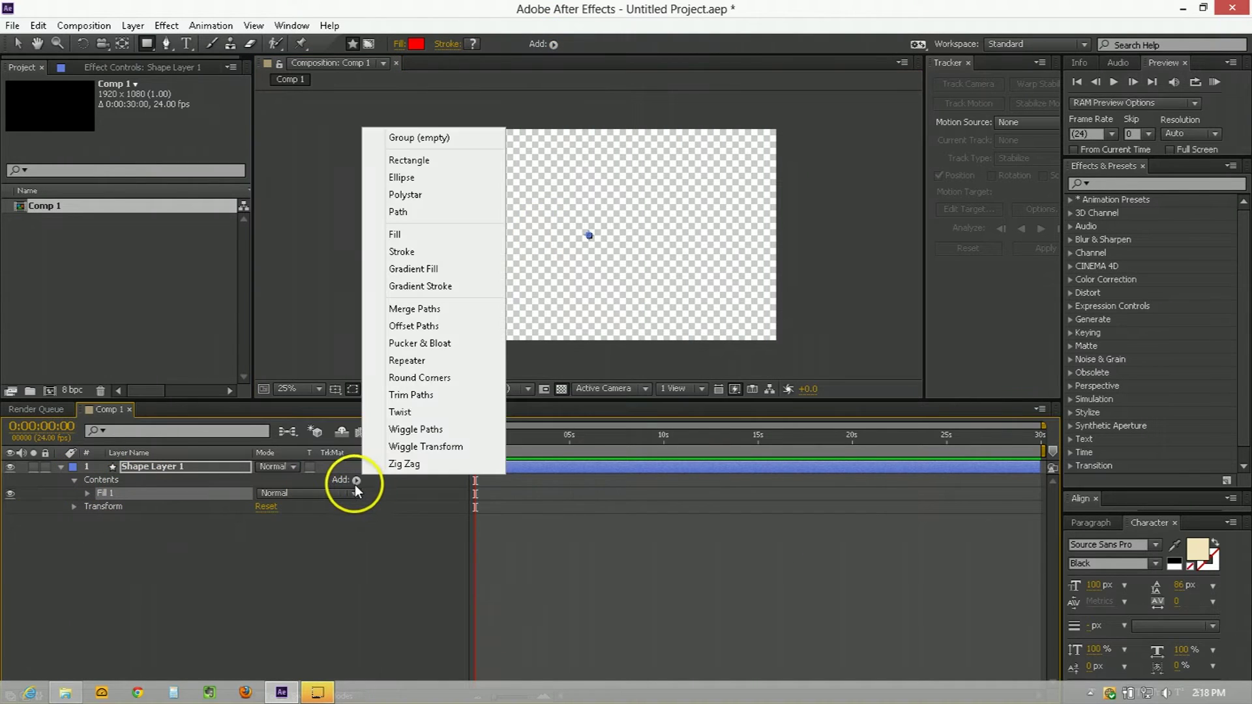
left_click(410, 161)
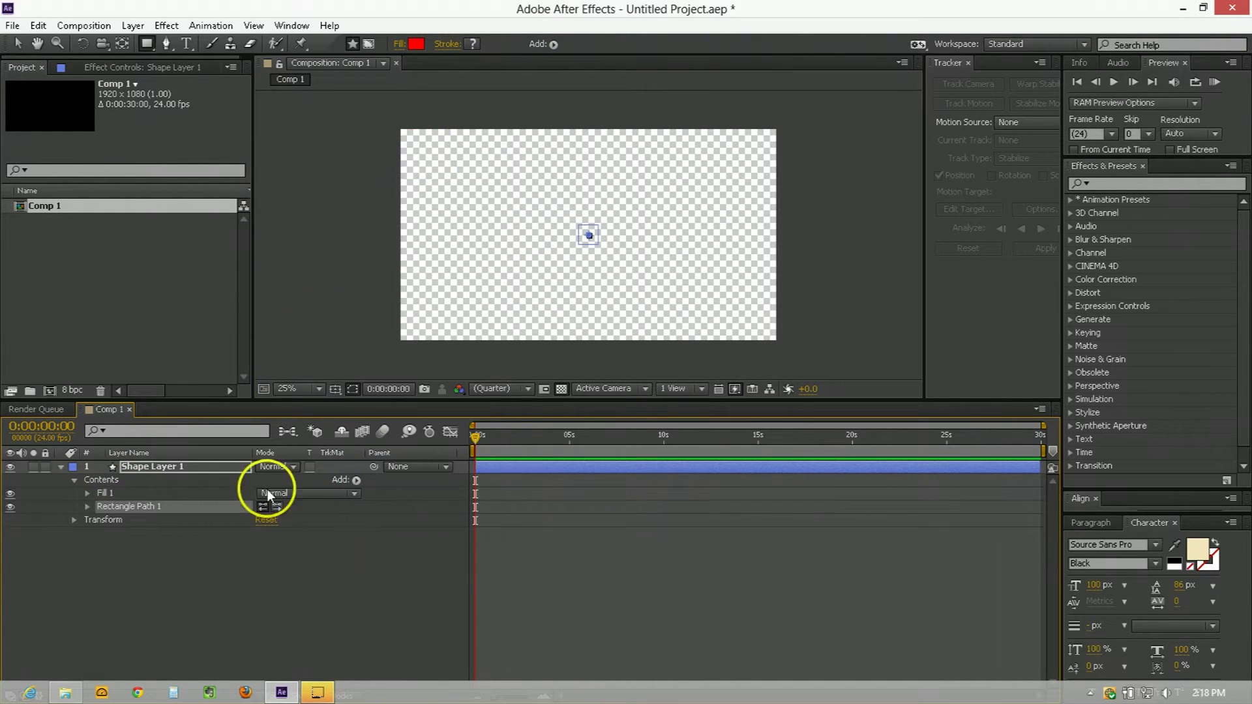
- Set the rectangle path's size to 500 wide and 100 high
left_click(88, 507)
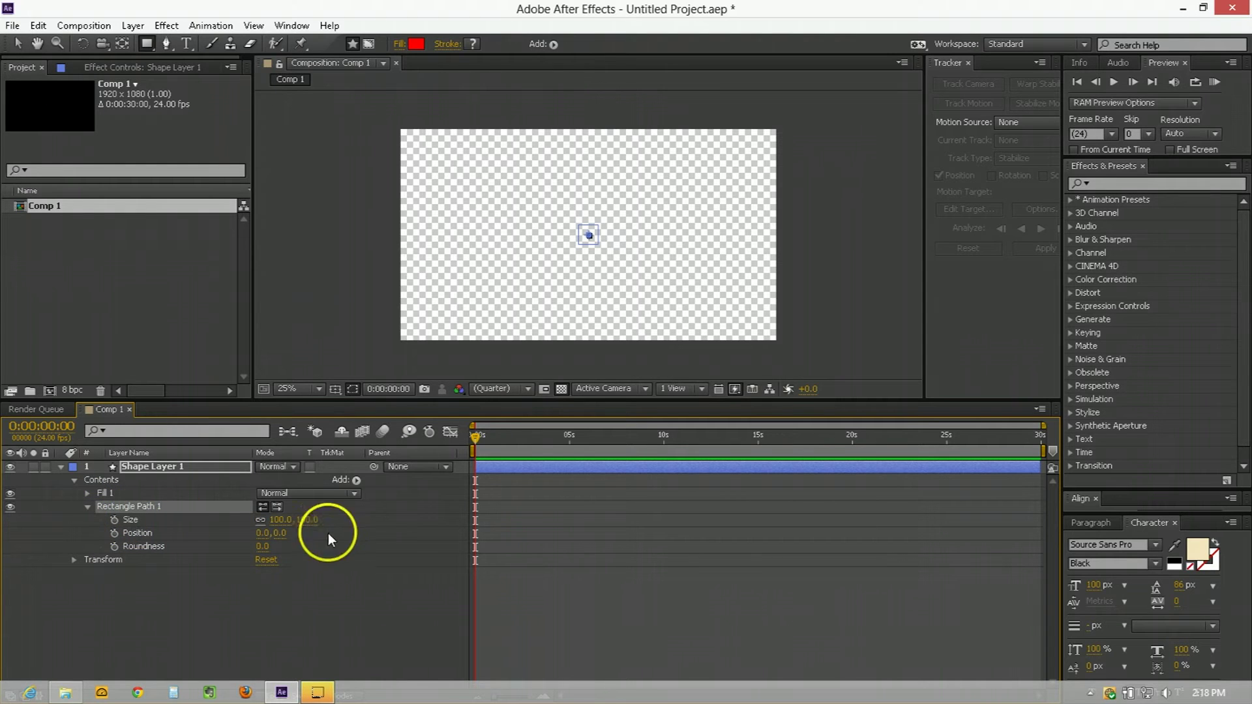
left_click(283, 520)
type("500")
key("Return")
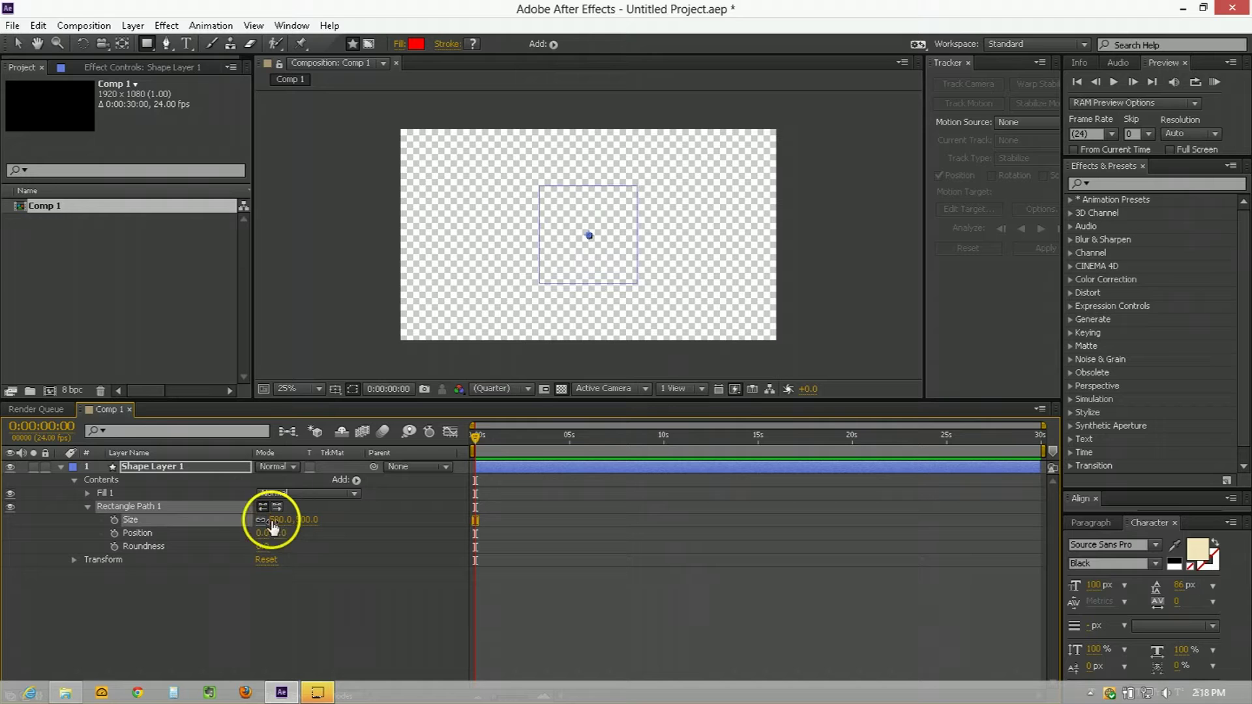
left_click(305, 520)
type("100")
key("Return")
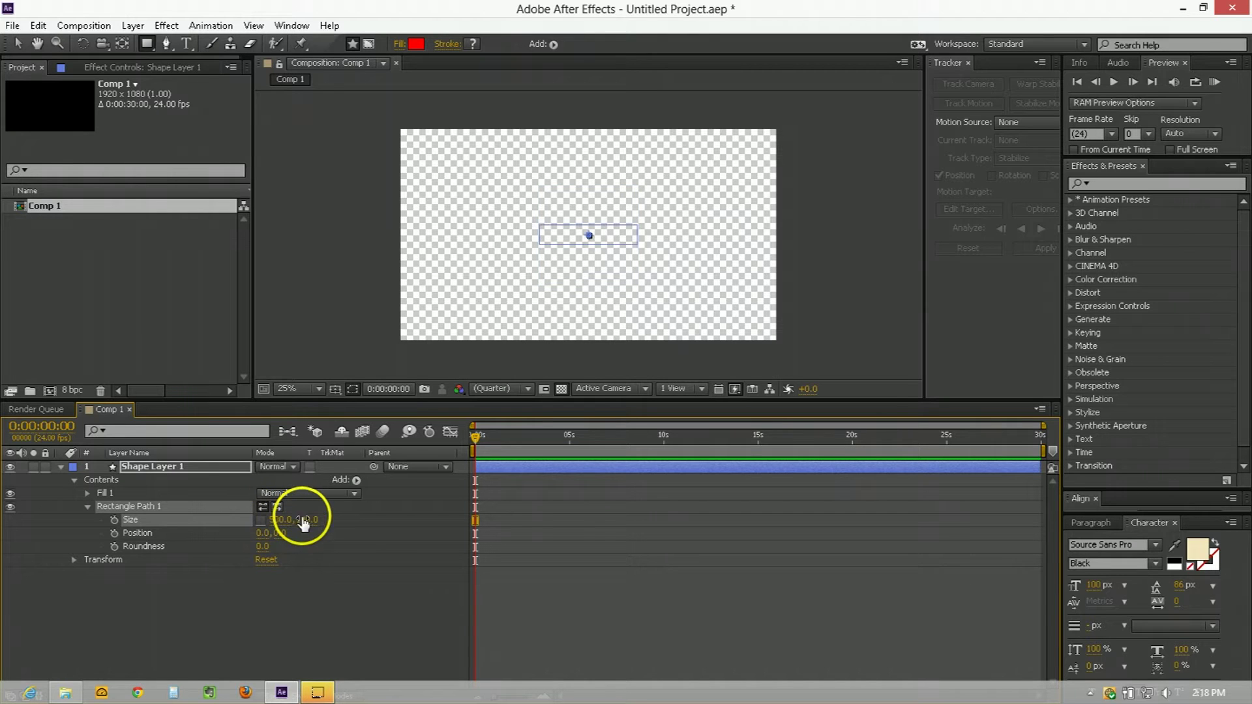
- Duplicate Rectangle Path 1 four times and move the fill below all five rectangle paths
left_click(190, 527)
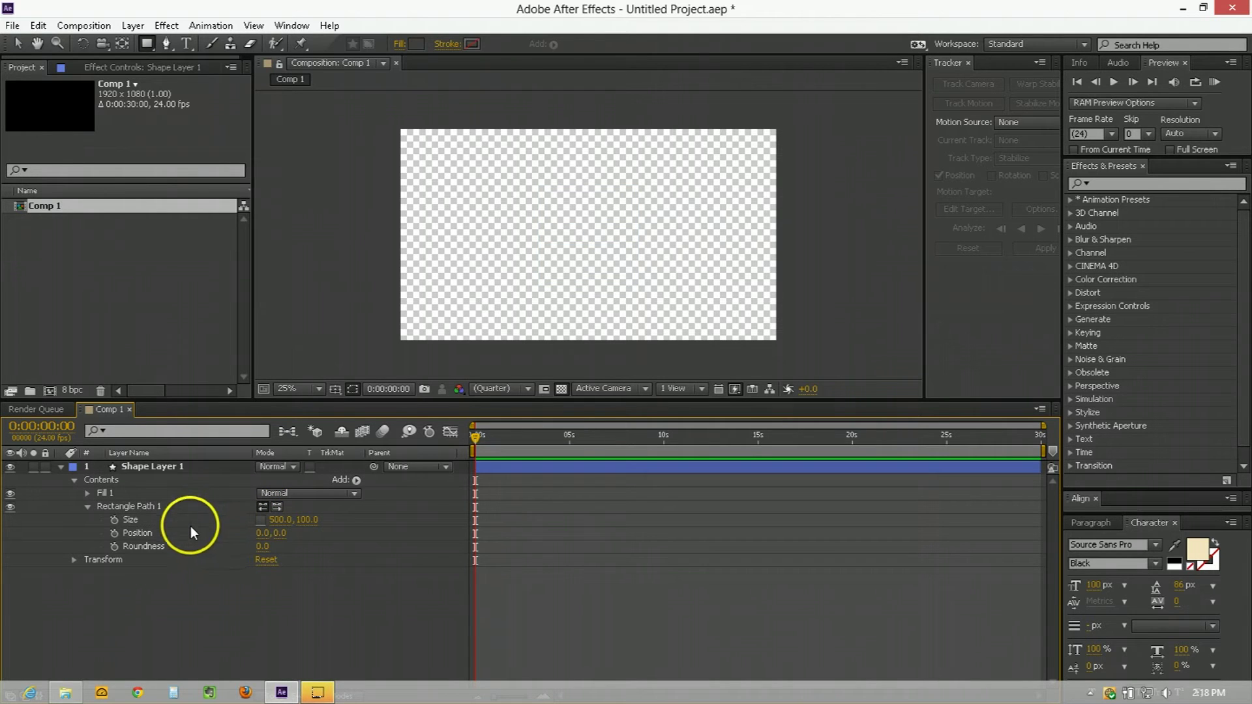
left_click(143, 509)
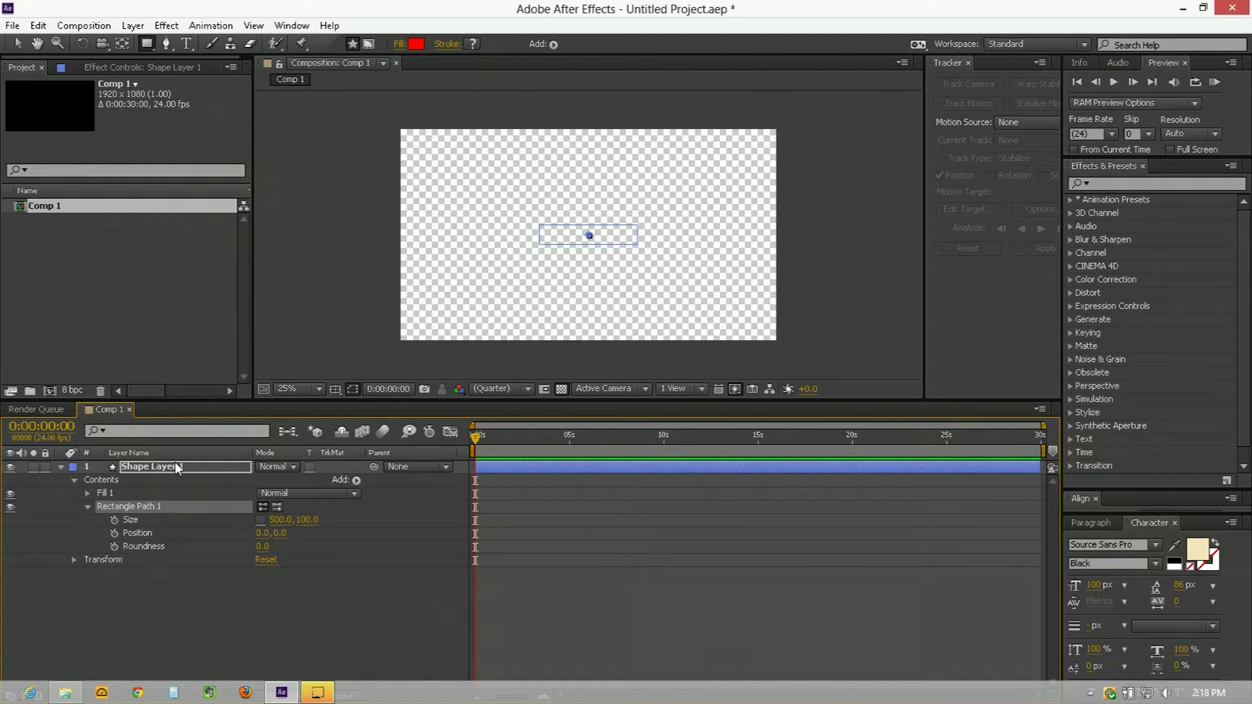
key("ctrl+d")
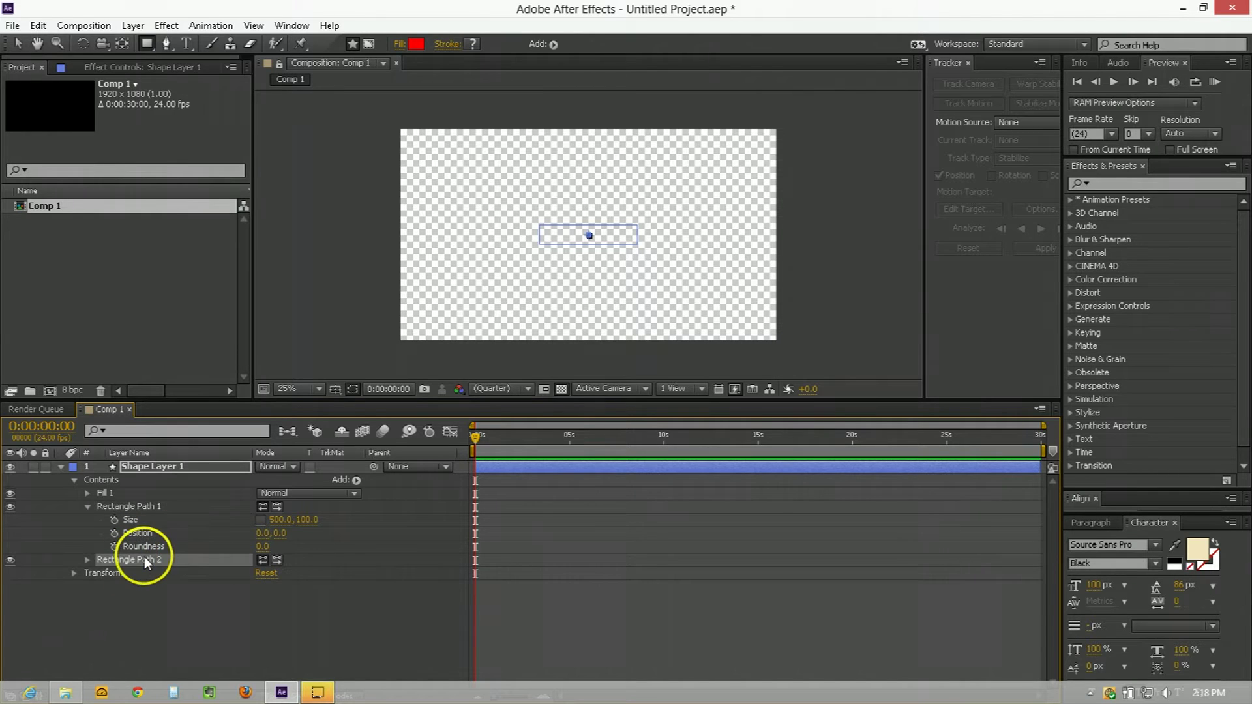
key("ctrl+d")
key("ctrl+d")
key("ctrl+d")
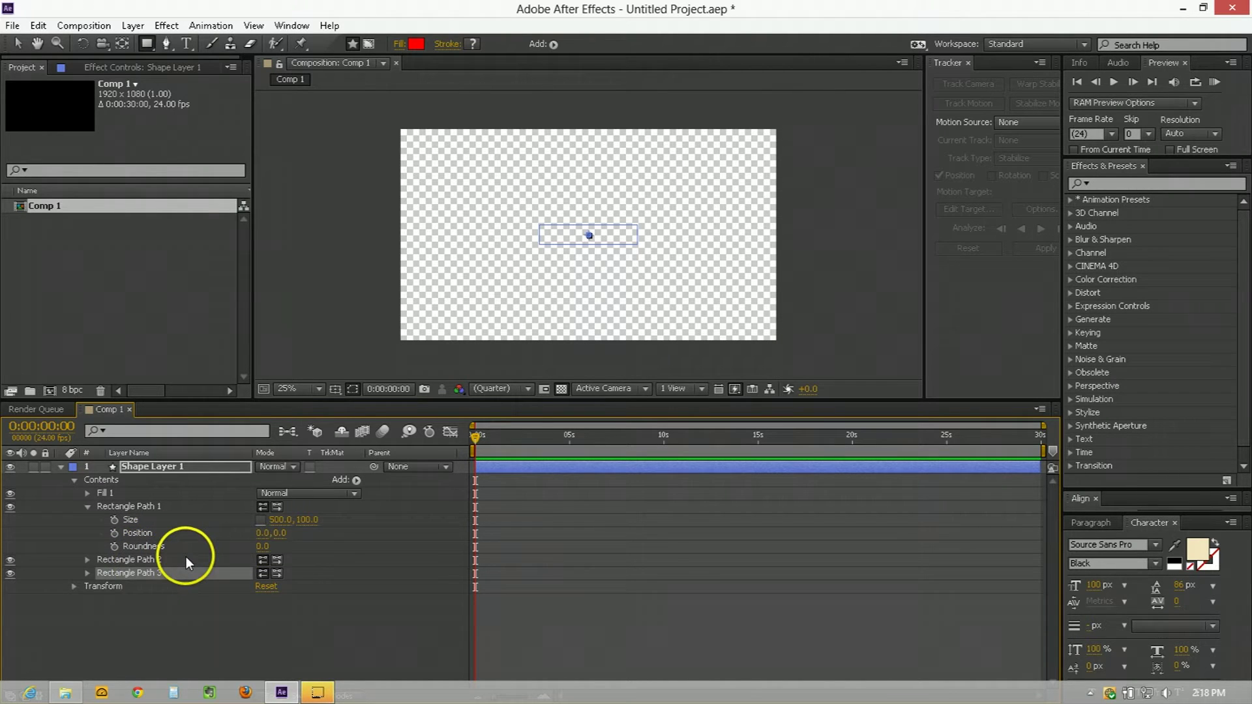
left_click_drag(112, 495, 98, 602)
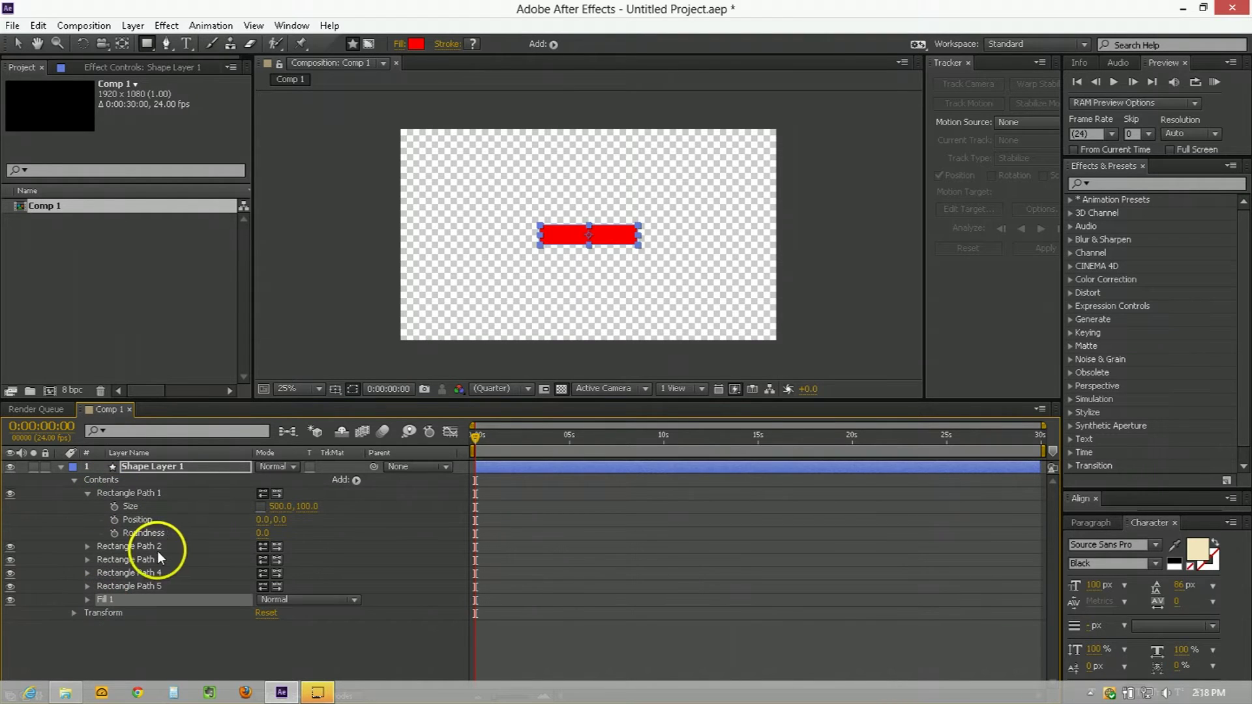
- Set the vertical position of Rectangle Path 2 to -100
left_click(111, 551)
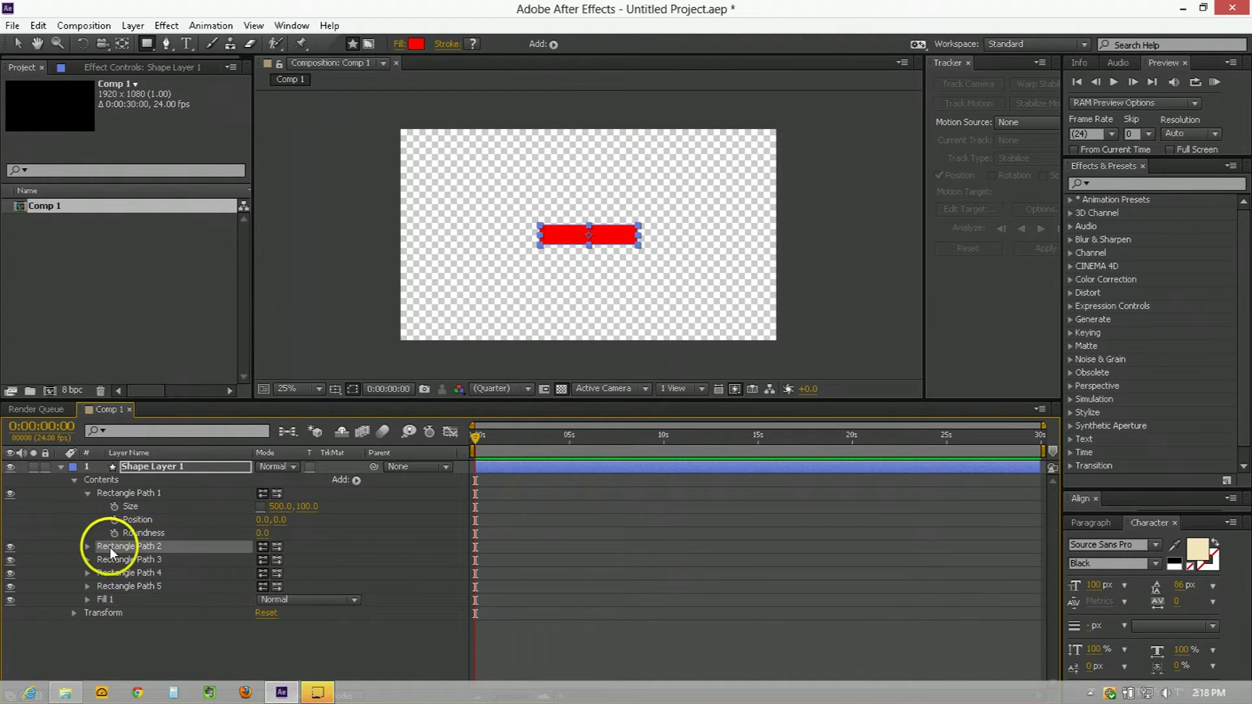
left_click(87, 547)
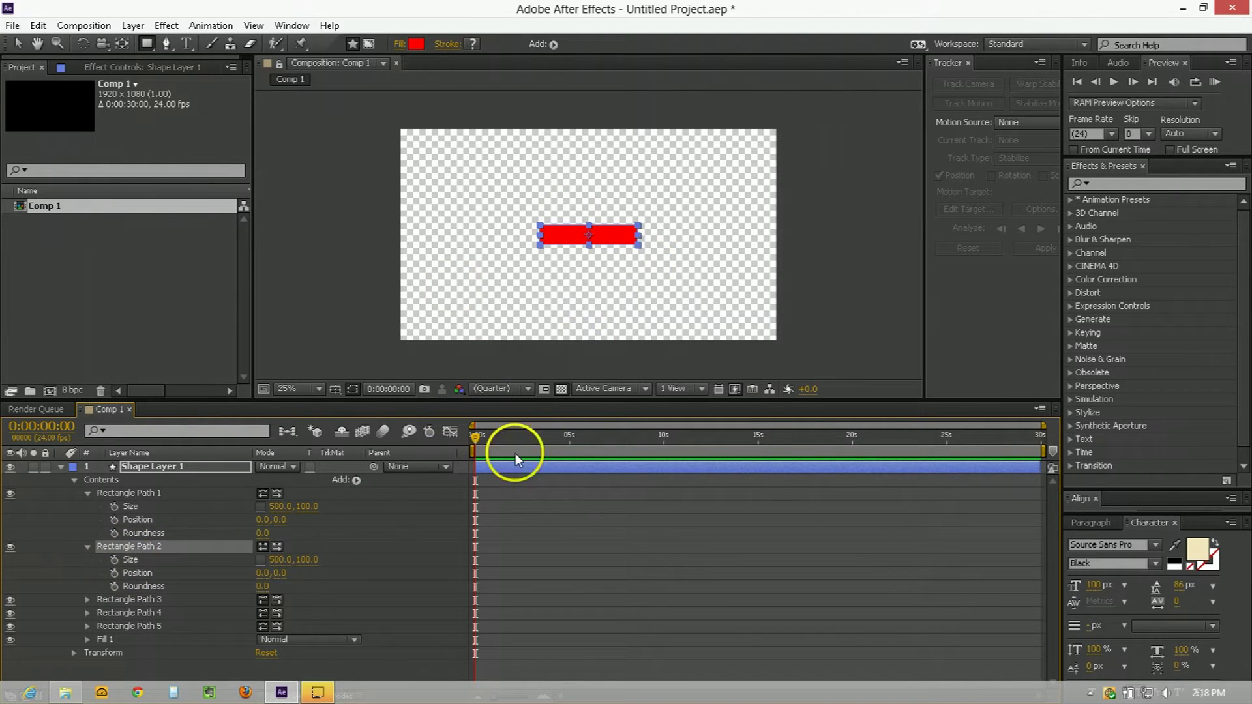
left_click_drag(282, 574, 283, 581)
left_click(291, 574)
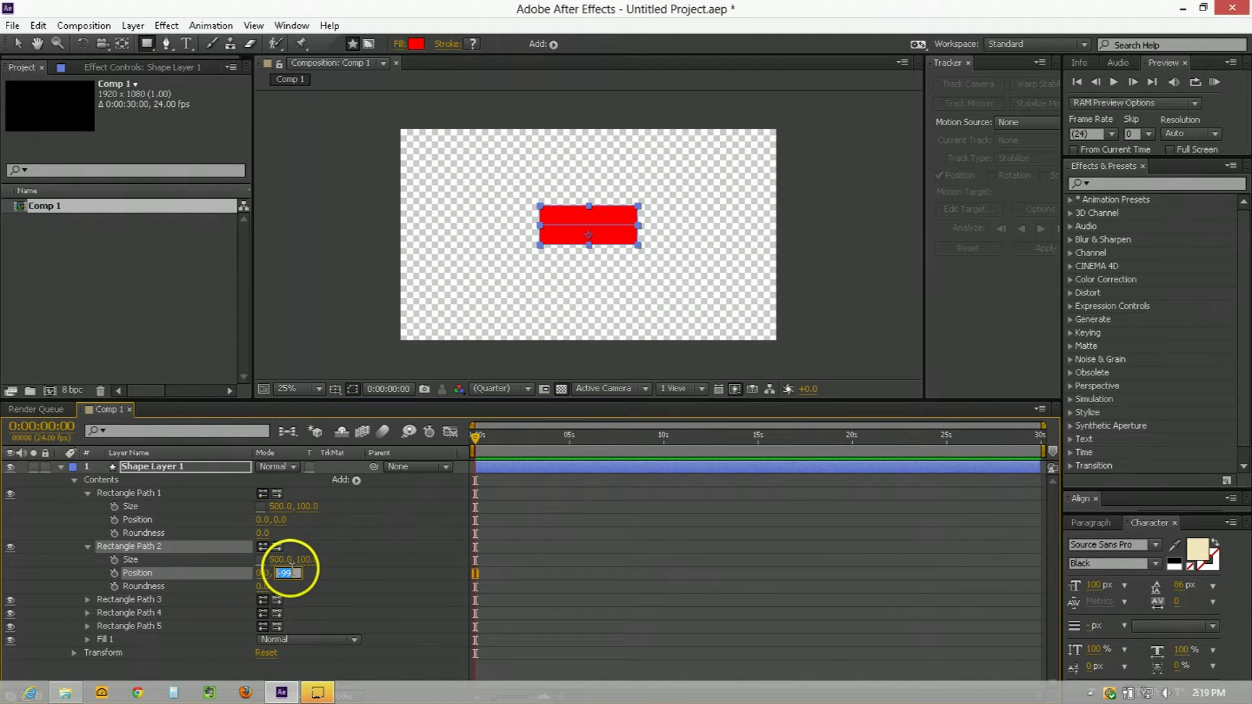
type("-100")
key("Return")
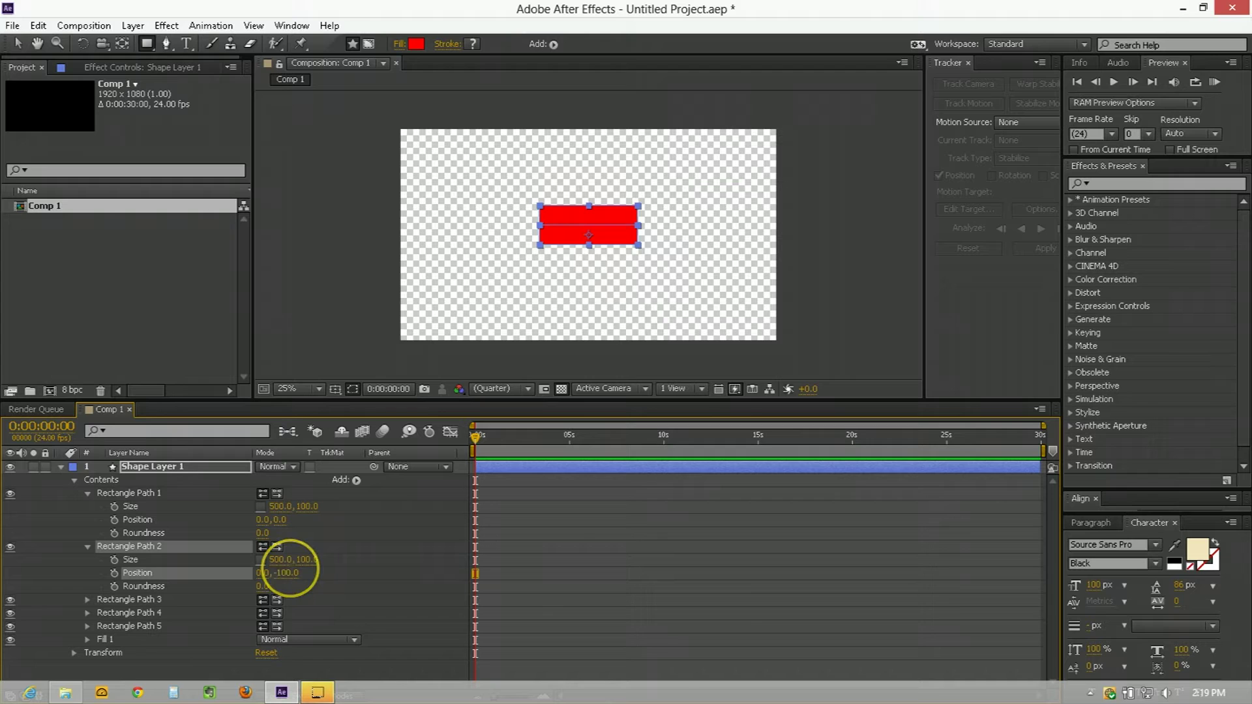
- Set the vertical position of Rectangle Path 3 to -200
left_click(86, 600)
left_click(285, 626)
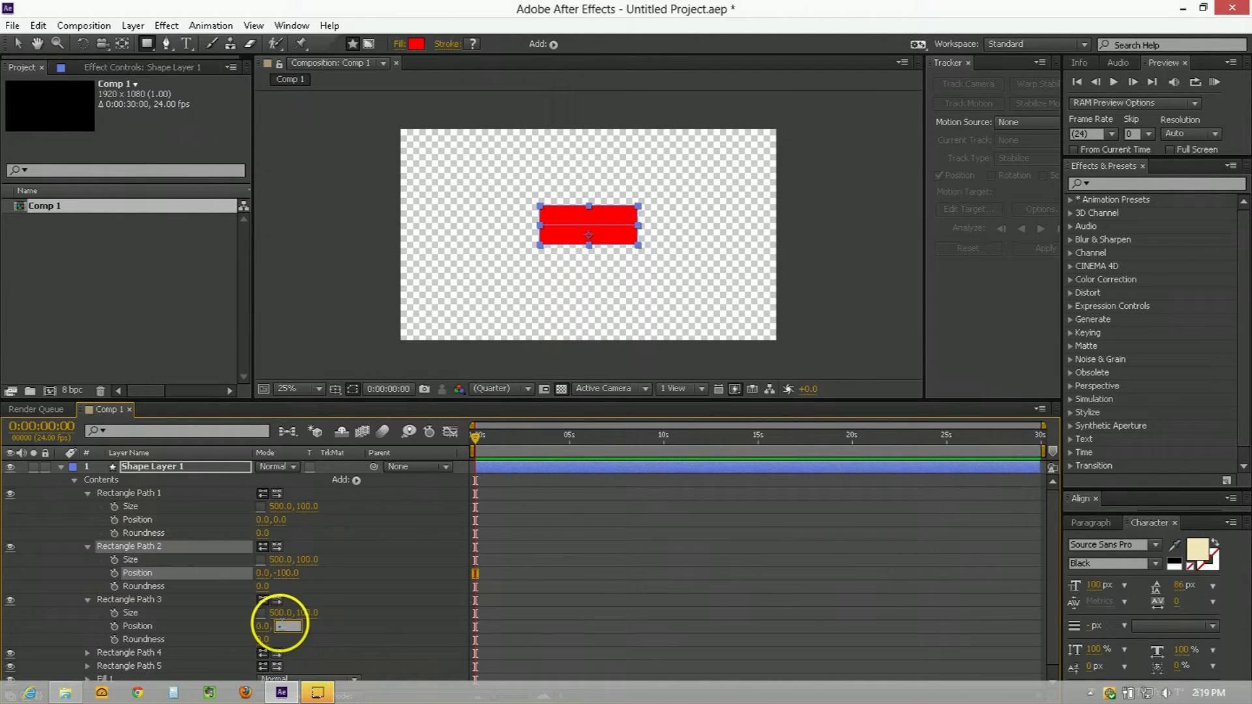
type("-200")
key("Return")
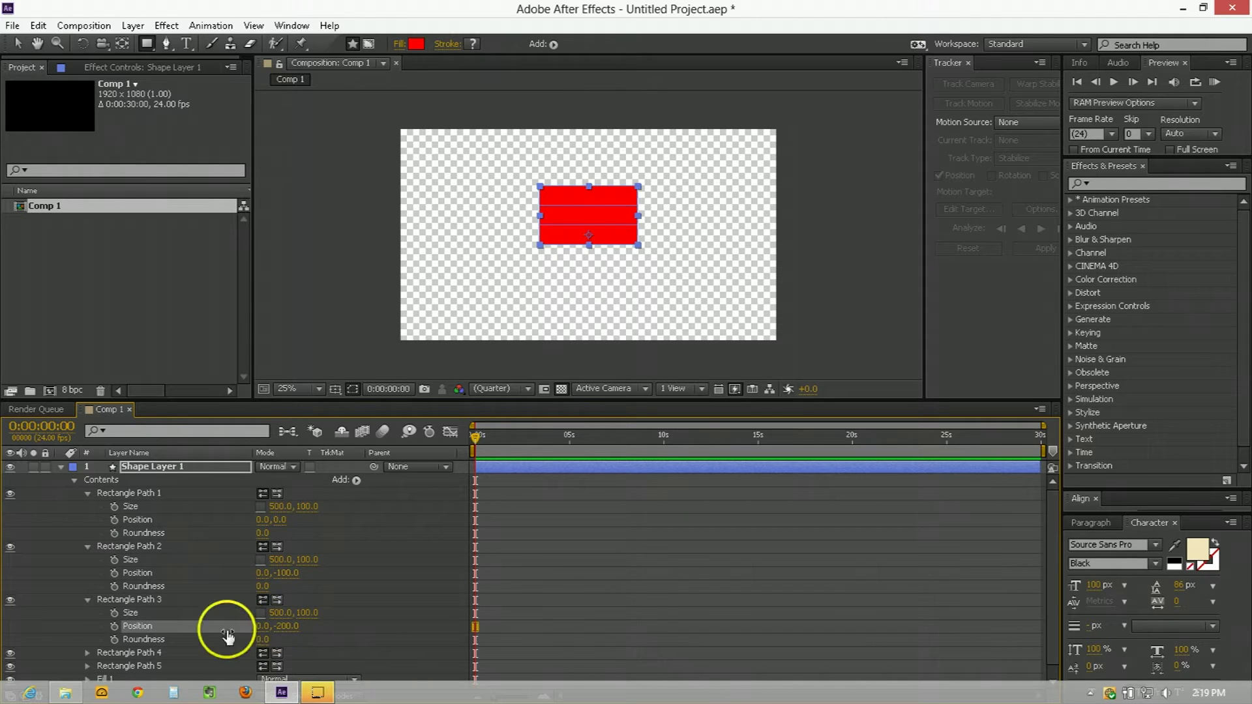
- Set the vertical position of Rectangle Path 4 to 100
left_click(87, 653)
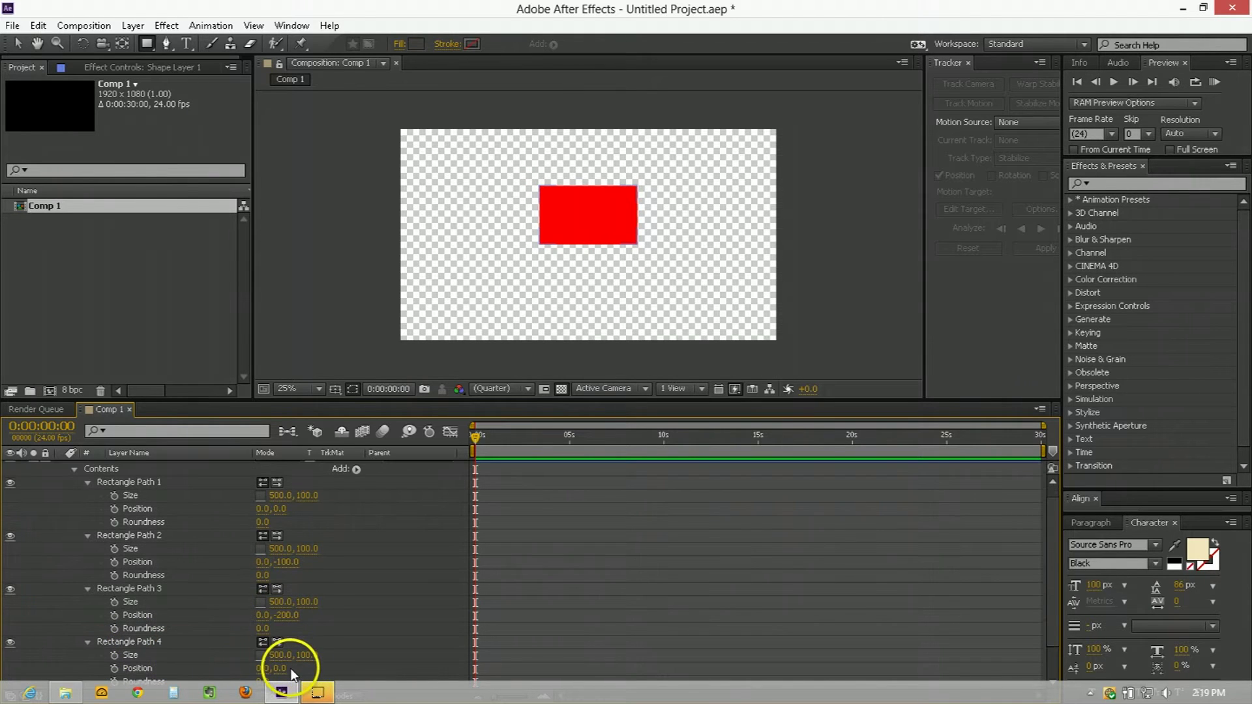
left_click(280, 669)
type("100")
key("Return")
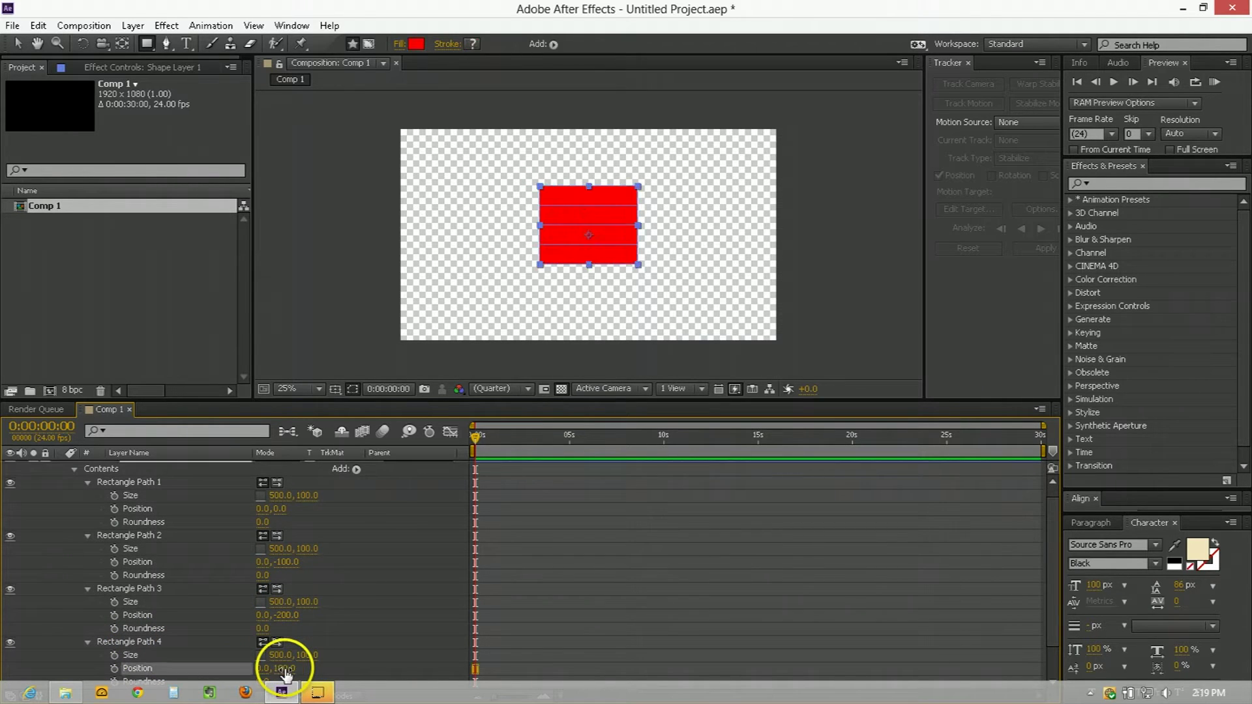
- Set the vertical position of Rectangle Path 5 to 200
scroll(286, 645, "down", 1)
left_click(88, 655)
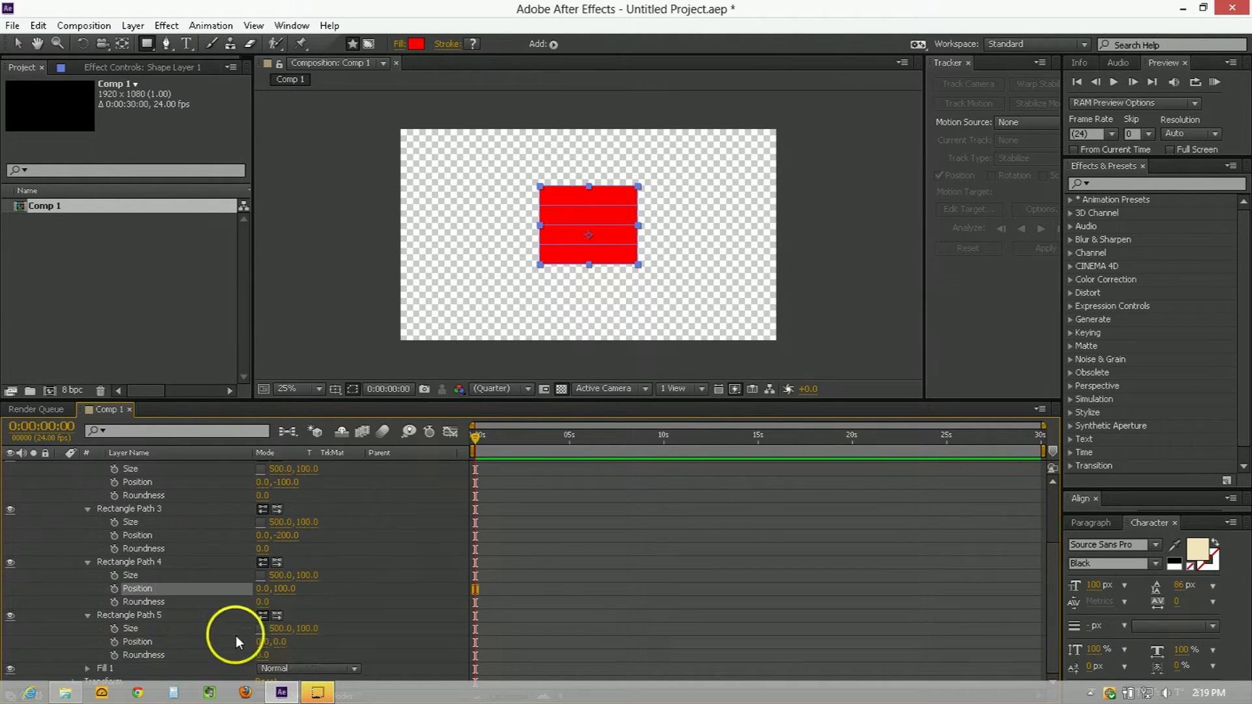
left_click(285, 642)
type("200")
key("Return")
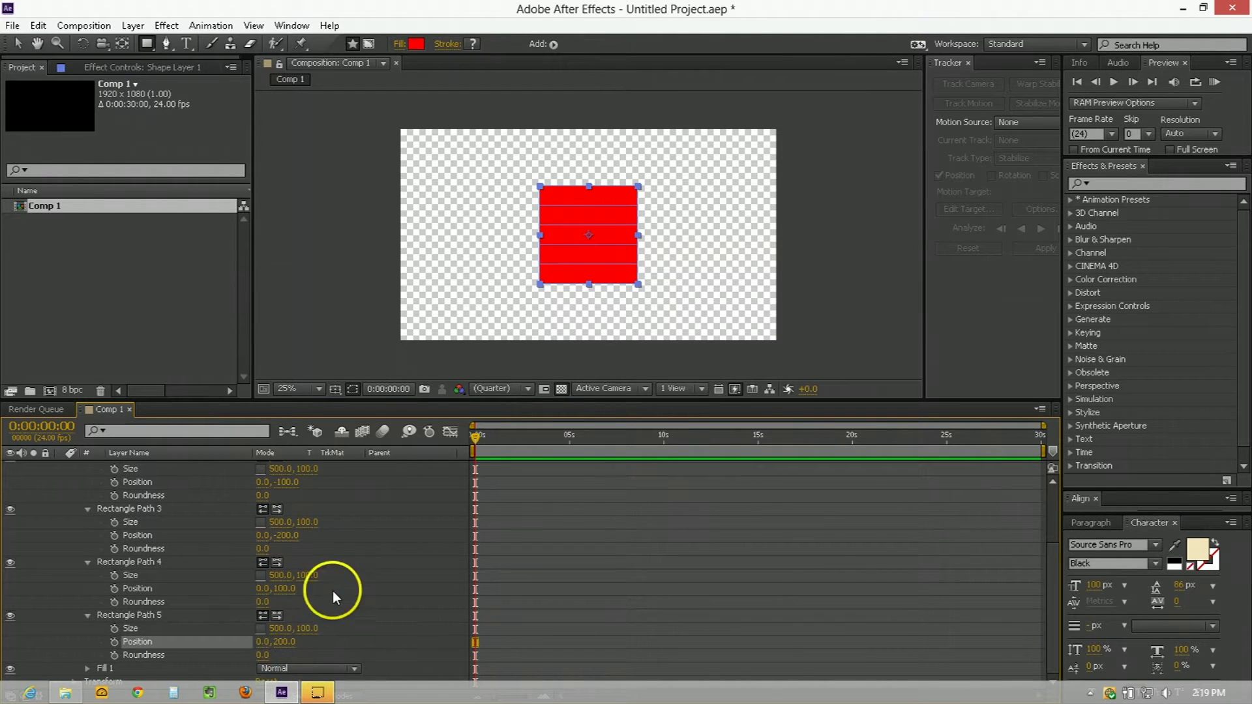
- Reorder the rectangle paths in the layer contents to 3, 2, 1, 4, 5, matching their stacked positions
key("ctrl+shift+a")
key("v")
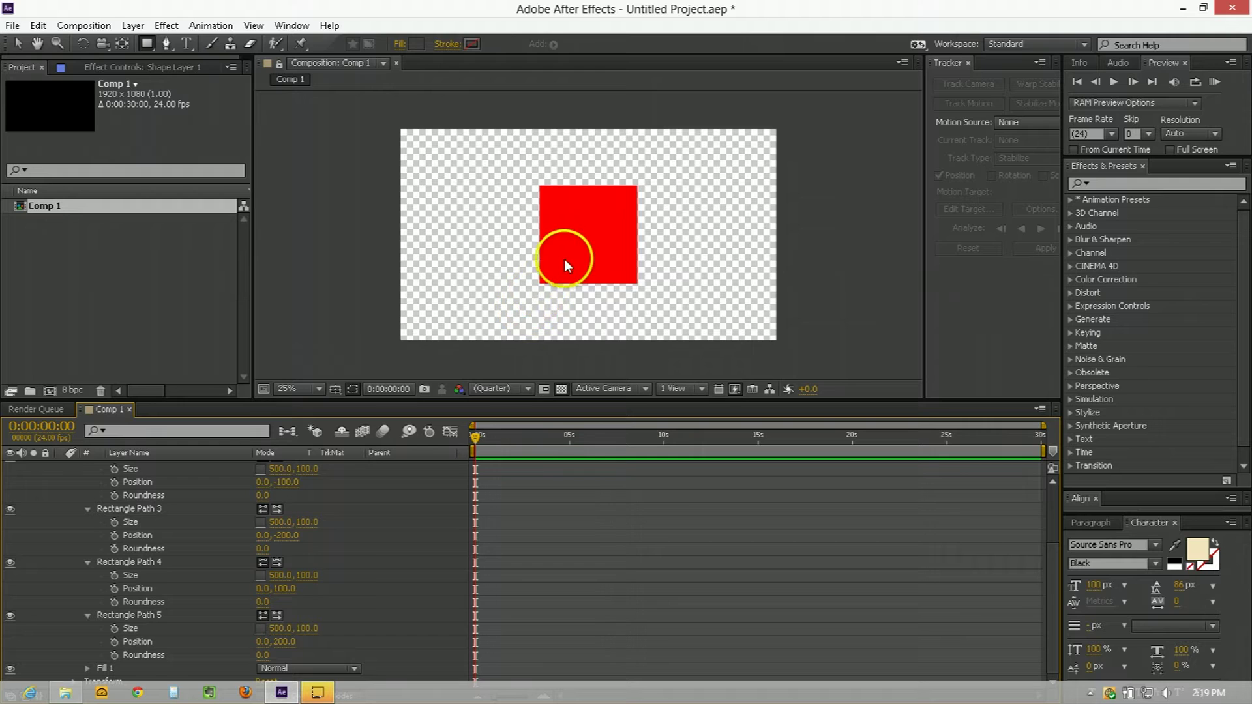
key("period")
scroll(128, 503, "up", 3)
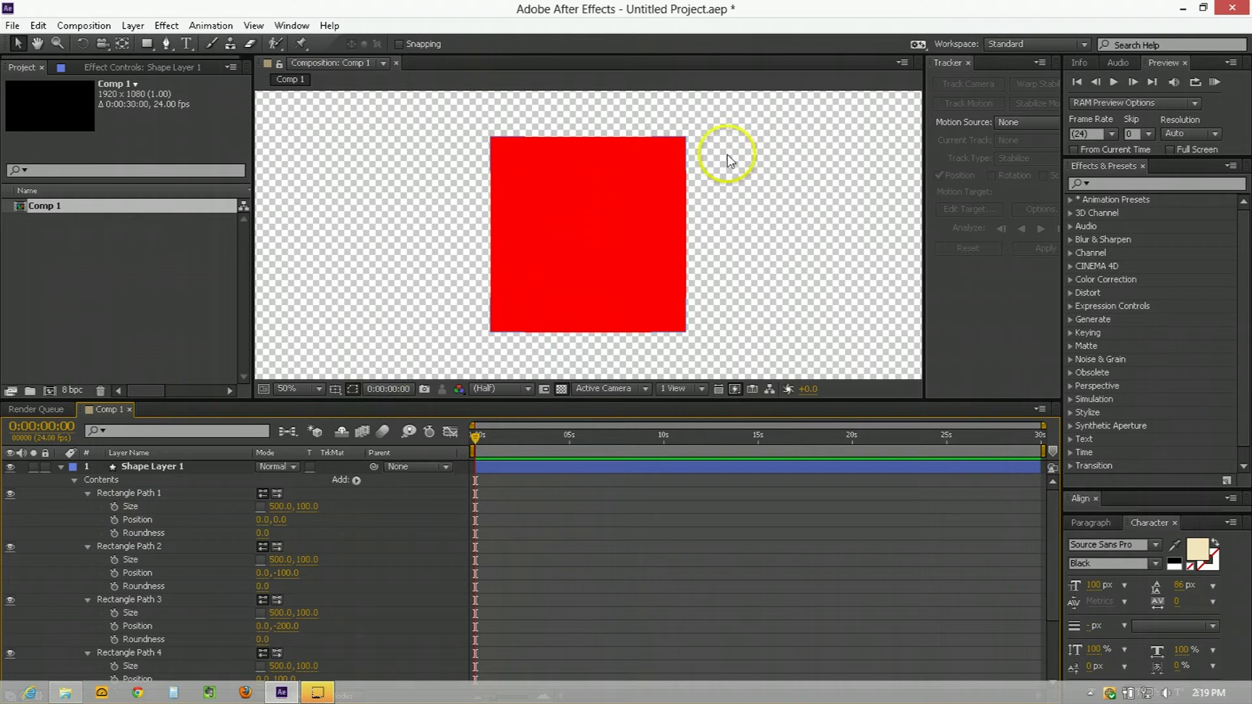
left_click_drag(150, 546, 149, 492)
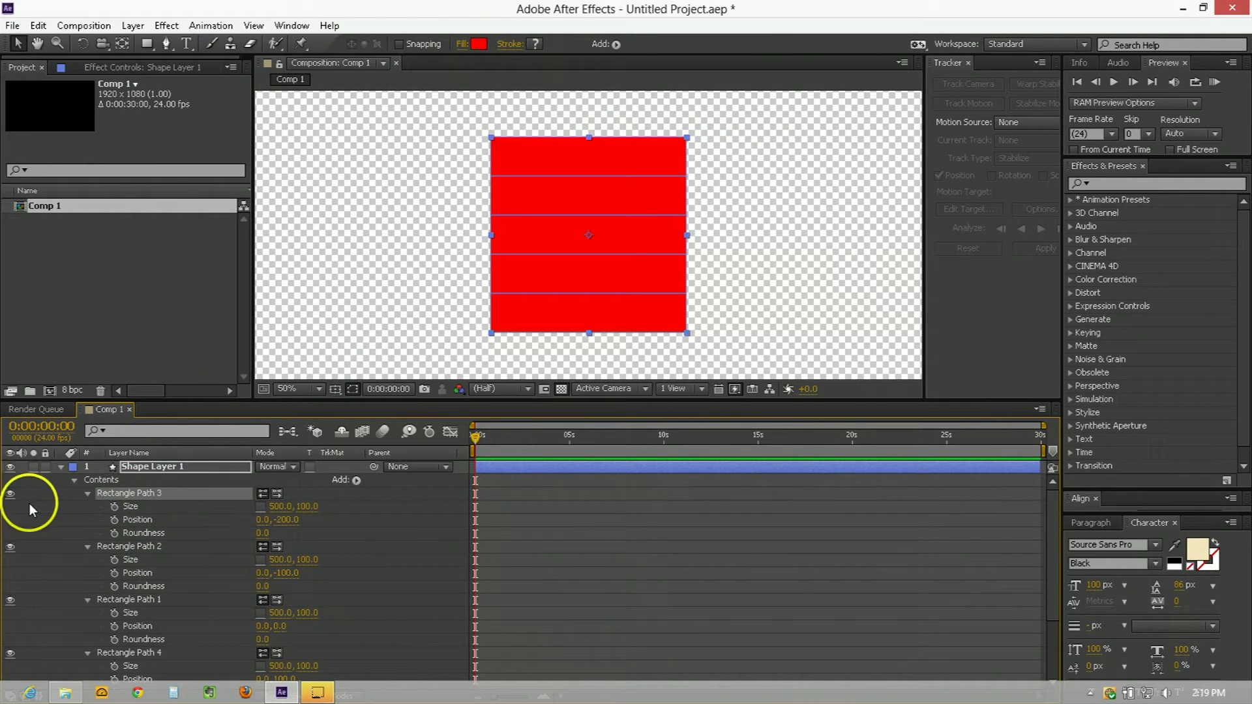
- Toggle the rectangle paths' visibility off and on one after another to check their stacking order
left_click(10, 493)
left_click(10, 493)
left_click(10, 547)
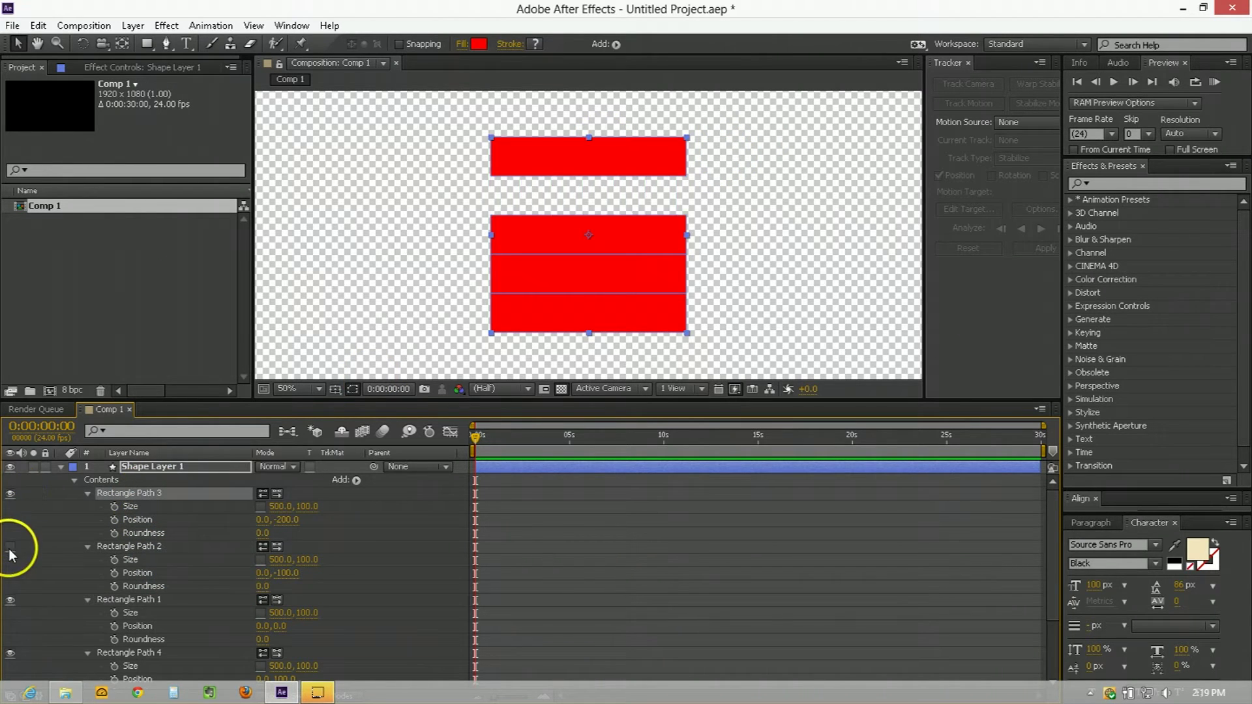
left_click(10, 546)
left_click(10, 600)
left_click(11, 600)
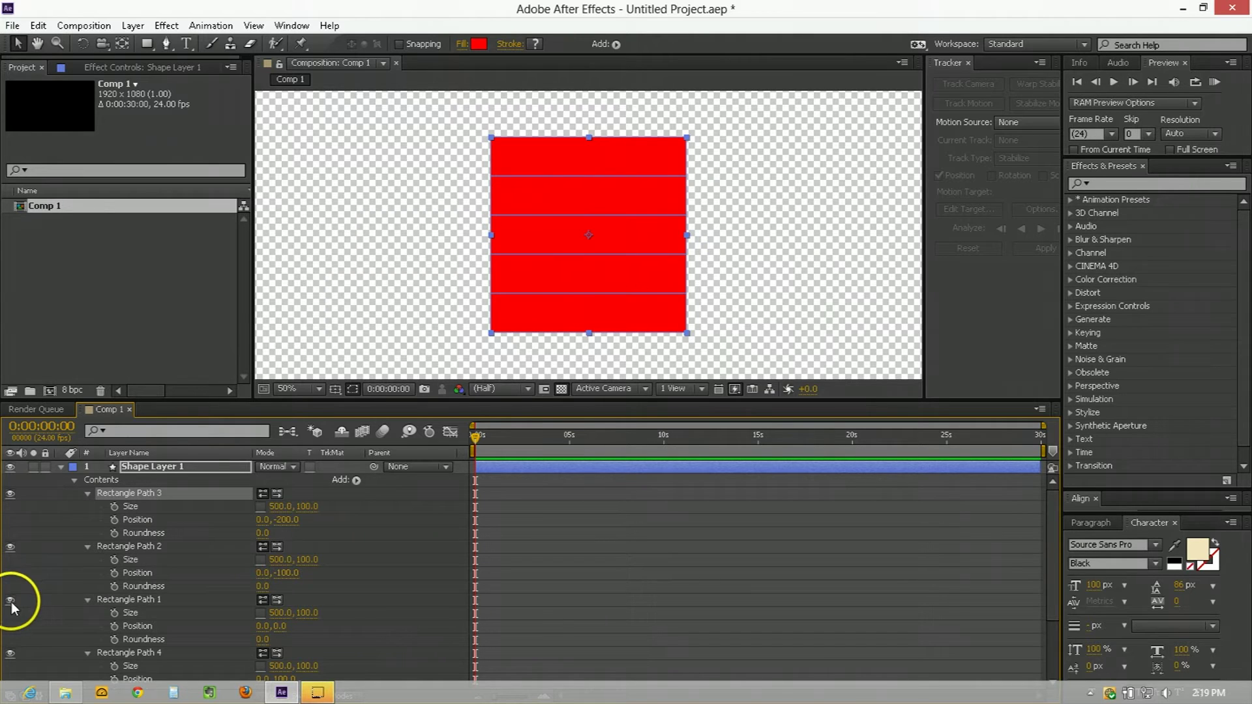
left_click(10, 653)
left_click(10, 653)
scroll(23, 649, "down", 1)
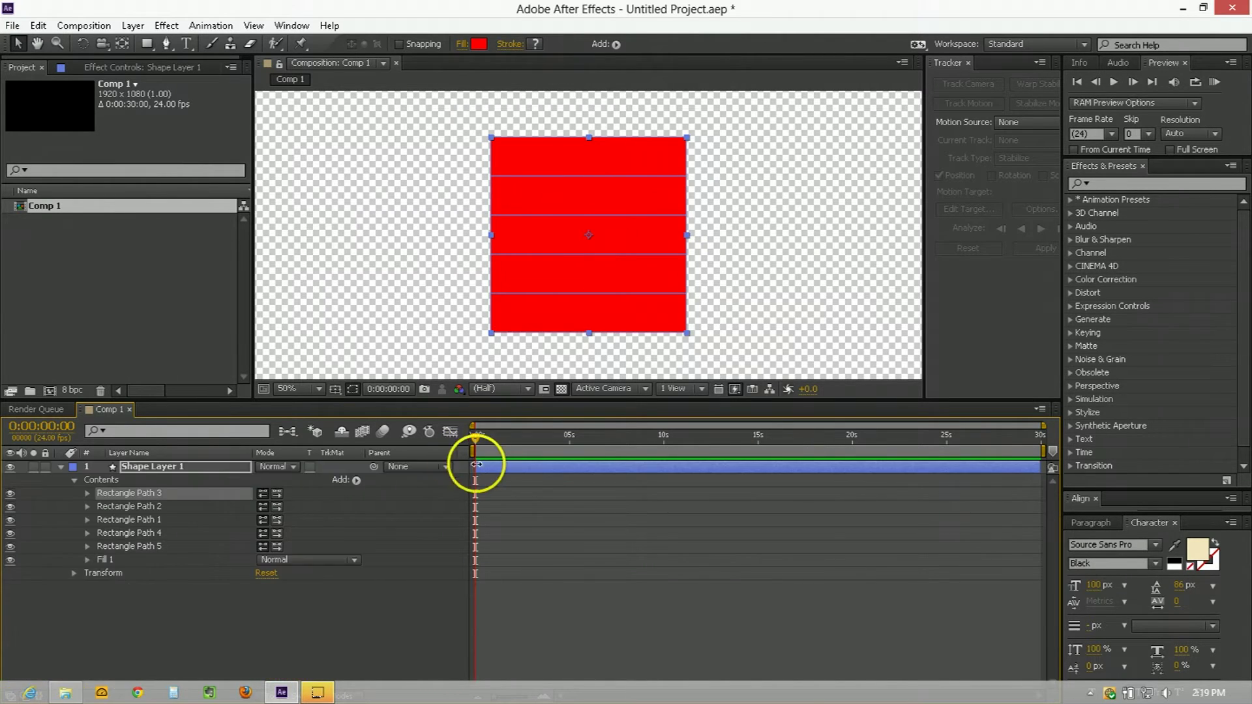
- Add Rotation and Scale keyframes to Shape Layer 1 at 0:00:00:00, with the starting scale set to 0%
left_click(480, 468)
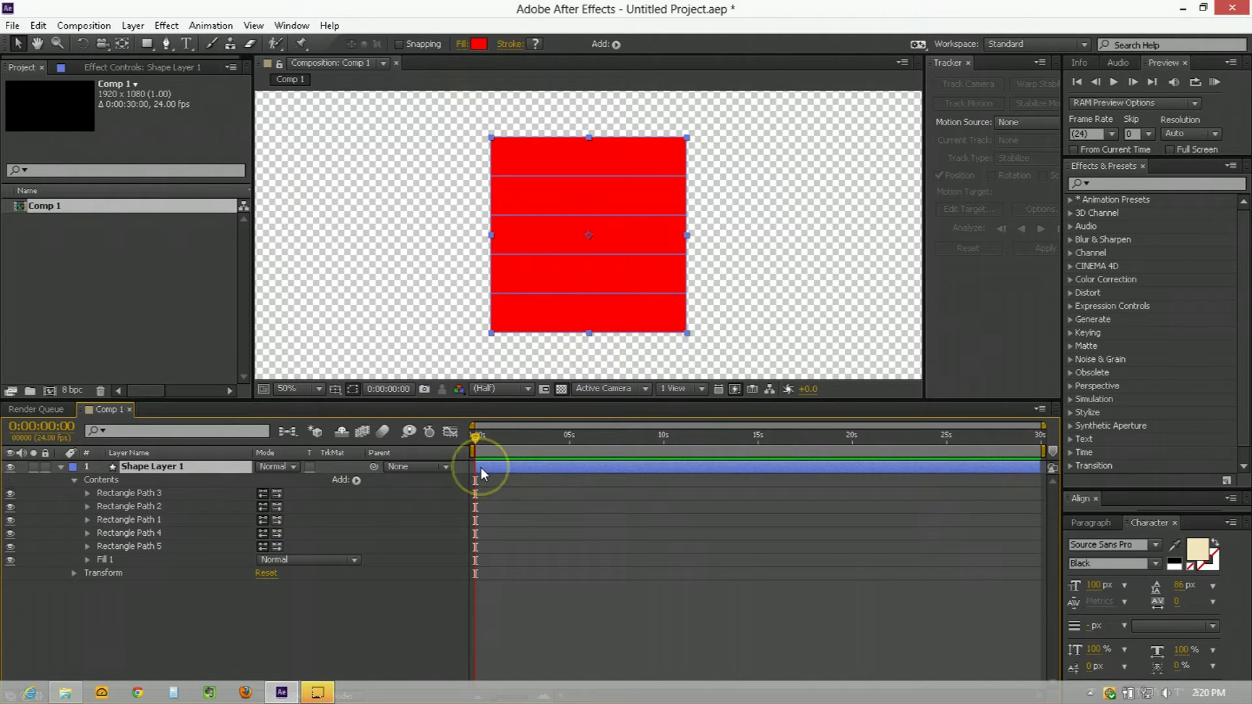
key("r")
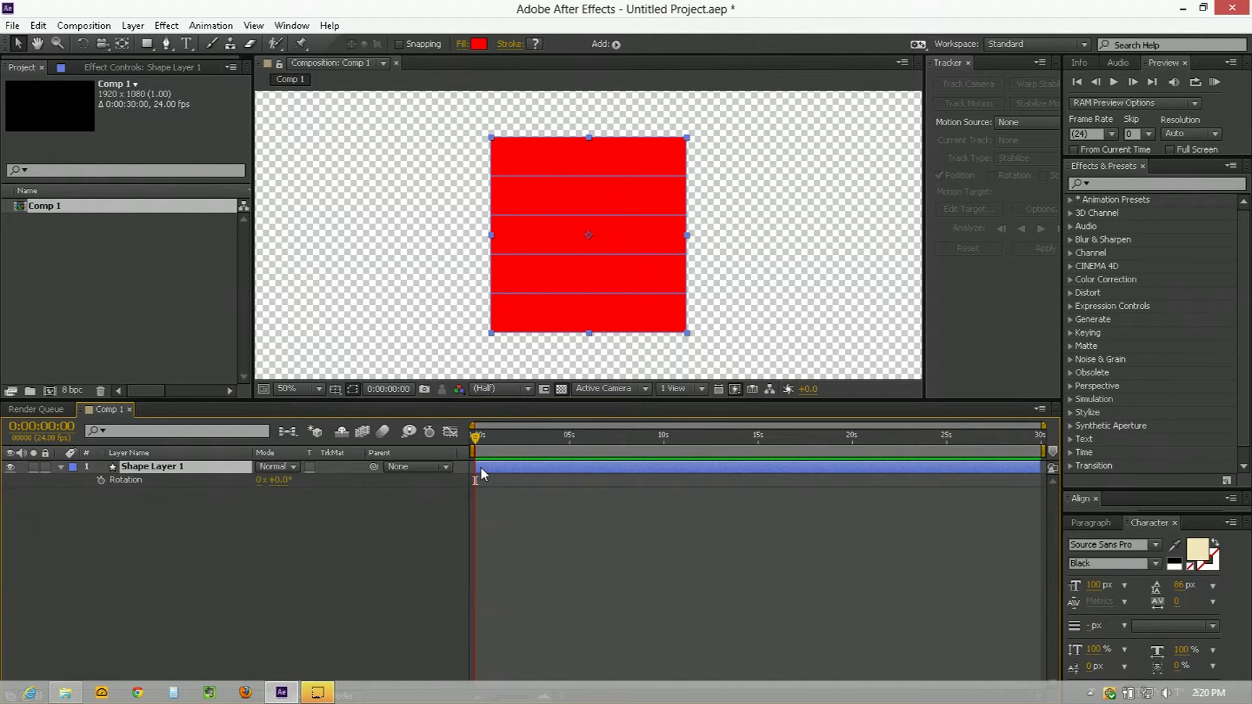
key("shift+s")
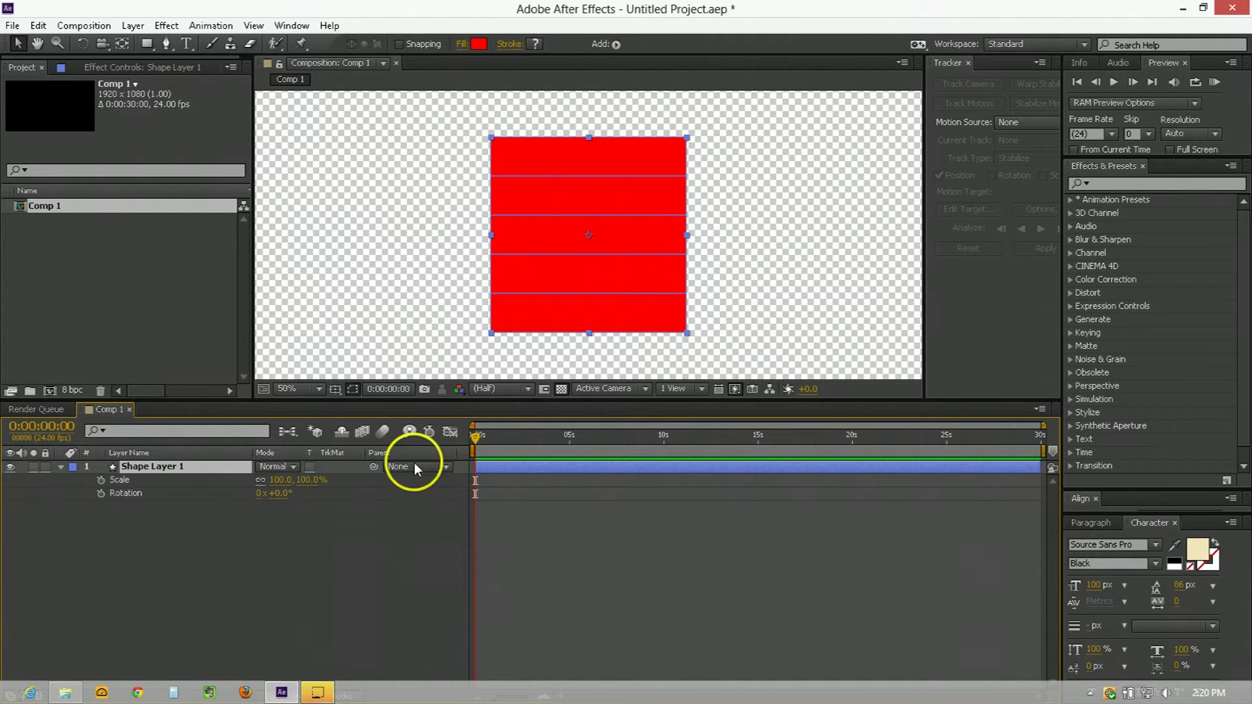
left_click(101, 494)
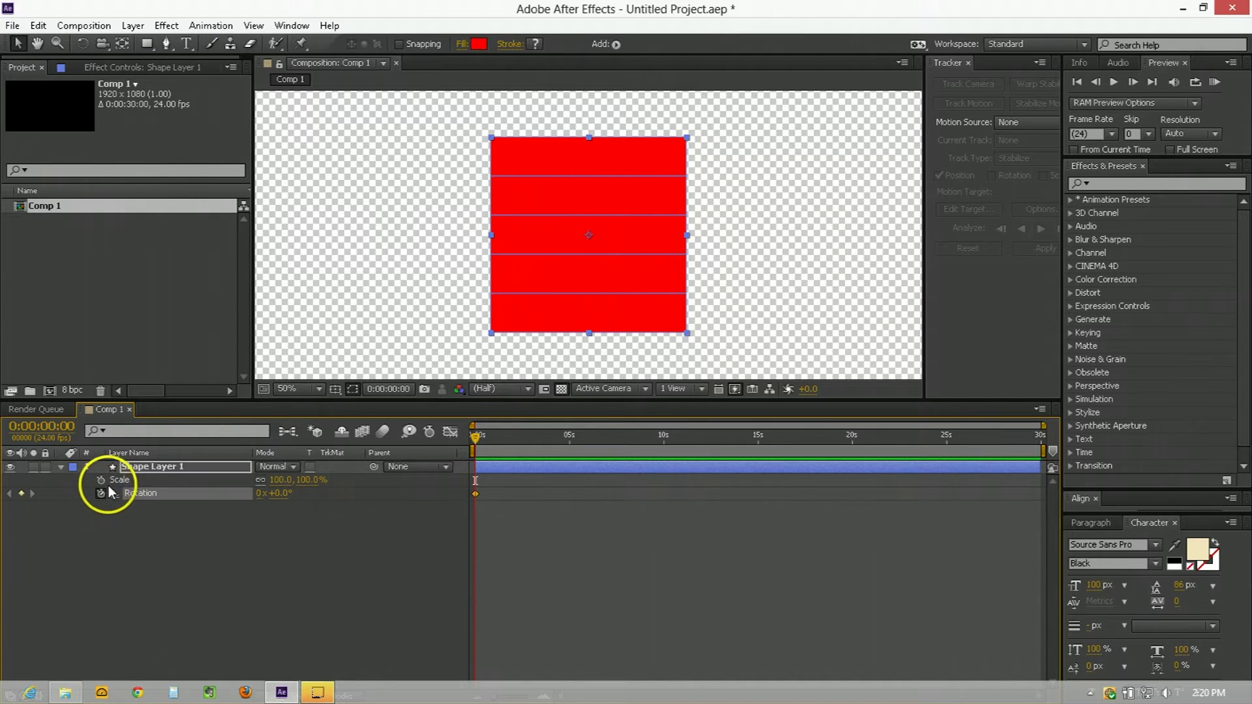
left_click(101, 481)
left_click(280, 480)
type("0")
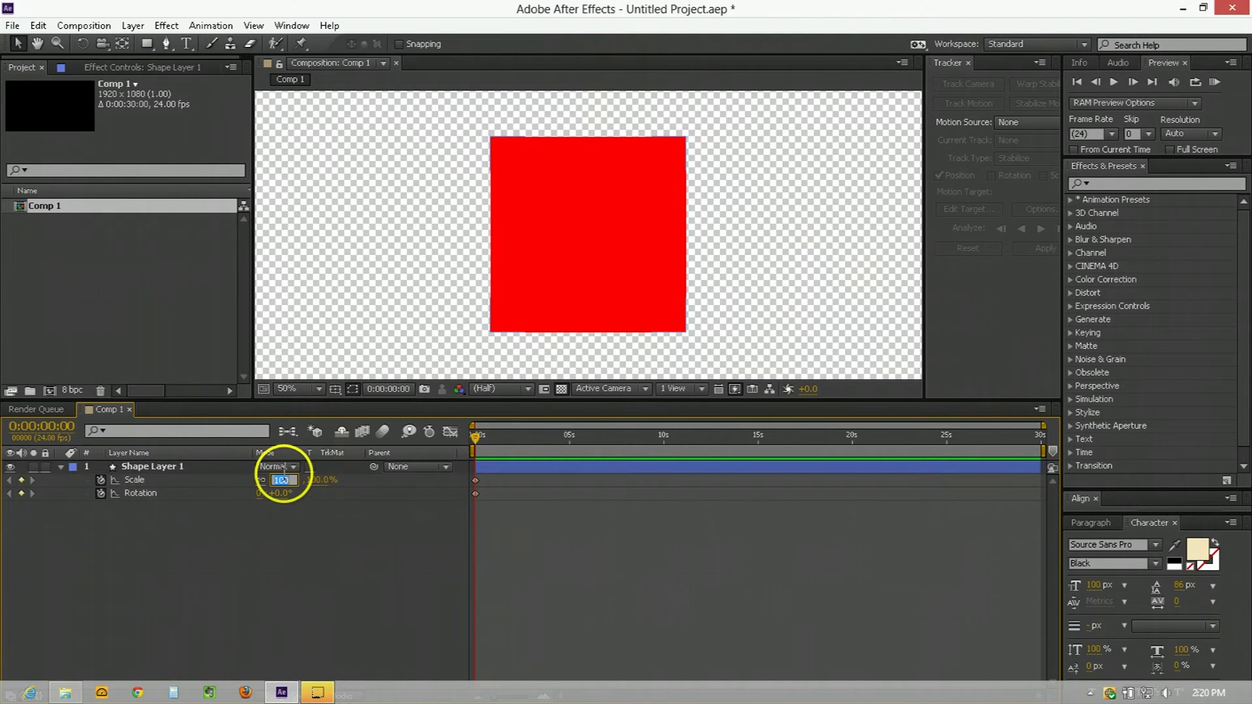
key("Return")
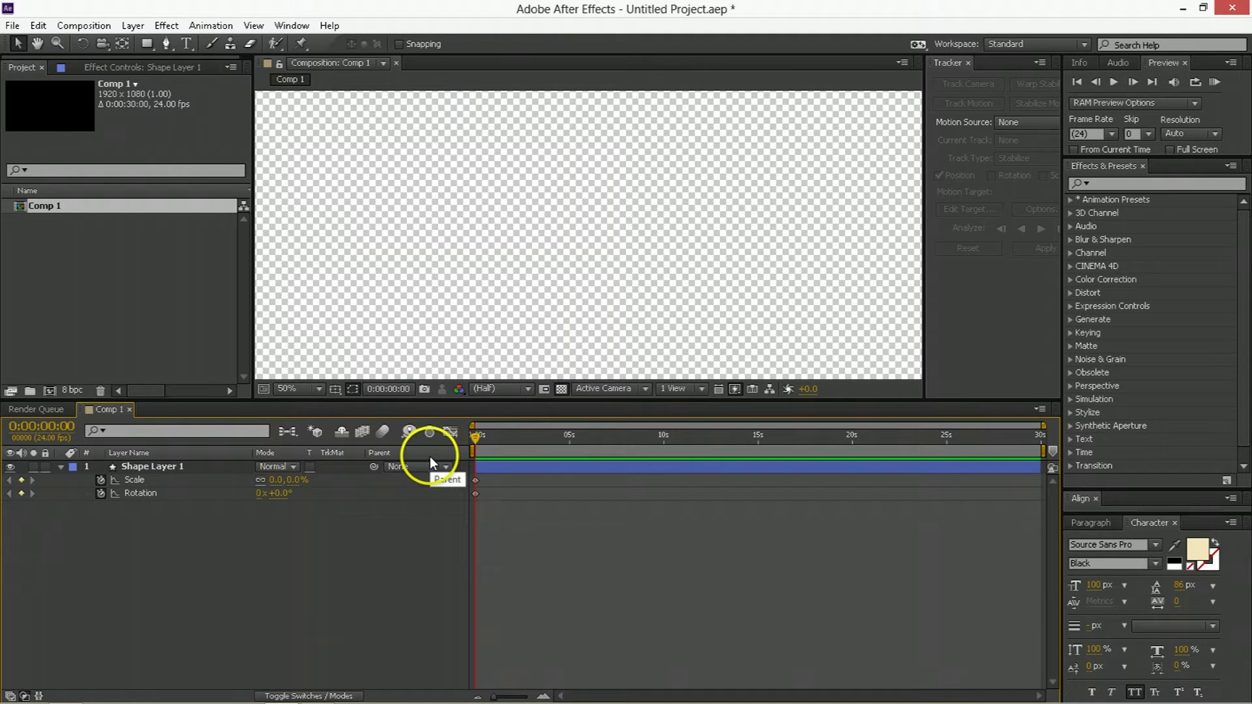
- At 0:00:00:20, set the shape layer's scale to 100% and its rotation to 45°
key("shift+Page_Down")
key("shift+Page_Down")
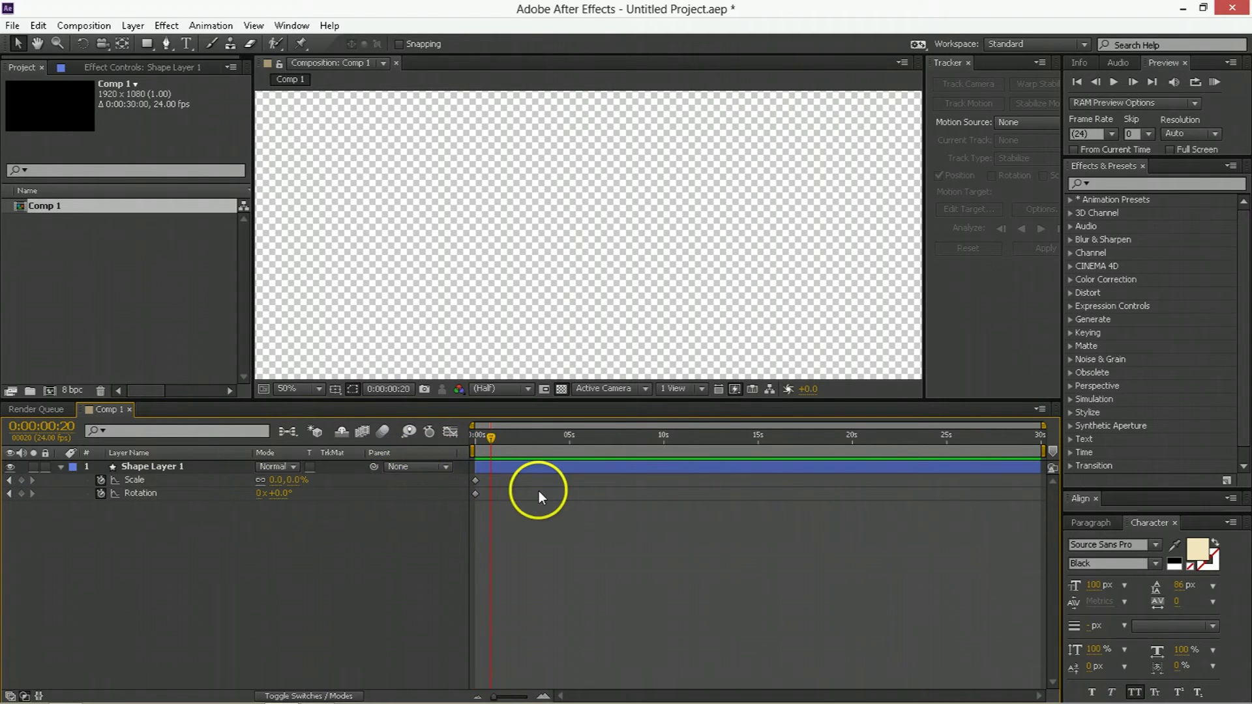
scroll(539, 491, "up", 3)
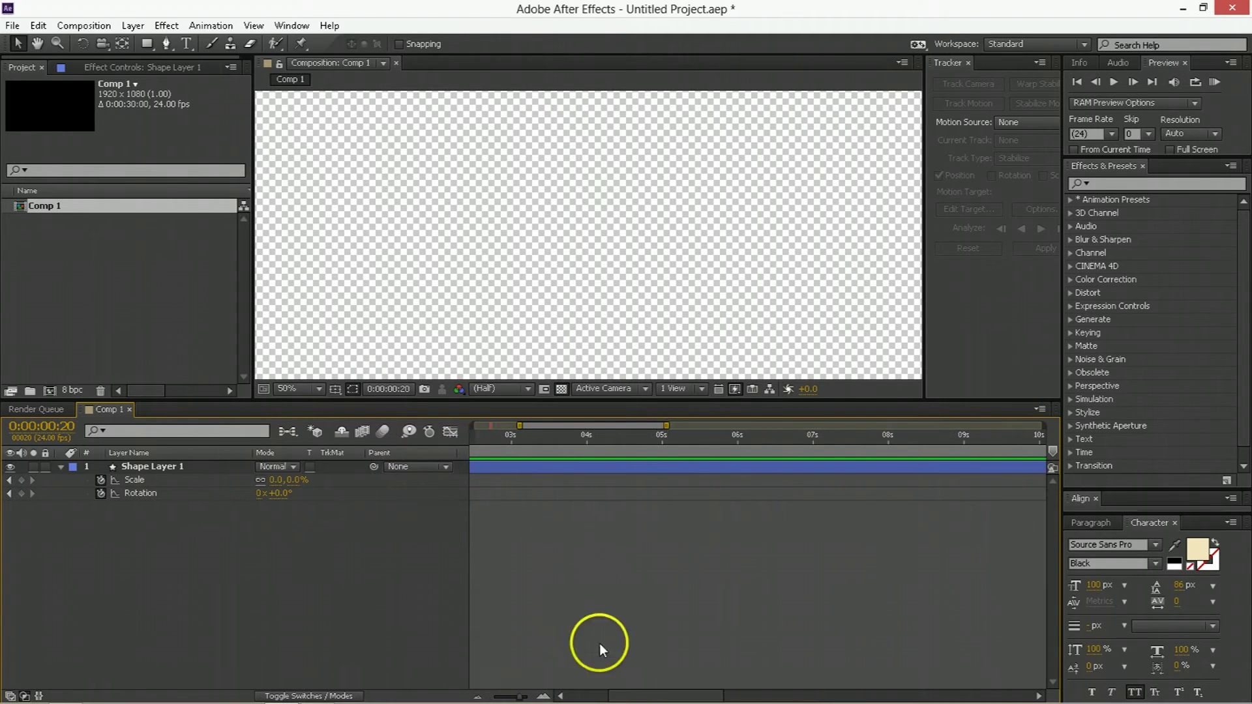
left_click_drag(628, 698, 532, 696)
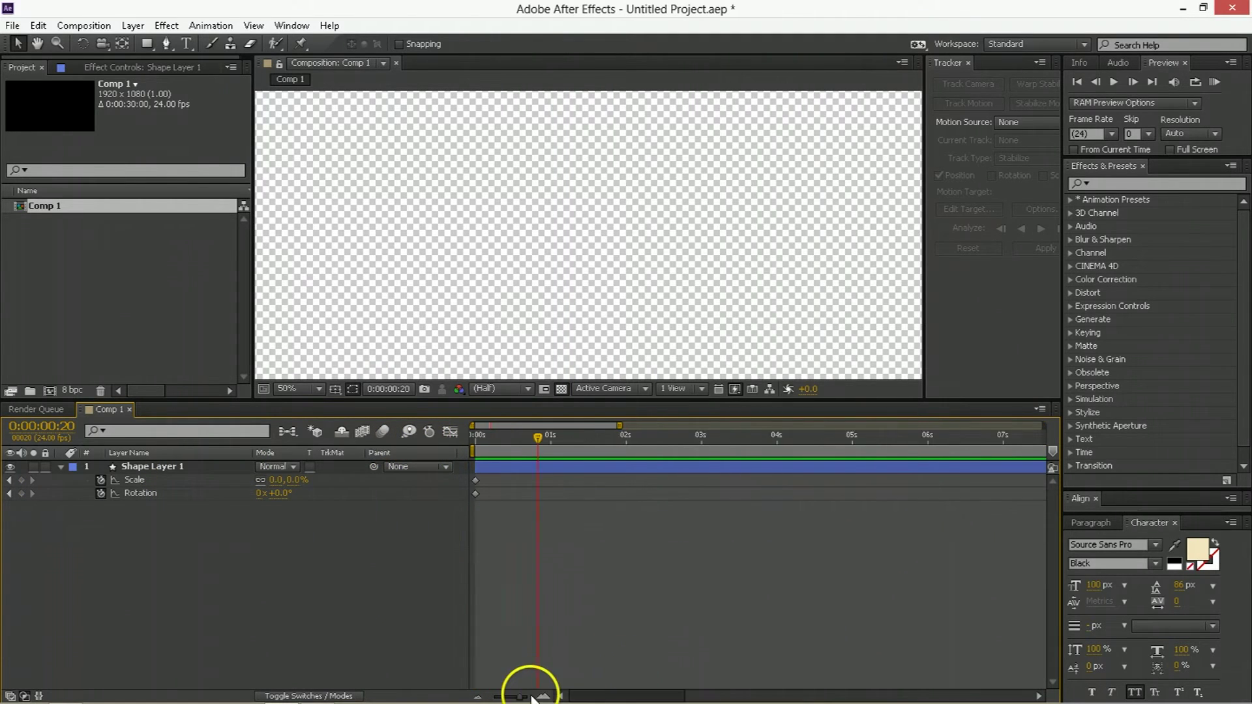
left_click(276, 480)
type("100")
key("Return")
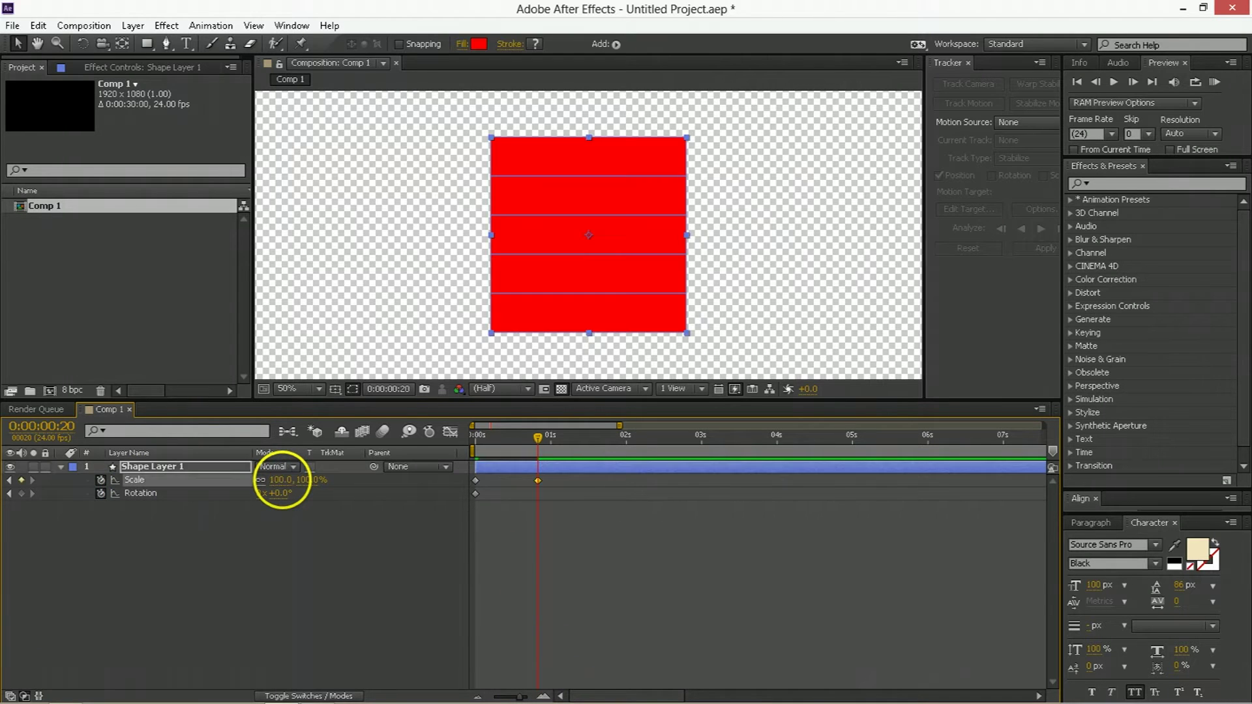
left_click(284, 494)
type("45")
key("Return")
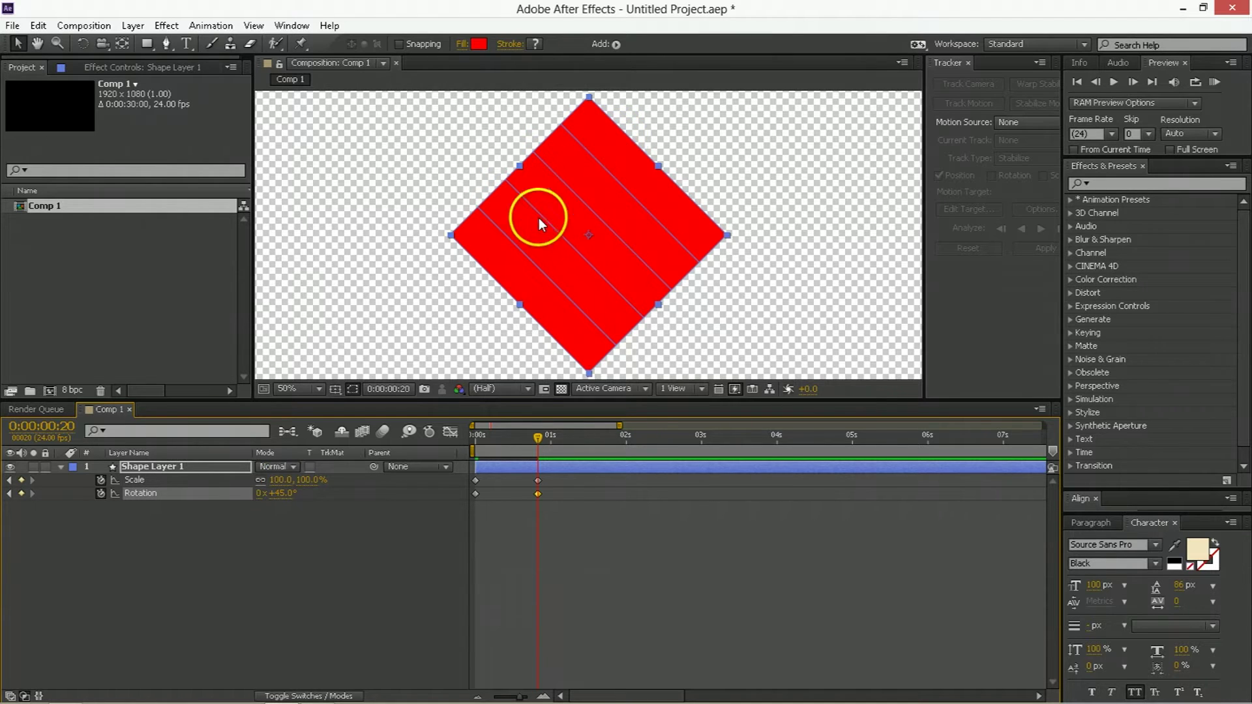
- Apply Easy Ease to all Scale and Rotation keyframes and shorten the first keyframes' outgoing handles so the speed peaks at the start
left_click_drag(564, 518, 468, 477)
left_click(447, 432)
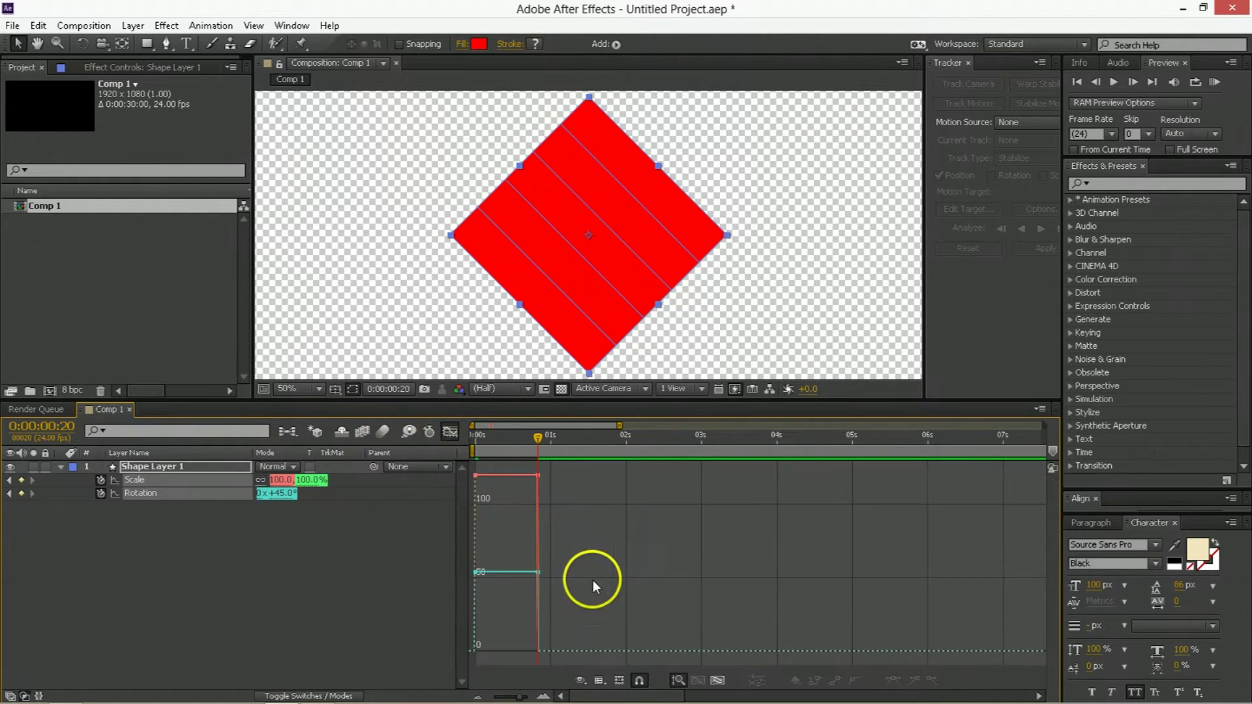
left_click(892, 680)
left_click_drag(484, 650, 437, 656)
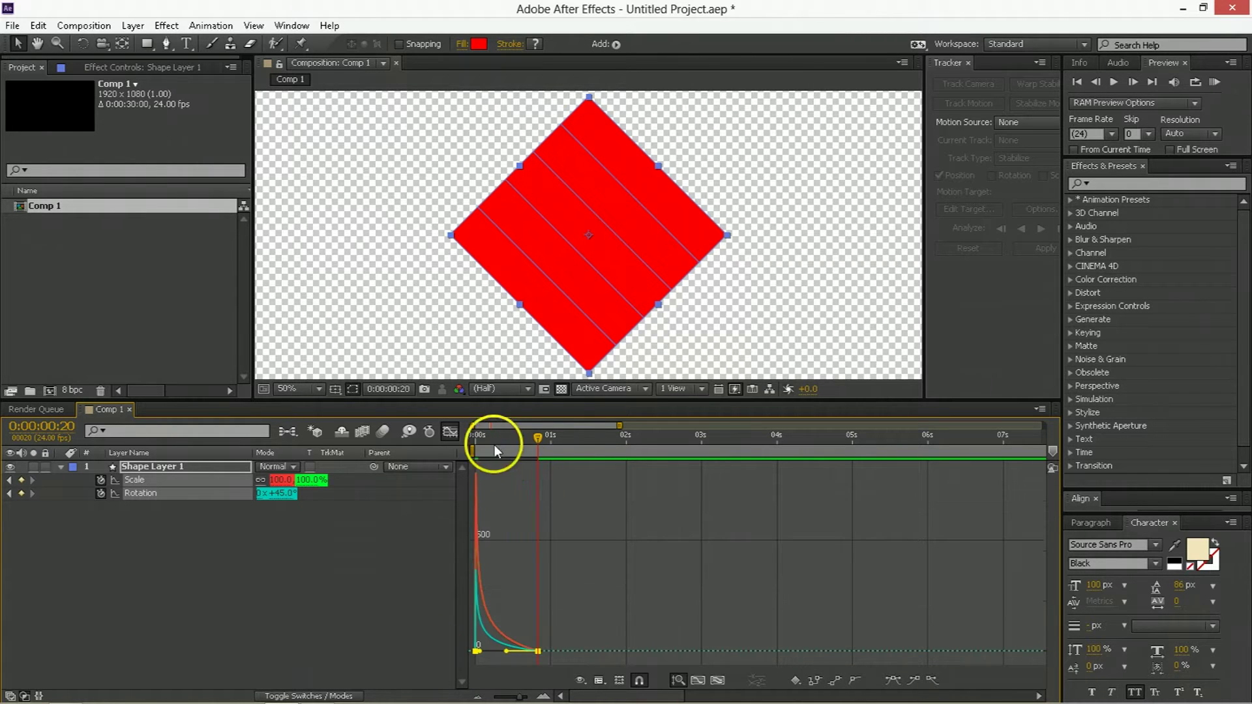
- Play the eased scale and rotation animation from the start and scrub through its end
left_click(467, 437)
key("space")
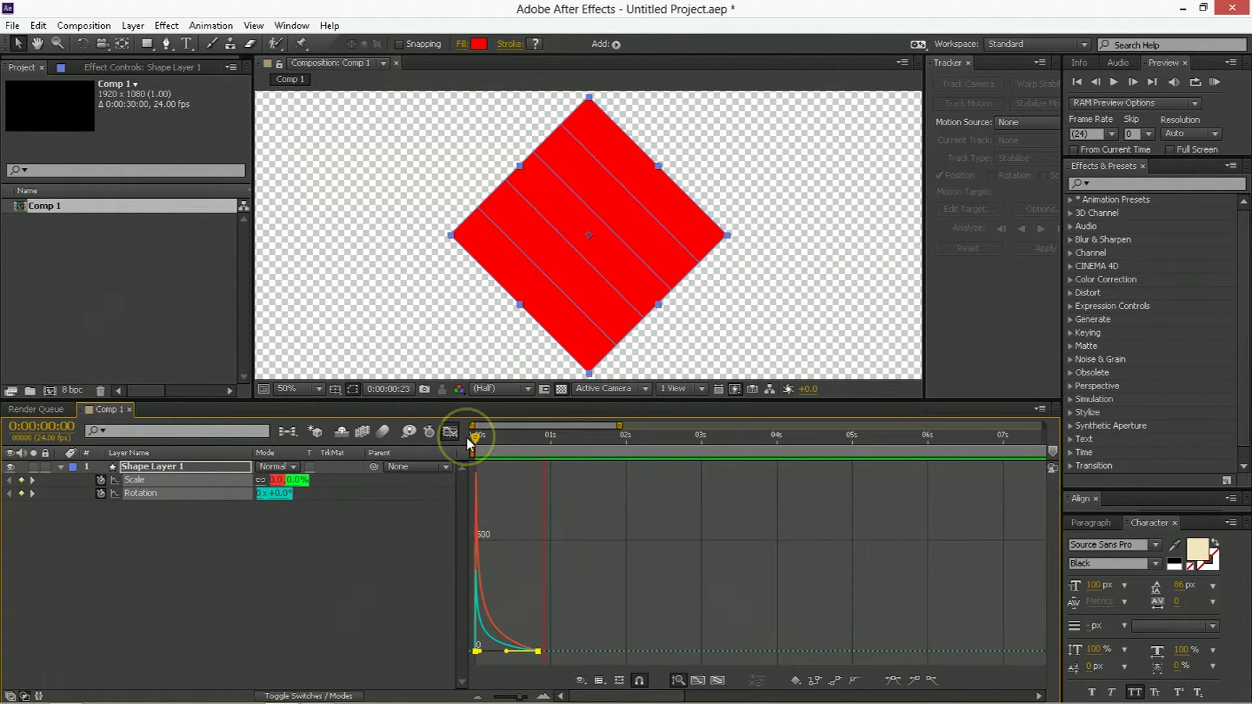
left_click_drag(563, 439, 544, 441)
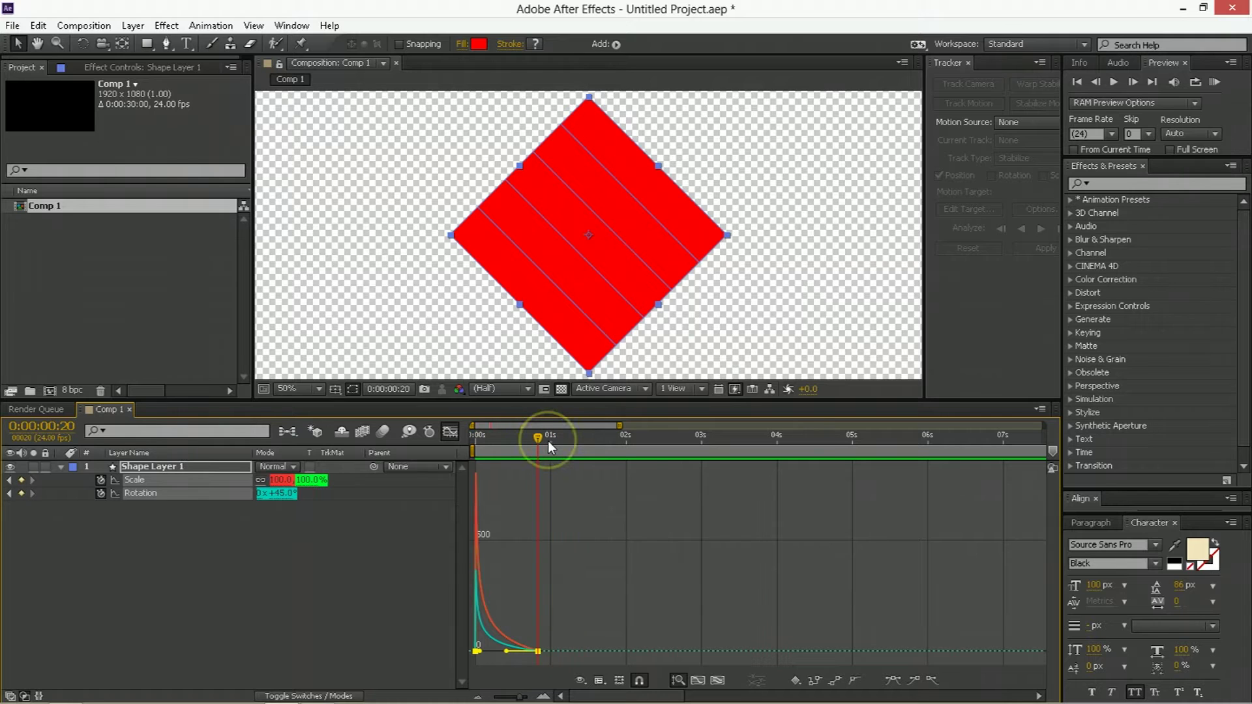
- Add Scale and Rotation keyframes at 0:00:00:10 and shift them earlier to about frame 2
key("Home")
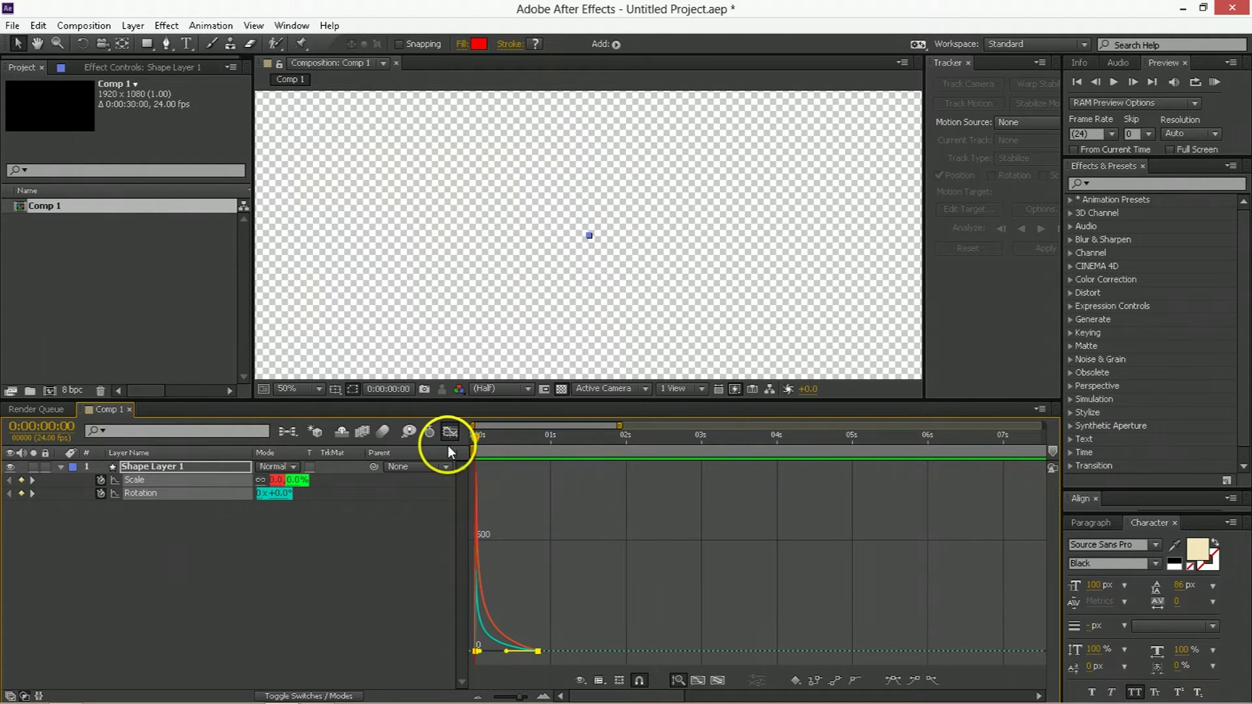
key("shift+Page_Down")
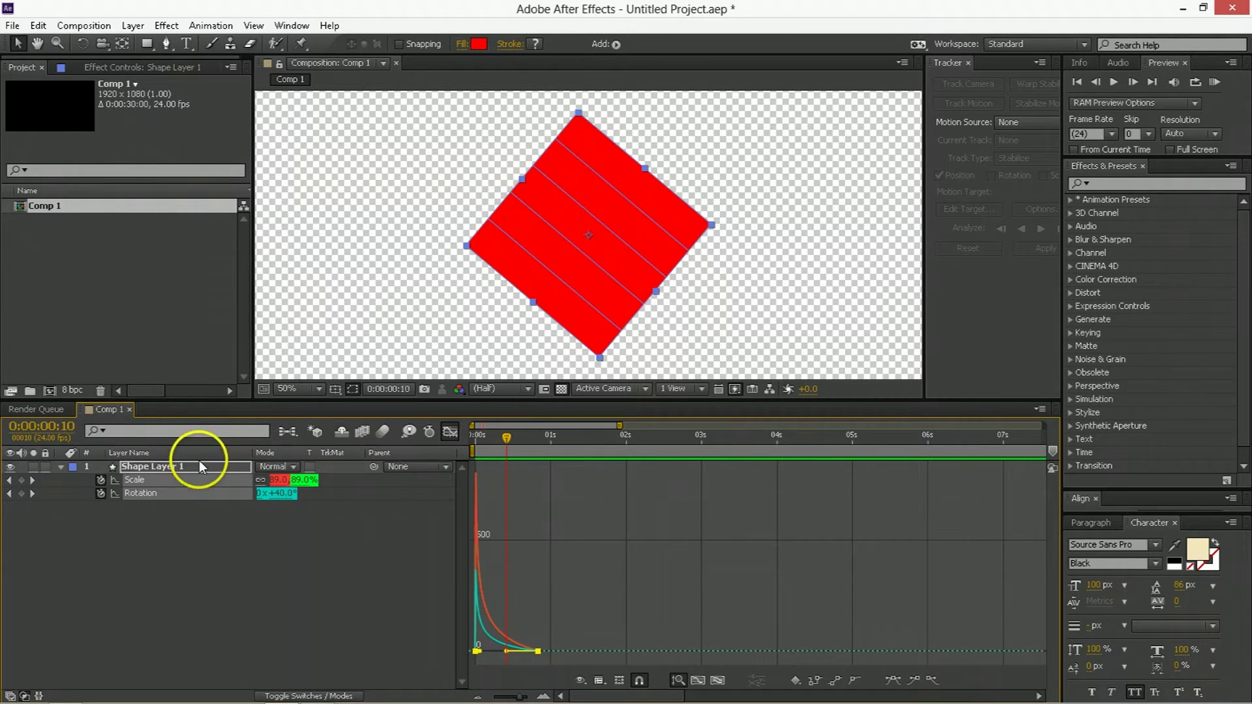
left_click(22, 480)
left_click(22, 494)
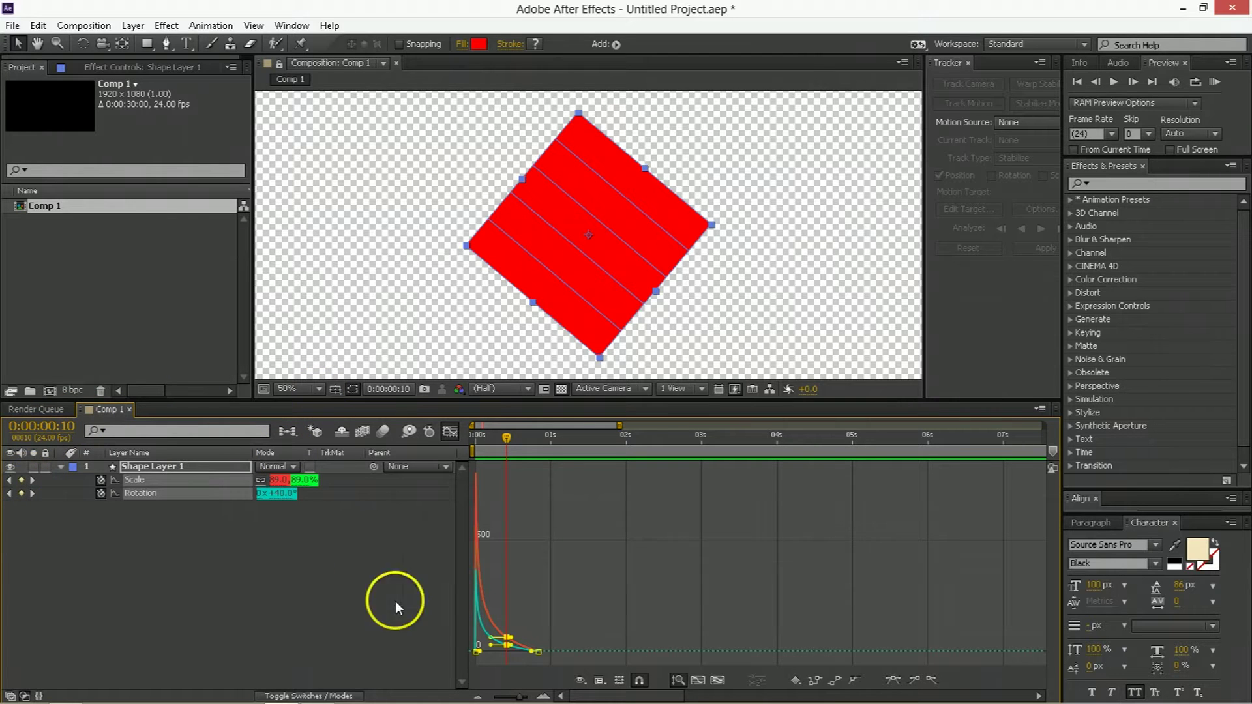
left_click(450, 432)
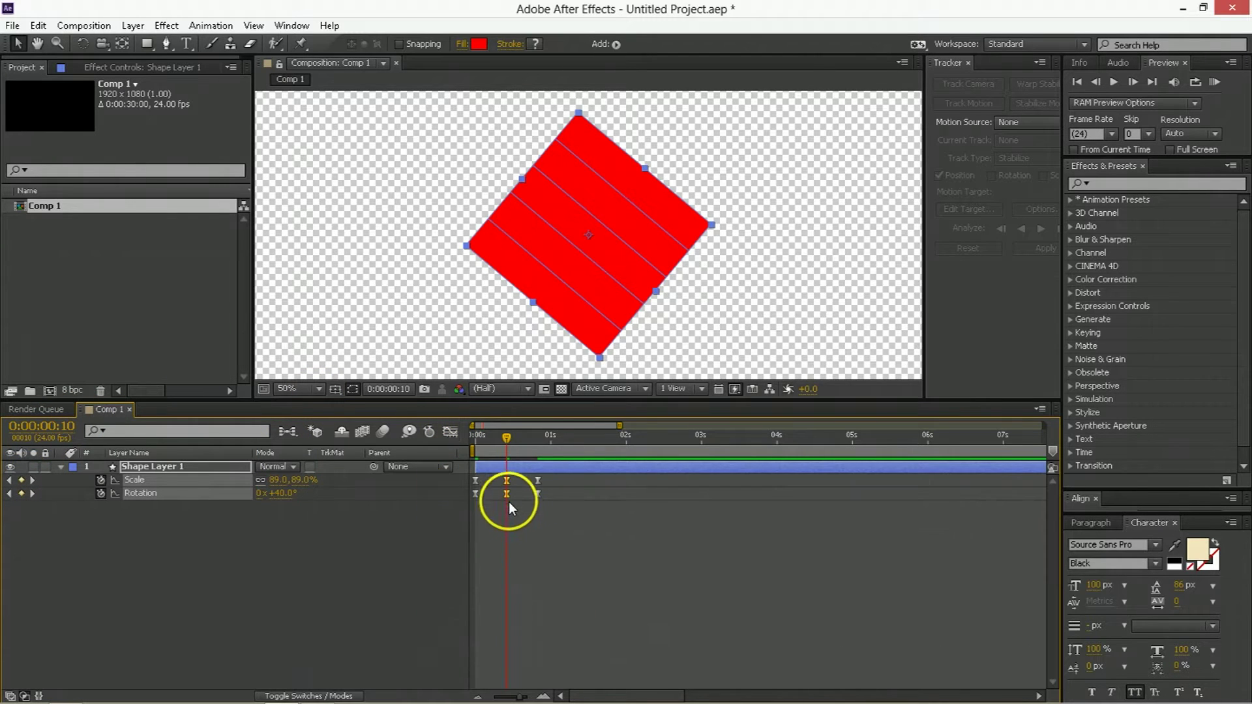
key("alt+Left")
key("alt+Left")
key("alt+Left")
key("alt+Left")
key("alt+Left")
key("alt+Left")
key("alt+Left")
key("alt+Left")
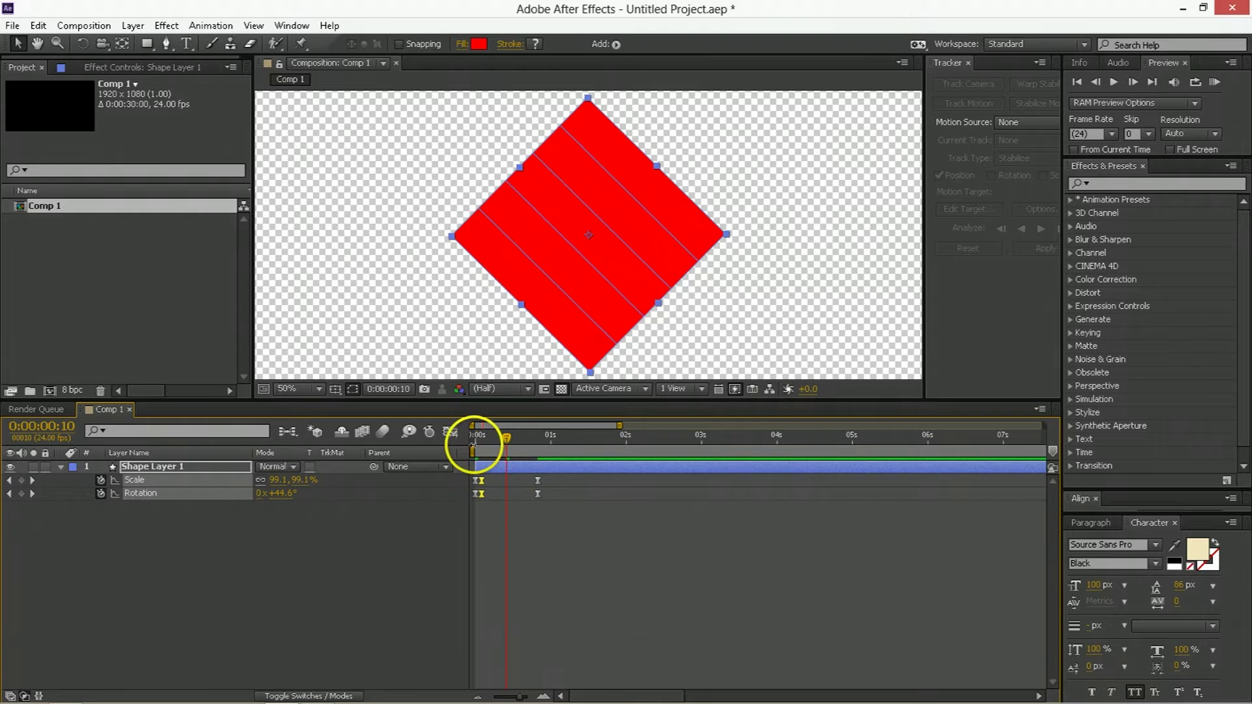
- Preview the quickened scale and rotation animation from the start with the whole composition in view
left_click_drag(480, 437, 468, 437)
key("space")
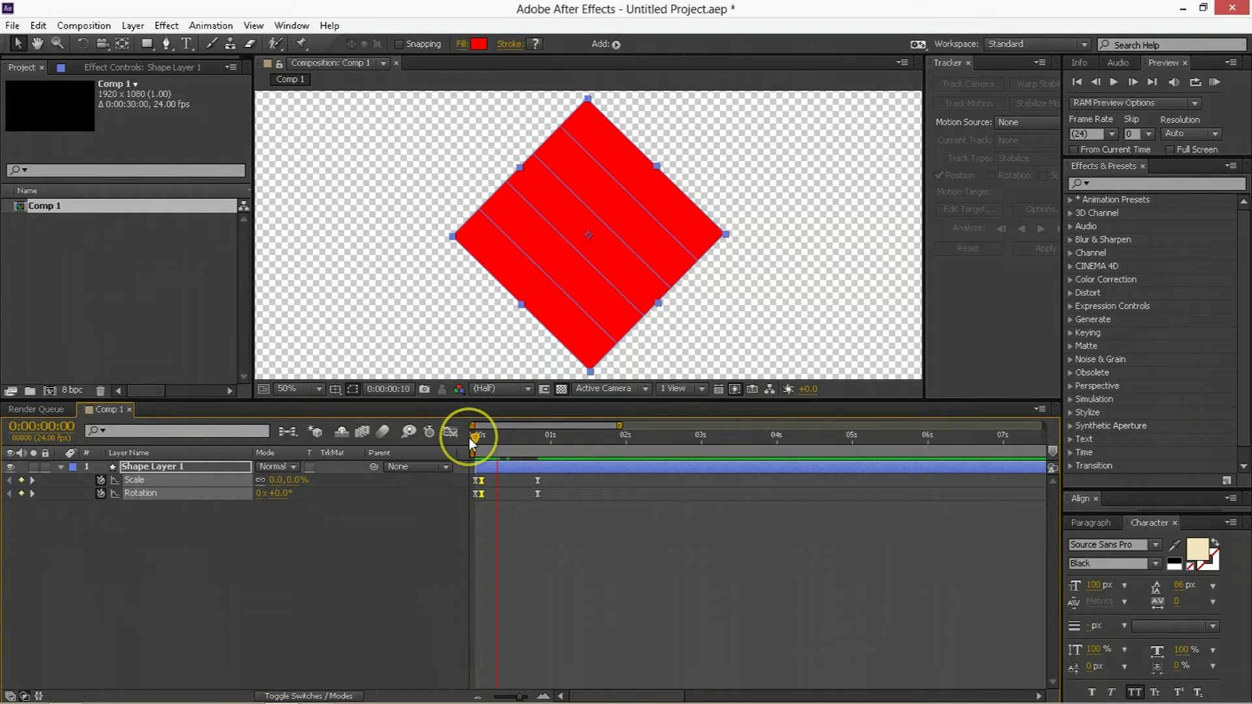
scroll(562, 342, "down", 1)
left_click(545, 509)
left_click_drag(539, 438, 468, 442)
key("KP_0")
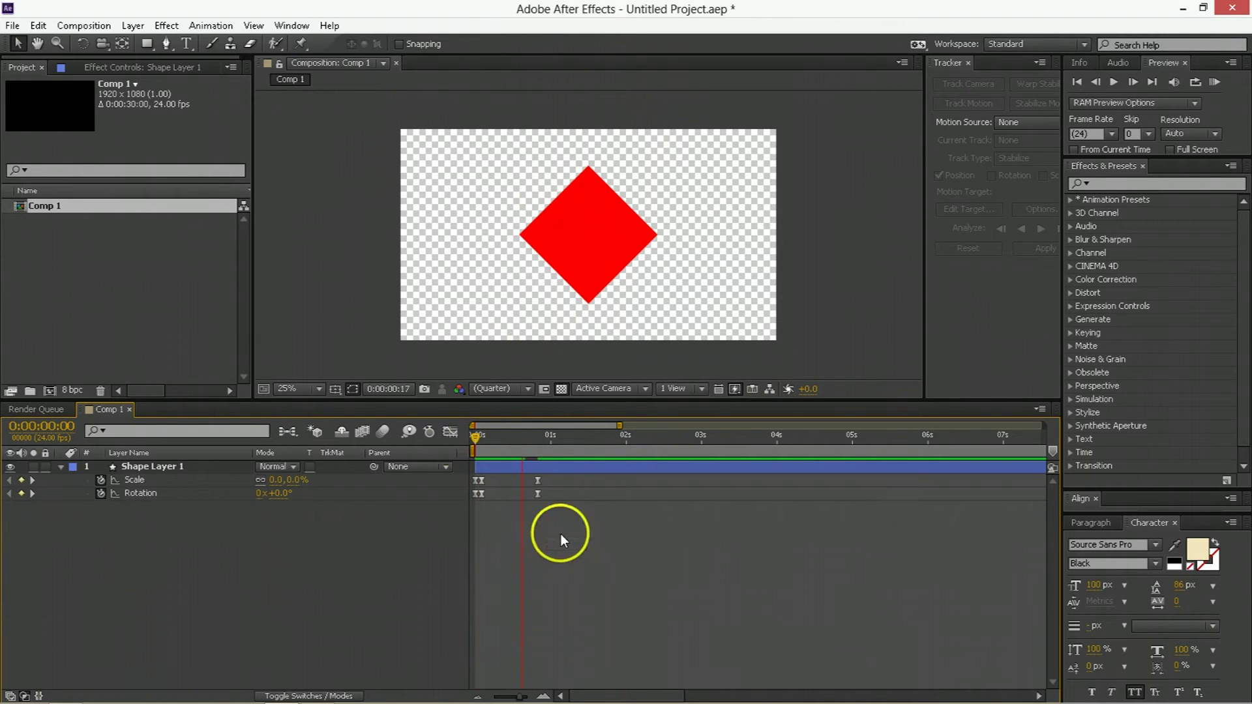
- Add Size and Position keyframes to Rectangle Path 3 at 0:00:00:20
left_click(538, 445)
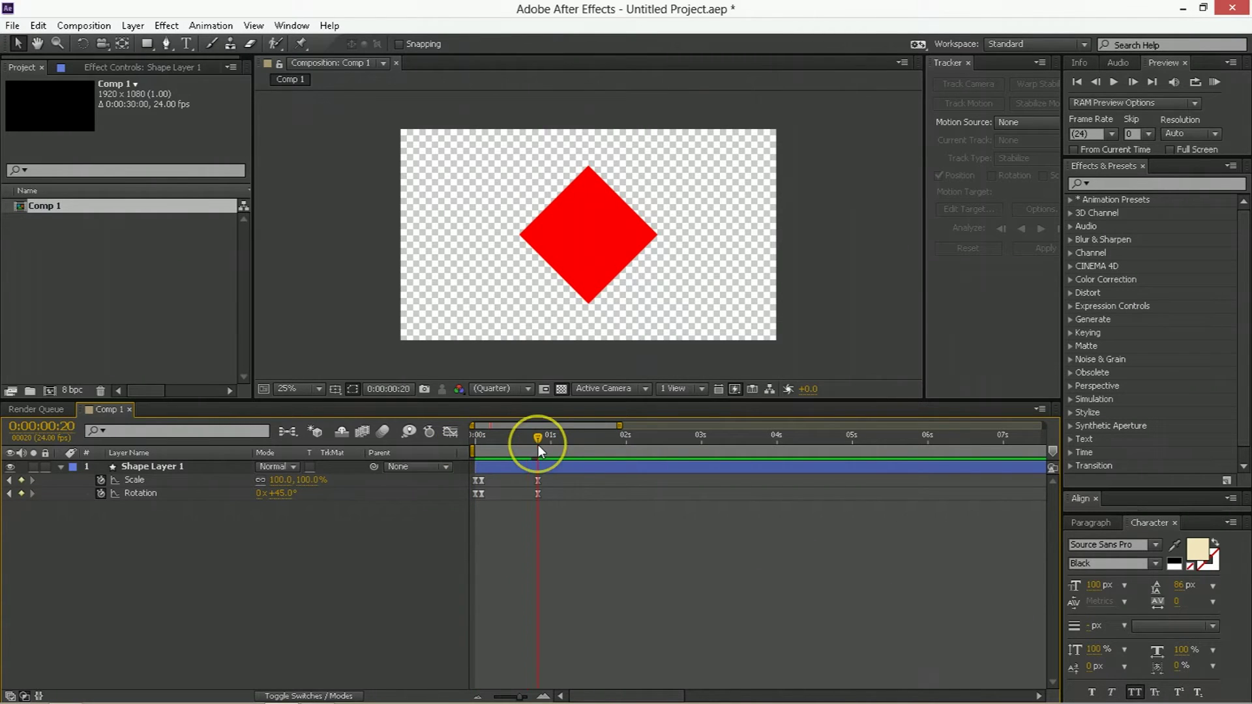
left_click(557, 471)
left_click(559, 464)
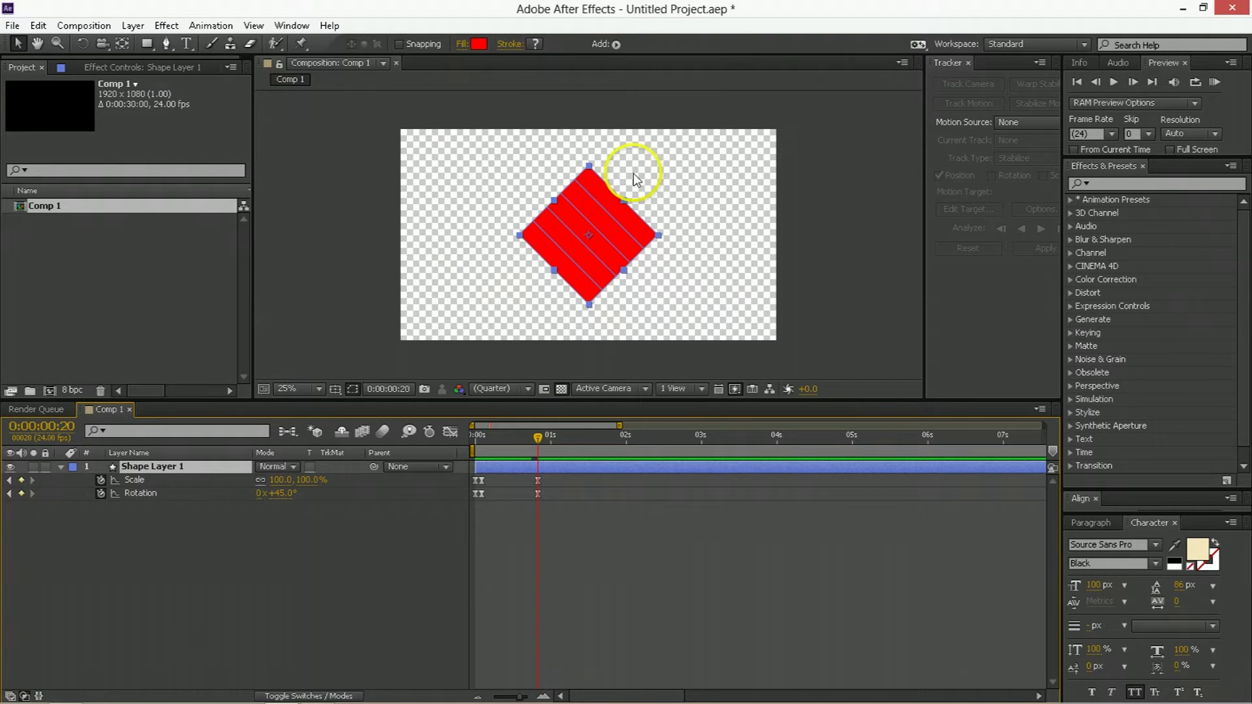
left_click(60, 467)
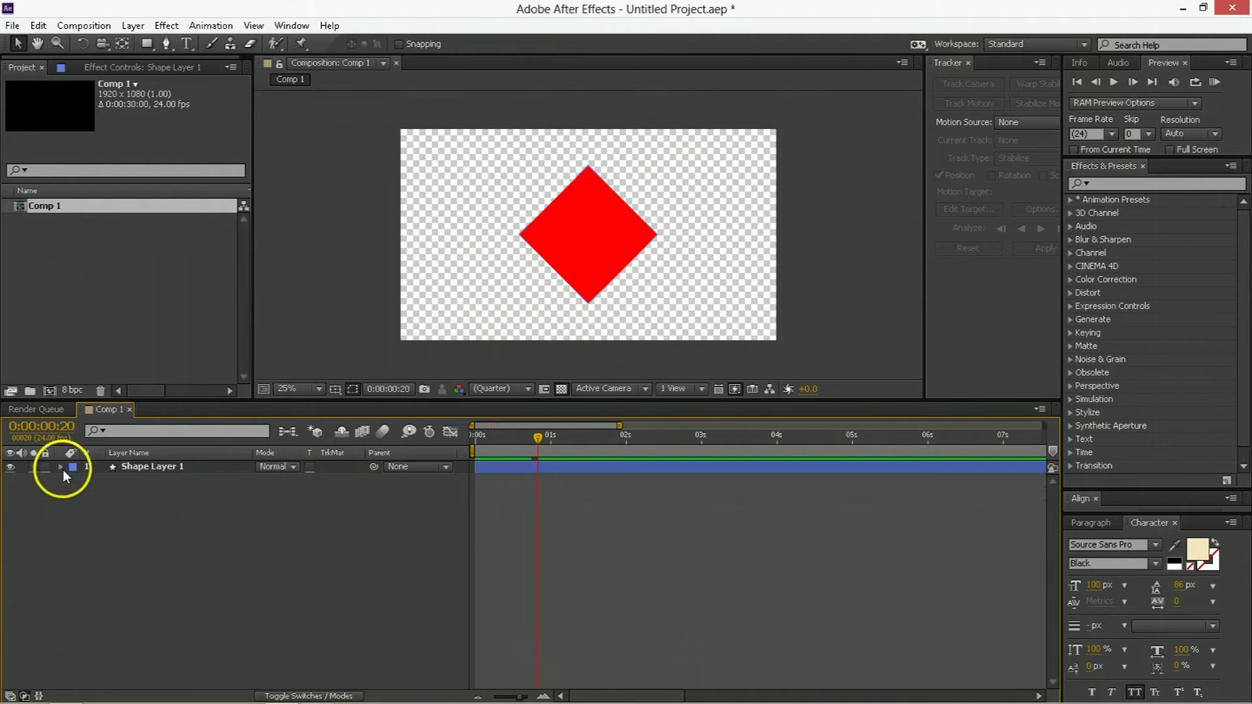
left_click(60, 467)
left_click(73, 494)
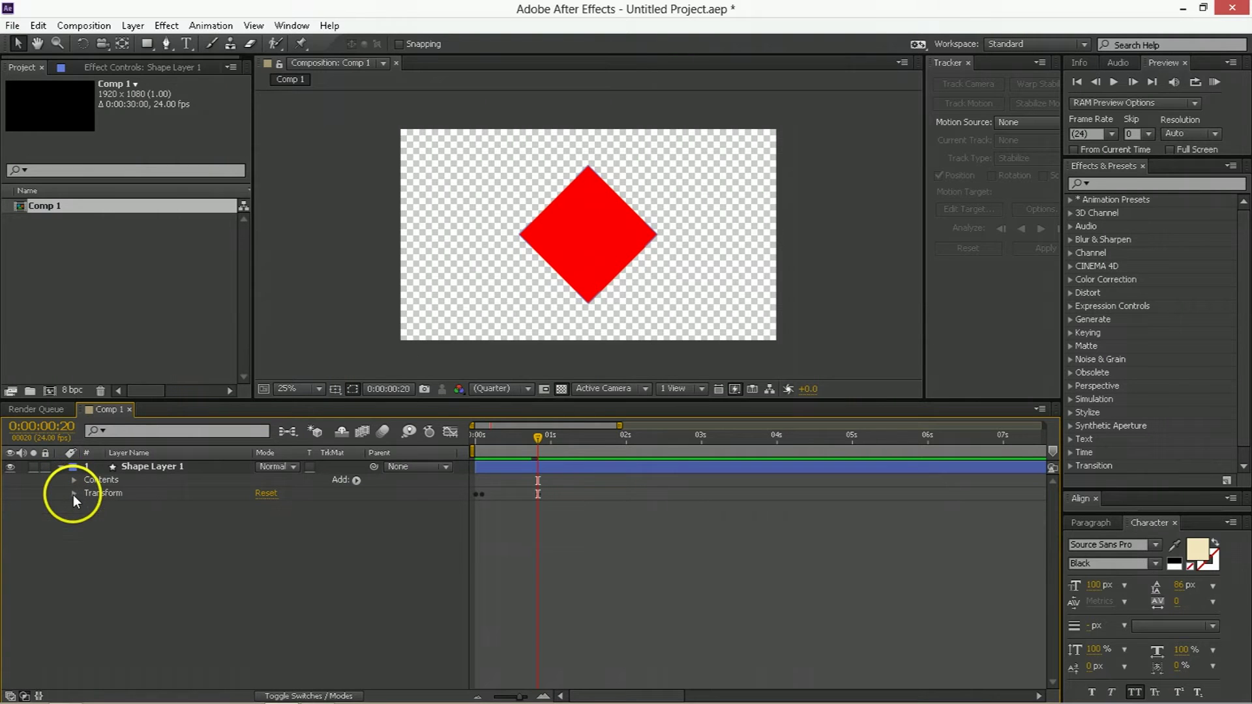
left_click(73, 480)
left_click(87, 493)
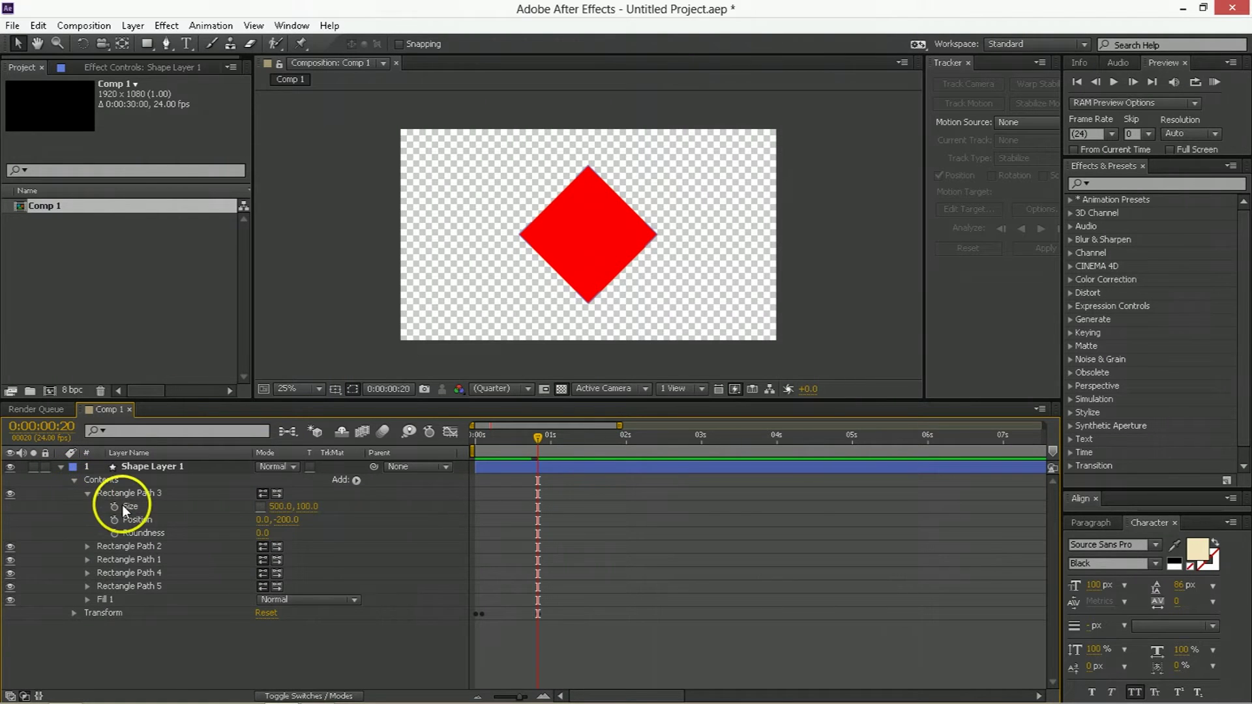
left_click(114, 507)
left_click(114, 520)
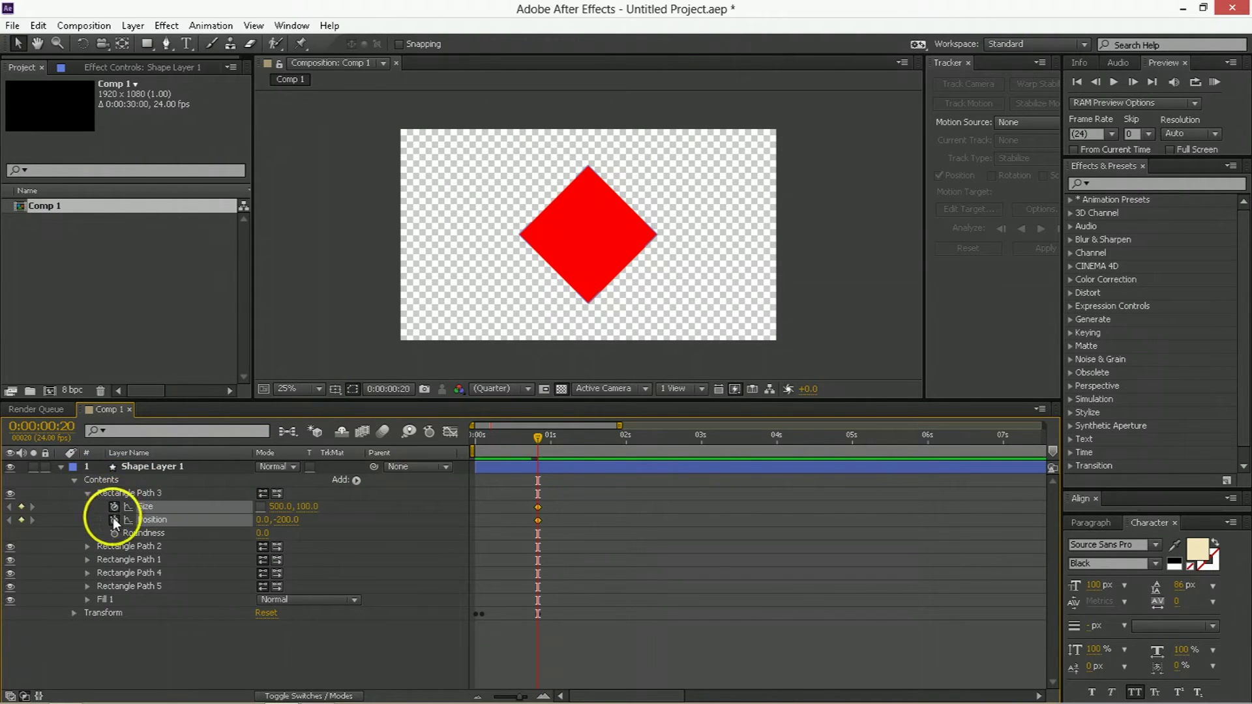
- Add Size and Position keyframes to Rectangle Path 2 and Rectangle Path 1 at 0:00:00:20
left_click(88, 546)
left_click(114, 559)
left_click(113, 572)
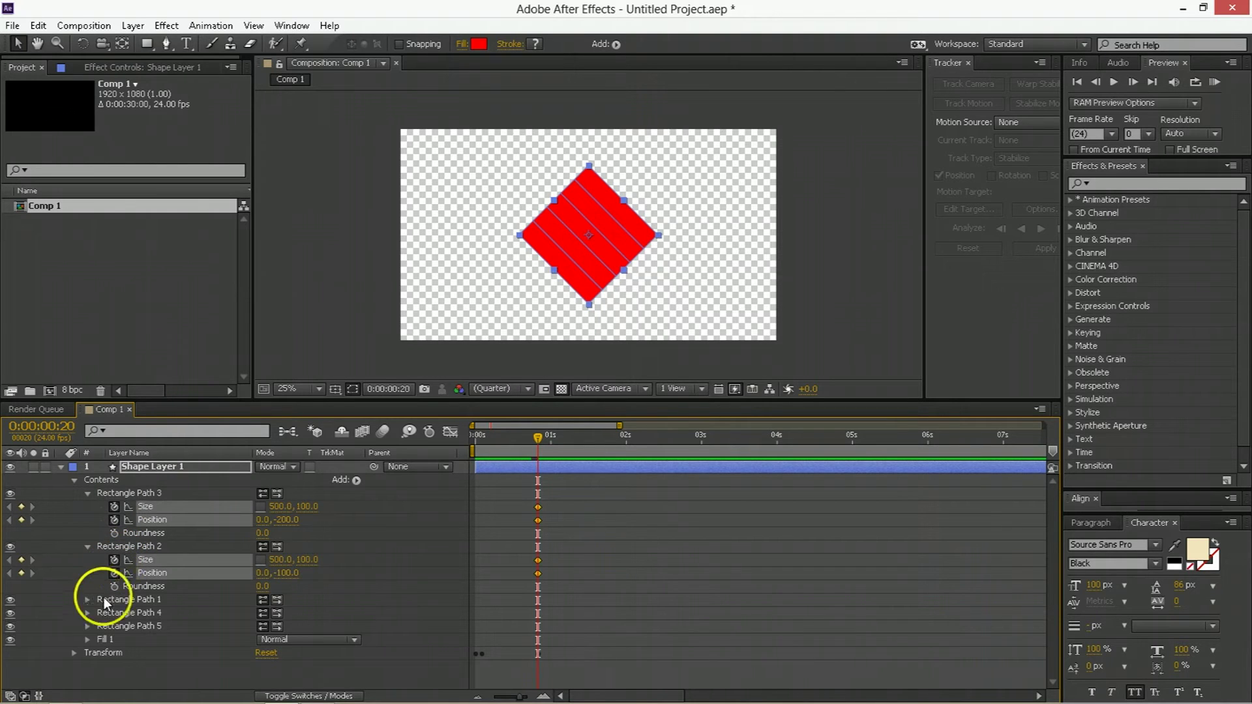
left_click(87, 600)
left_click(113, 613)
left_click(114, 626)
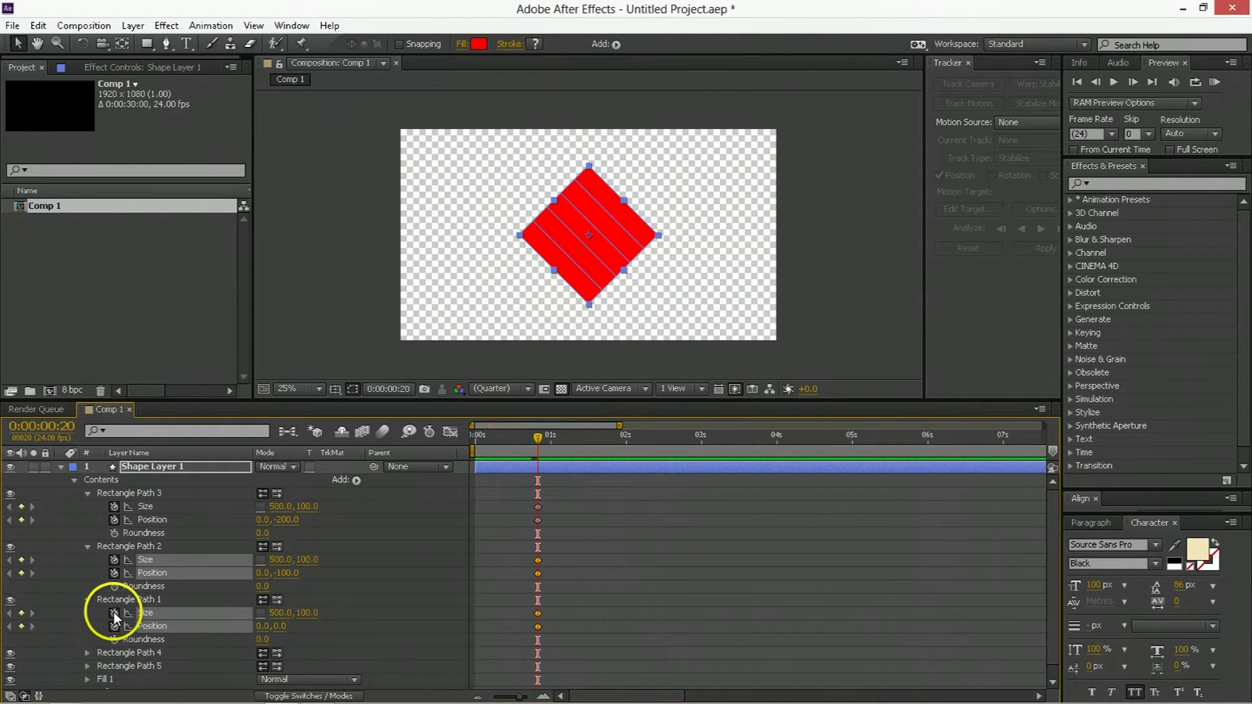
- Add Size and Position keyframes to Rectangle Path 4 and Rectangle Path 5 at 0:00:00:20, and list only the layer's animated properties
scroll(87, 637, "down", 1)
left_click(89, 642)
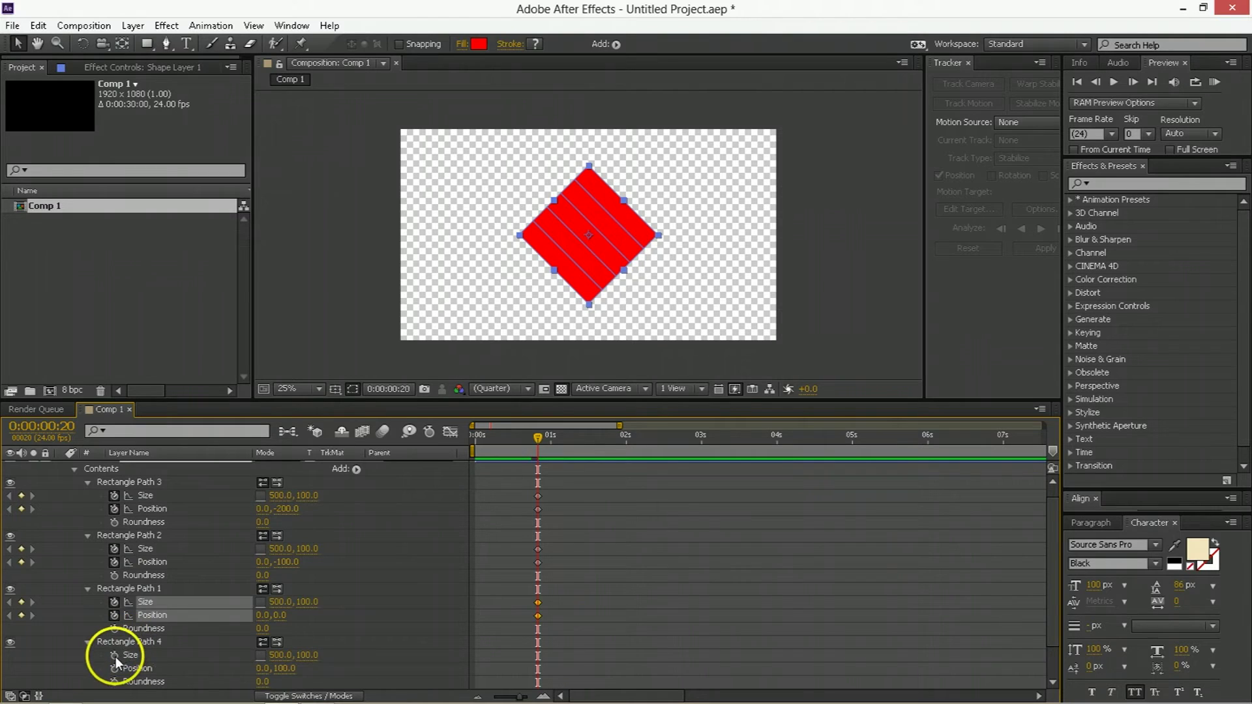
left_click(114, 655)
left_click(114, 668)
scroll(112, 665, "down", 3)
left_click(85, 655)
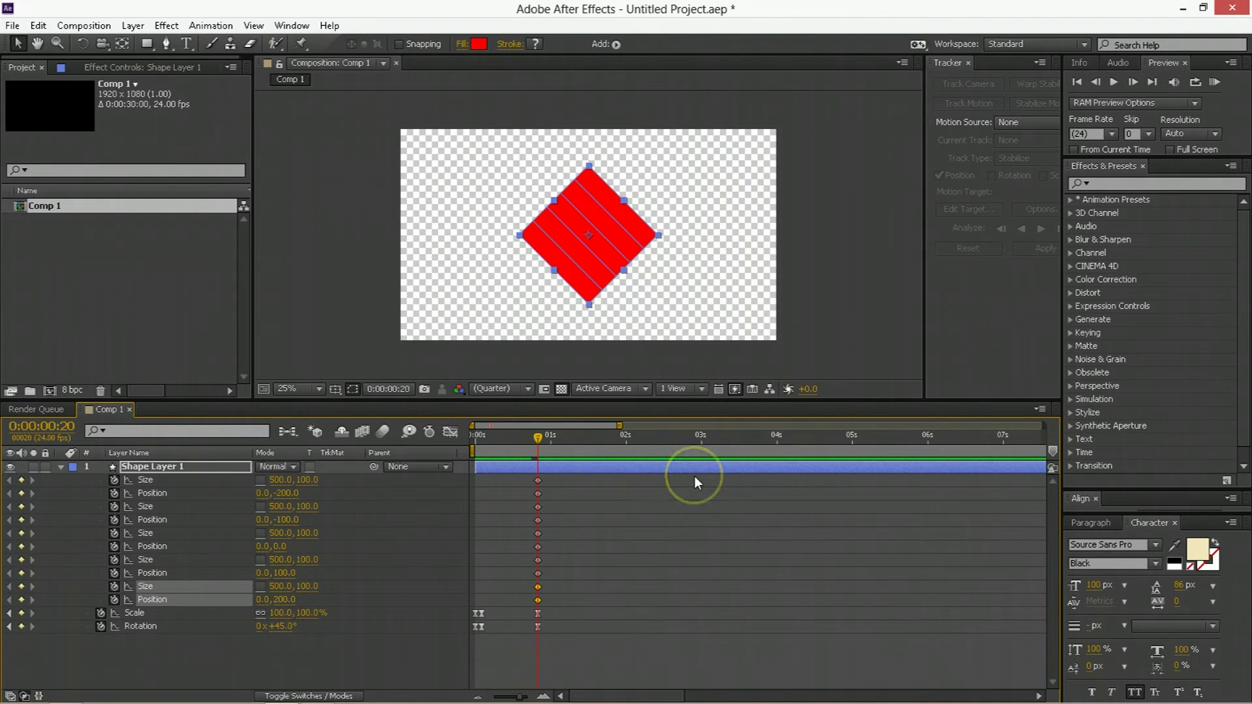
- At 0:00:01:16, set the Size height of the first two listed rectangle paths to 50
key("shift+Page_Down")
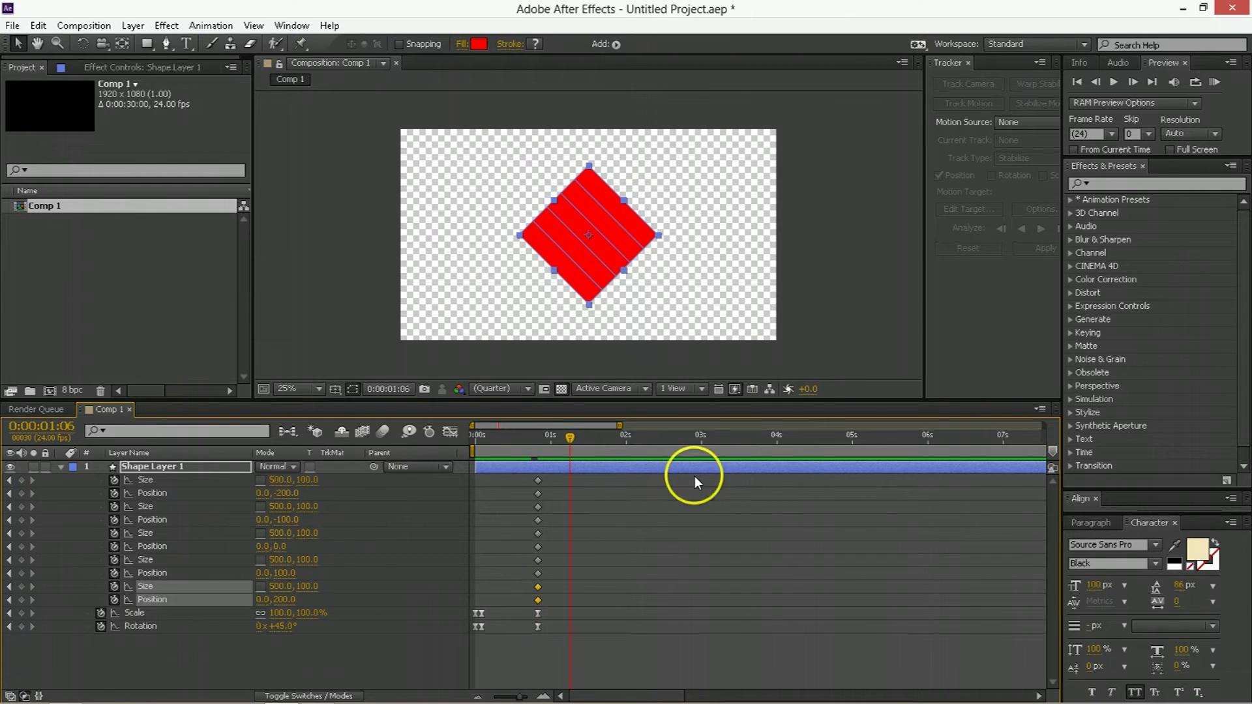
key("shift+Page_Down")
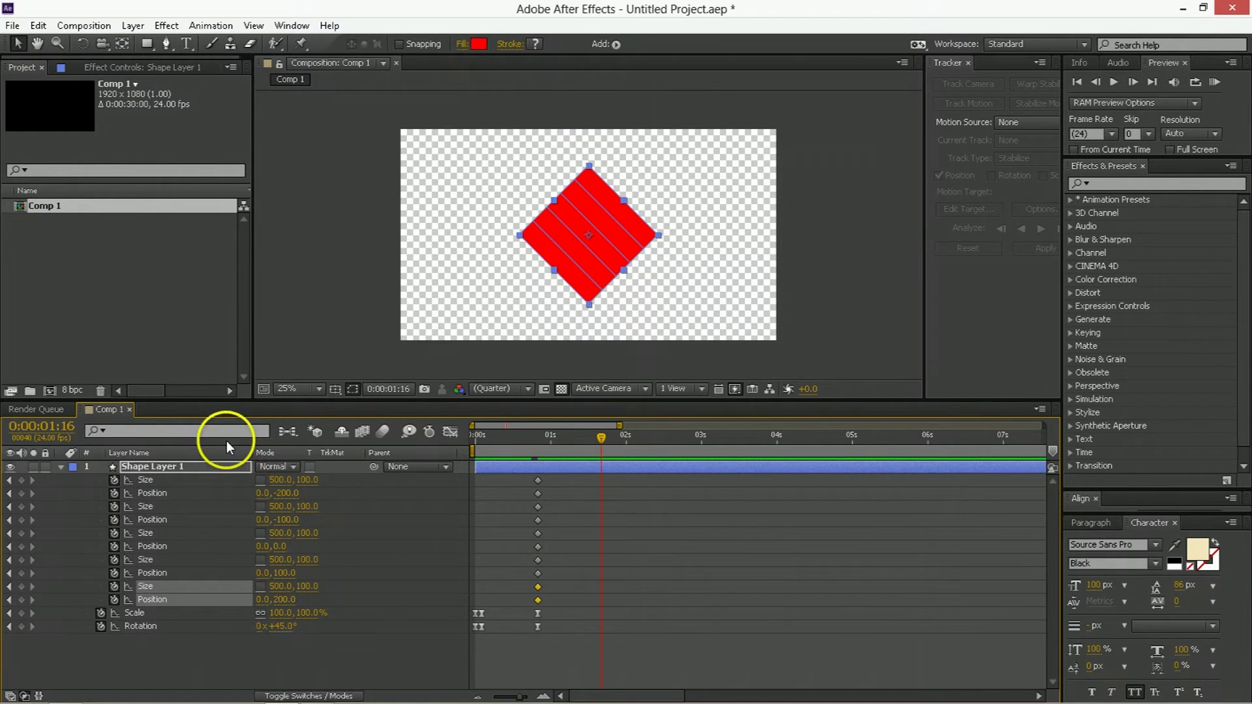
left_click(309, 480)
type("50")
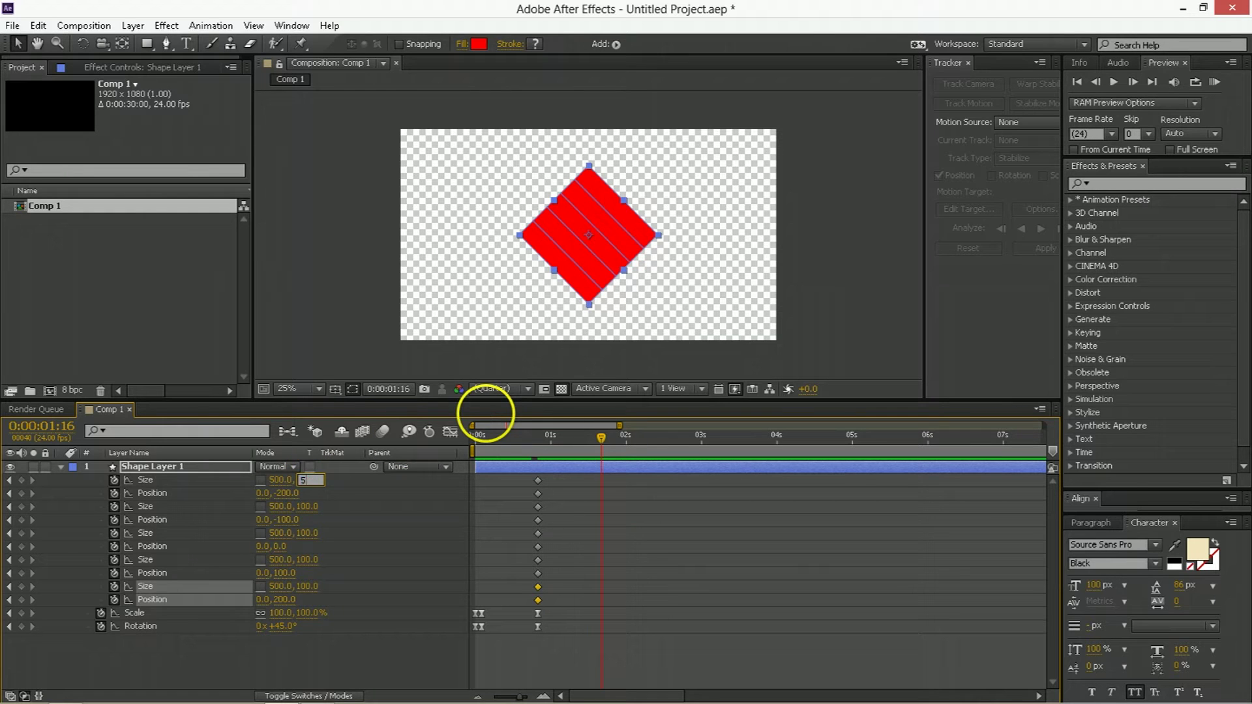
key("Tab")
key("Tab")
key("Tab")
key("Tab")
type("50")
key("Tab")
- Set the Size height of the third, fourth and fifth rectangle paths to 50 at 0:00:01:16, leaving the layer's Scale unmodified
key("Tab")
key("Tab")
key("Tab")
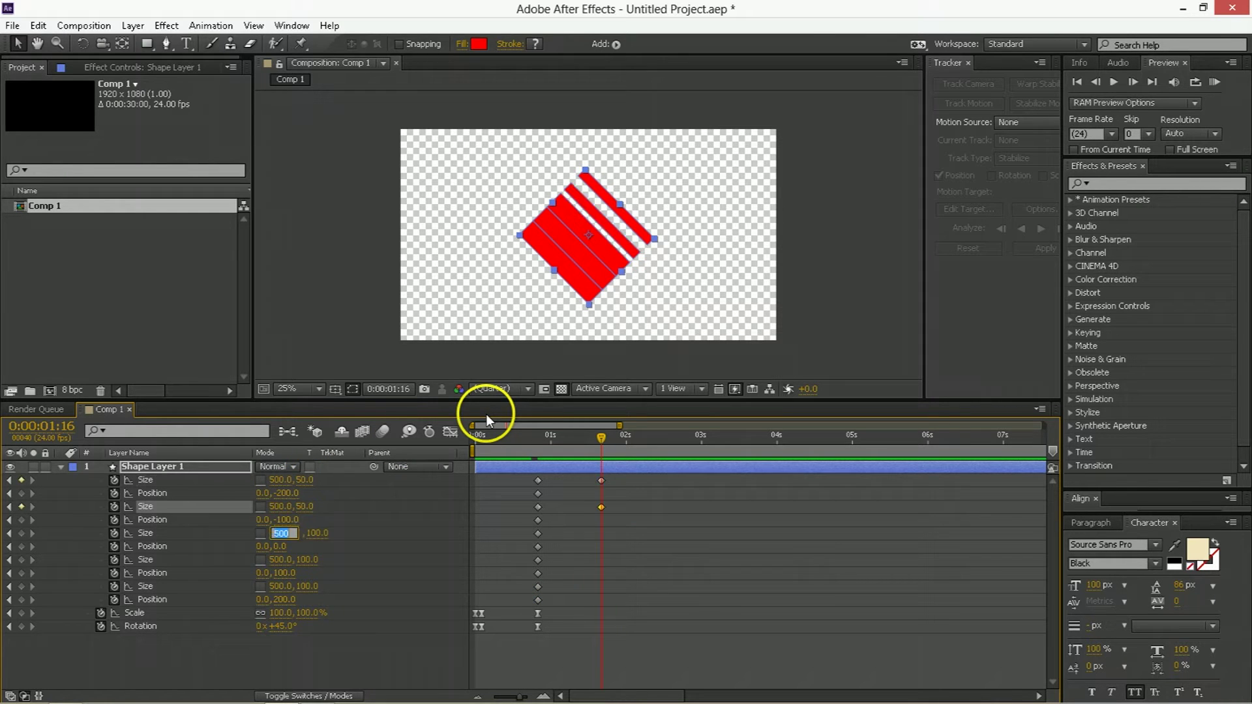
type("50")
key("Tab")
key("Tab")
key("Tab")
key("Tab")
type("50")
key("Tab")
key("Tab")
key("Tab")
key("Tab")
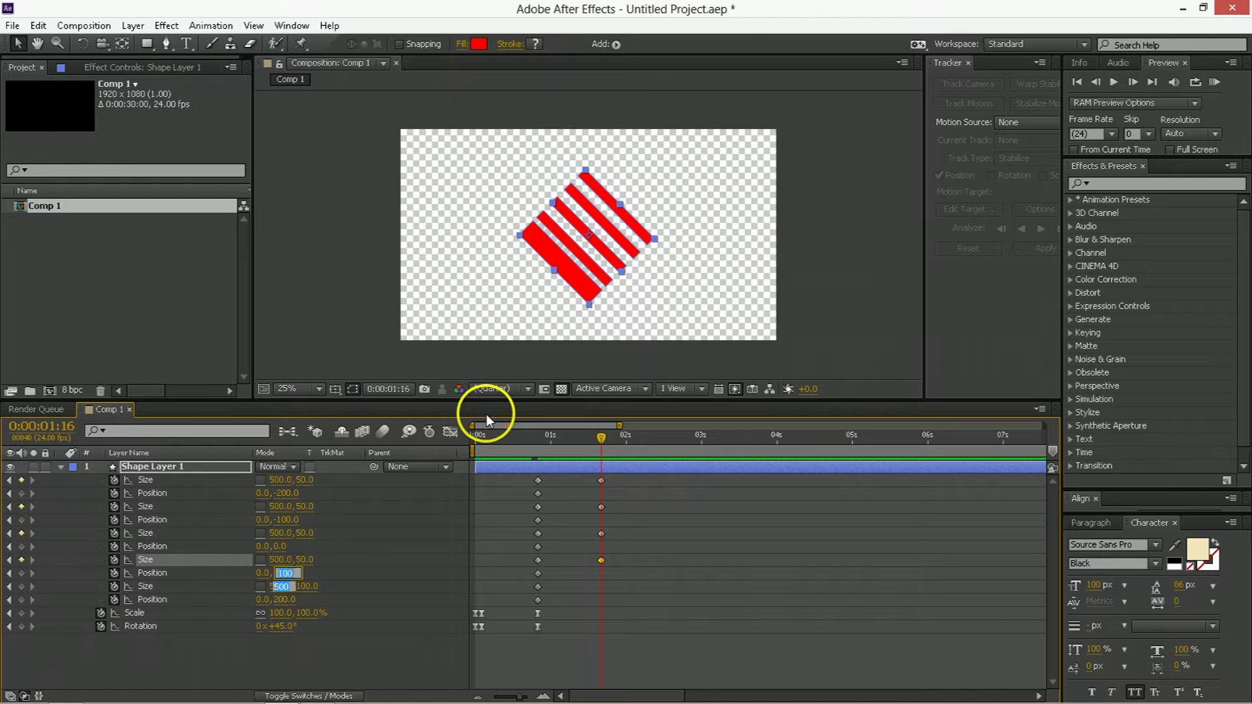
type("50")
key("Tab")
key("Tab")
key("Tab")
key("Tab")
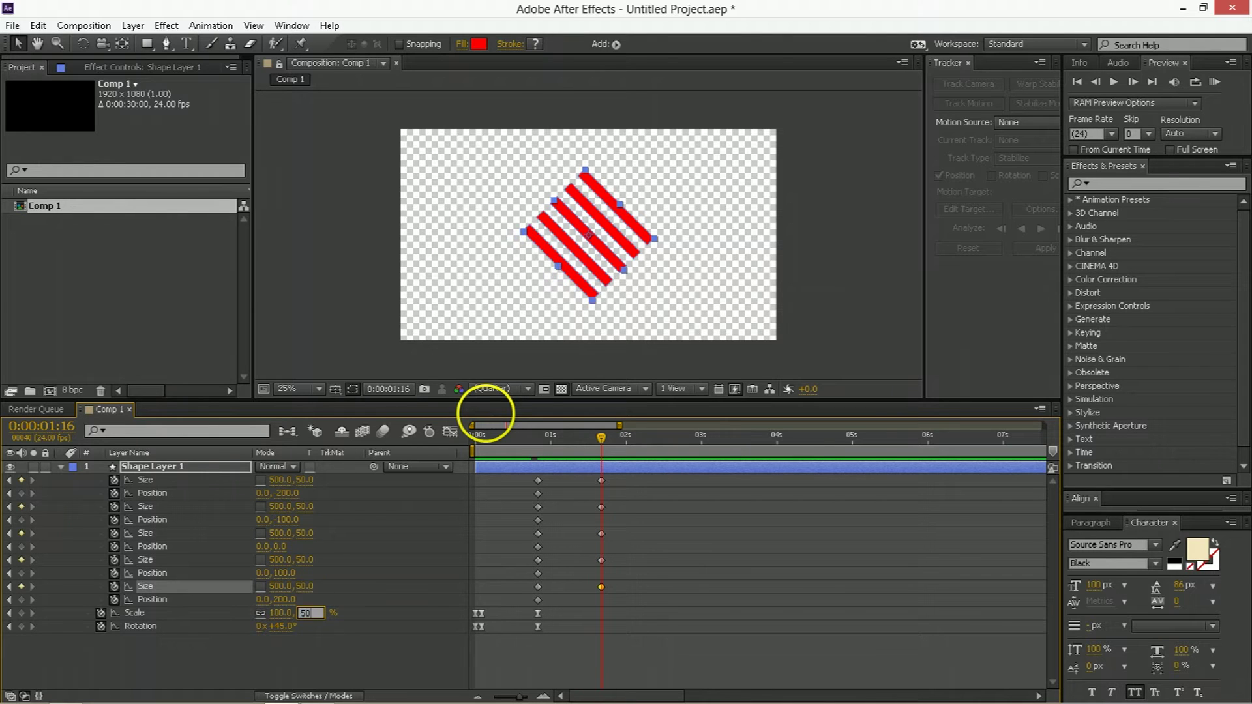
key("Return")
key("ctrl+z")
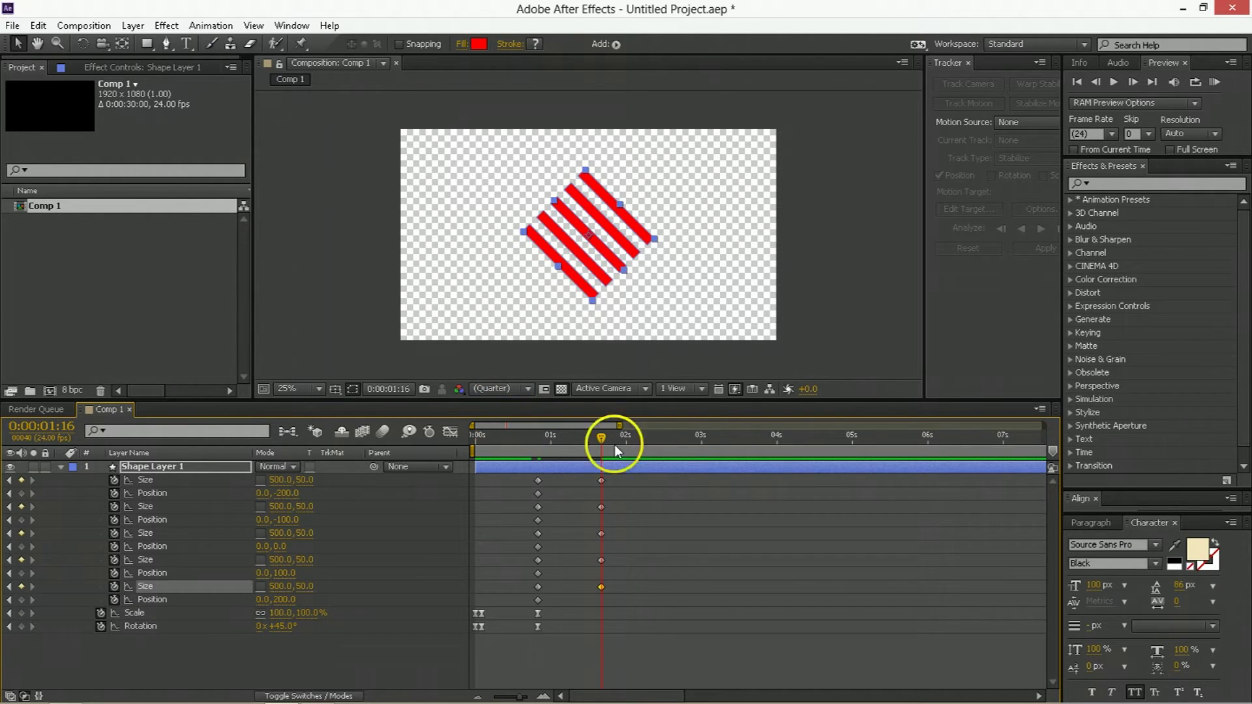
- Compare the strips around 0:00:00:18 and at 0:00:01:16 to examine how they thin out
left_click(591, 444)
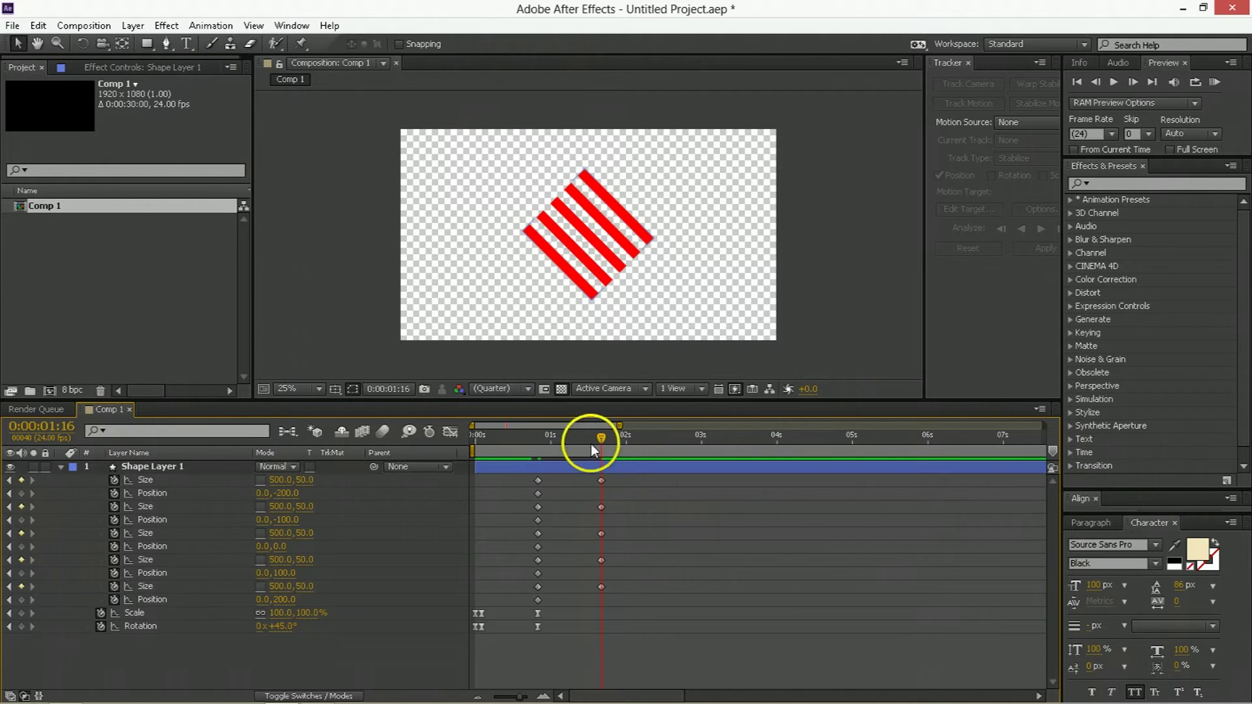
left_click(532, 447)
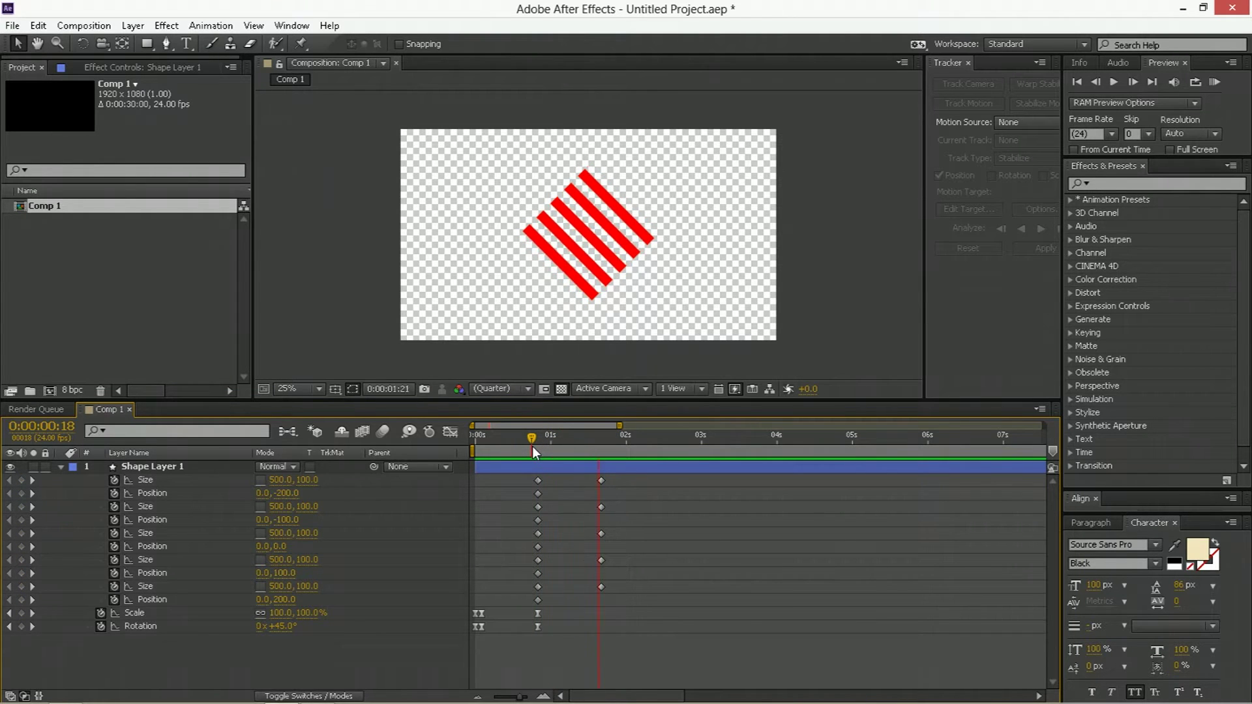
left_click(597, 442)
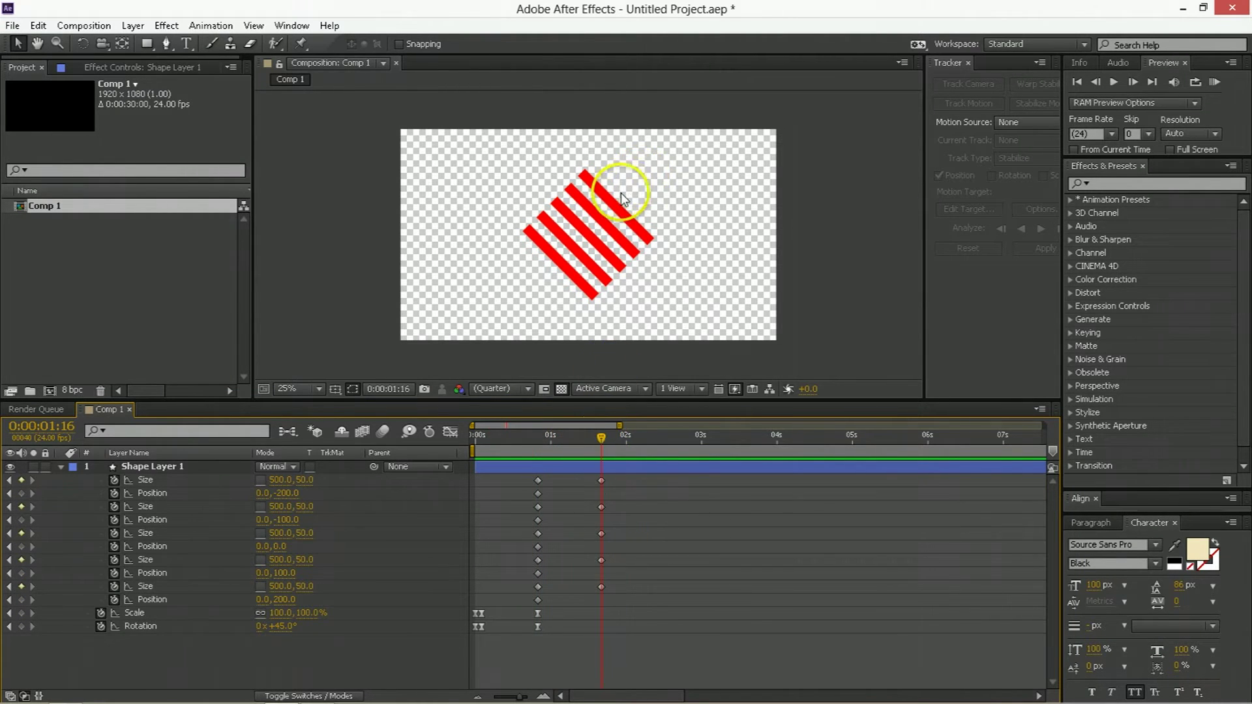
- Place a guide at the diamond's outer corner and set the first rectangle path's Position to 0, -225 at 0:00:01:16
scroll(620, 190, "up", 2)
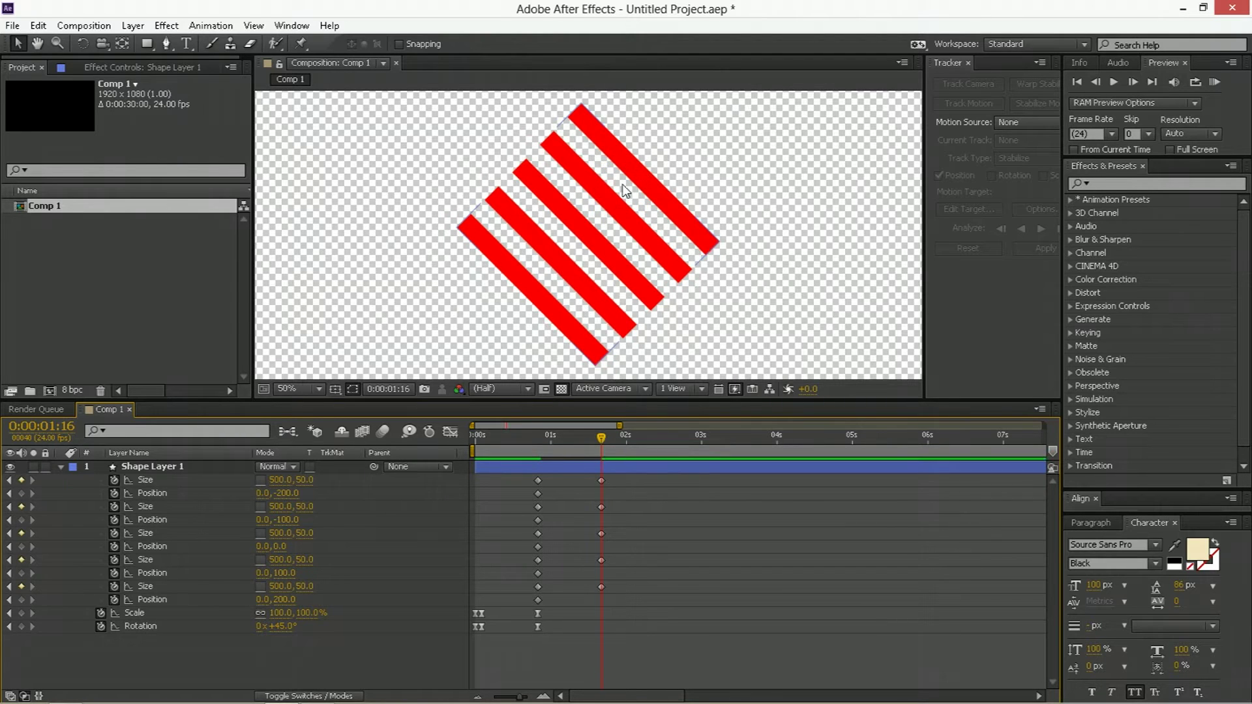
left_click(292, 494)
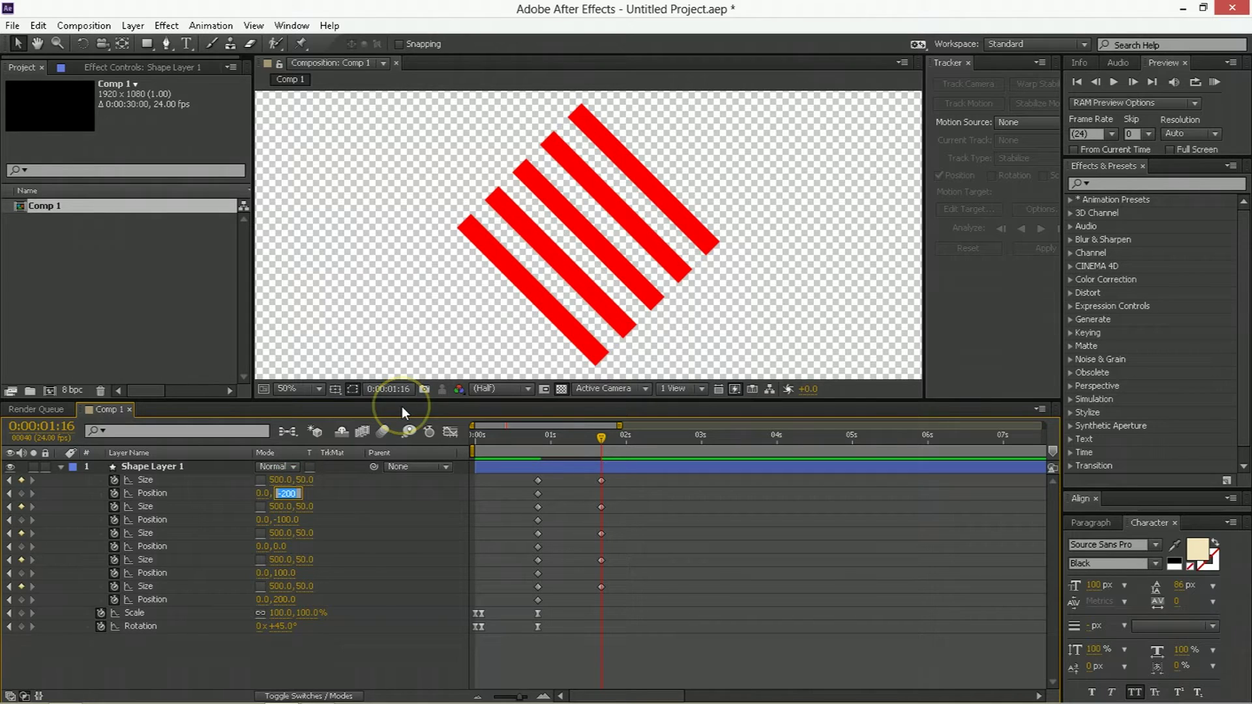
key("shift+Up")
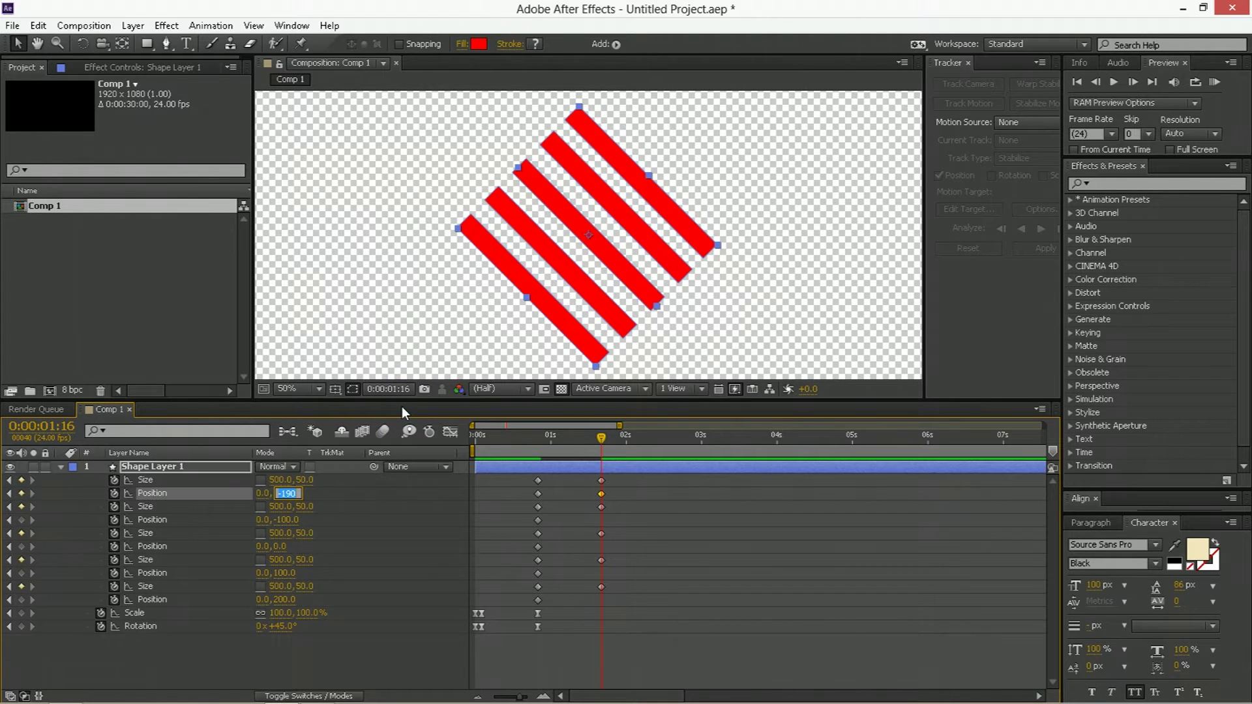
left_click(606, 481)
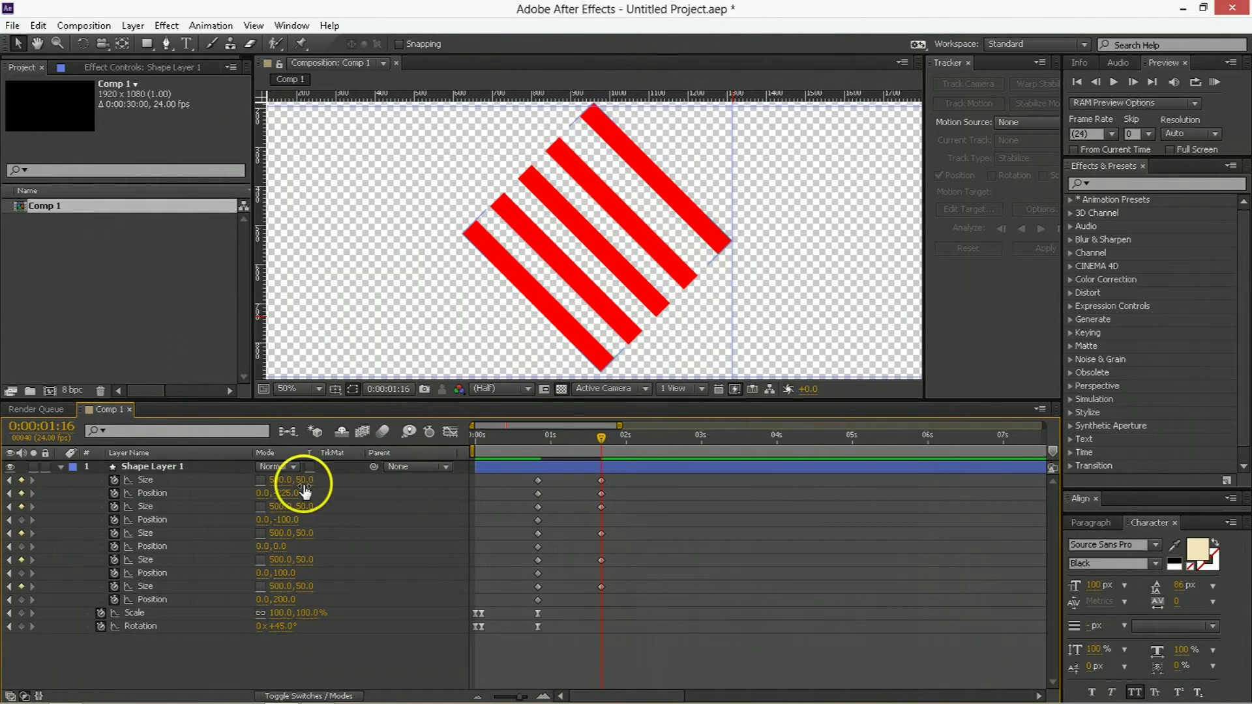
left_click(160, 480)
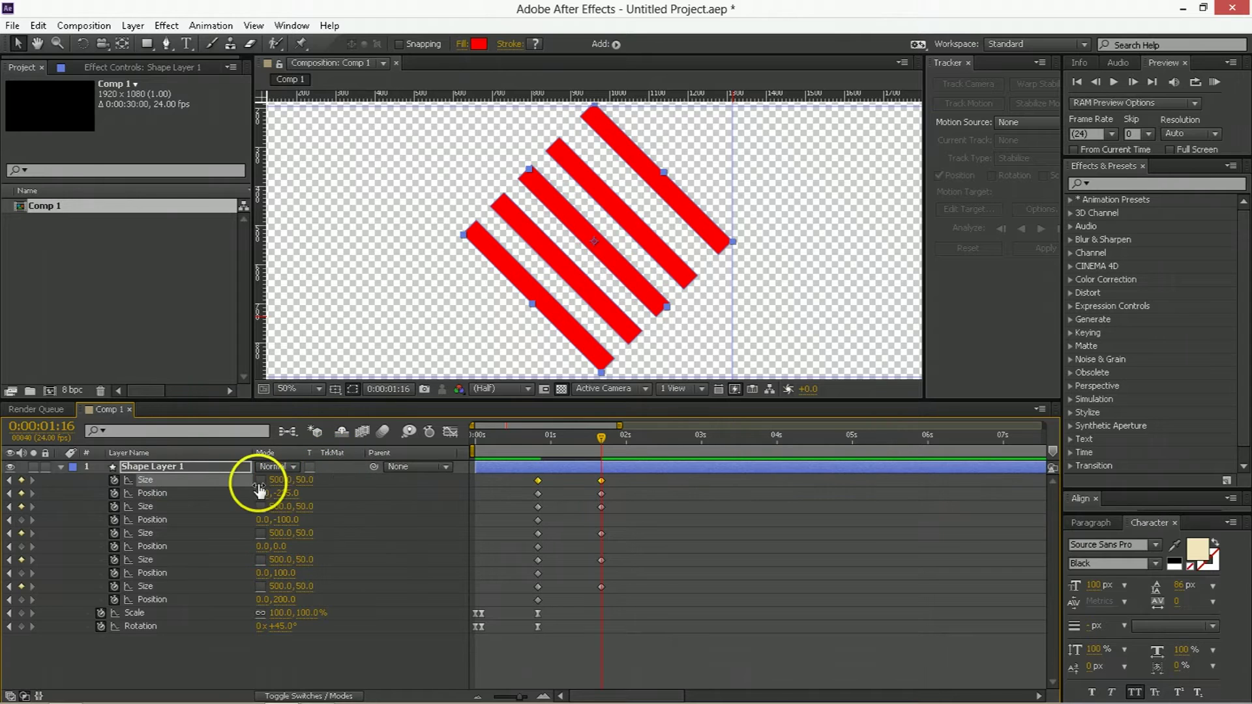
left_click(210, 491)
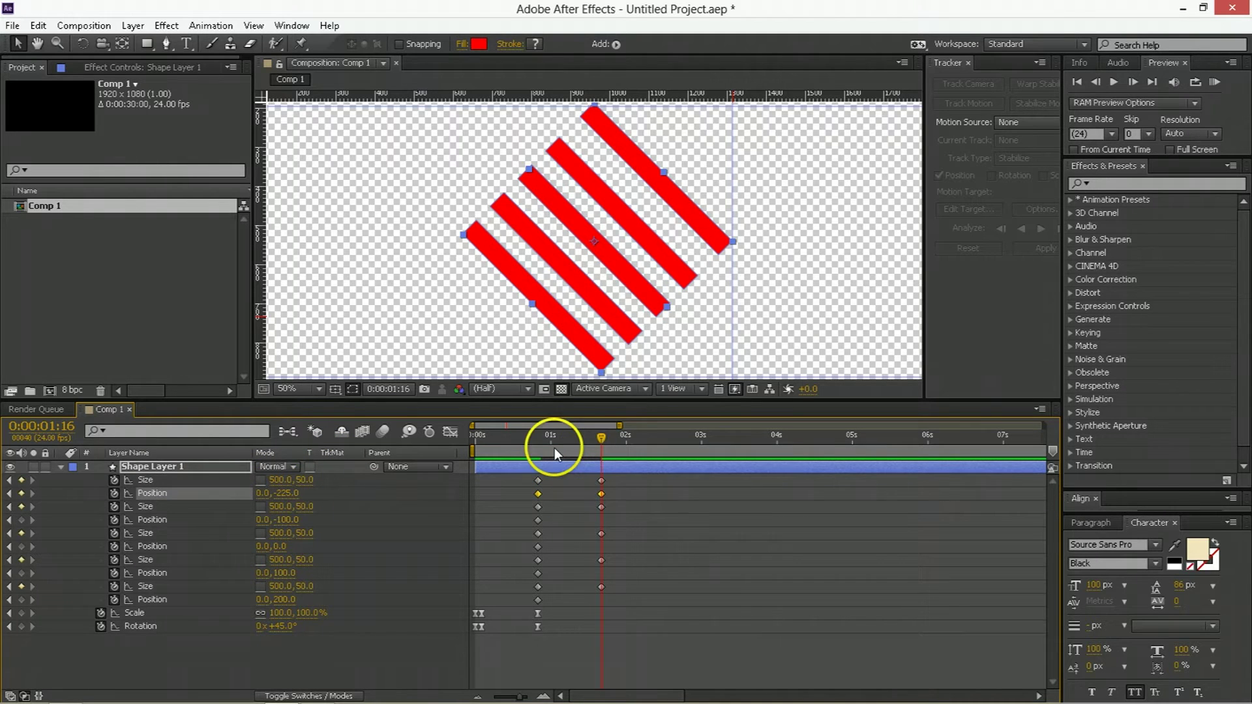
left_click_drag(555, 448, 601, 454)
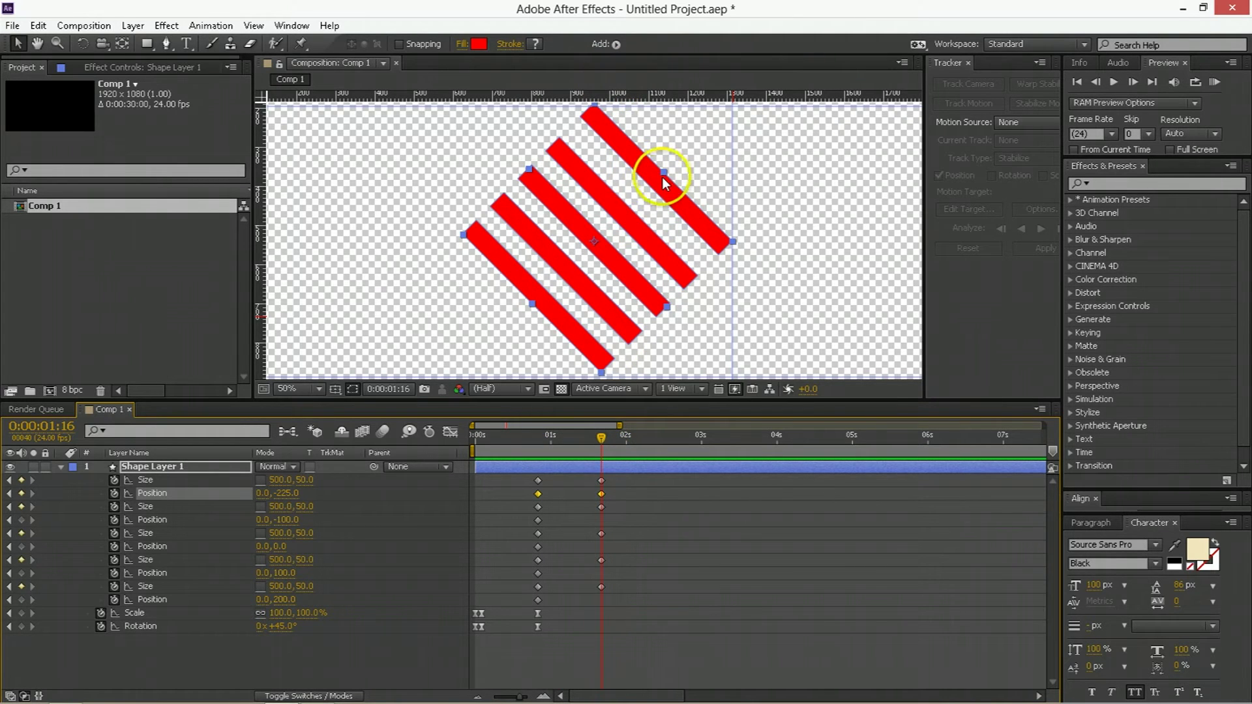
- Set the second rectangle path's Position to 0, -125 and the third's to 0, -25 at 0:00:01:16
left_click(287, 520)
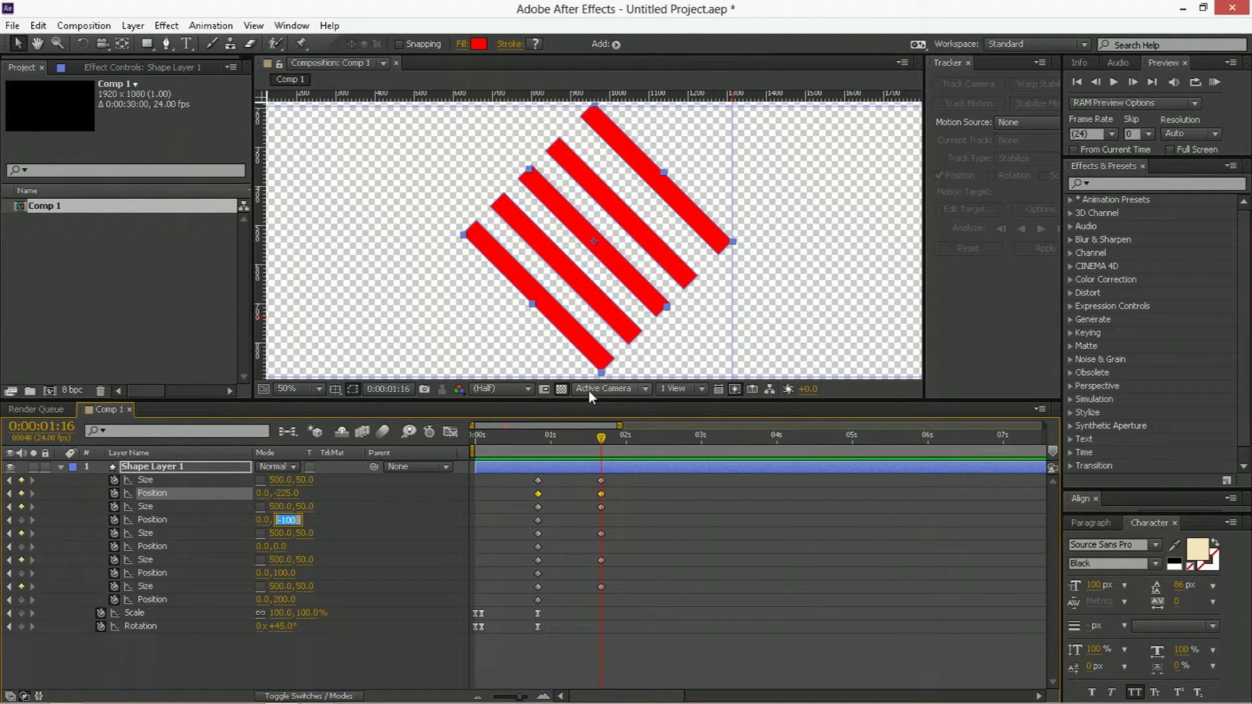
key("shift+Down")
key("shift+Down")
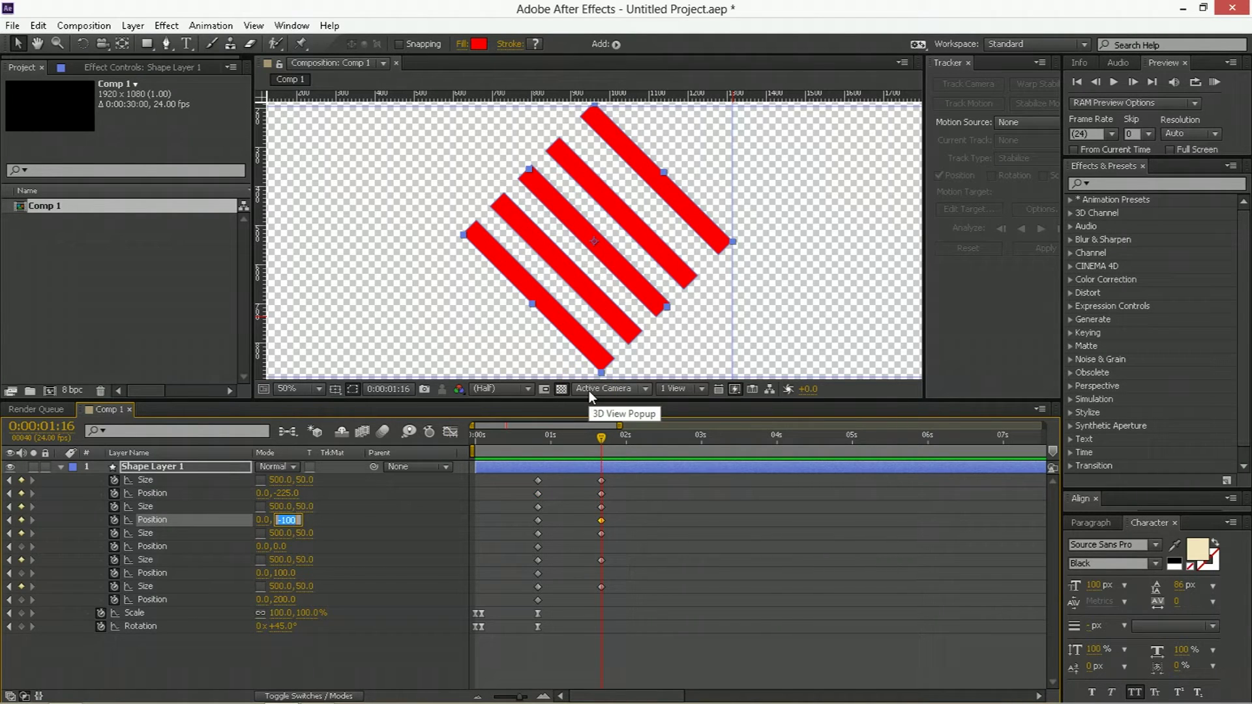
key("Down")
key("Down")
key("Down")
key("Down")
key("Down")
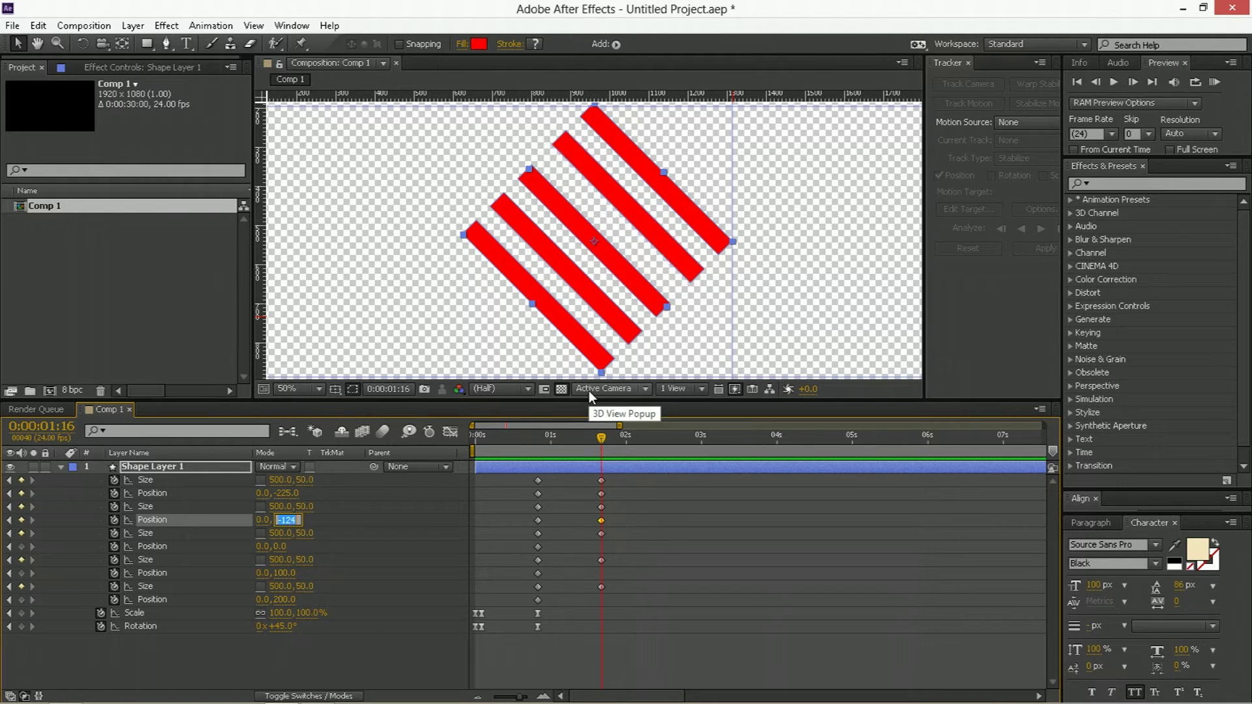
left_click(287, 546)
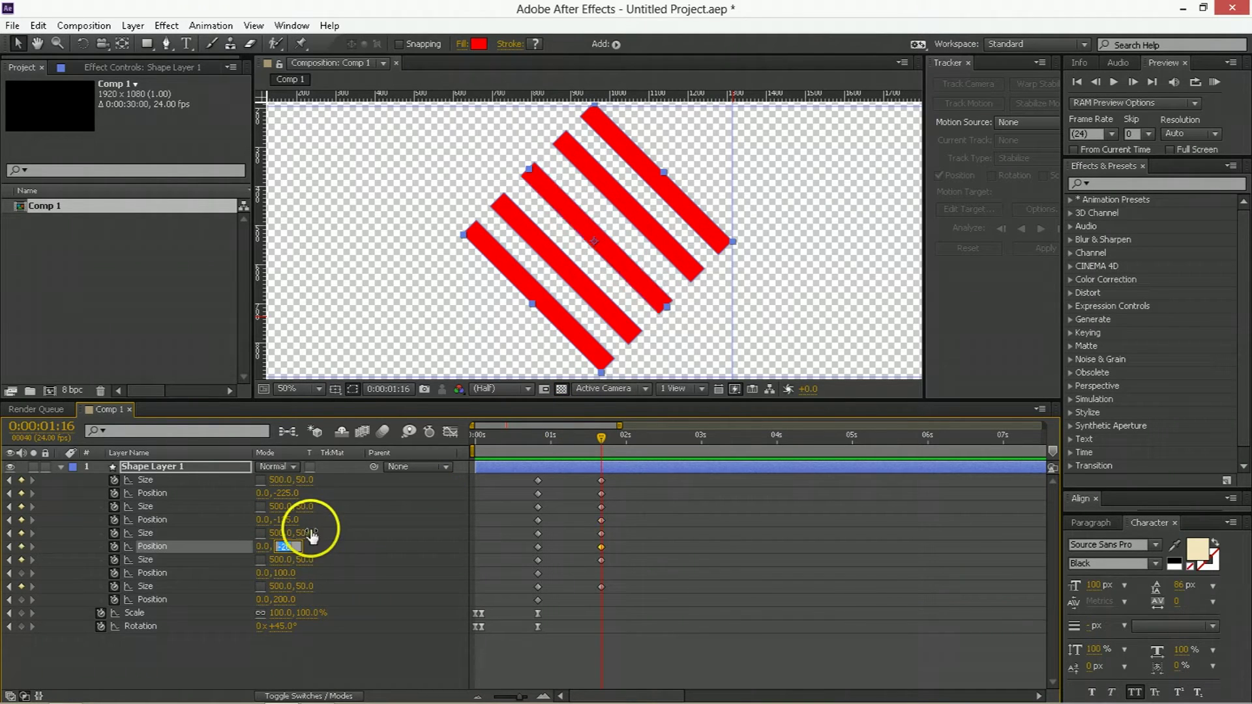
key("shift+Down")
key("shift+Down")
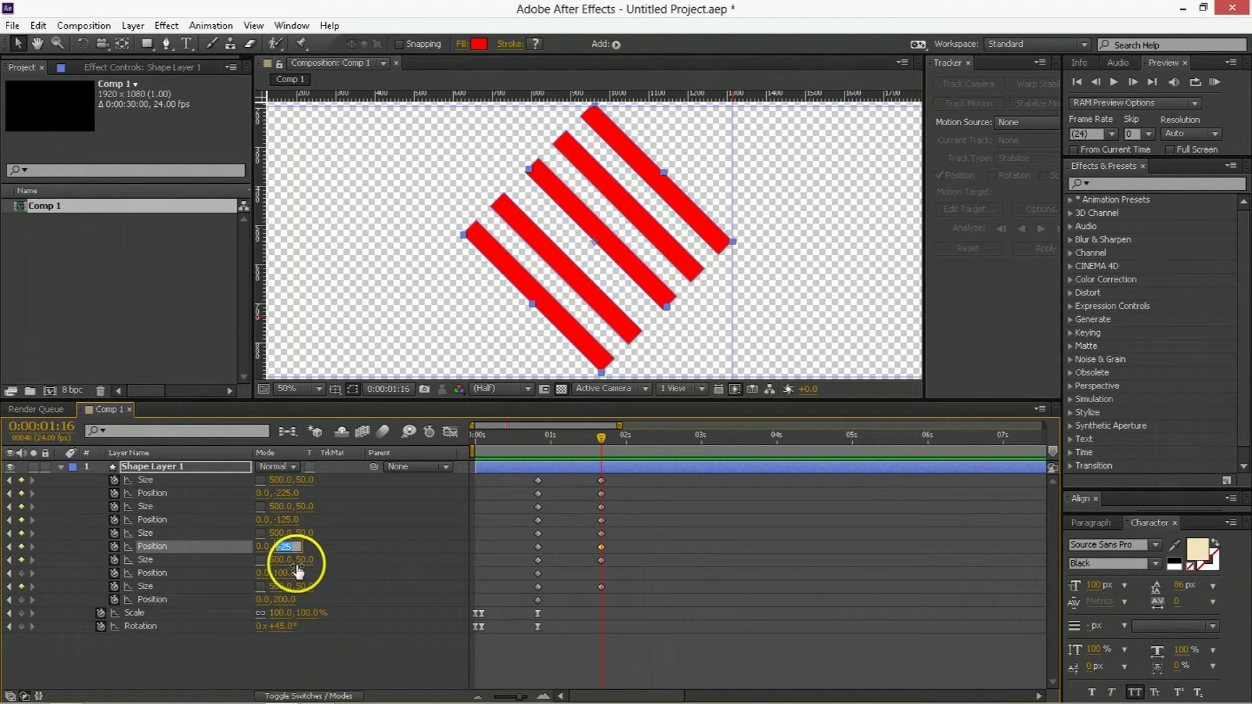
- Set the fourth rectangle path's Position to 0, 75 and the fifth's to 0, 175 at 0:00:01:16
left_click(294, 574)
key("shift+Down")
key("Down")
key("Down")
key("Down")
key("Down")
key("Down")
key("Down")
key("Down")
key("Down")
key("Down")
key("Down")
key("Down")
key("Down")
key("Down")
key("Down")
key("Down")
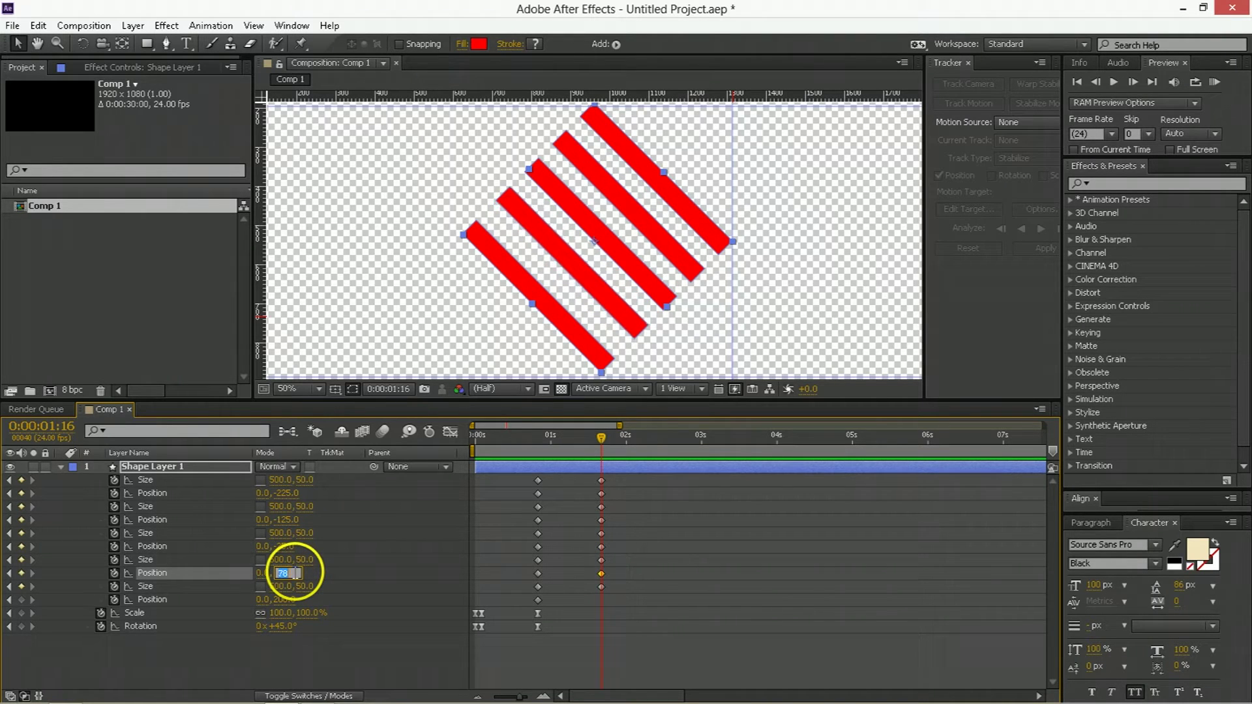
left_click(287, 599)
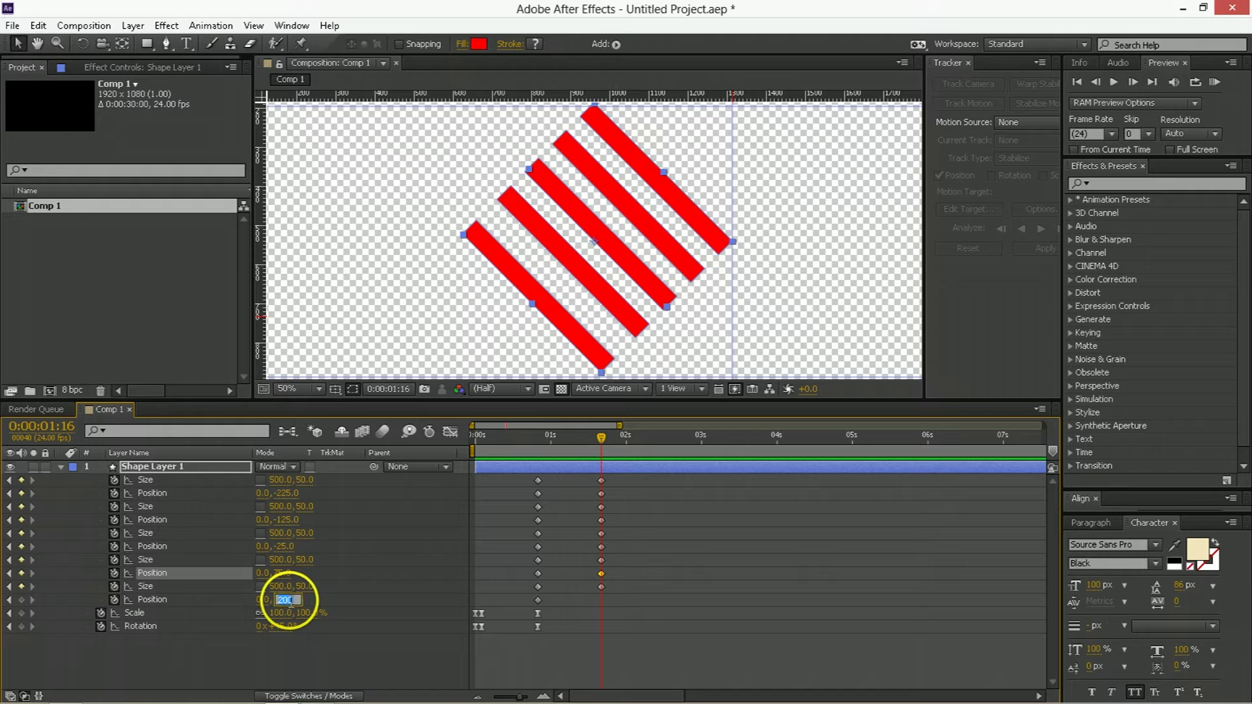
key("Down")
key("Down")
key("Down")
key("Down")
key("Down")
key("Down")
key("Down")
key("Down")
key("Down")
key("Down")
key("Down")
key("Down")
key("Down")
key("Down")
key("Down")
key("Down")
key("Down")
key("Down")
key("Down")
key("Down")
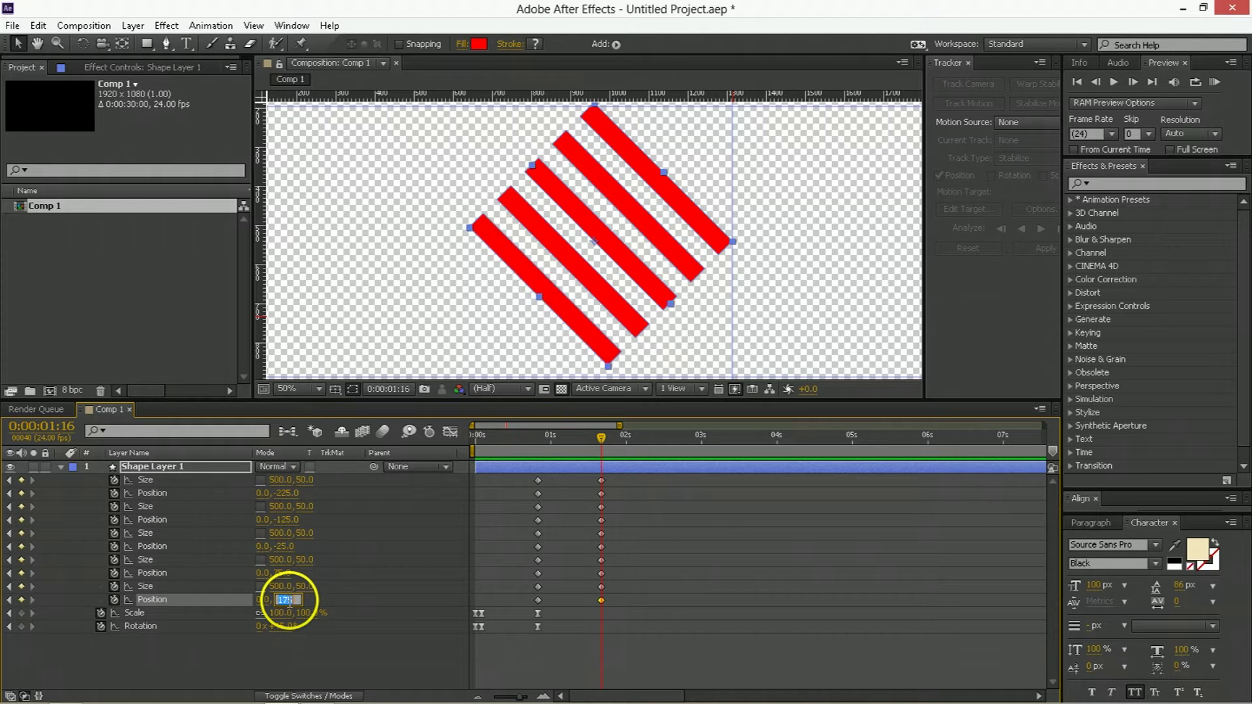
- Apply Easy Ease to all Size and Position keyframes of the five rectangle paths in the Graph Editor
left_click(536, 435)
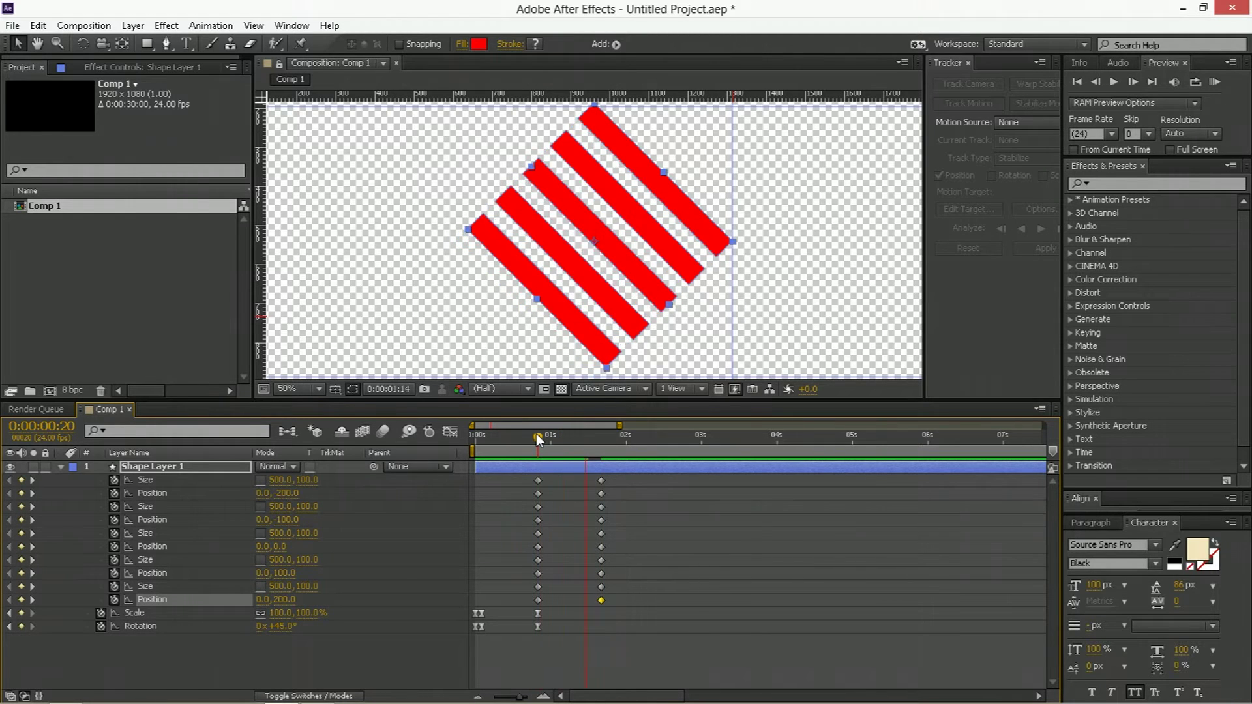
left_click(587, 481)
left_click_drag(621, 482, 523, 601)
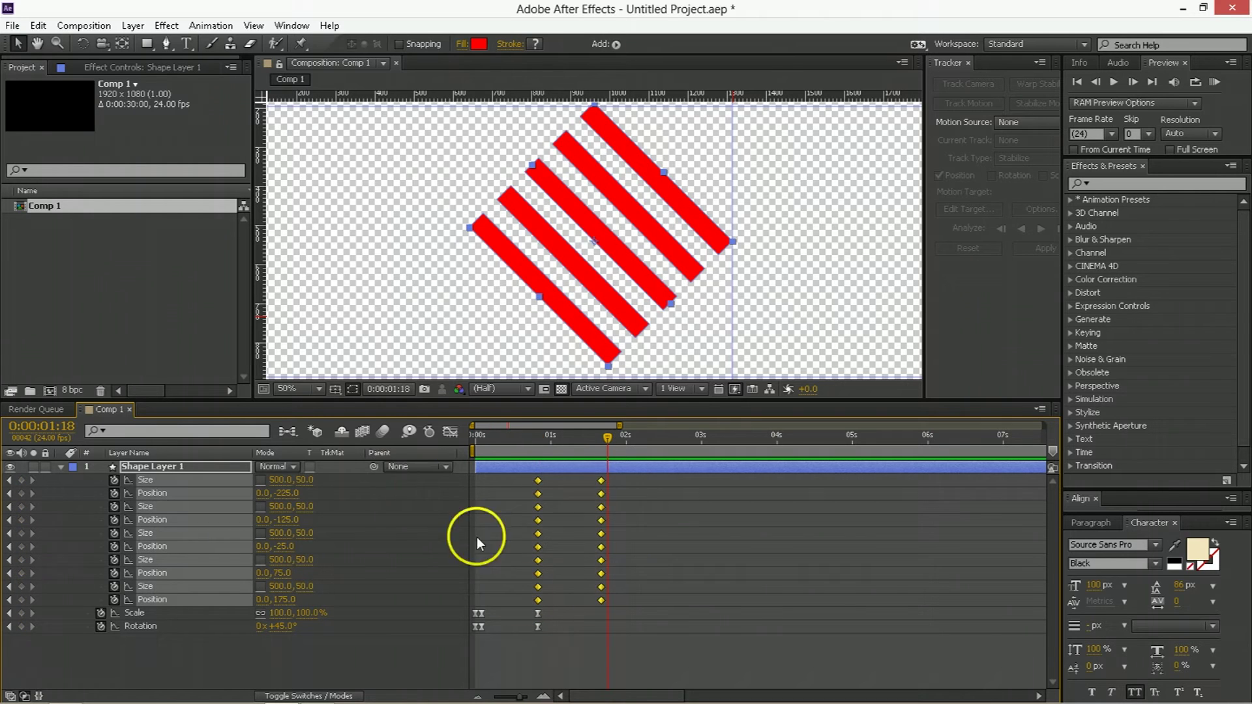
left_click(450, 433)
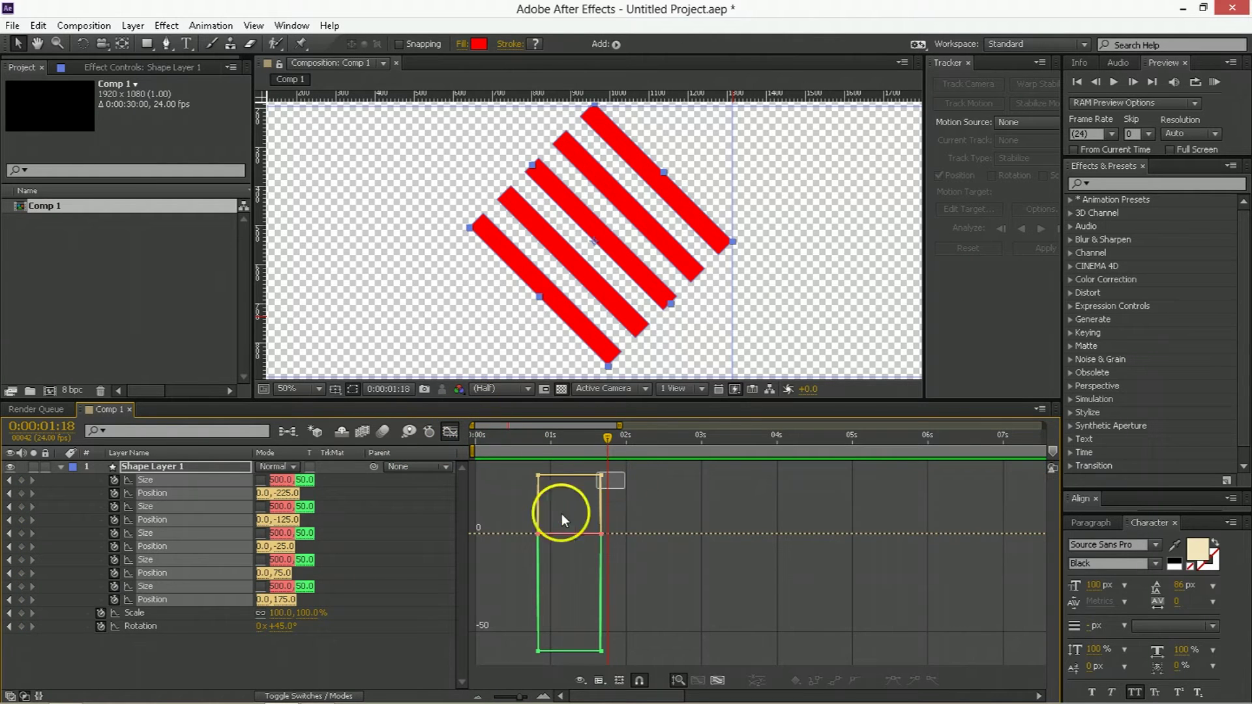
left_click_drag(561, 514, 499, 656)
left_click(894, 680)
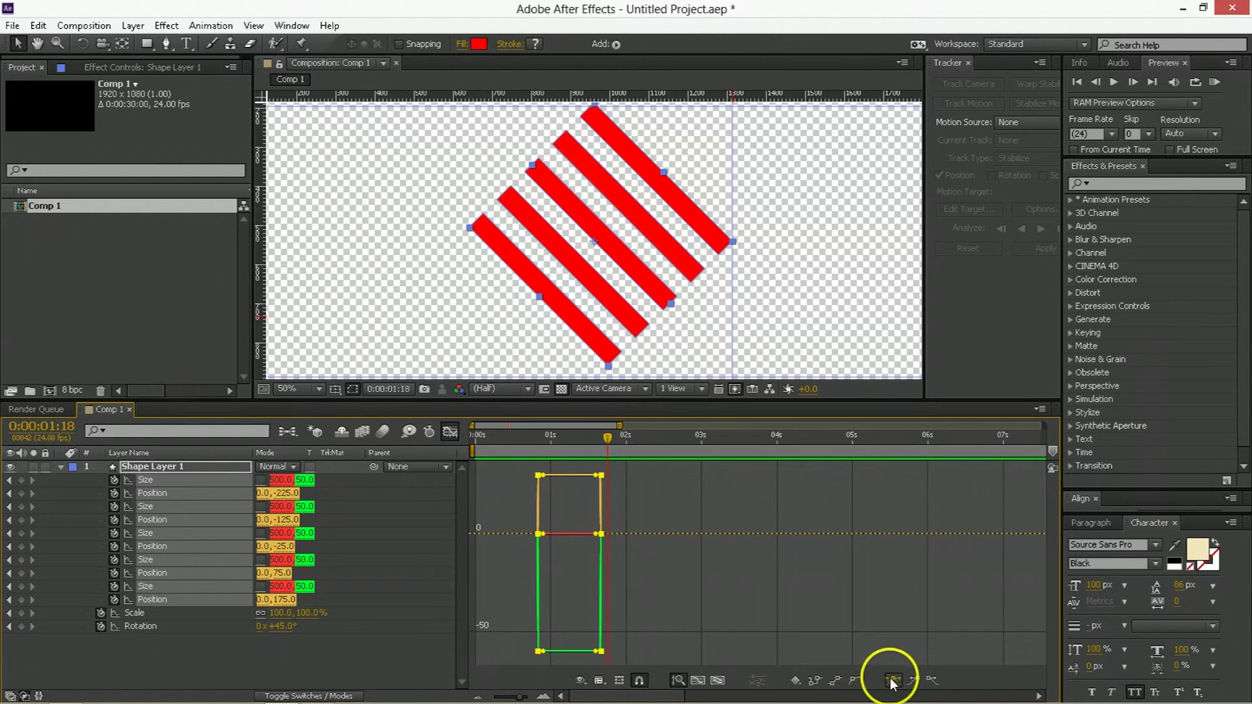
- Reshape the Size and Position speed curves so the motion starts very fast and eases out slowly, then return to the keyframe view
left_click_drag(550, 534, 578, 535)
left_click(601, 535)
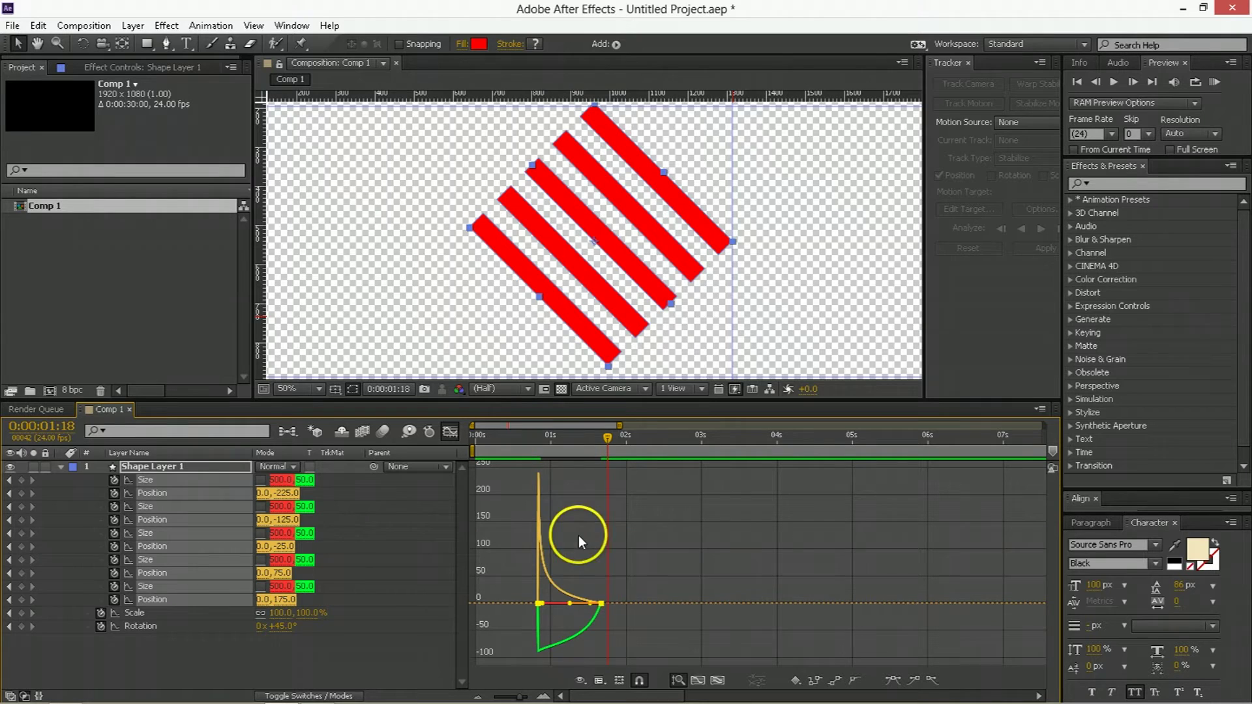
left_click_drag(590, 604, 541, 603)
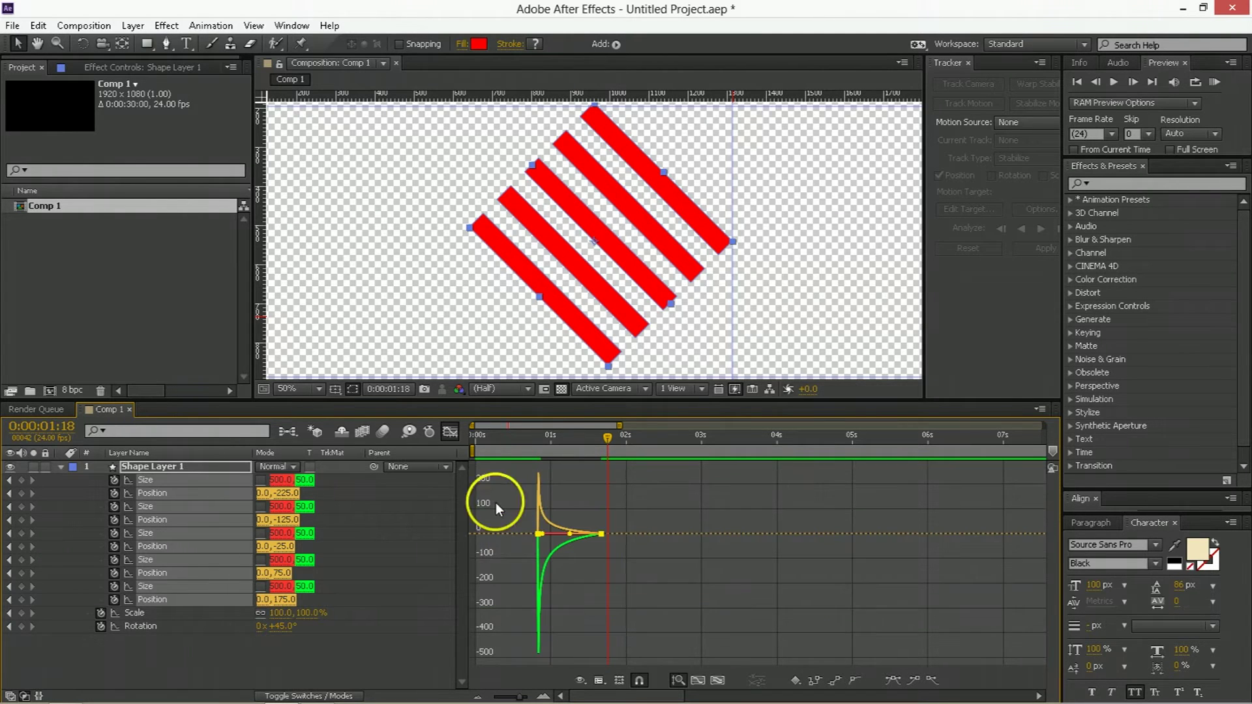
left_click(451, 432)
- Move the ending Size and Position keyframes of all five rectangle paths earlier, to 0:00:01:06
left_click_drag(557, 456, 538, 449)
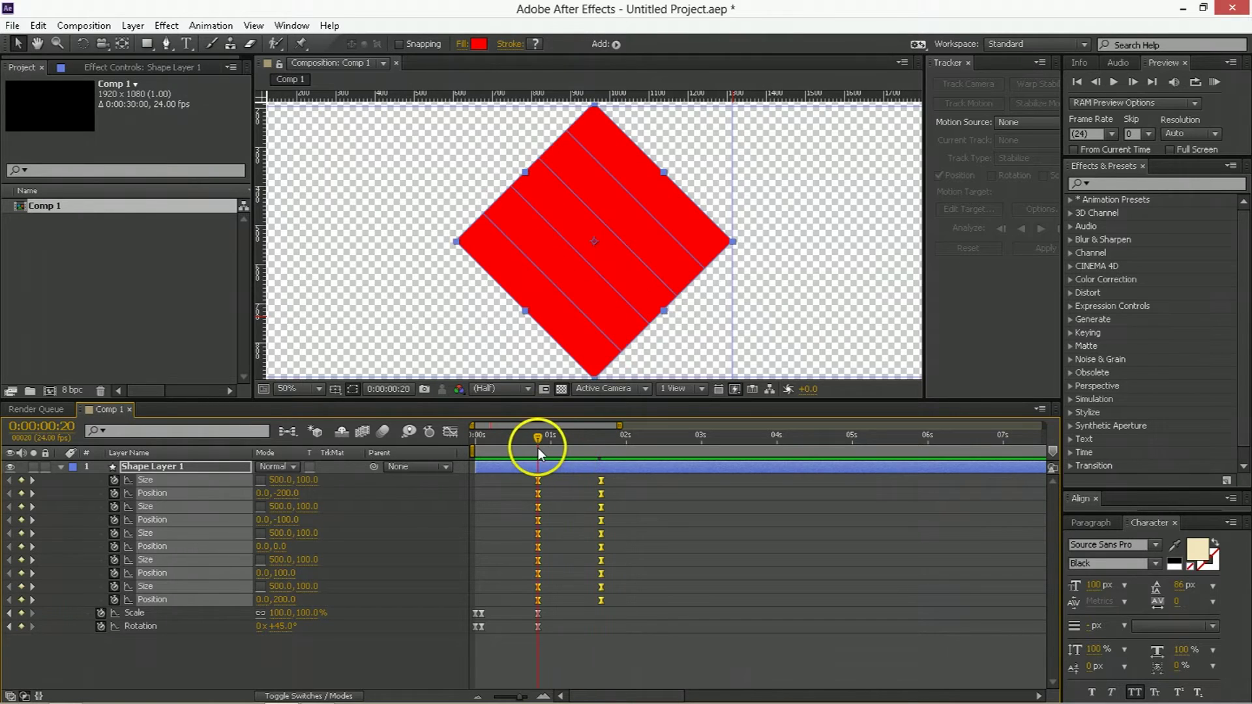
key("shift+Page_Down")
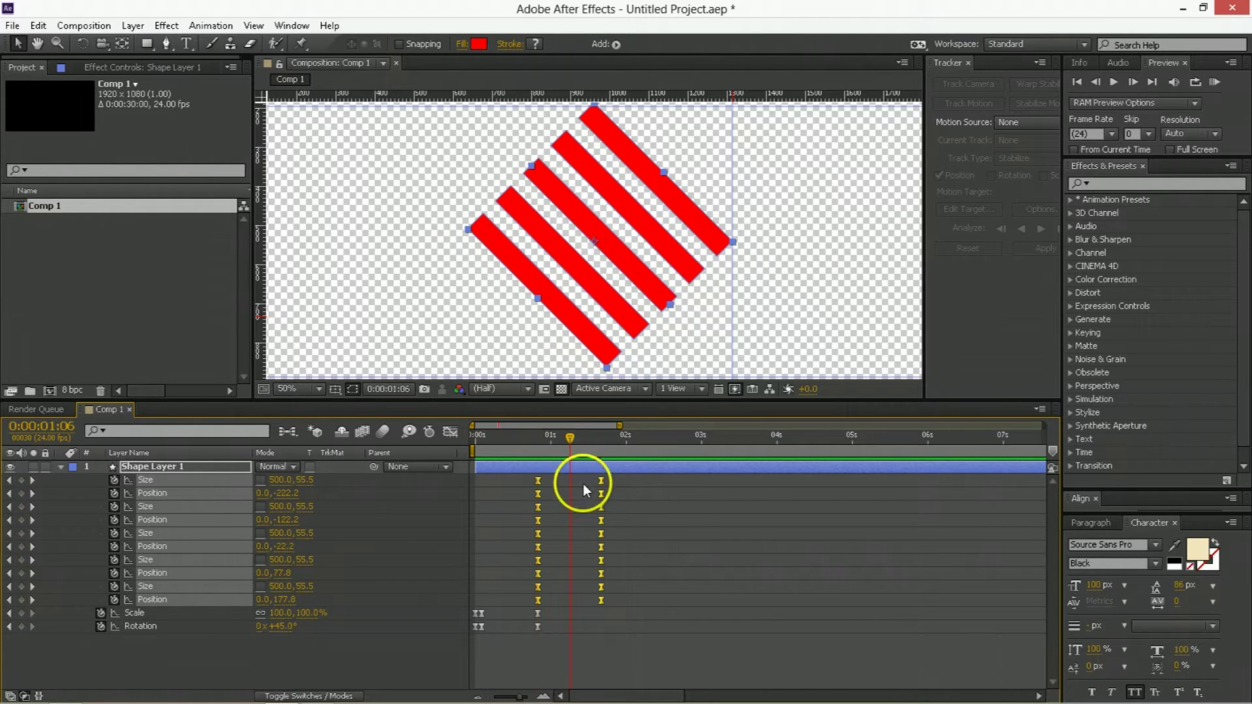
left_click_drag(612, 480, 601, 597)
key("alt+Left")
key("alt+Left")
key("alt+Left")
key("alt+Left")
key("alt+Left")
key("alt+Left")
key("alt+Left")
key("alt+Left")
key("alt+Left")
key("alt+Left")
key("alt+Left")
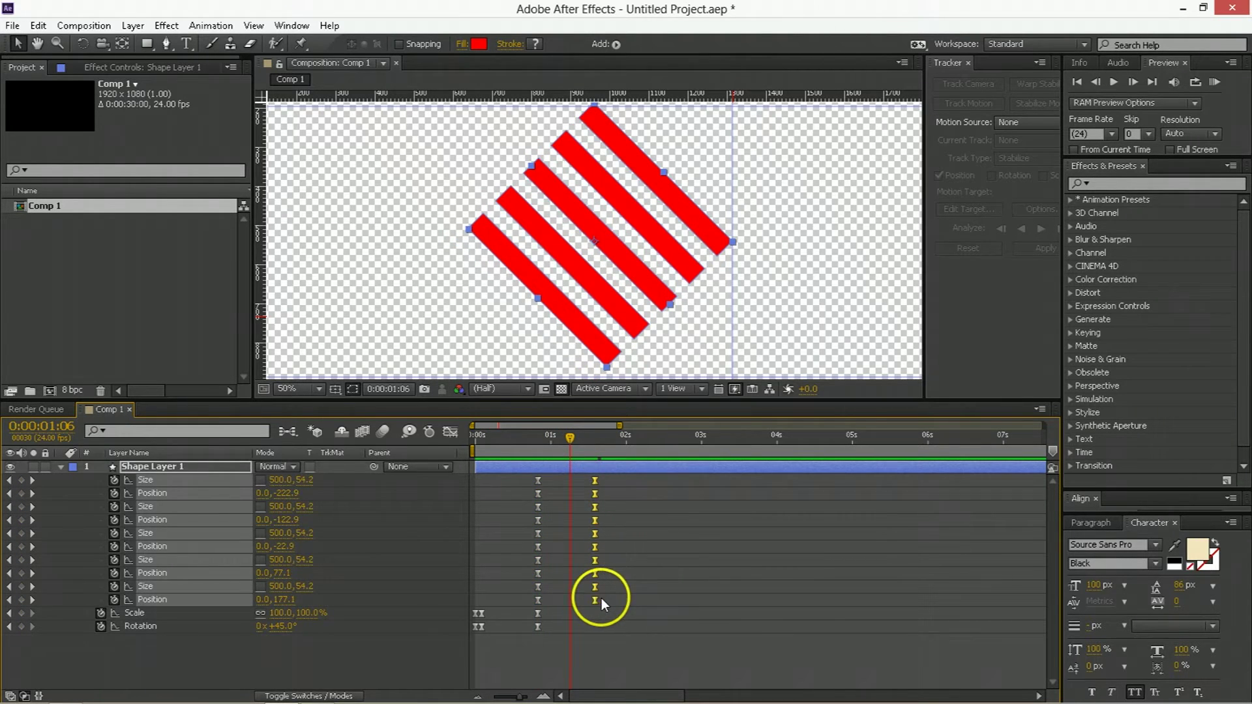
- Shift the Size and Position keyframes of the second to fifth rectangle paths one frame later than the first path's
left_click_drag(504, 548, 514, 601)
left_click_drag(537, 508, 540, 507)
key("=")
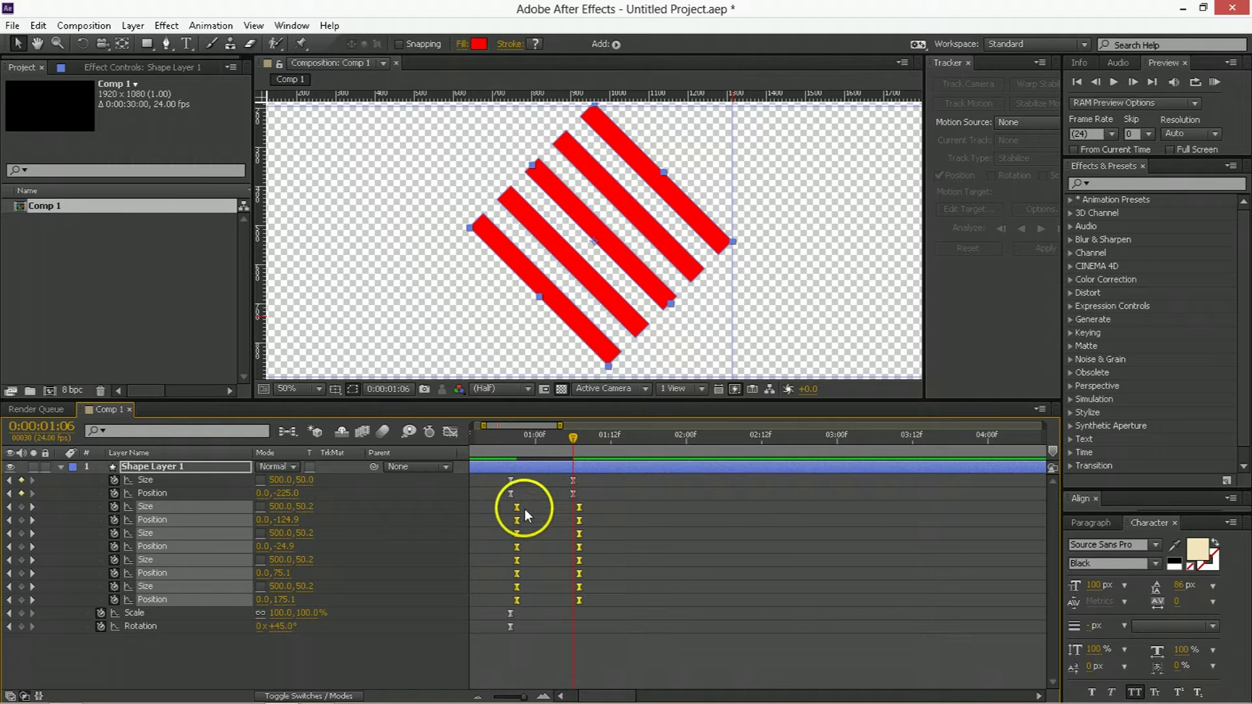
- Undo the last keyframe shift and stagger only the starting Size and Position keyframes, each rectangle path one frame after the previous
key("ctrl+z")
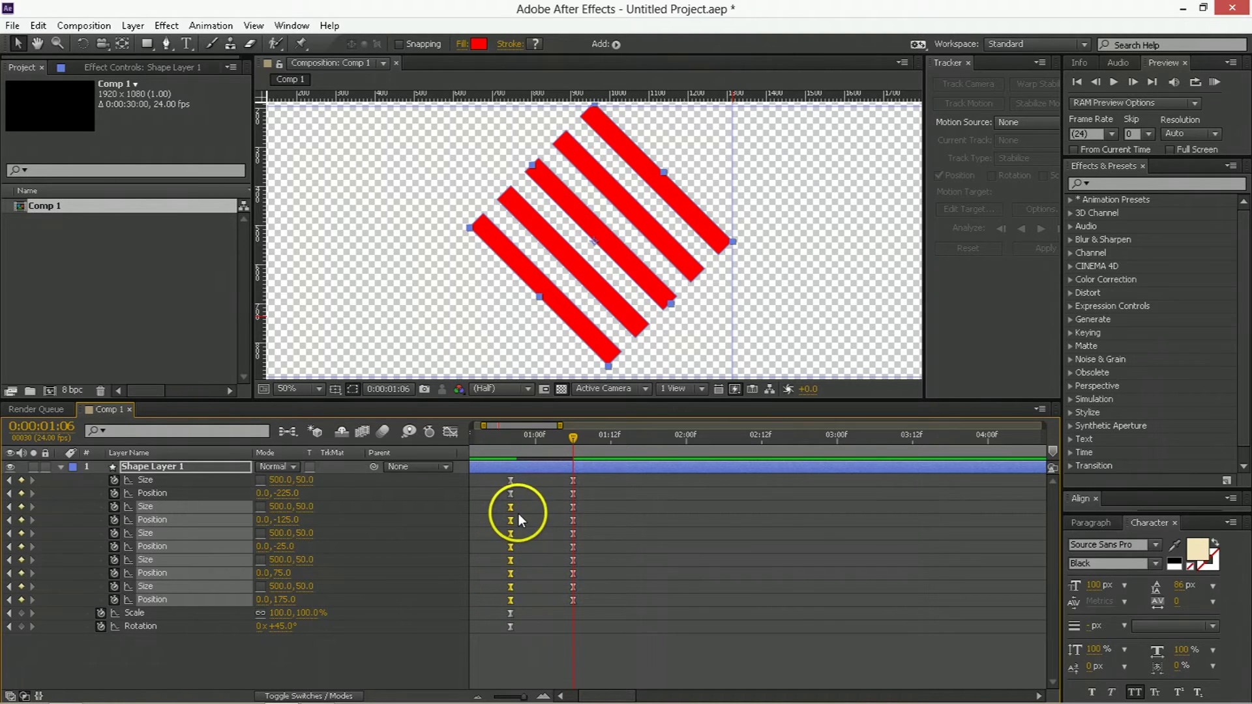
key("alt+Right")
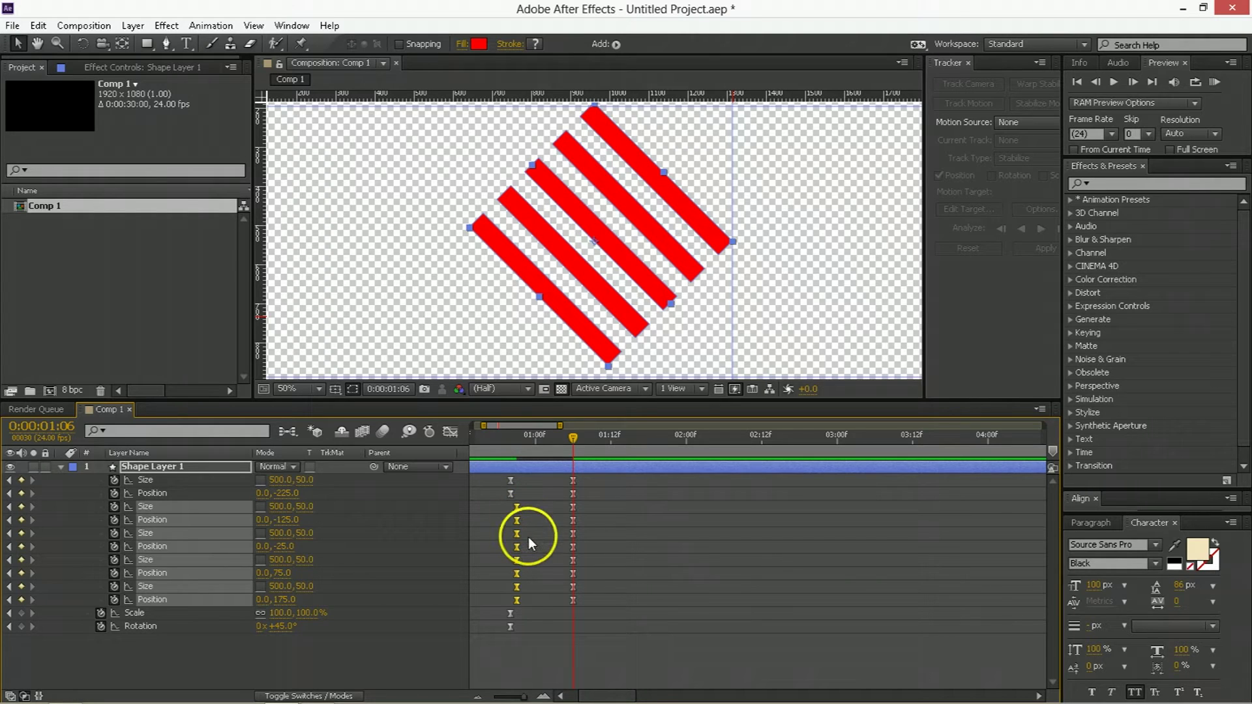
left_click_drag(528, 538, 505, 604)
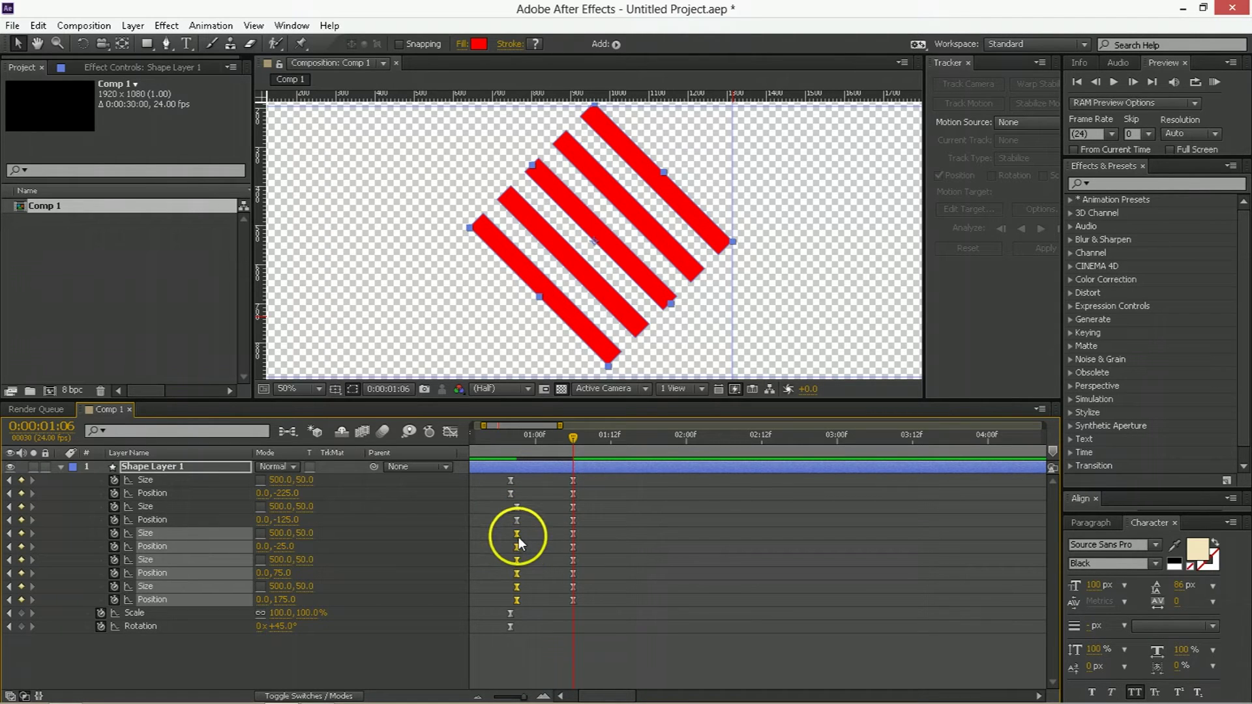
key("alt+Right")
left_click_drag(534, 558, 549, 589)
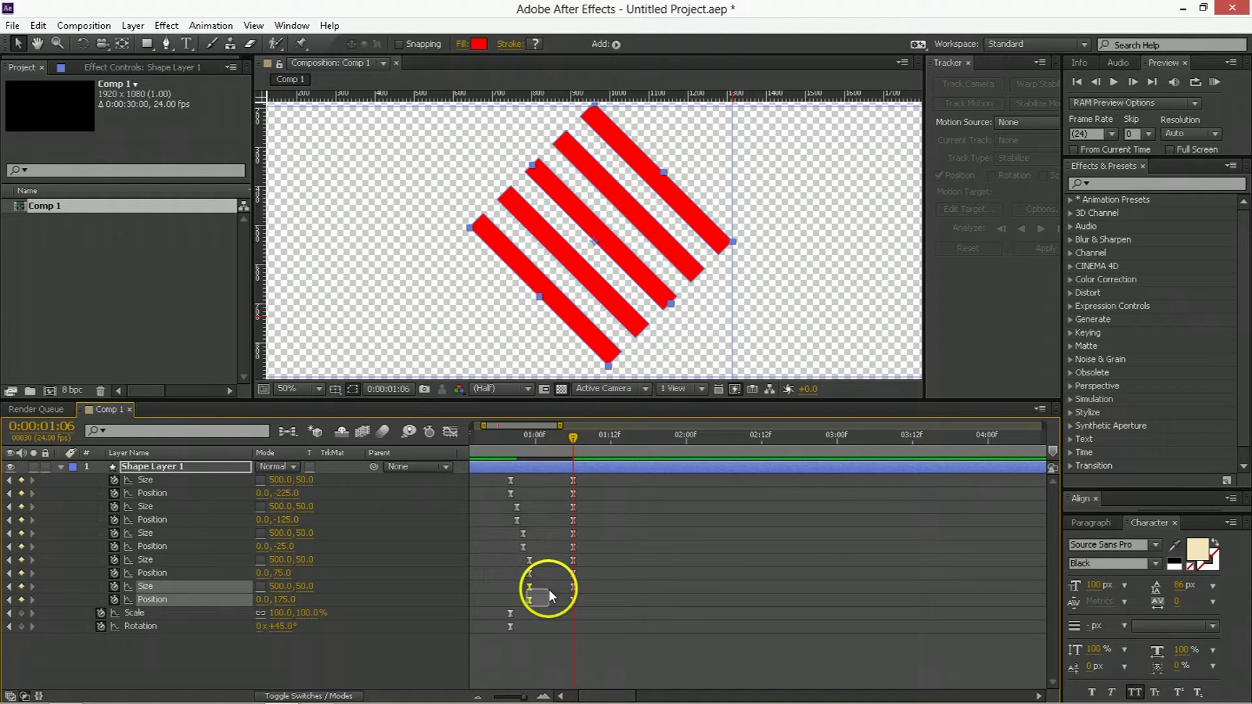
key("alt+Right")
- Play back the staggered strip separation from about 0:00:00:19, with the whole composition frame in view and the layer deselected
left_click(505, 449)
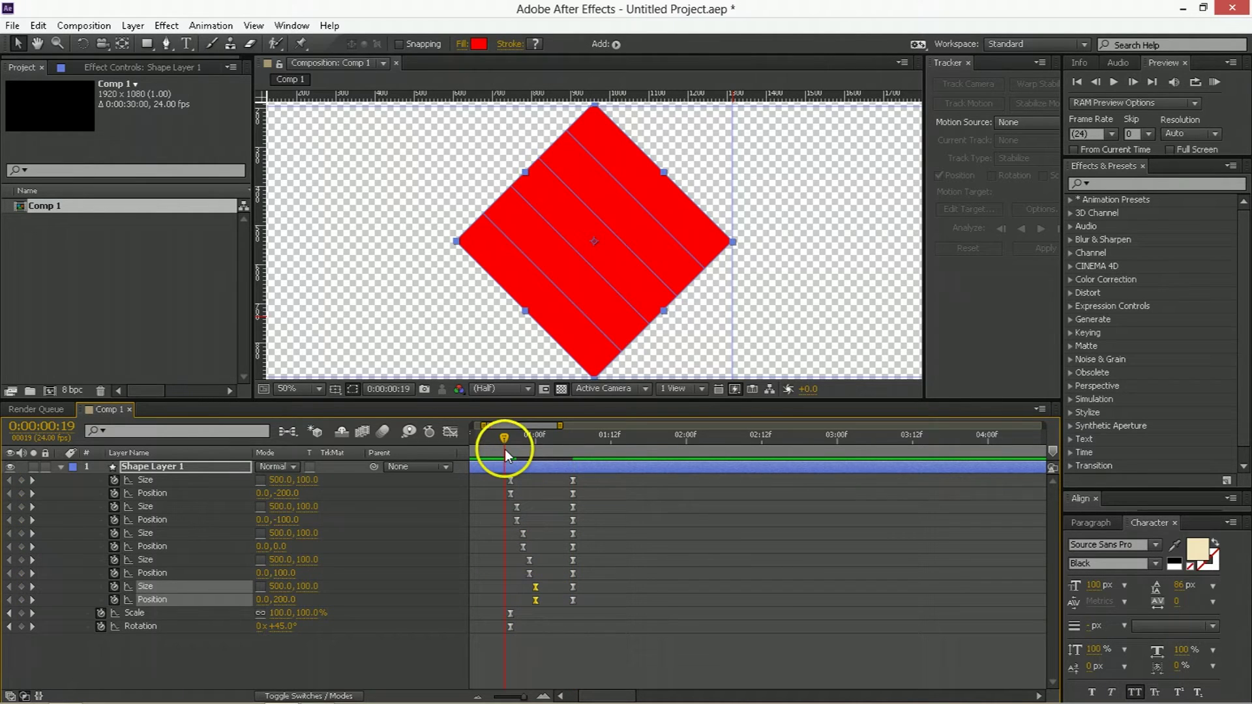
key("space")
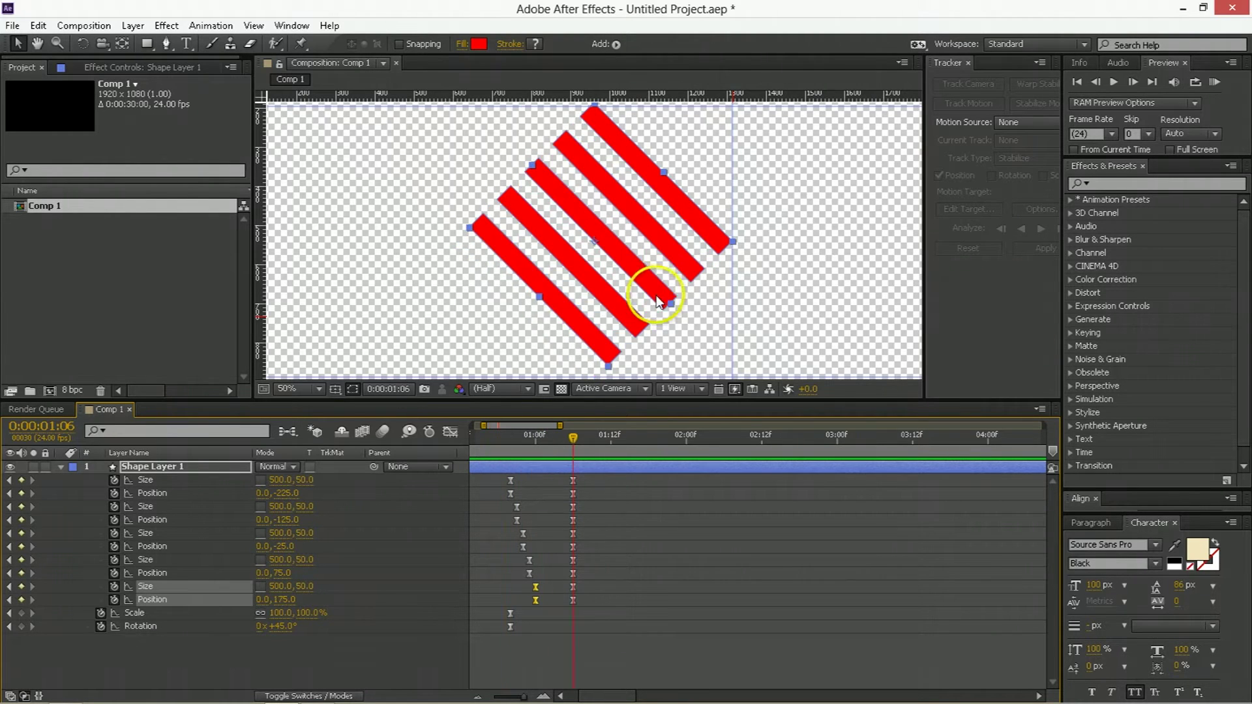
scroll(652, 287, "down", 2)
left_click(524, 632)
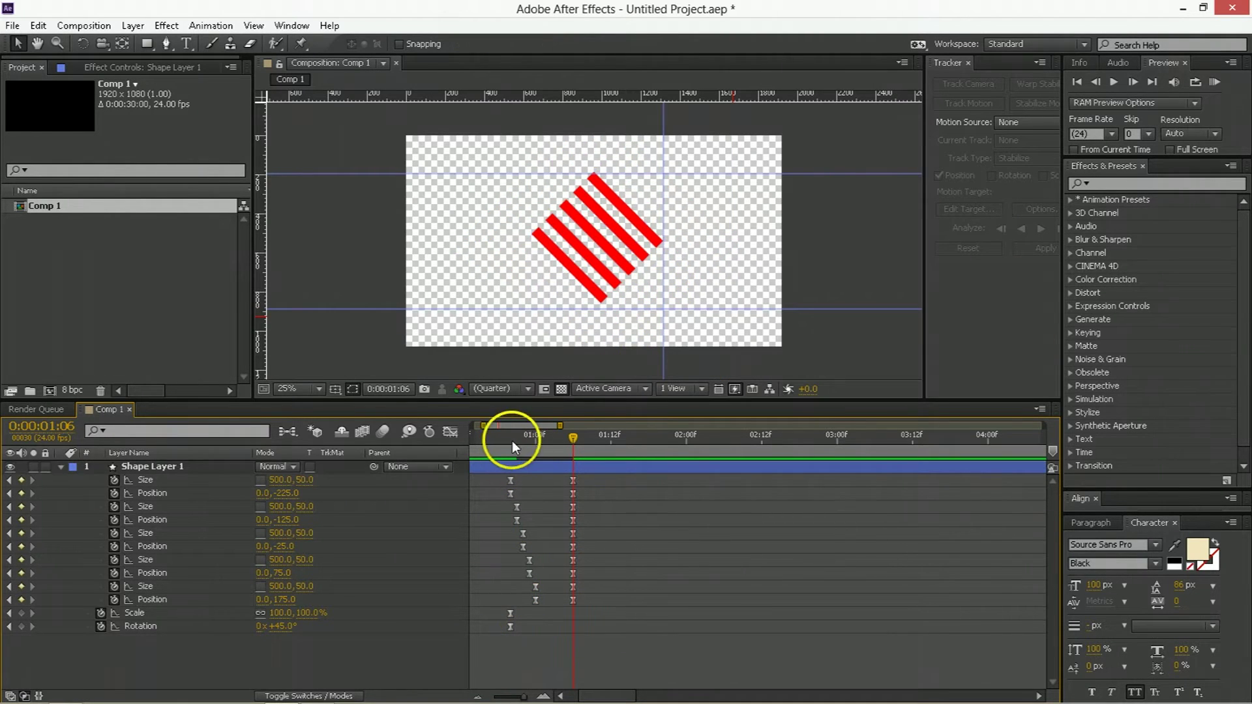
left_click_drag(513, 441, 510, 447)
key("space")
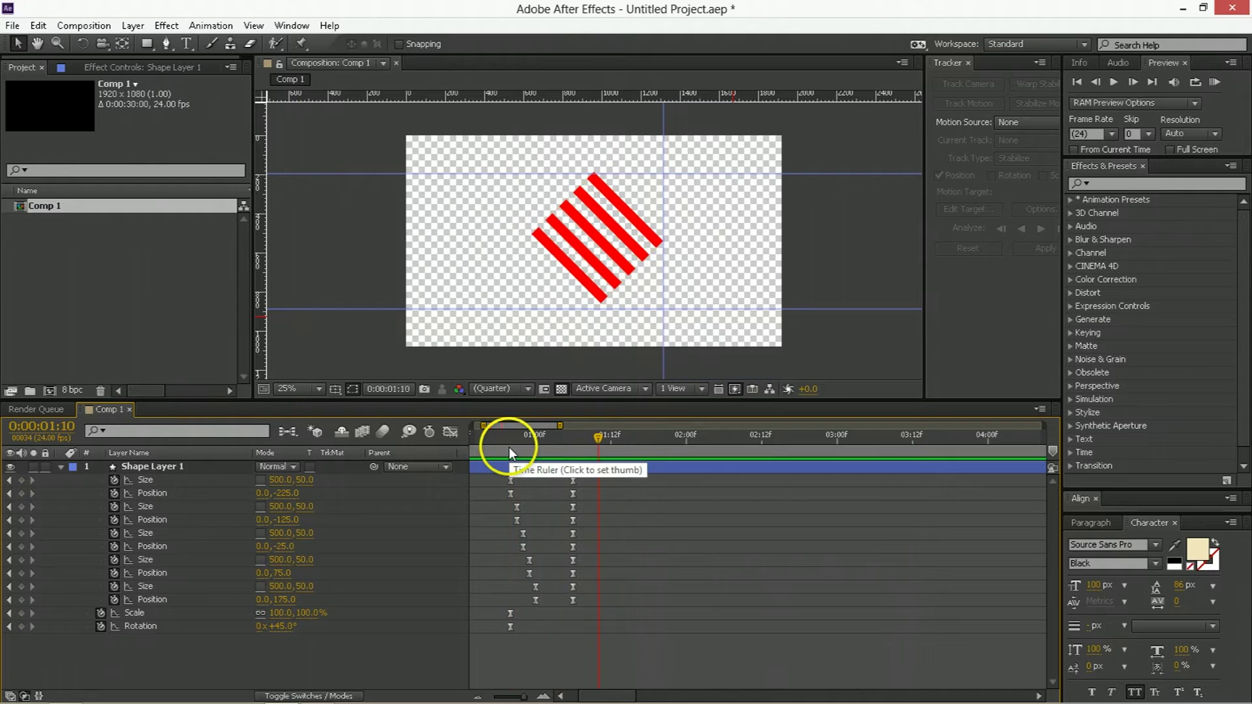
- Split Shape Layer 1 at 0:00:00:20 and extend its trimmed first part back to the end of the composition
left_click(509, 448)
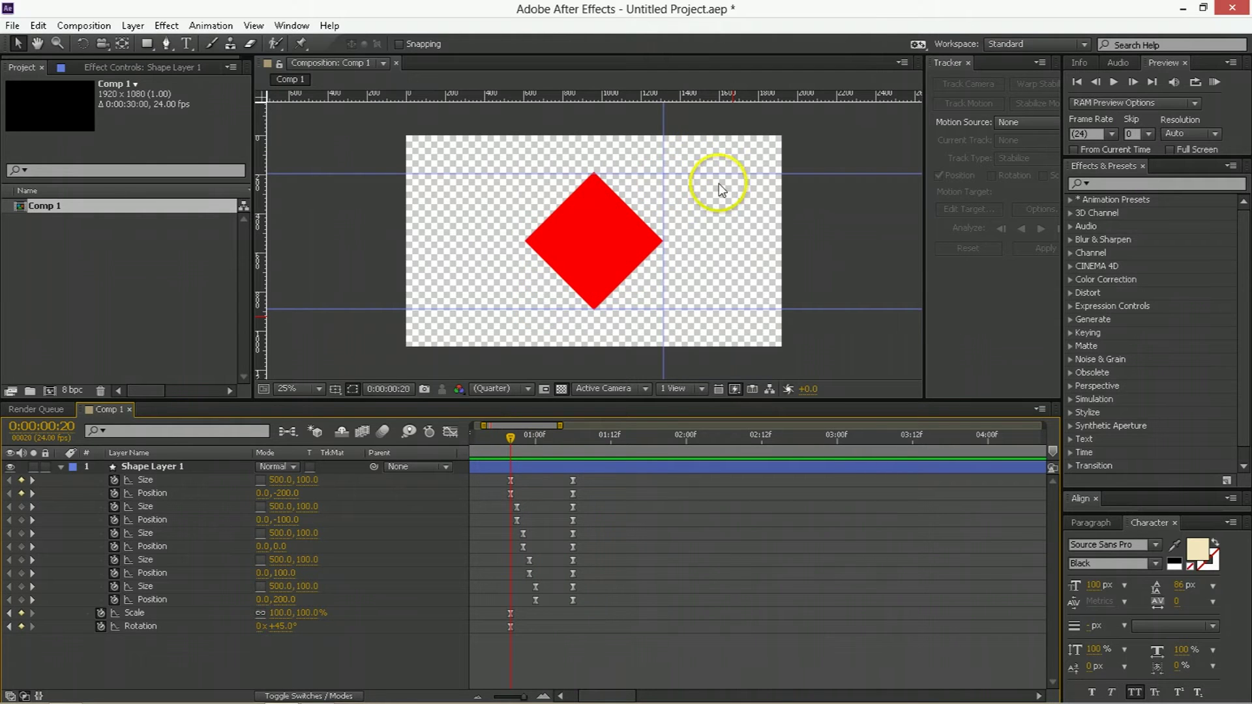
left_click(534, 464)
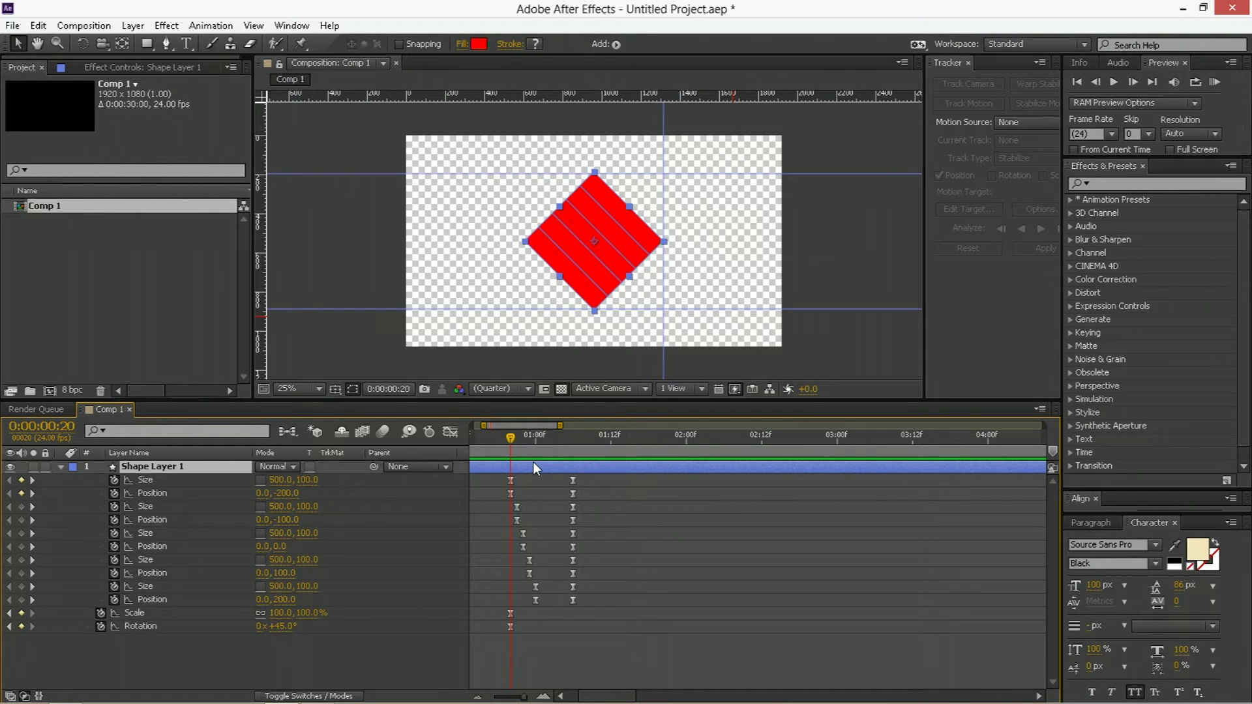
key("ctrl+shift+d")
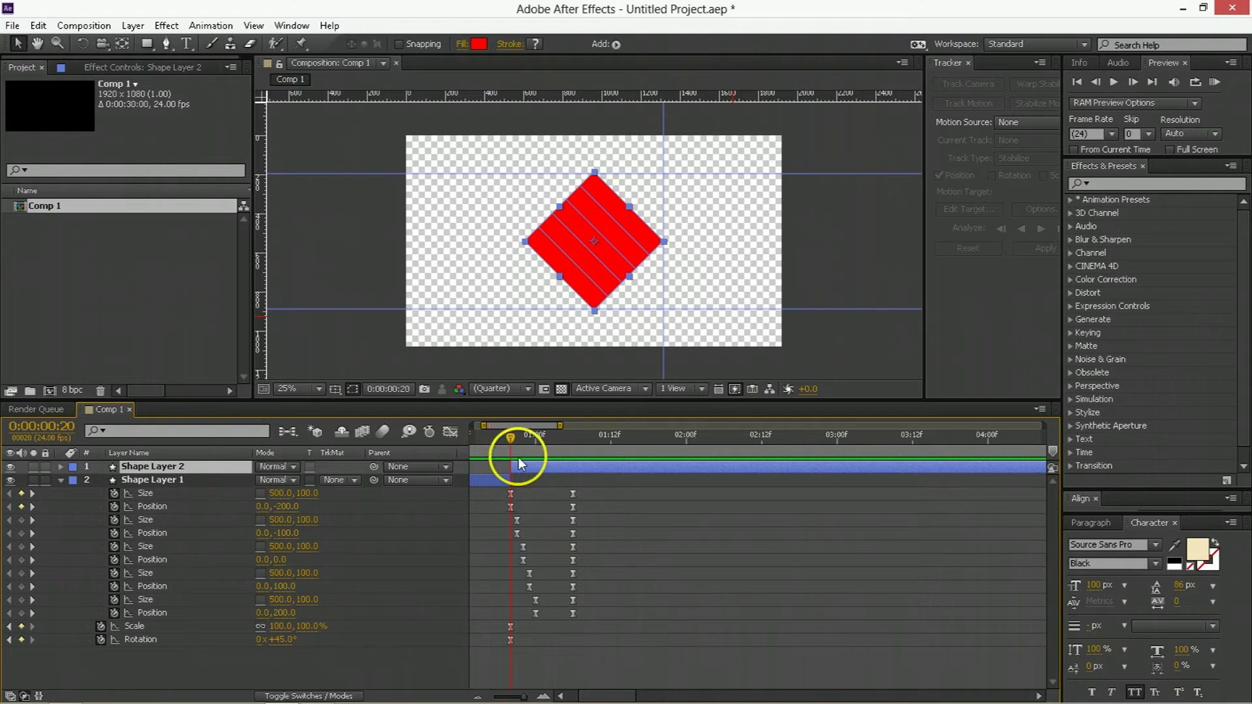
left_click_drag(509, 480, 1002, 479)
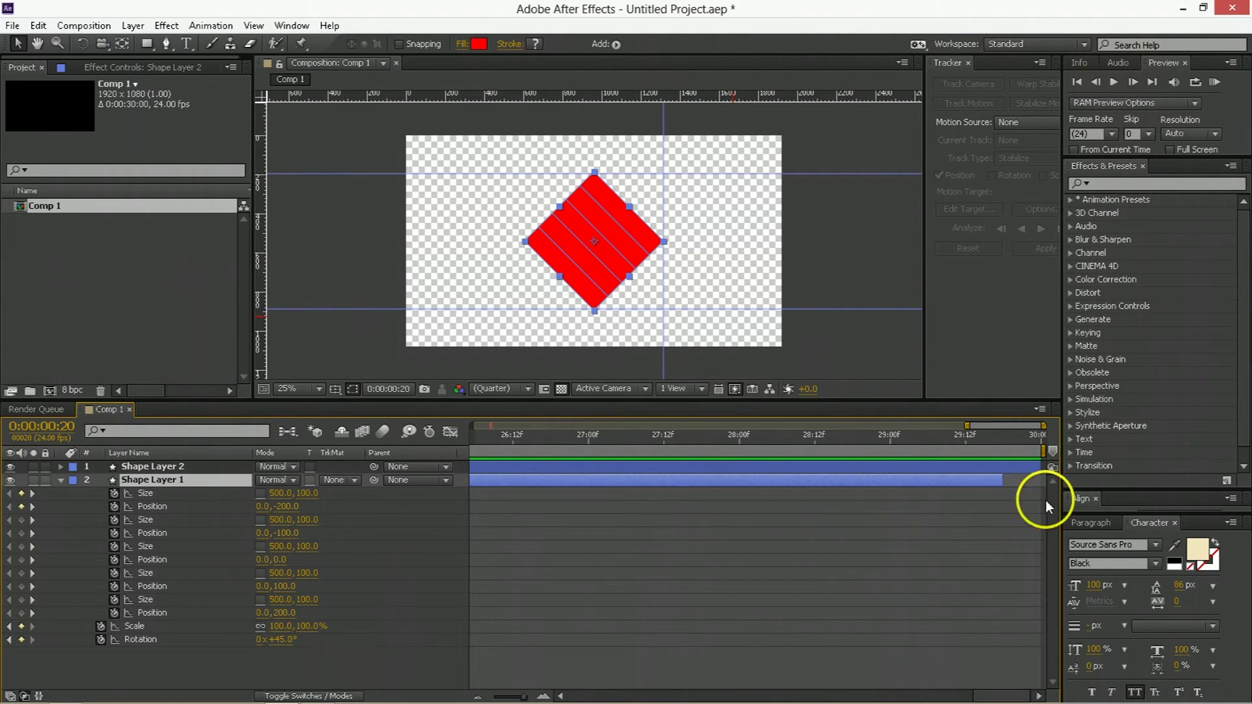
left_click_drag(989, 695, 562, 696)
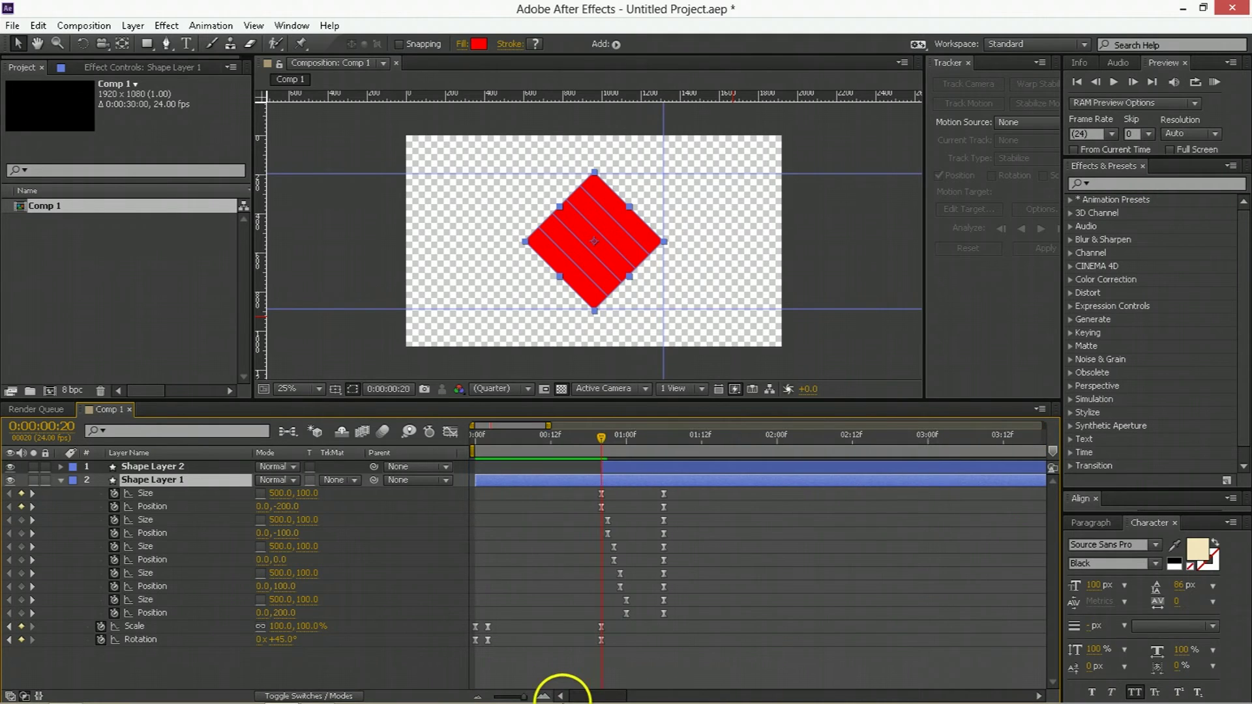
- Move Shape Layer 2 beneath Shape Layer 1 and parent it to Shape Layer 1
left_click(628, 467)
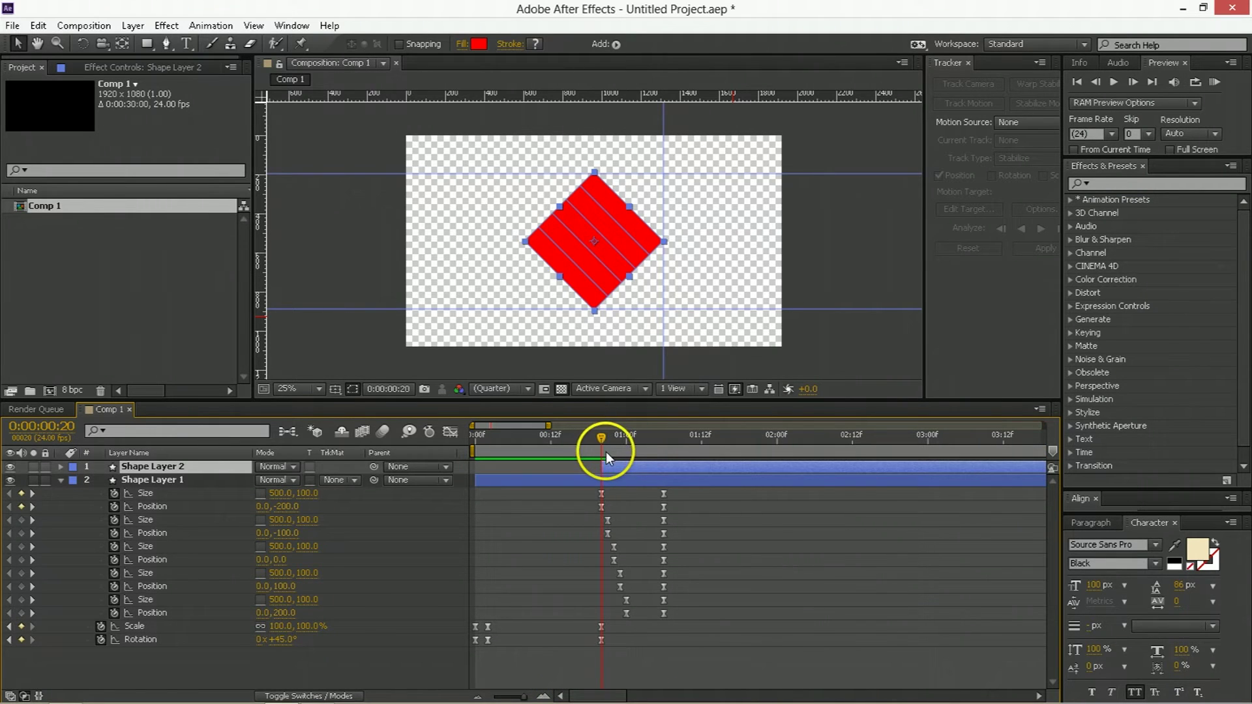
left_click_drag(126, 467, 117, 636)
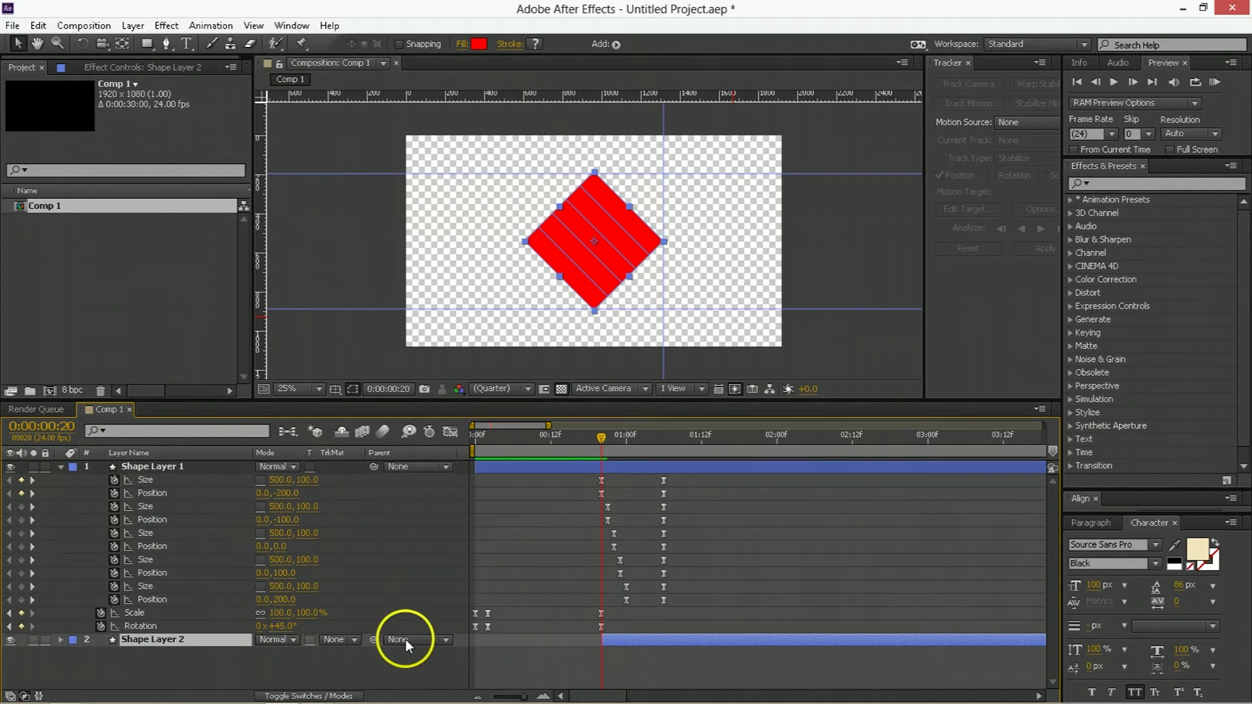
left_click_drag(374, 640, 194, 505)
- Reveal Shape Layer 2's animated properties and remove all of its Scale and Rotation keyframes
key("u")
scroll(574, 616, "down", 3)
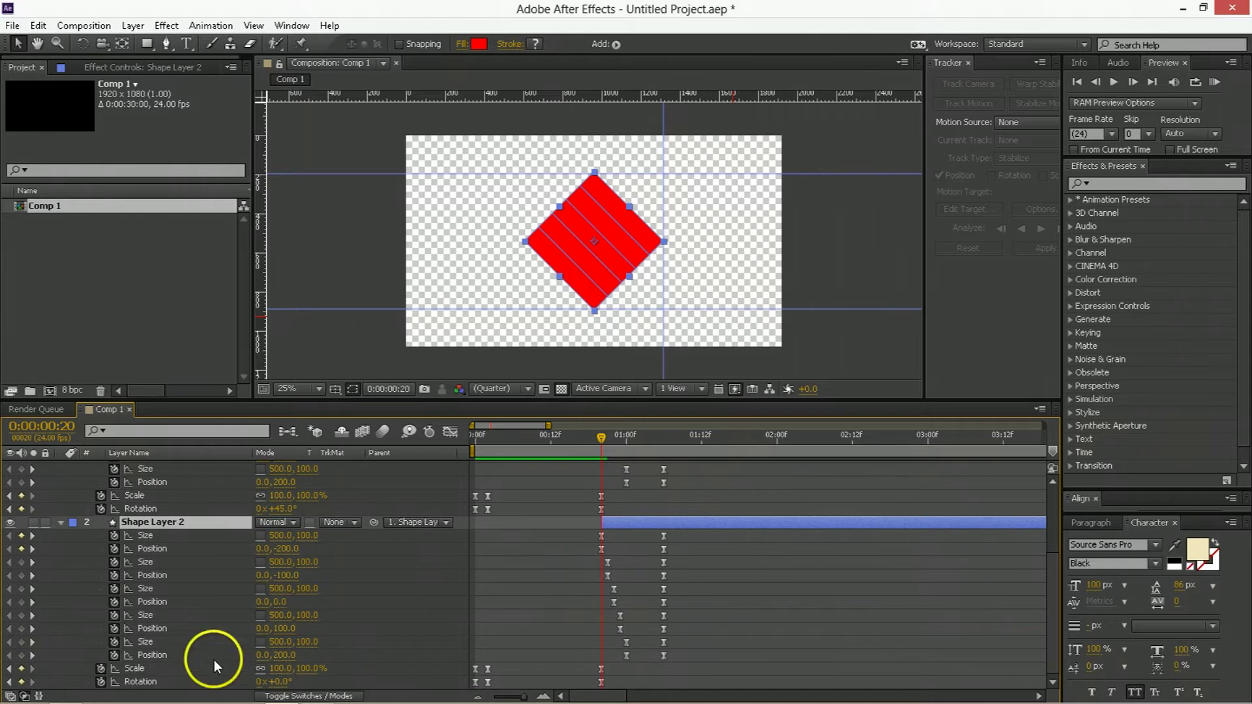
left_click(99, 669)
left_click(100, 683, "shift")
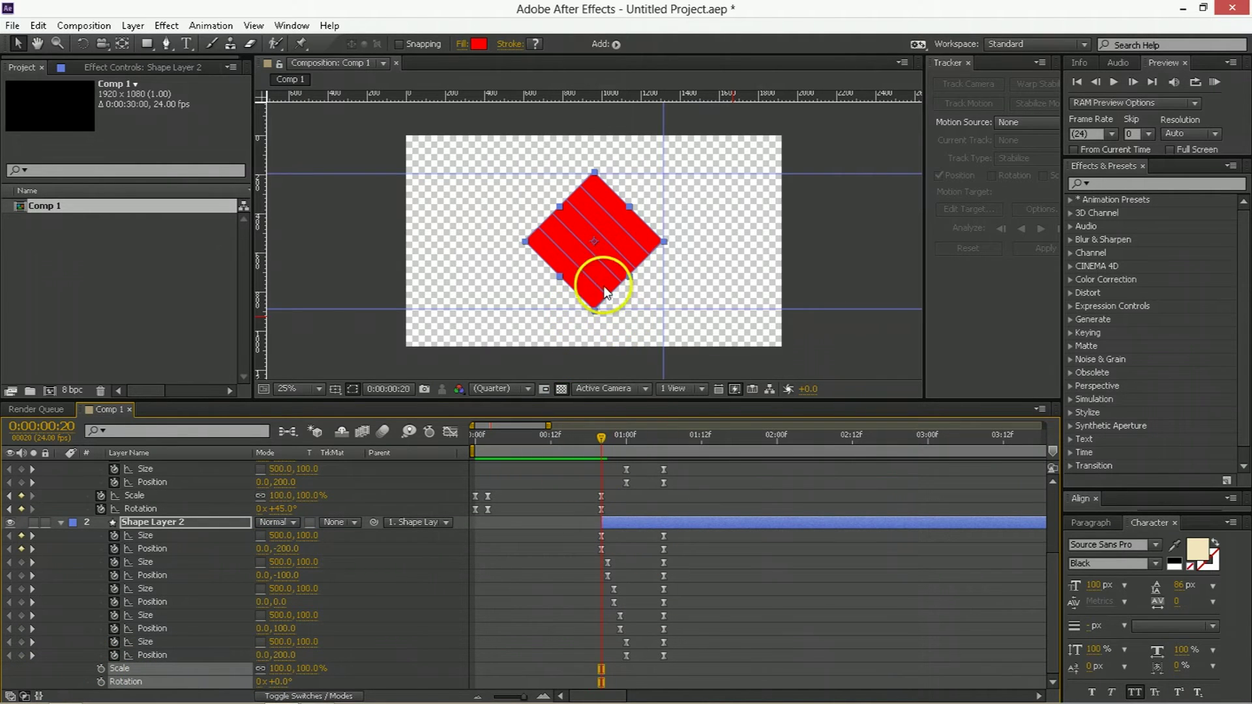
- Change the fill color of Shape Layer 2 to a very light, near-white tone
left_click(643, 523)
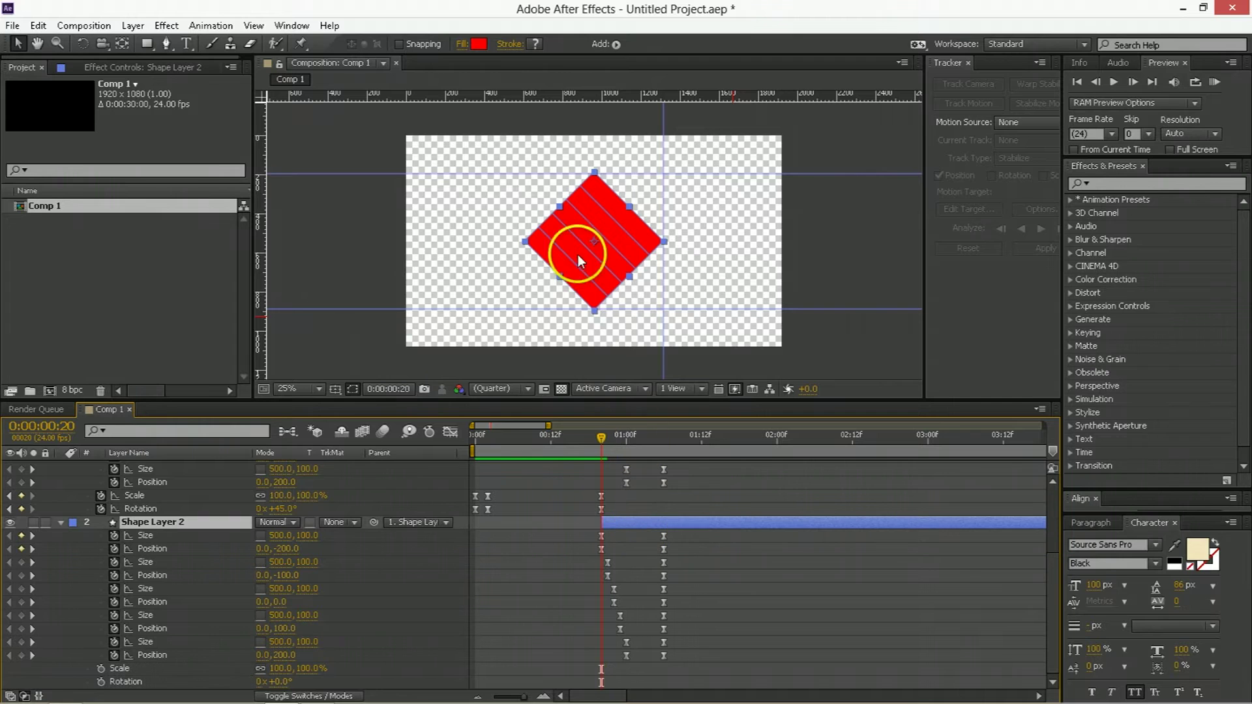
left_click(480, 44)
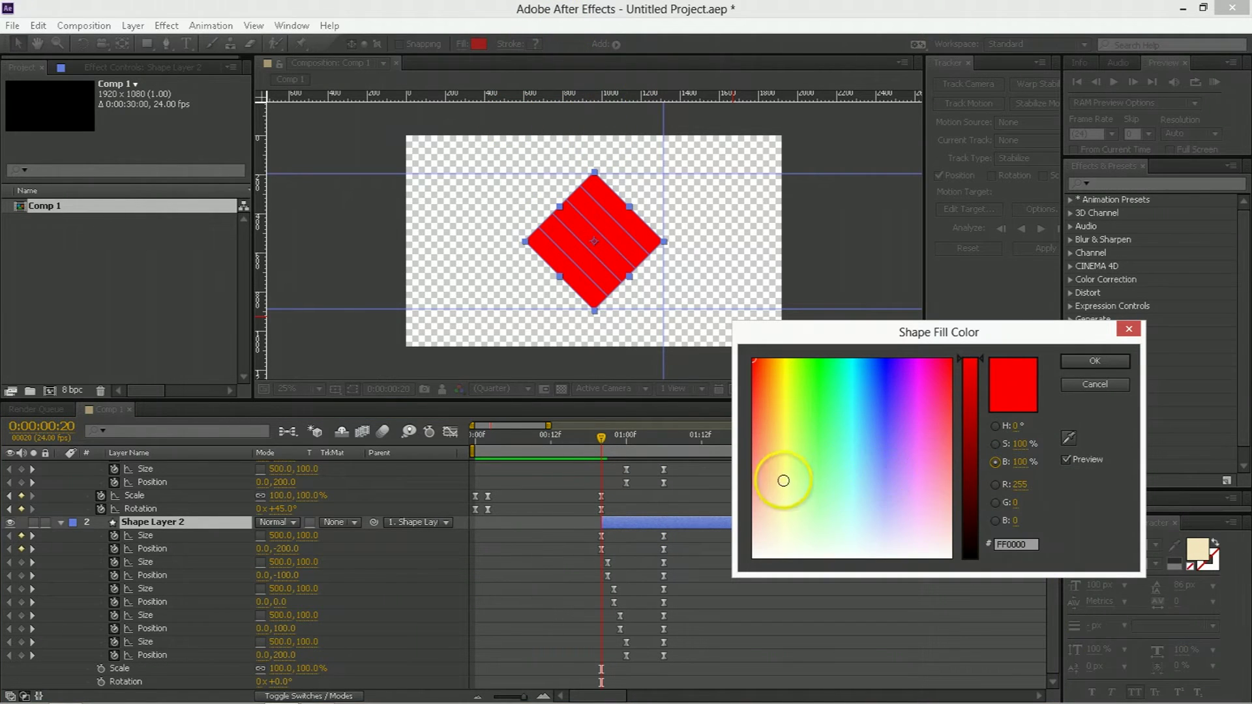
left_click(866, 506)
left_click(1069, 361)
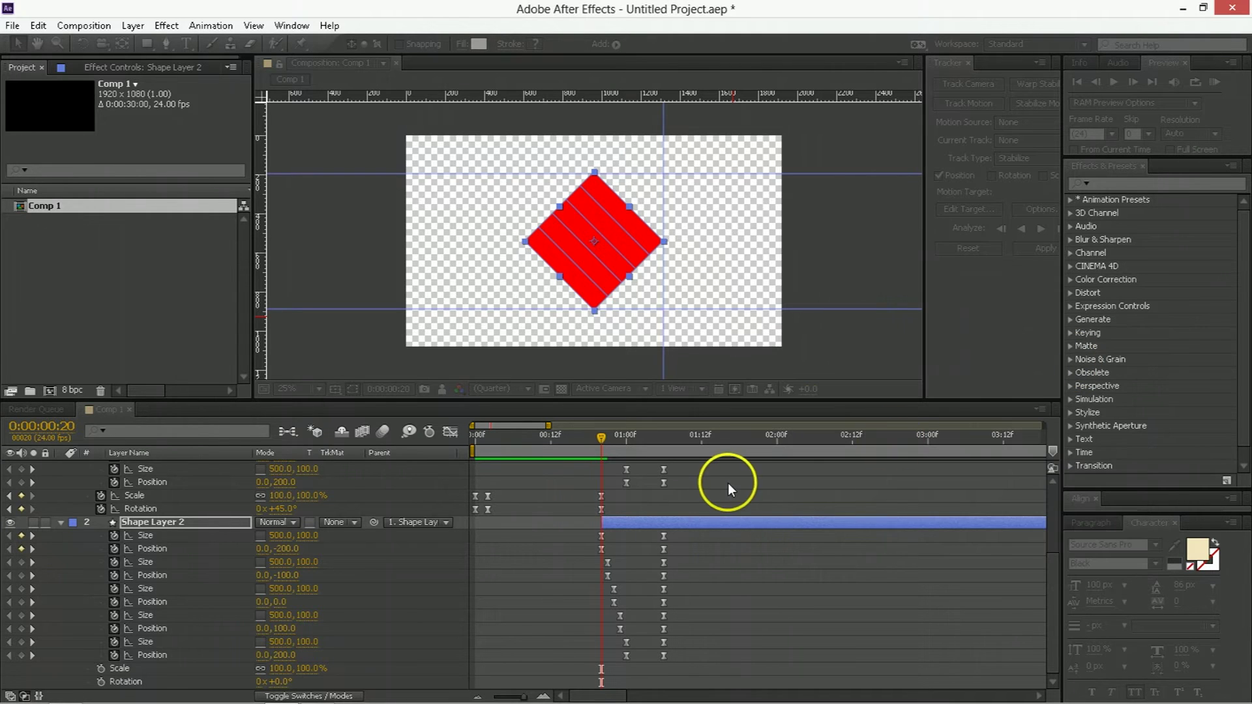
- At 0:00:01:06, set the Y positions of Shape Layer 2's first and second rectangle paths to -175 and -75
left_click(664, 443)
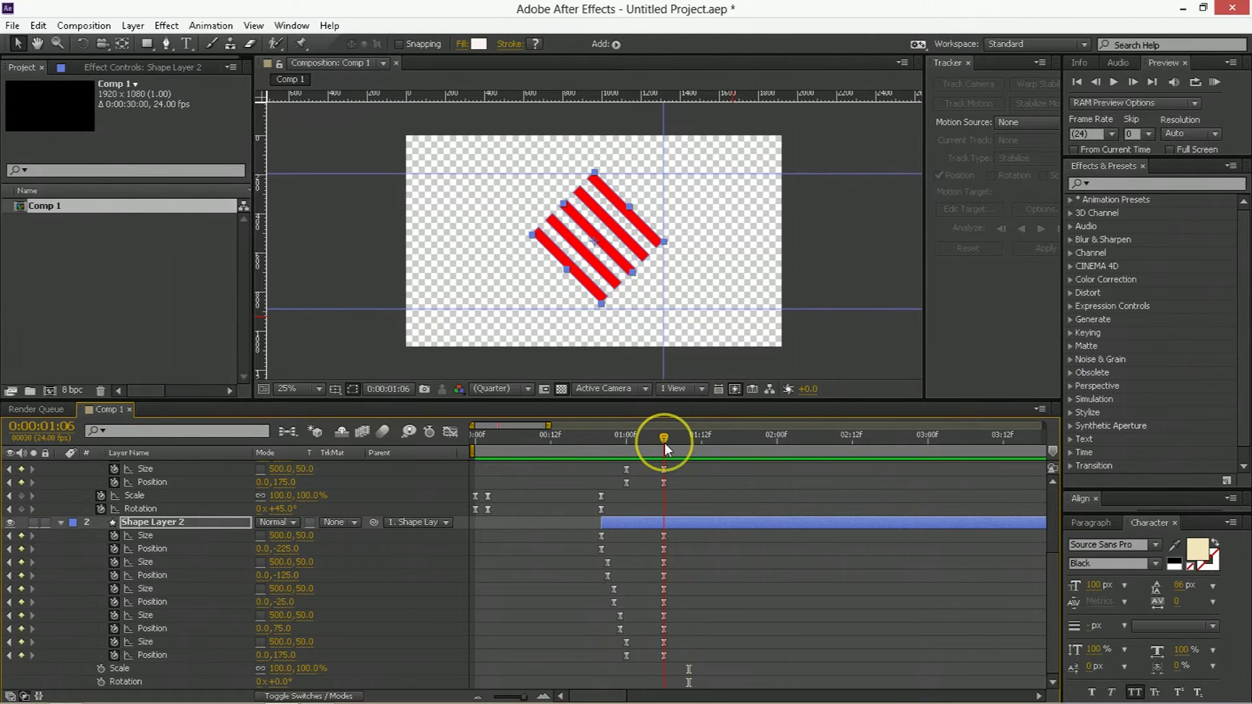
left_click(646, 461)
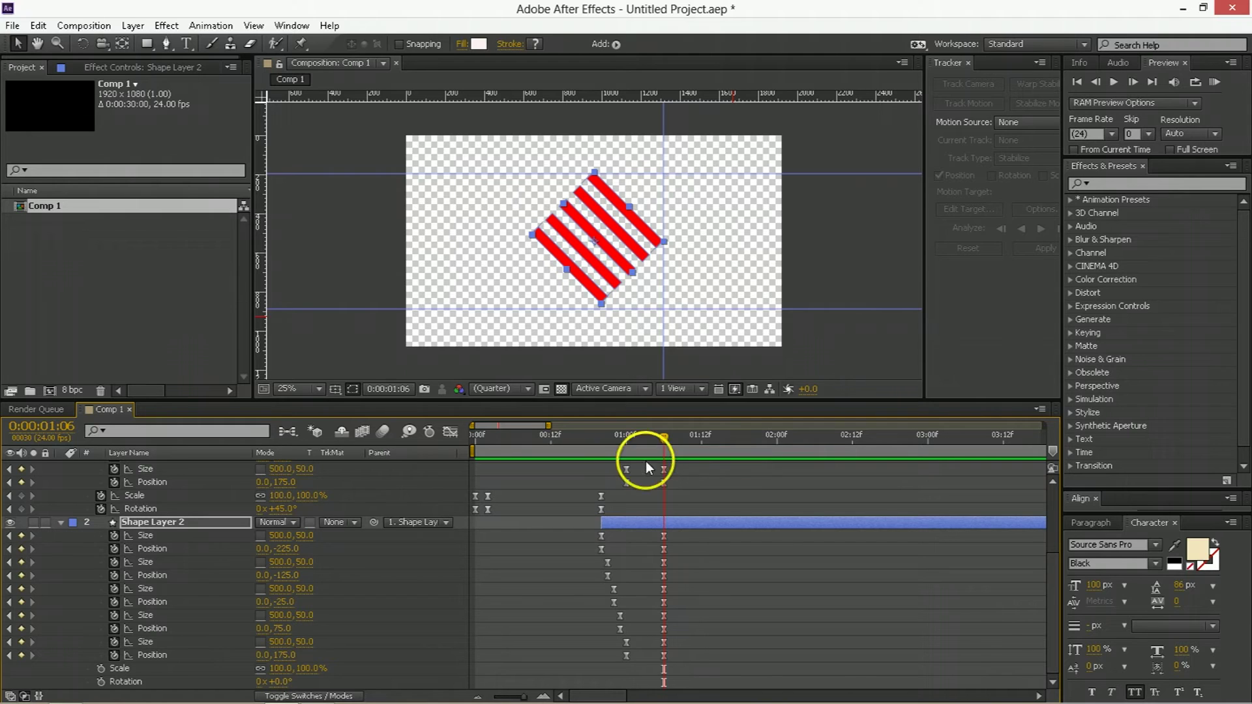
left_click(287, 550)
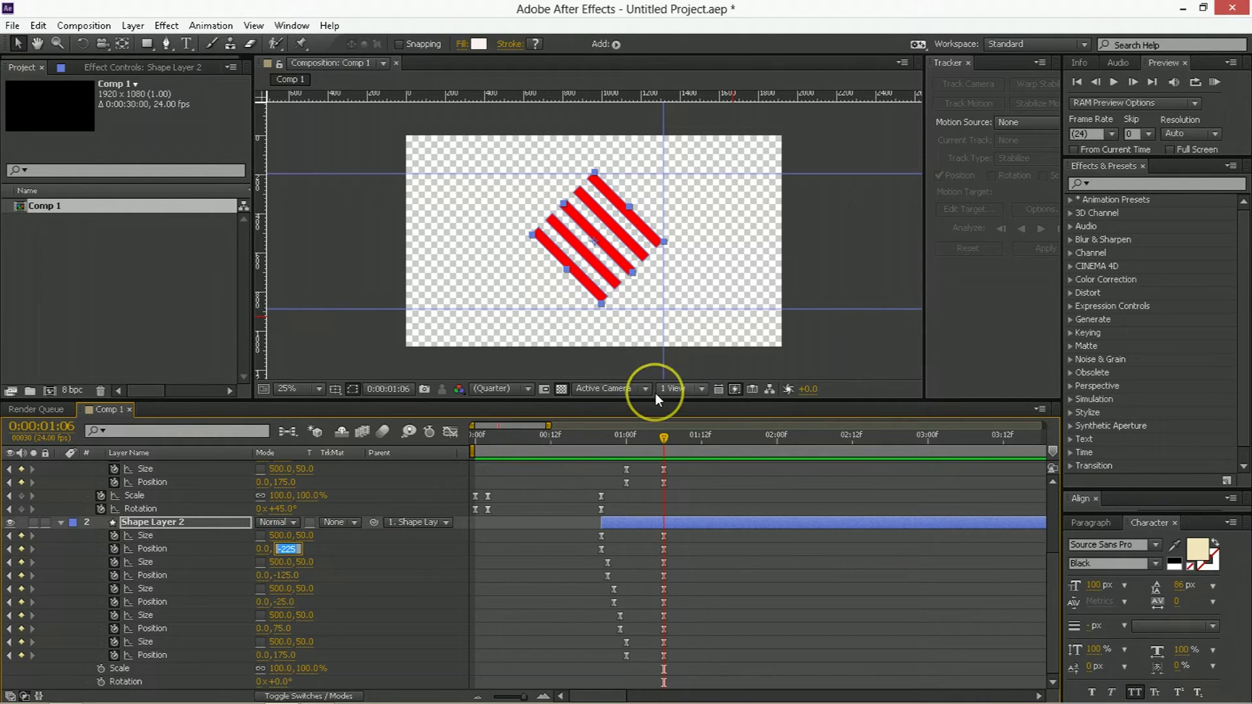
type("-175")
key("Return")
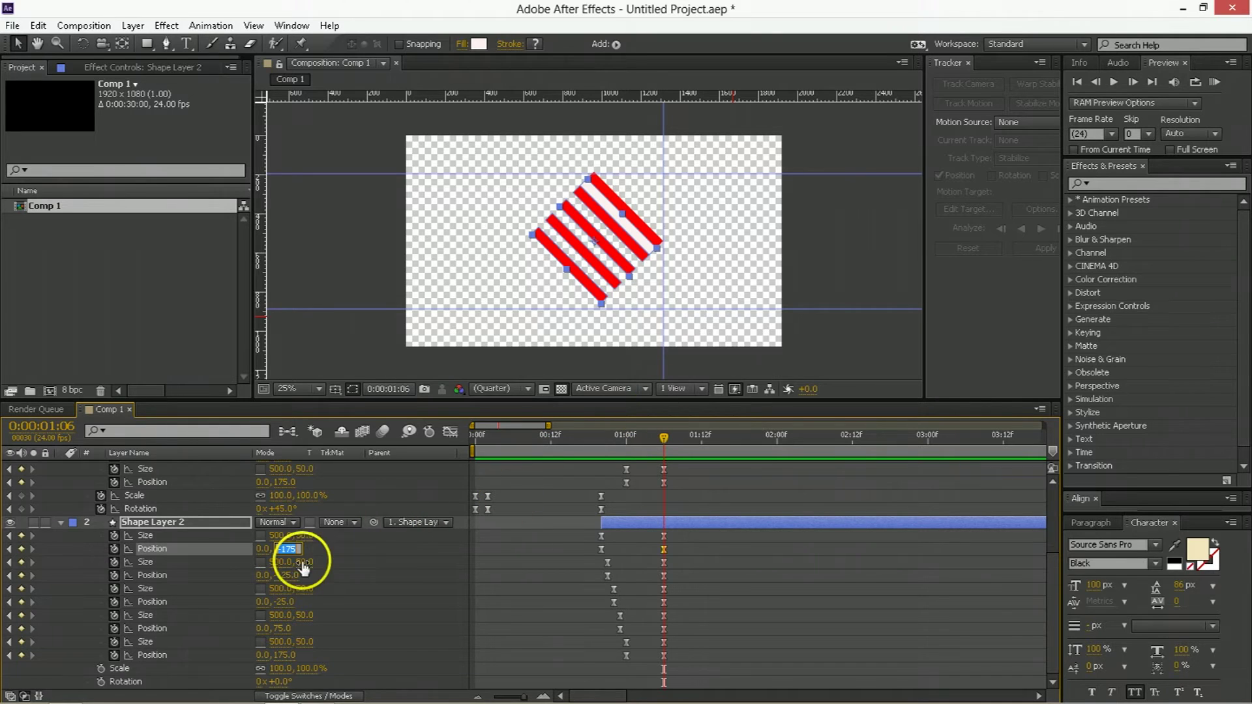
left_click(290, 575)
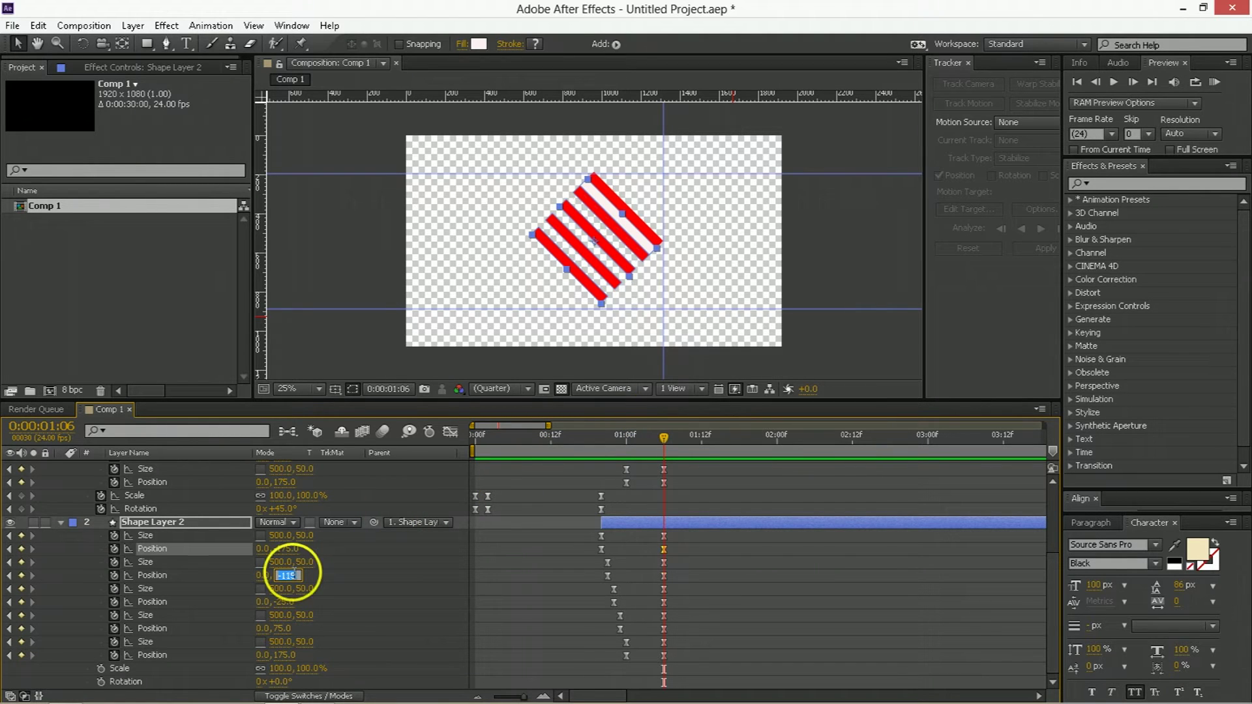
type("-75")
key("Return")
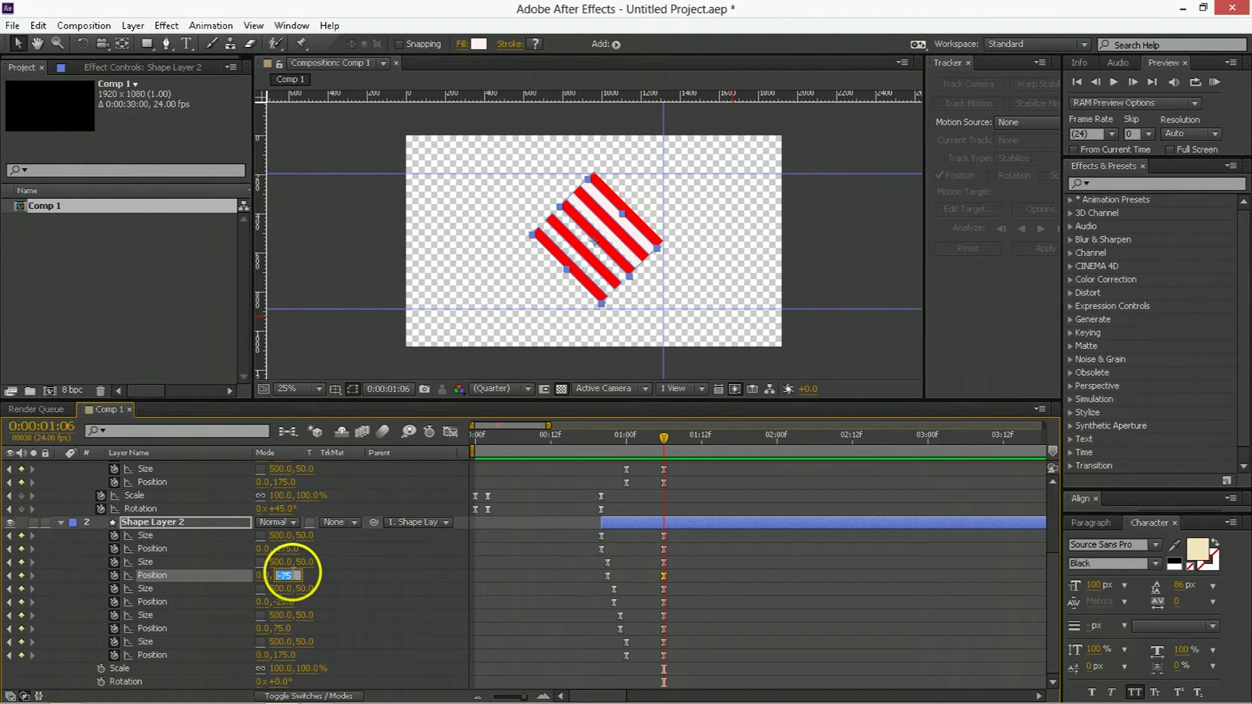
- Set the Y positions of Shape Layer 2's third, fourth and fifth rectangle paths to 25, 125 and 225
left_click(287, 602)
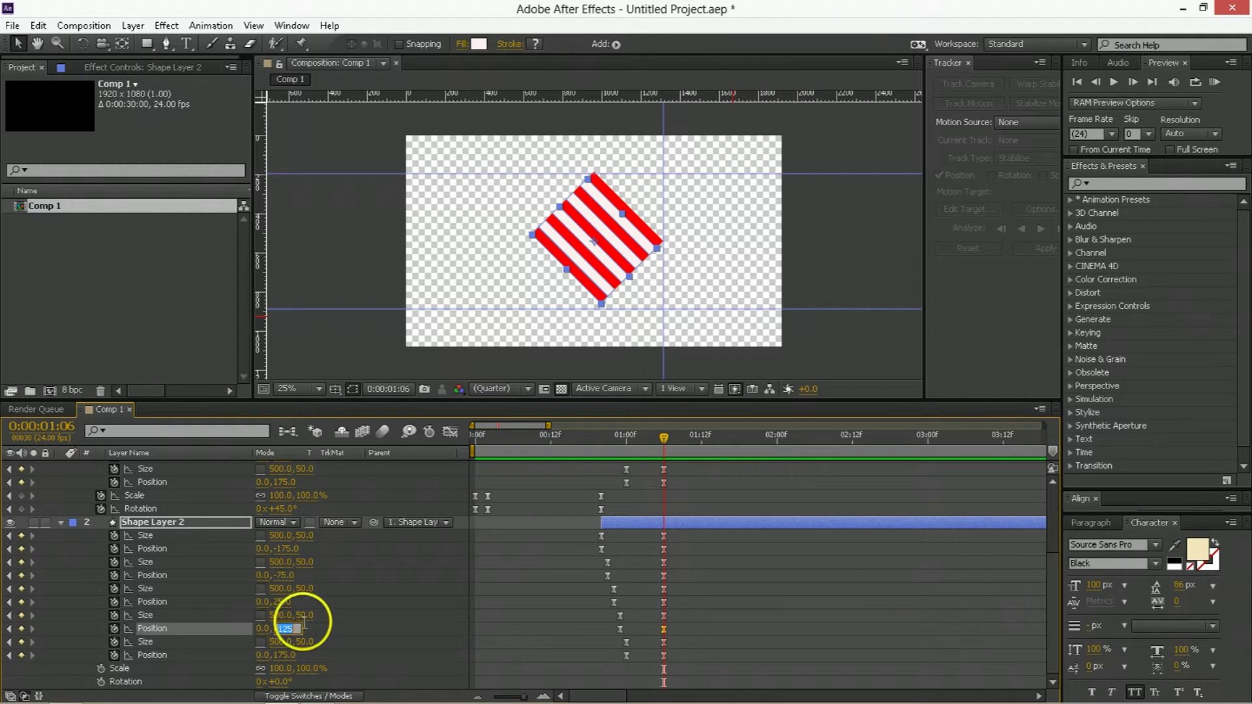
left_click(287, 655)
type("215")
key("Return")
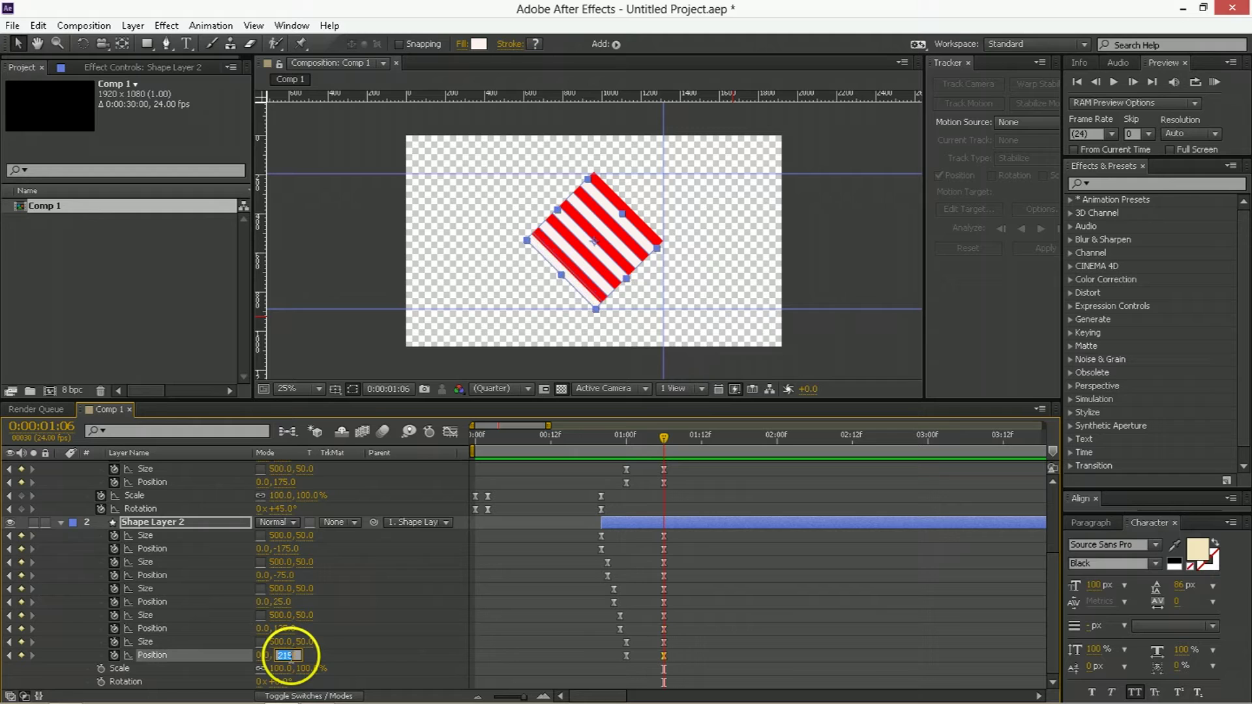
key("shift+Up")
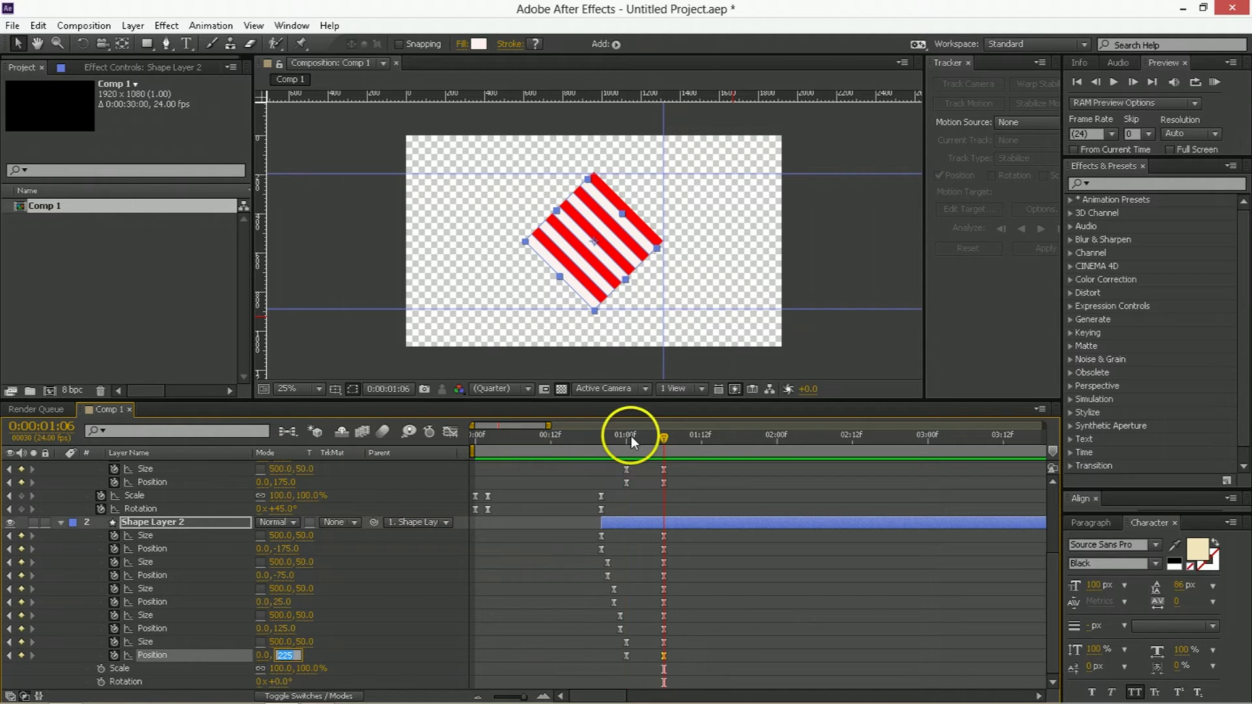
- Play back the red and white strip animation from 0:00:00:22
left_click_drag(631, 436, 612, 454)
key("space")
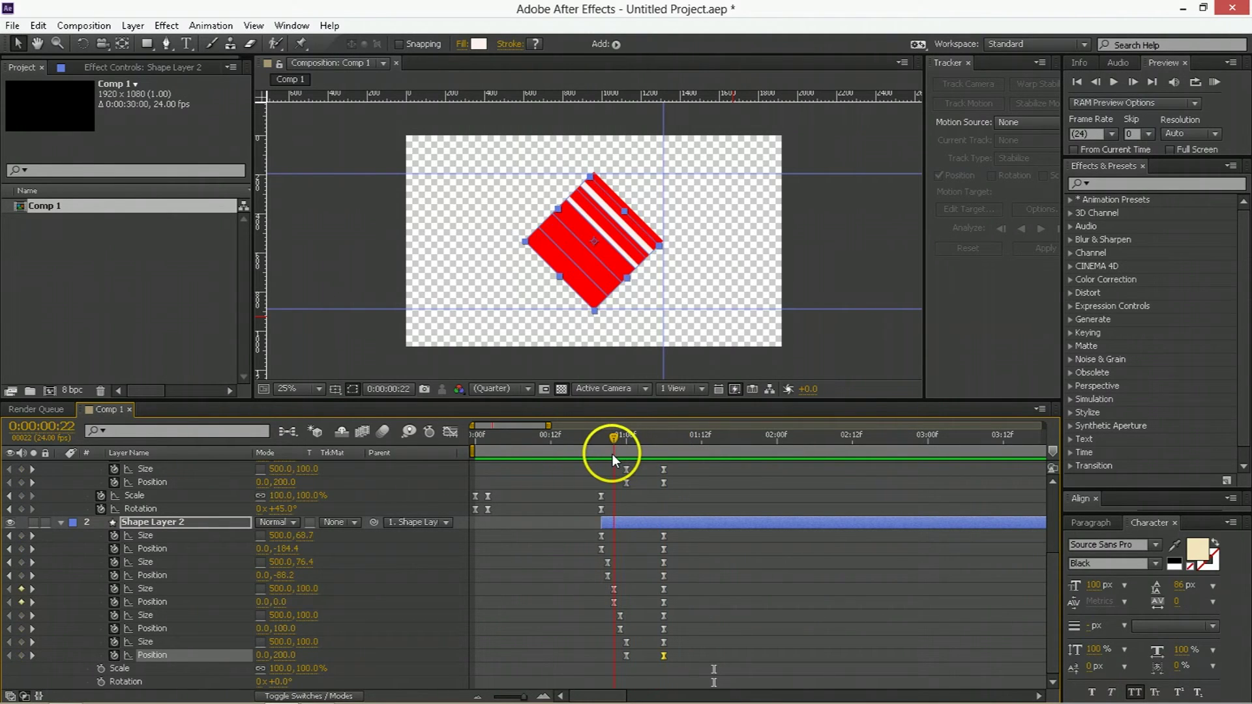
key("space")
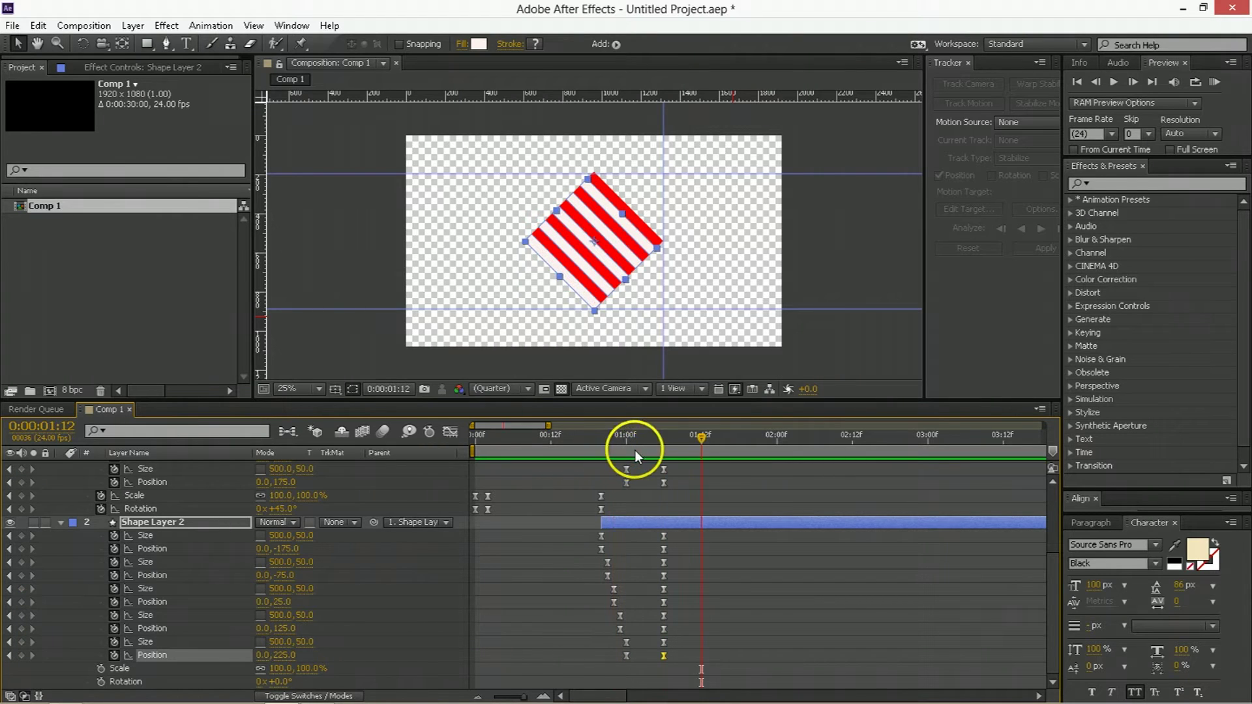
- Delete the starting Size and Position keyframes of all five rectangle paths in Shape Layer 2, keeping those at 0:00:01:06
left_click(667, 449)
left_click_drag(606, 625, 595, 658)
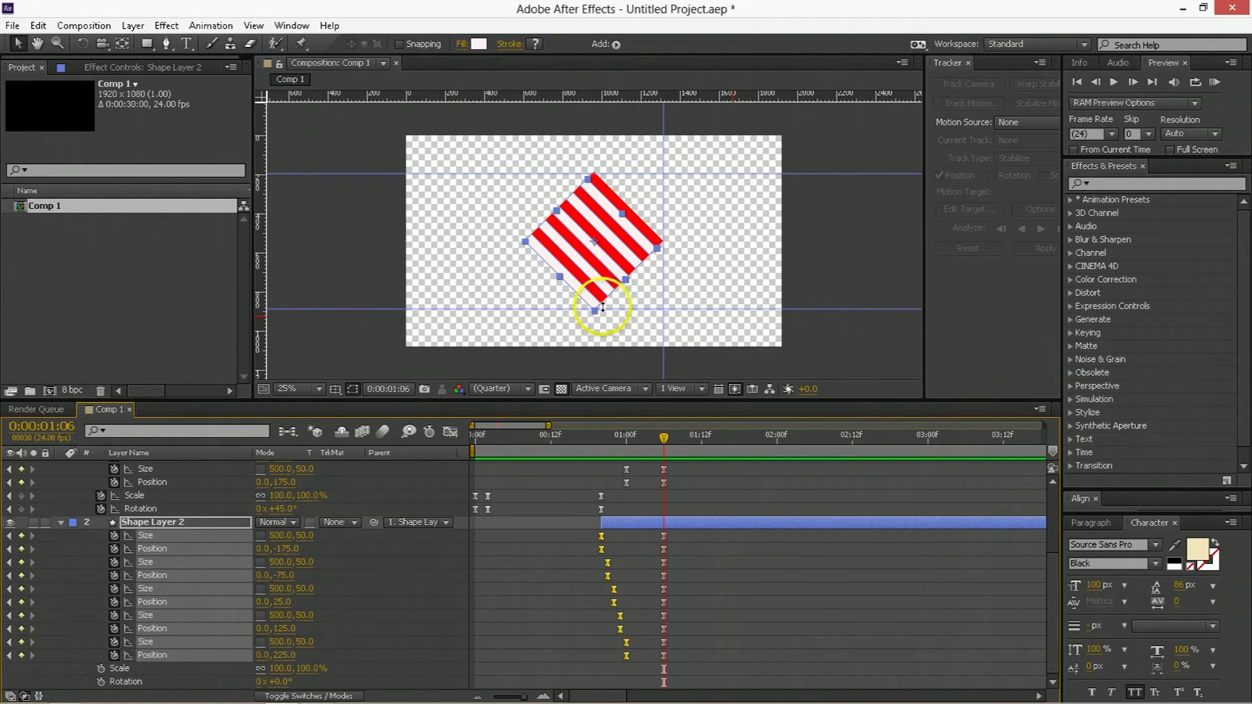
left_click(682, 497)
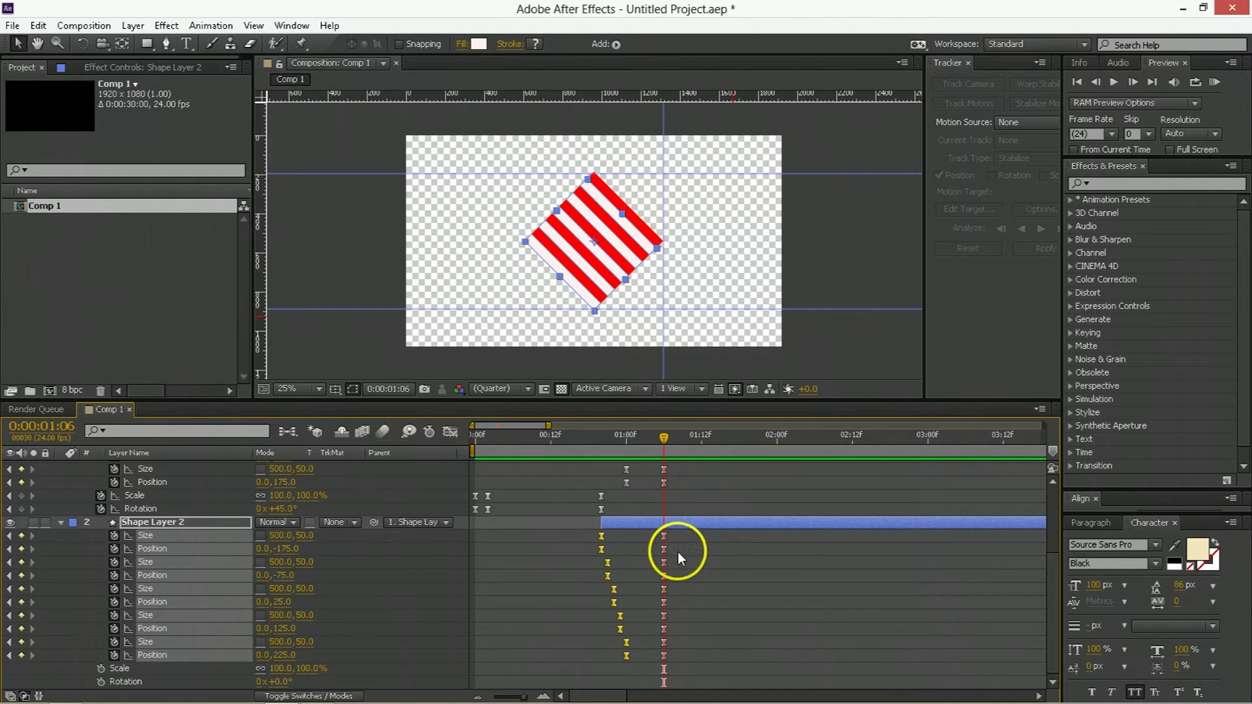
left_click(591, 251)
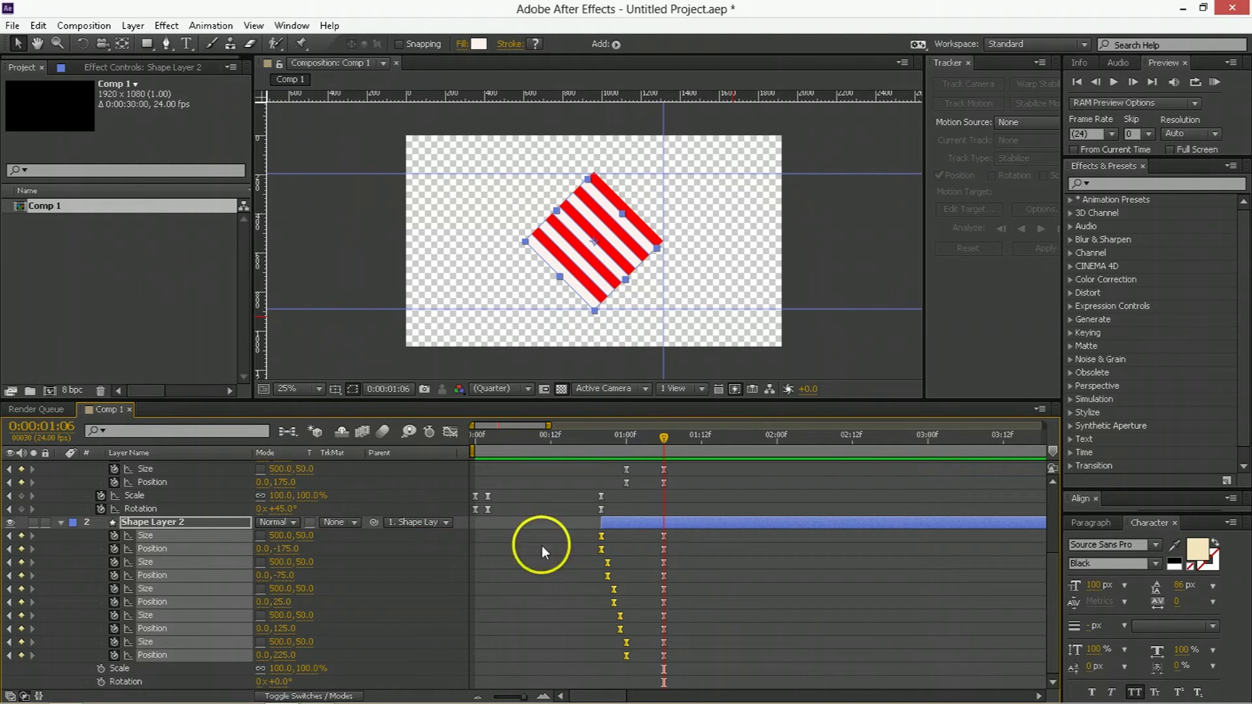
key("Delete")
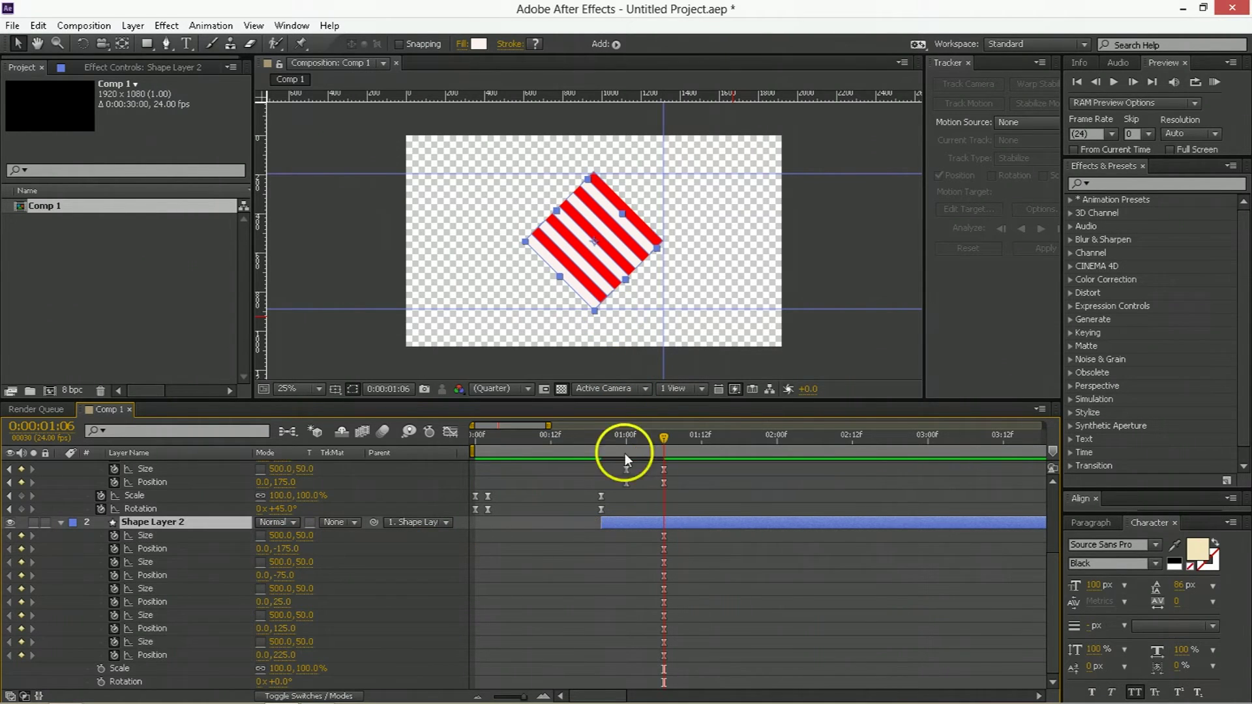
- Play back the strip separation and undo the deletion of Shape Layer 2's starting Size and Position keyframes
left_click(601, 443)
key("space")
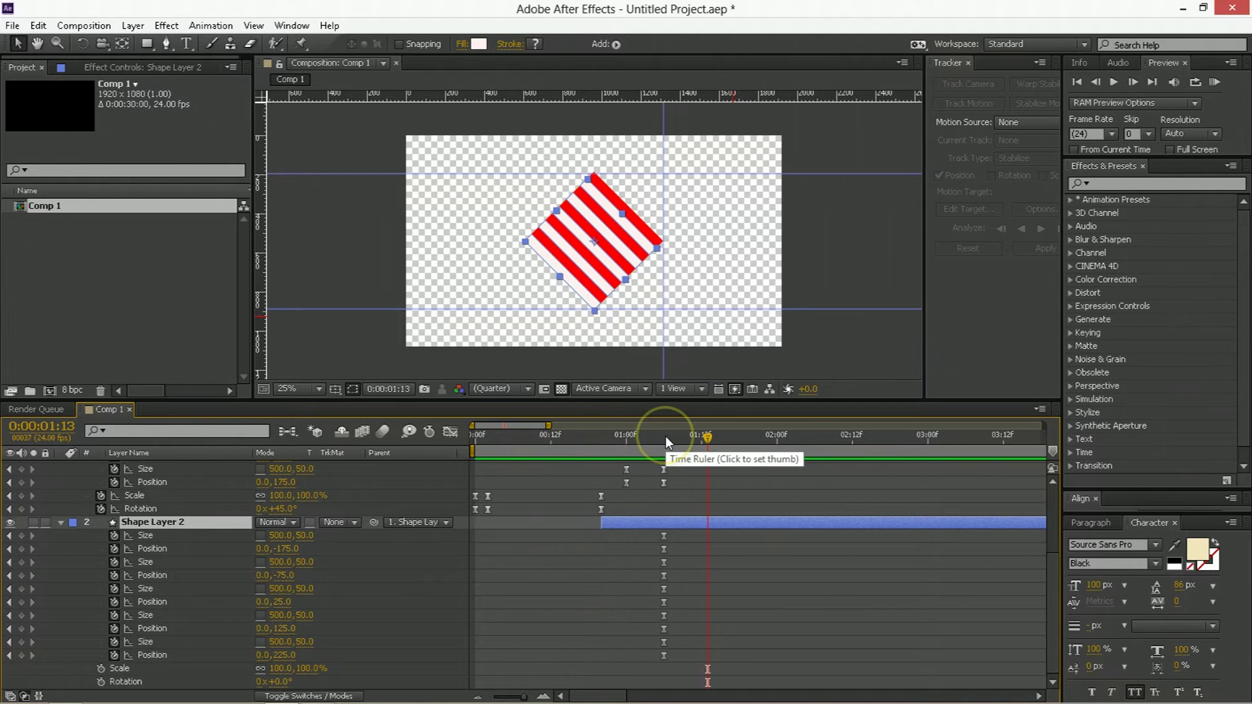
left_click(666, 437)
key("ctrl+z")
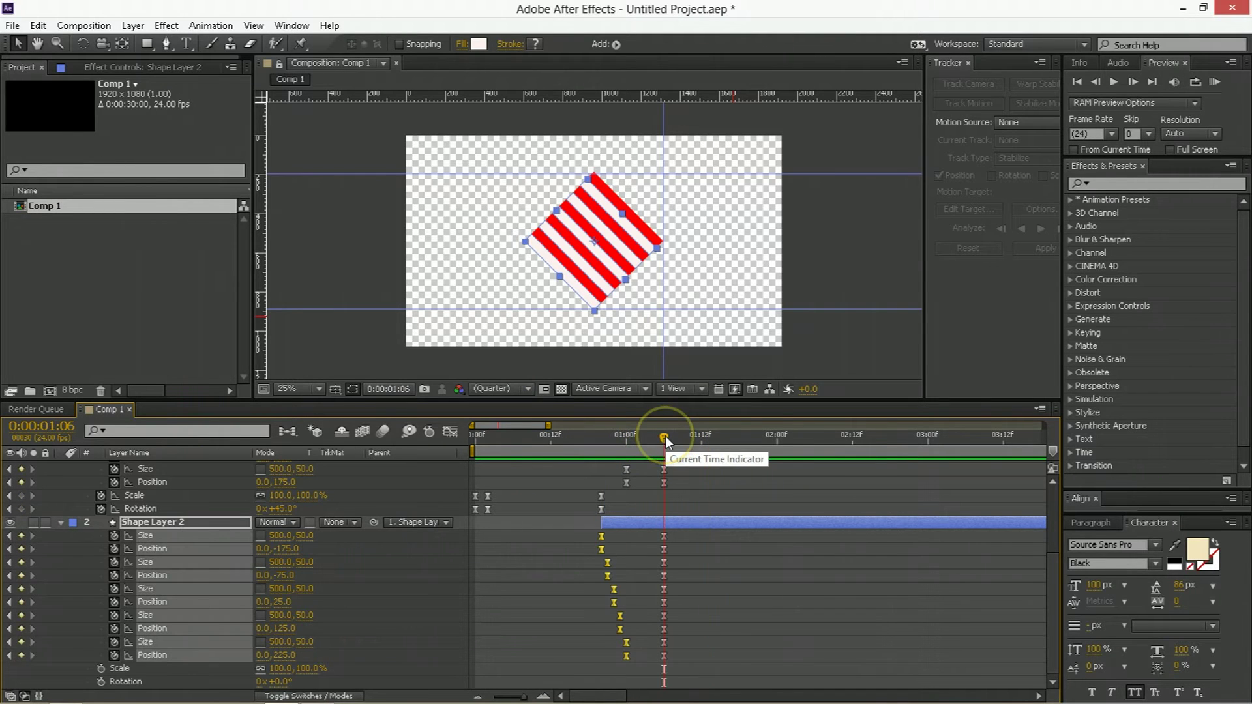
key("period")
left_click_drag(609, 448, 663, 448)
scroll(667, 472, "up", 3)
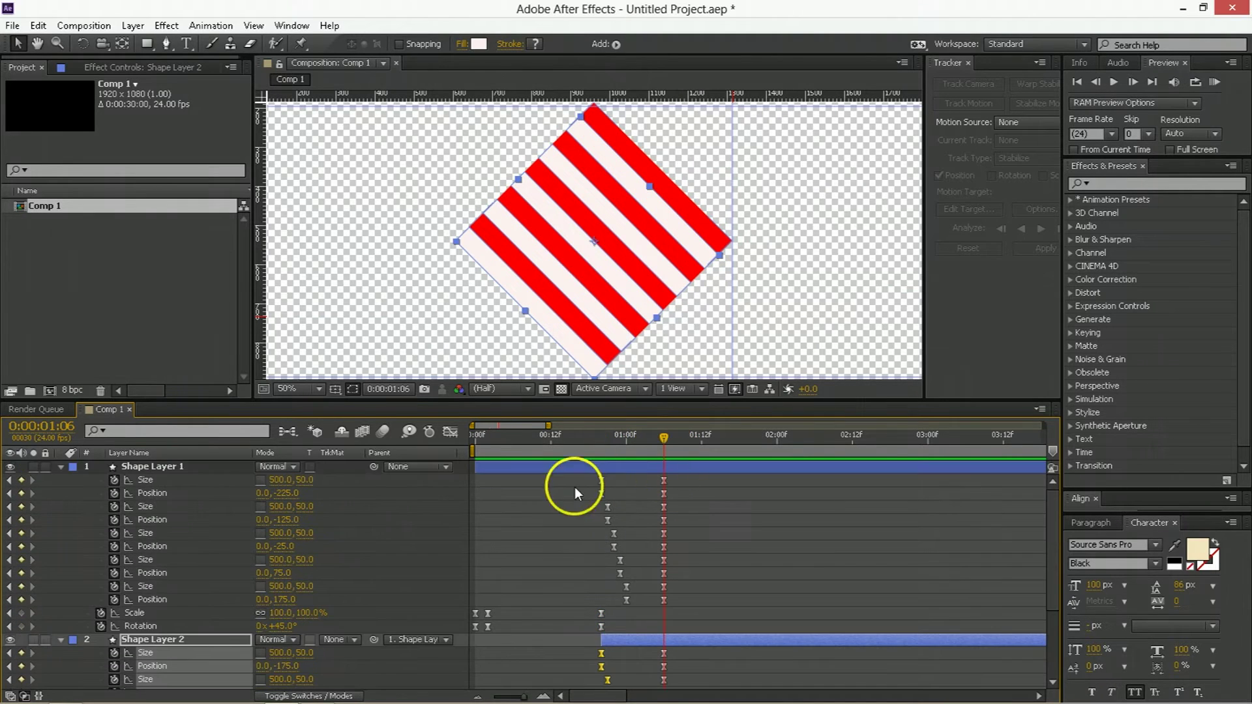
- Collapse both shape layers and rename Shape Layer 2 as "white shapes"
left_click(63, 468)
left_click(63, 483)
left_click(255, 543)
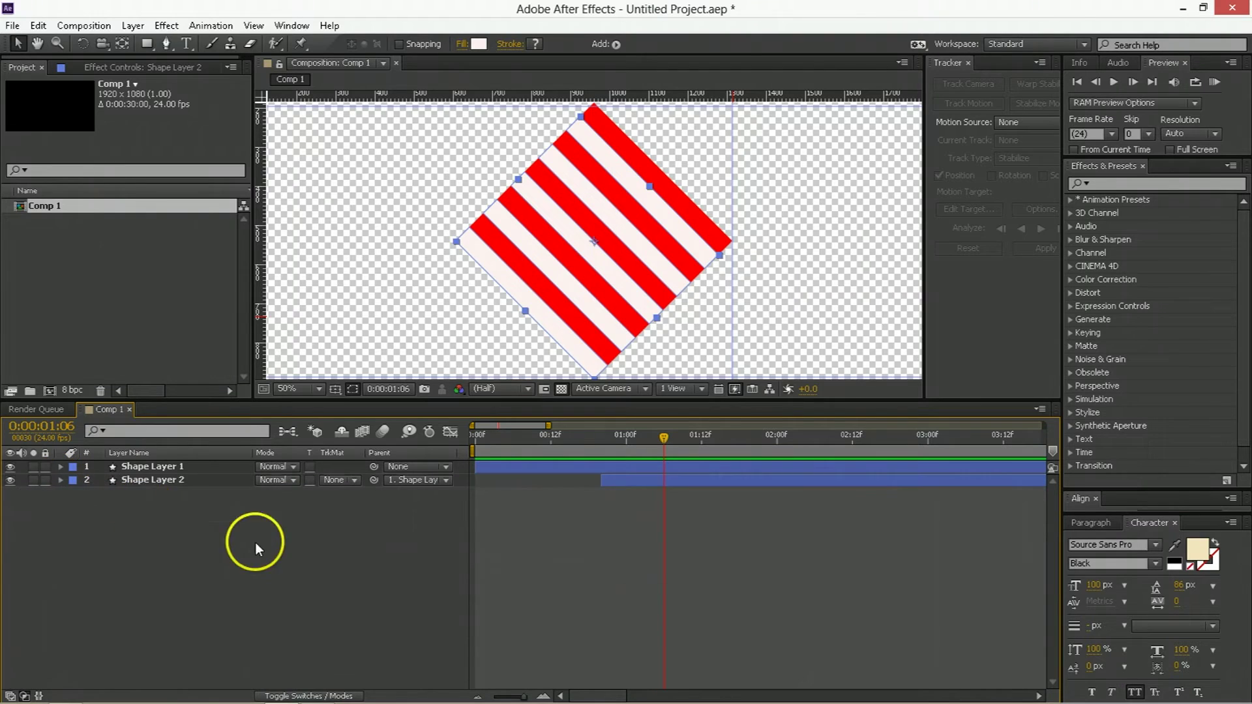
left_click(168, 484)
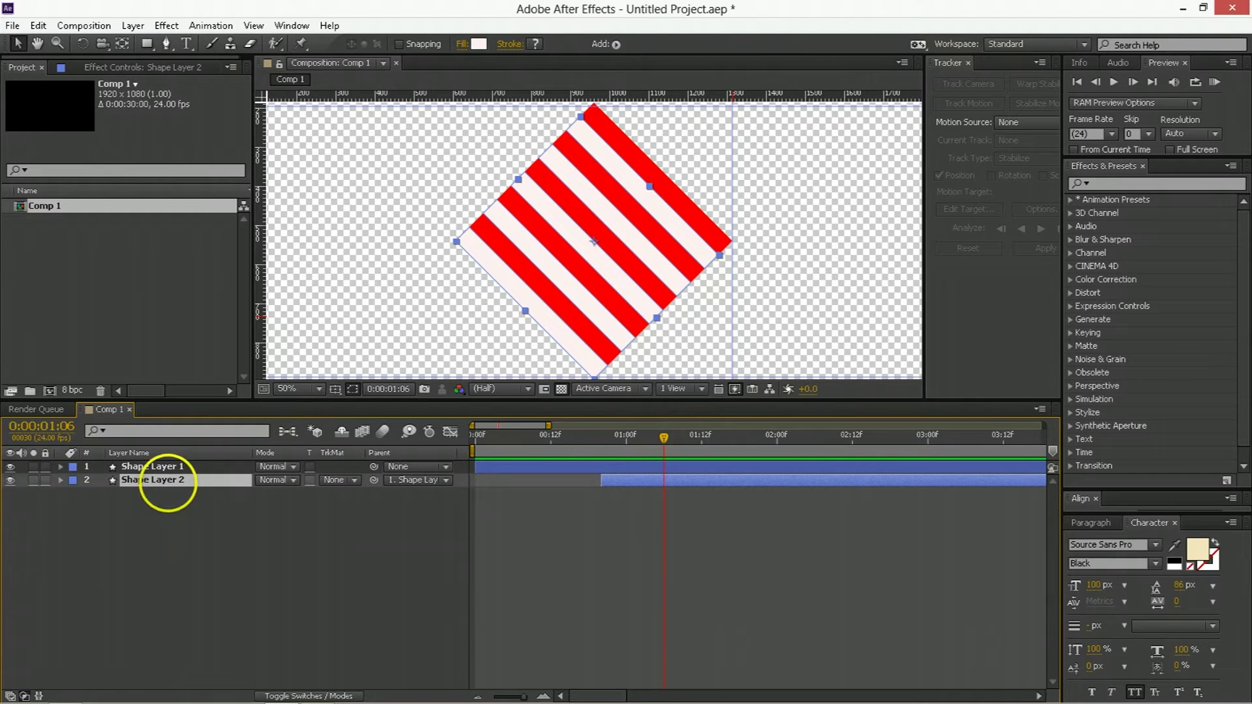
type("white shape")
key("Return")
- Rename Shape Layer 1 as "red shapes"
left_click(155, 467)
key("Return")
type("red shap")
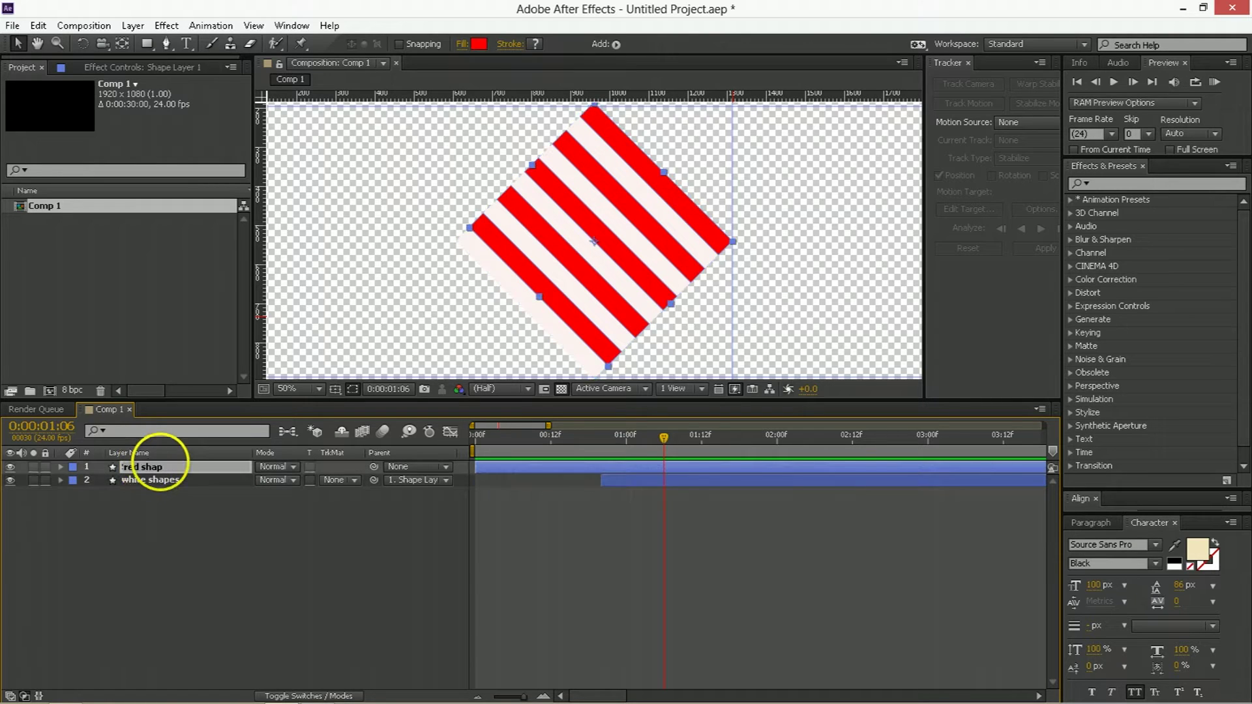
type("es")
key("Return")
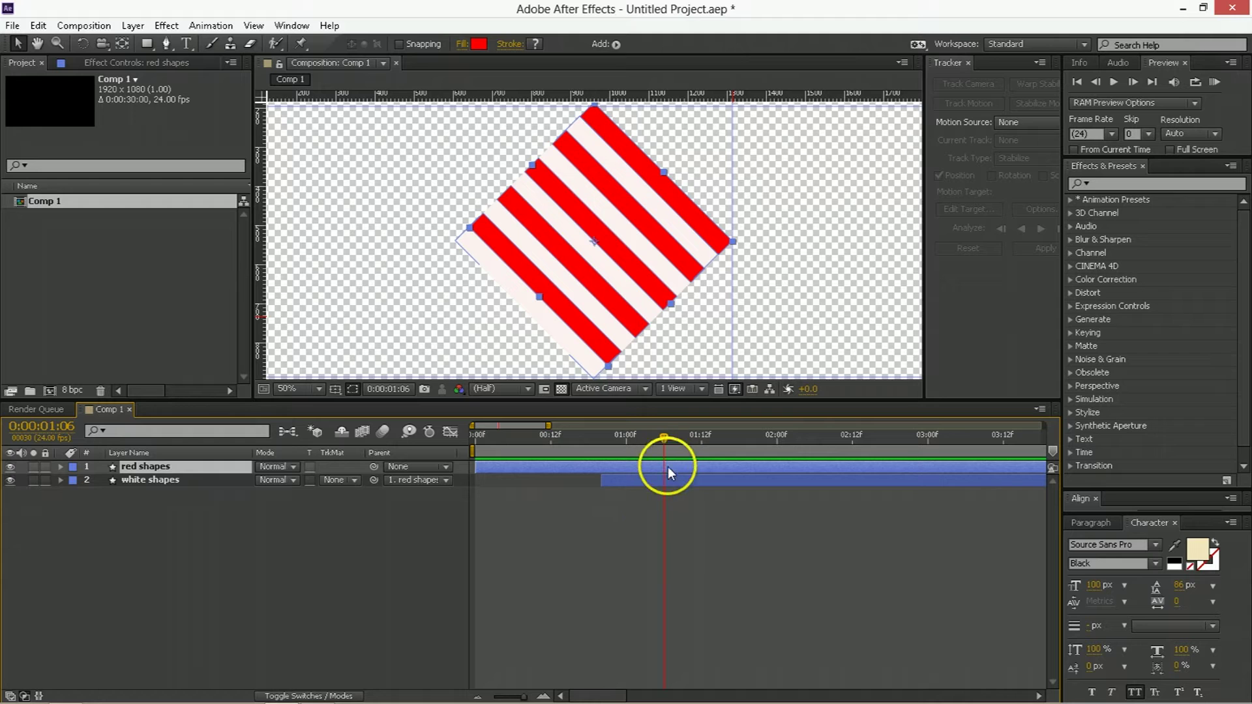
- Add a Rotation keyframe to the red shapes layer at 0:00:01:06 and set its Rotation to 180° at 0:00:02:02
key("u")
left_click(22, 627)
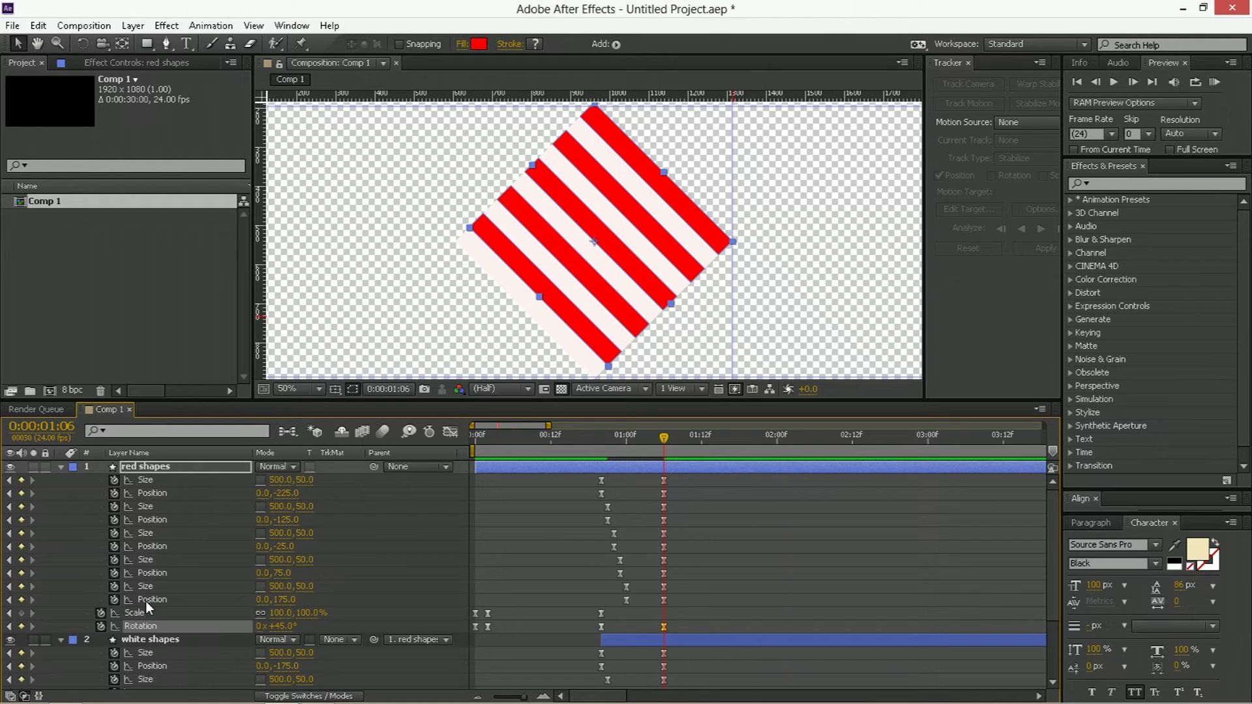
key("shift+Page_Down")
key("shift+Page_Down")
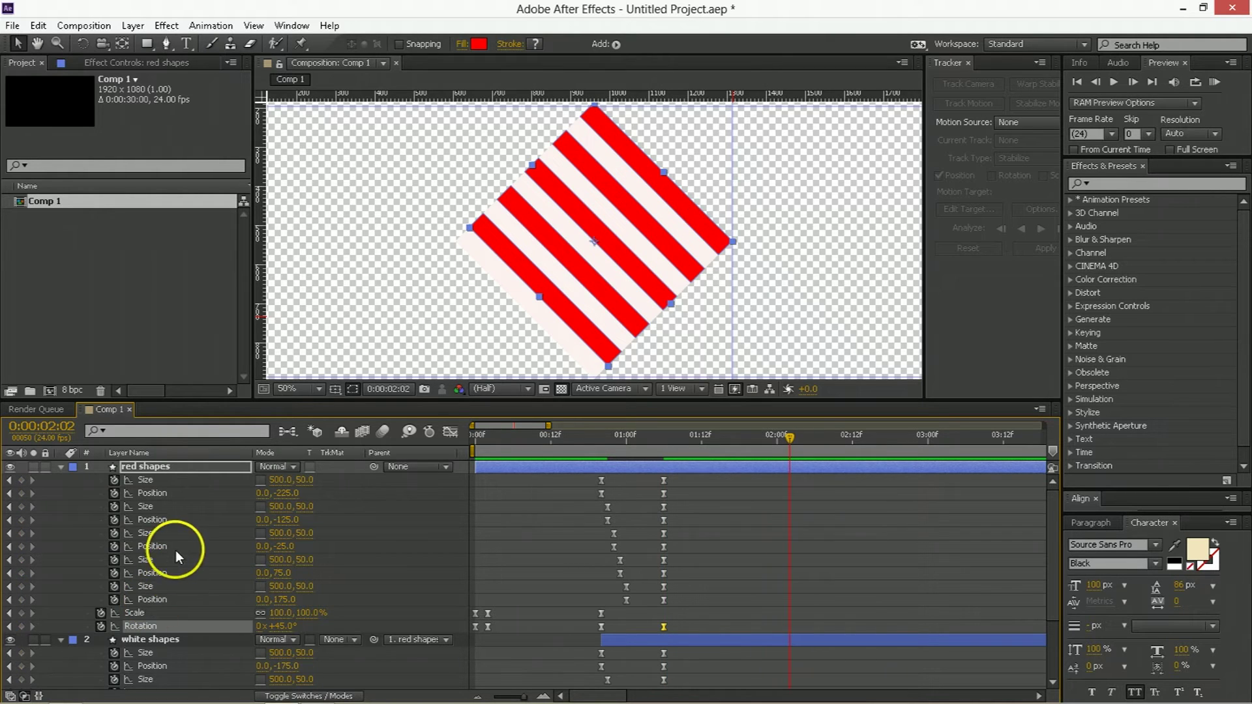
left_click_drag(277, 626, 371, 613)
left_click(714, 480)
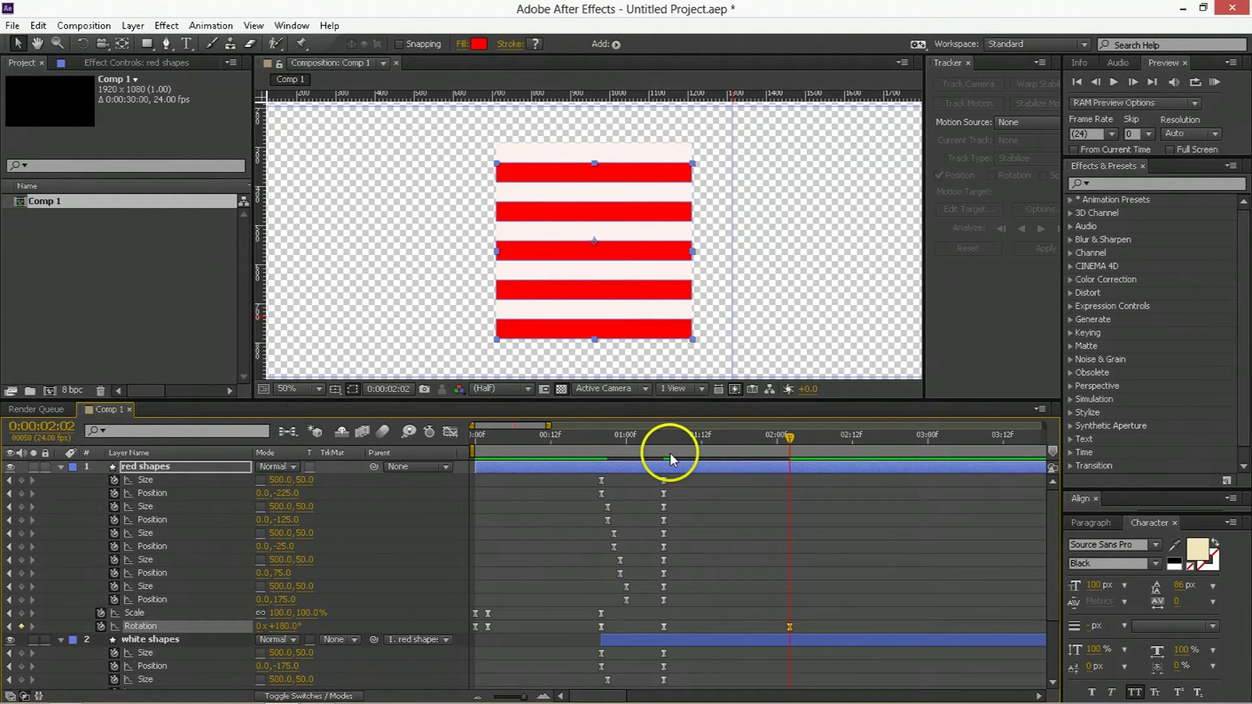
- Reshape the red shapes layer's Rotation speed curve to peak soon after 0:00:01:06 and ease out long, and scrub through the turn
key("shift+F3")
left_click_drag(775, 652, 696, 652)
left_click(652, 442)
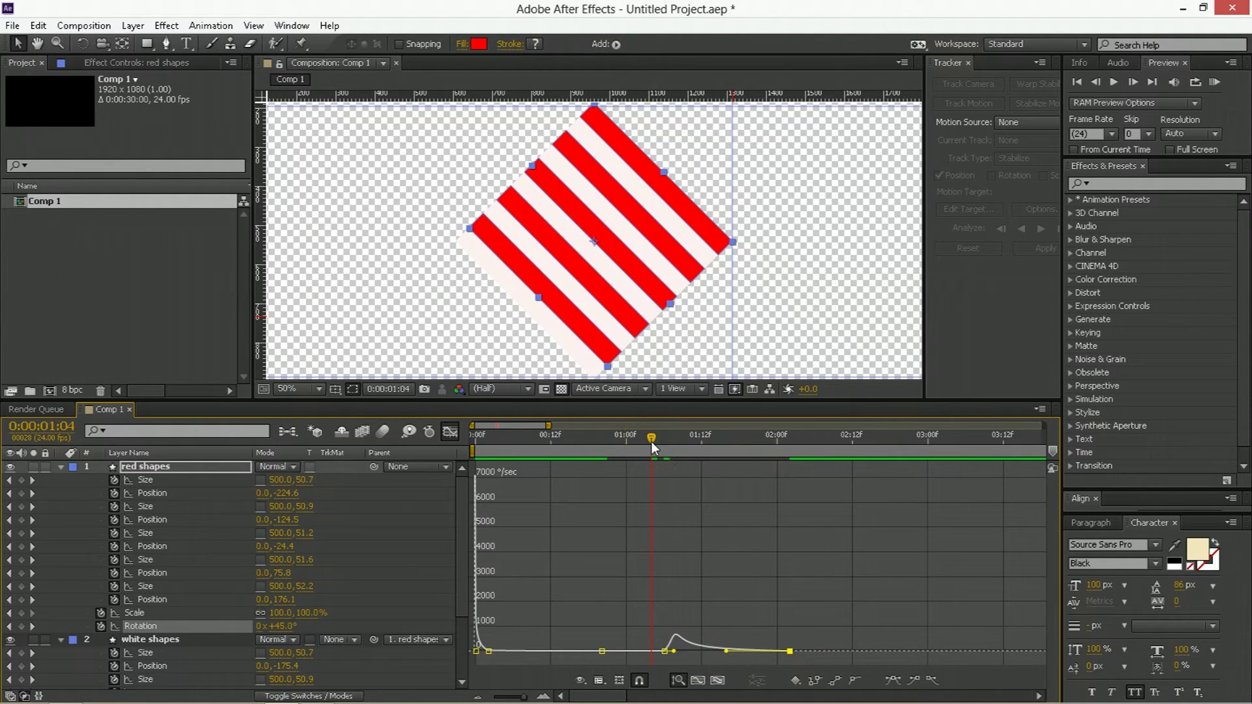
left_click_drag(651, 441, 675, 442)
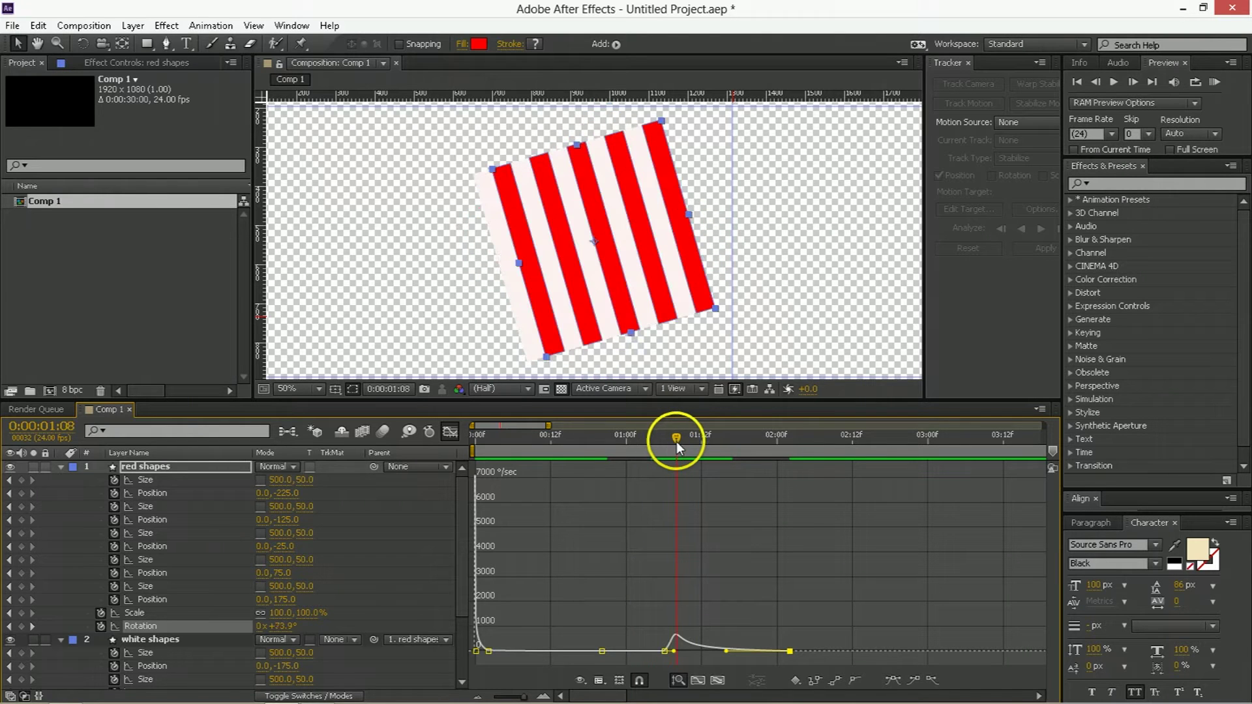
left_click(448, 433)
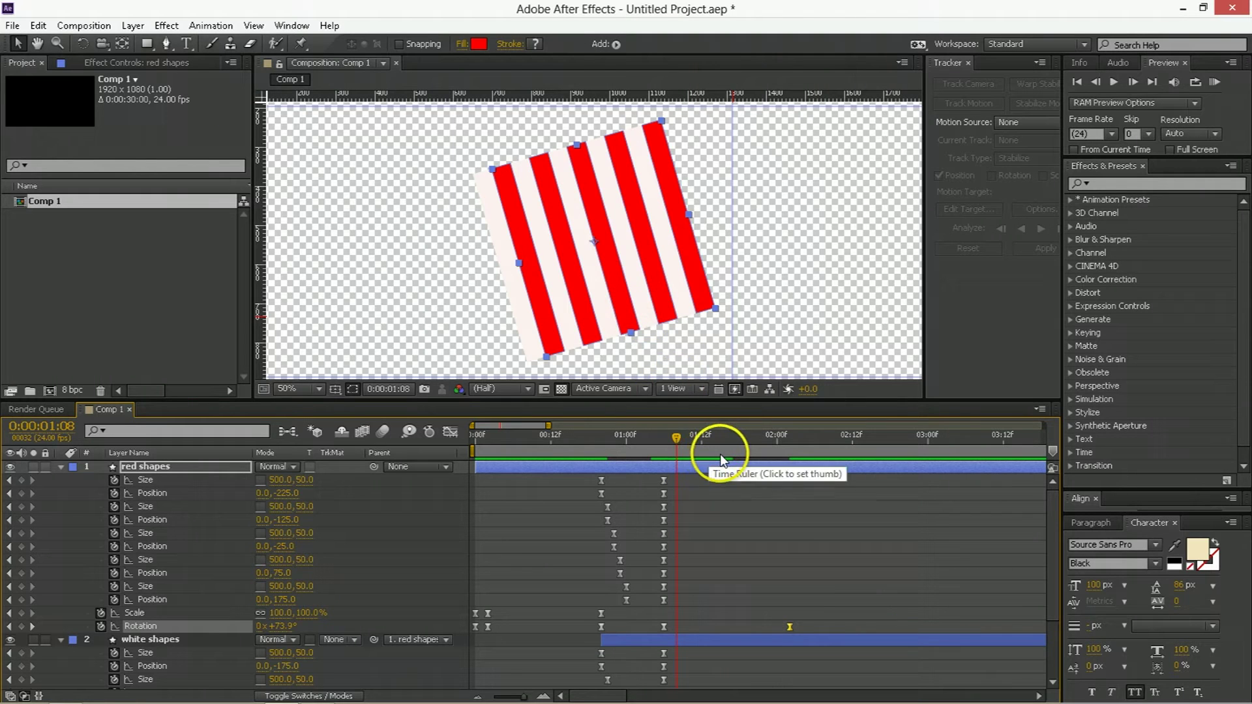
- At 0:00:02:01, set the X position of the red shapes layer's first rectangle path to 250
left_click(781, 448)
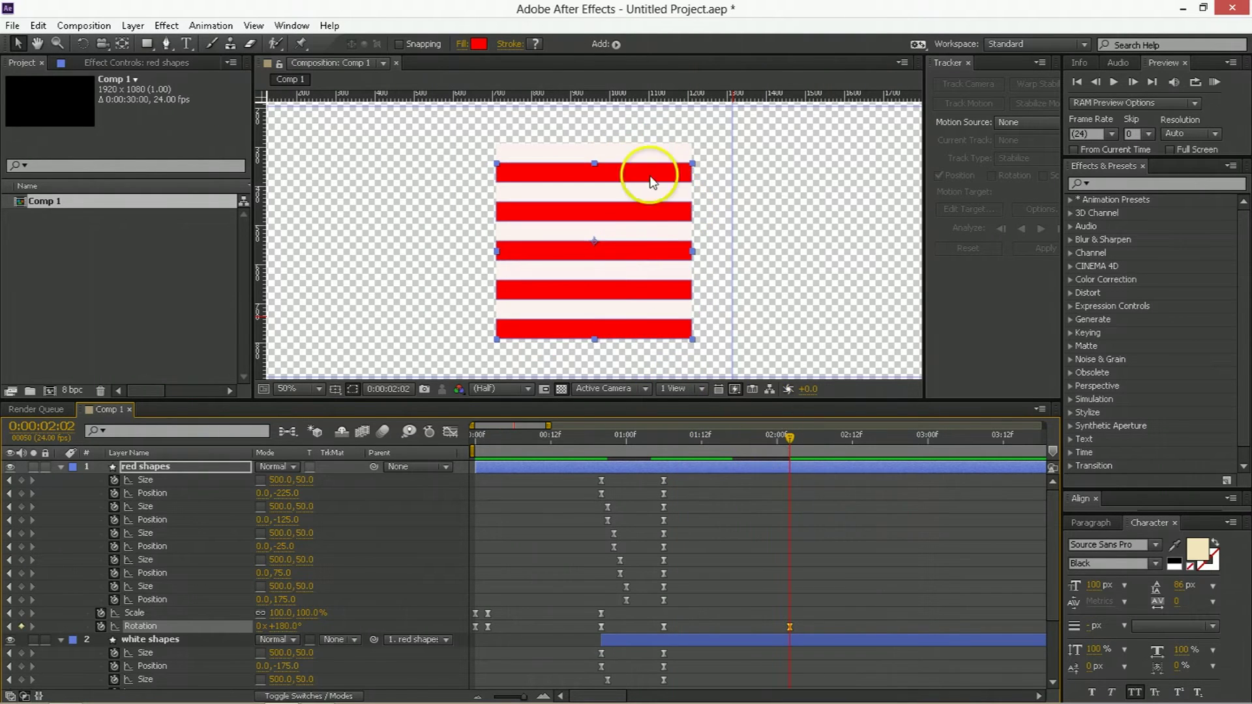
key("Page_Up")
left_click_drag(264, 501, 266, 498)
left_click(460, 514)
left_click(265, 497)
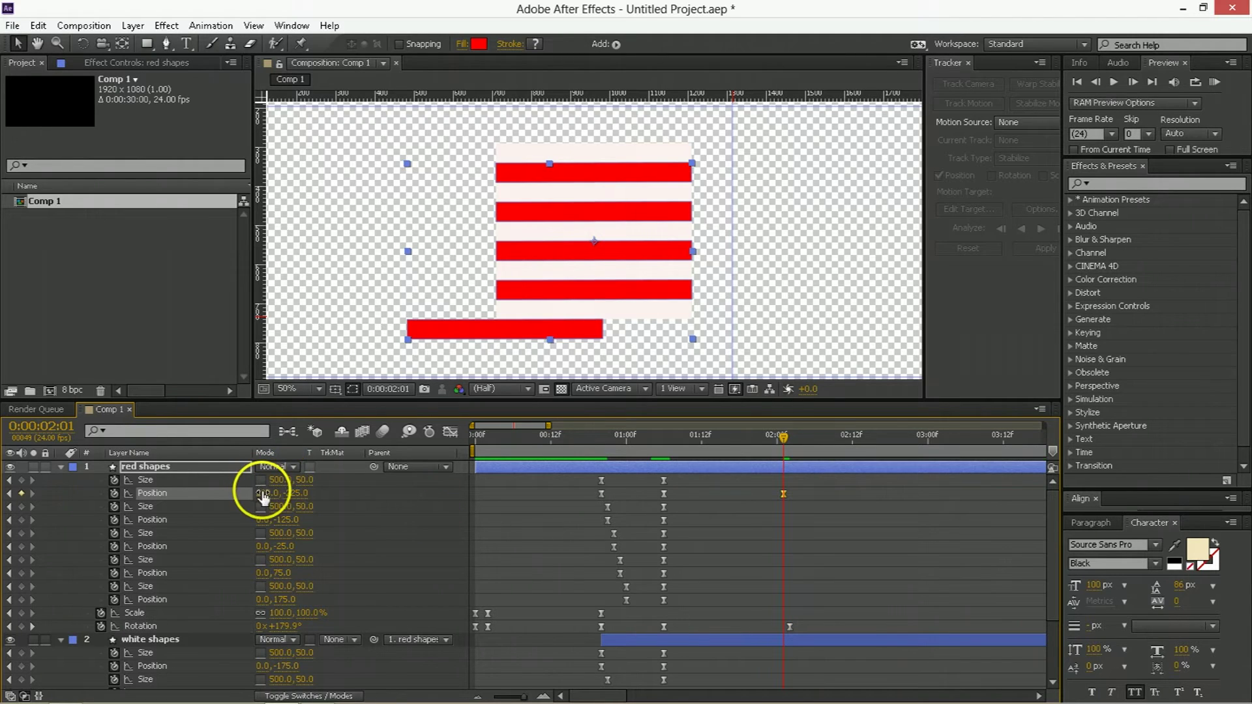
type("250")
key("Return")
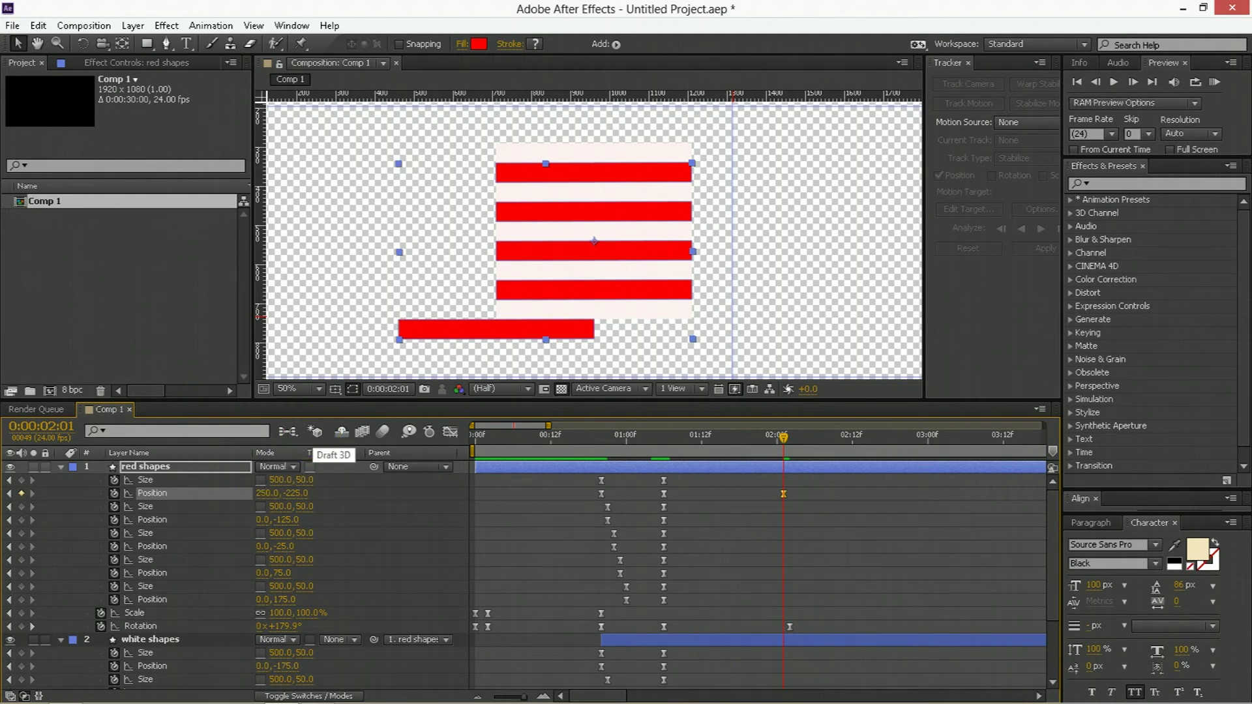
- Set the X positions of the red shapes layer's other four rectangle paths to 250 at 0:00:02:01
left_click(269, 493)
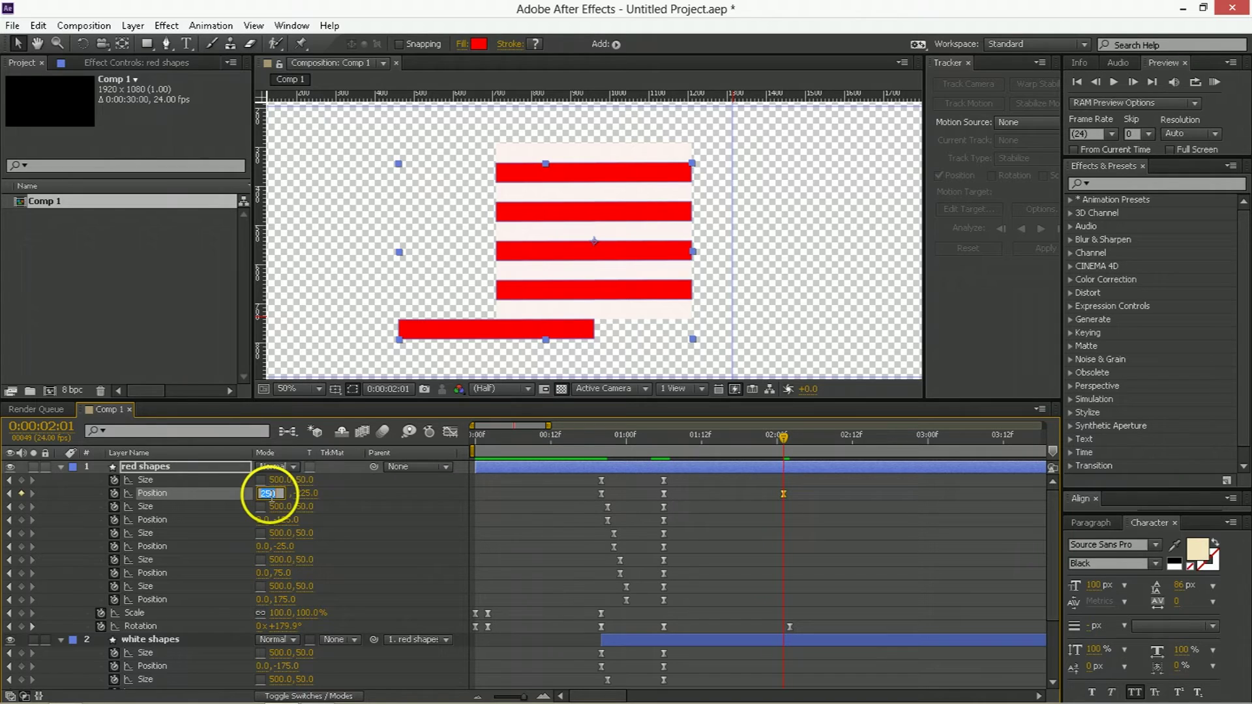
left_click(264, 520)
type("250")
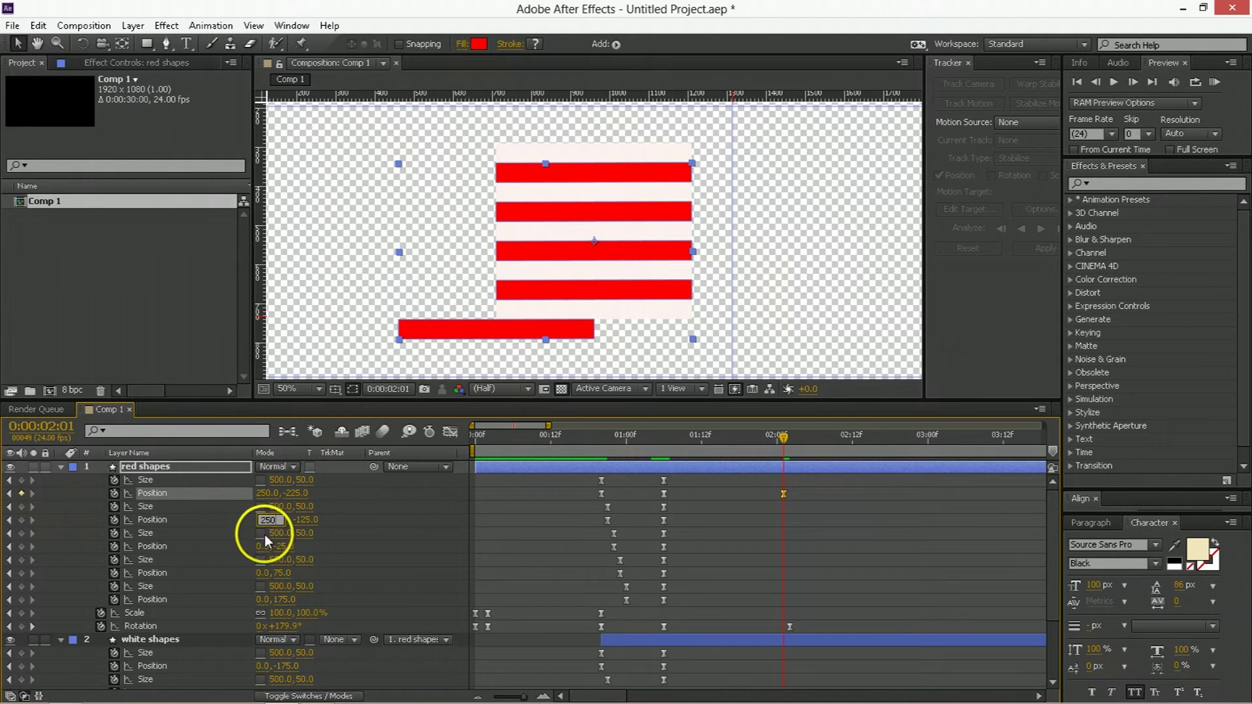
left_click(264, 546)
type("250")
left_click(262, 573)
type("250")
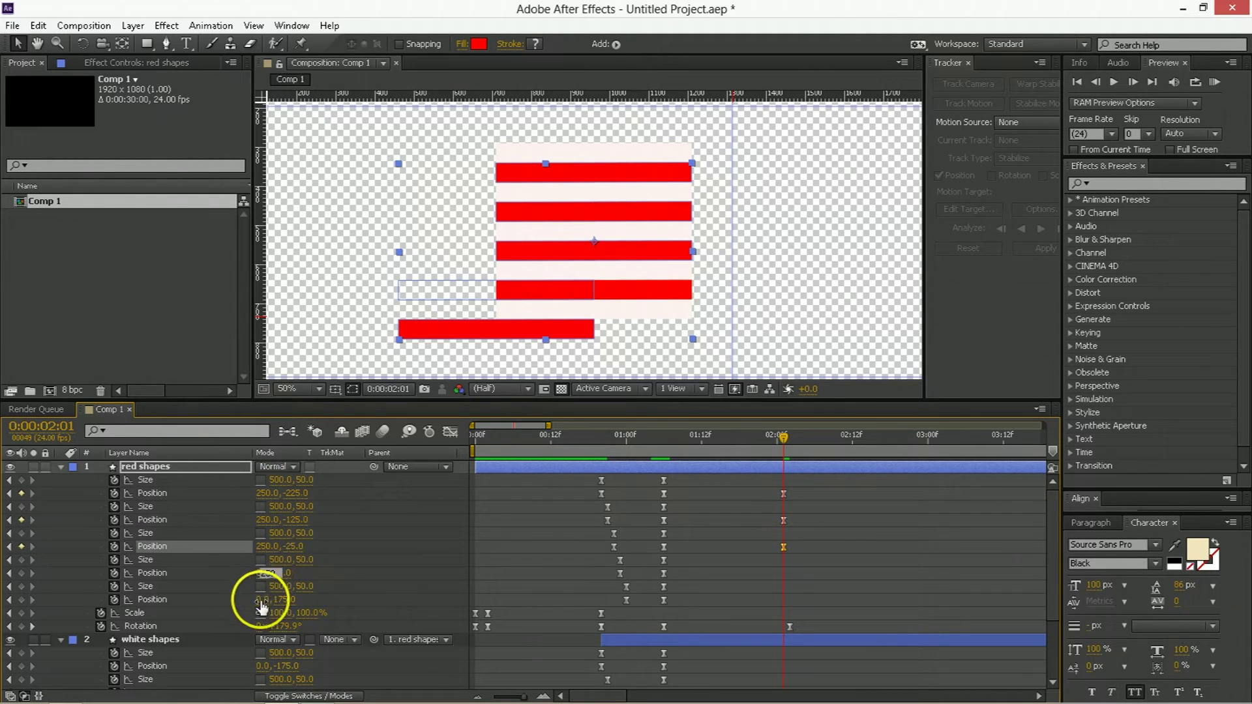
left_click(262, 600)
type("250")
left_click(432, 583)
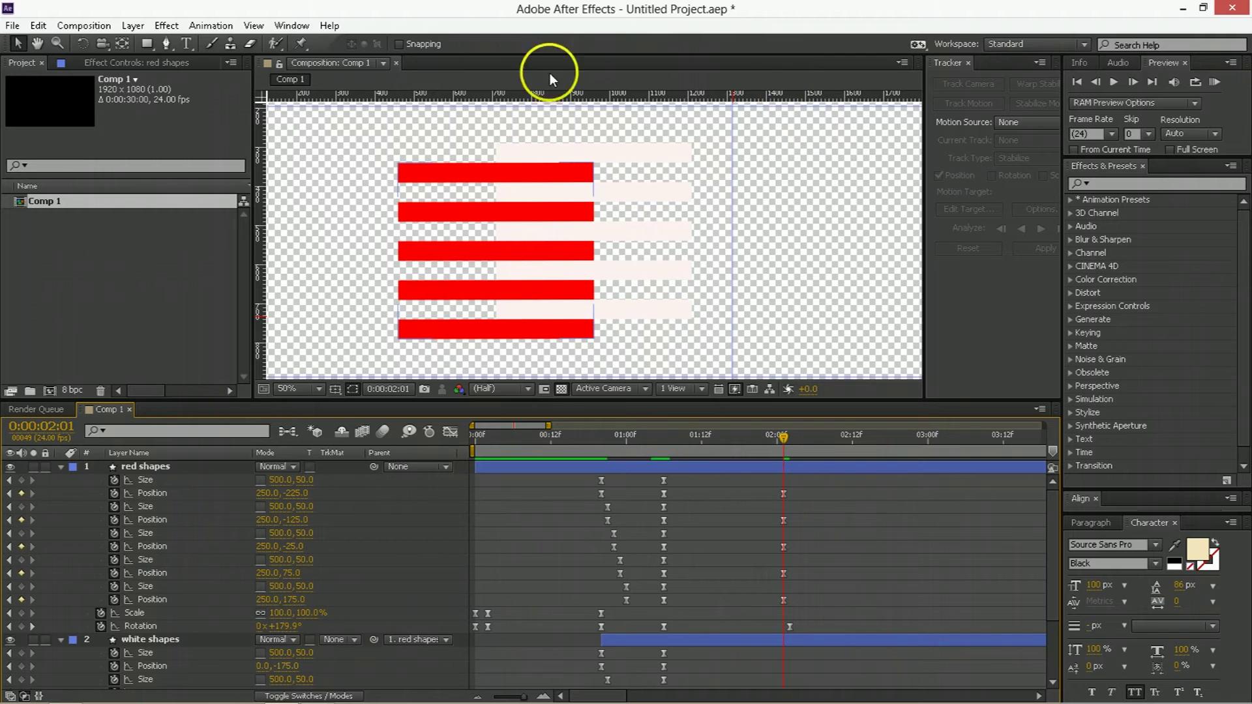
- Set the X positions of the white shapes layer's first three rectangle paths to -250 at 0:00:02:01
scroll(581, 523, "down", 3)
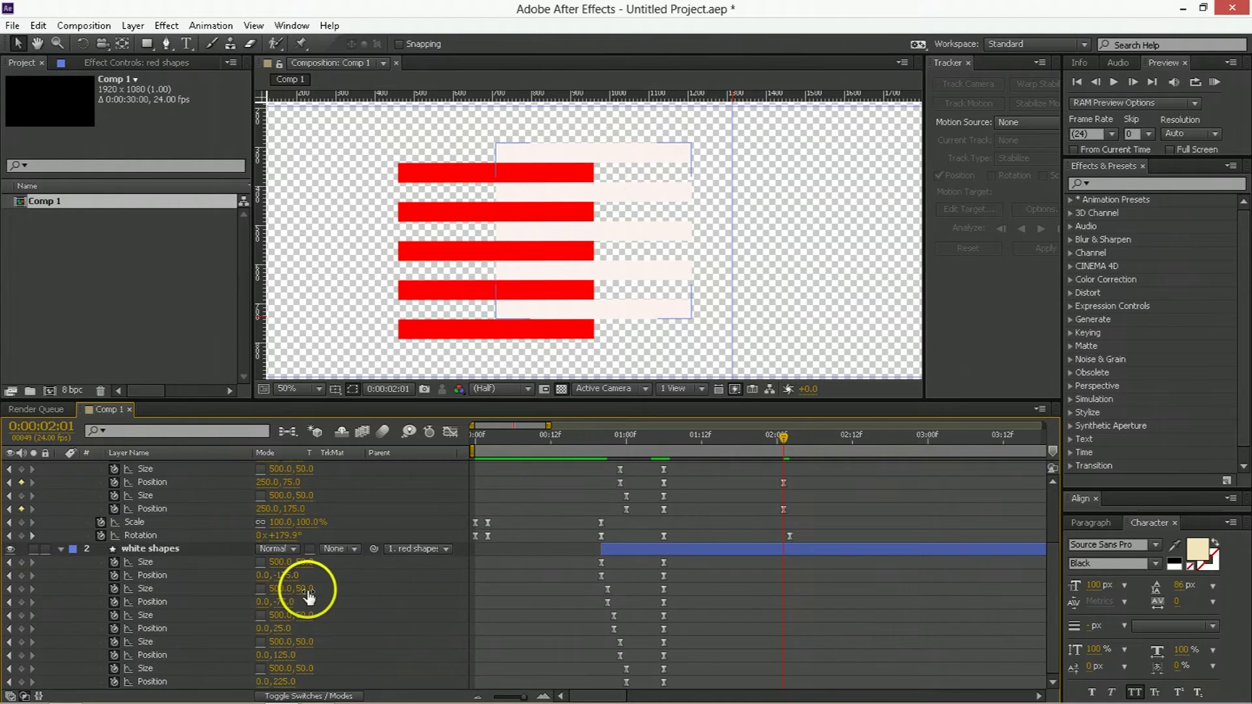
left_click(264, 575)
type("-250")
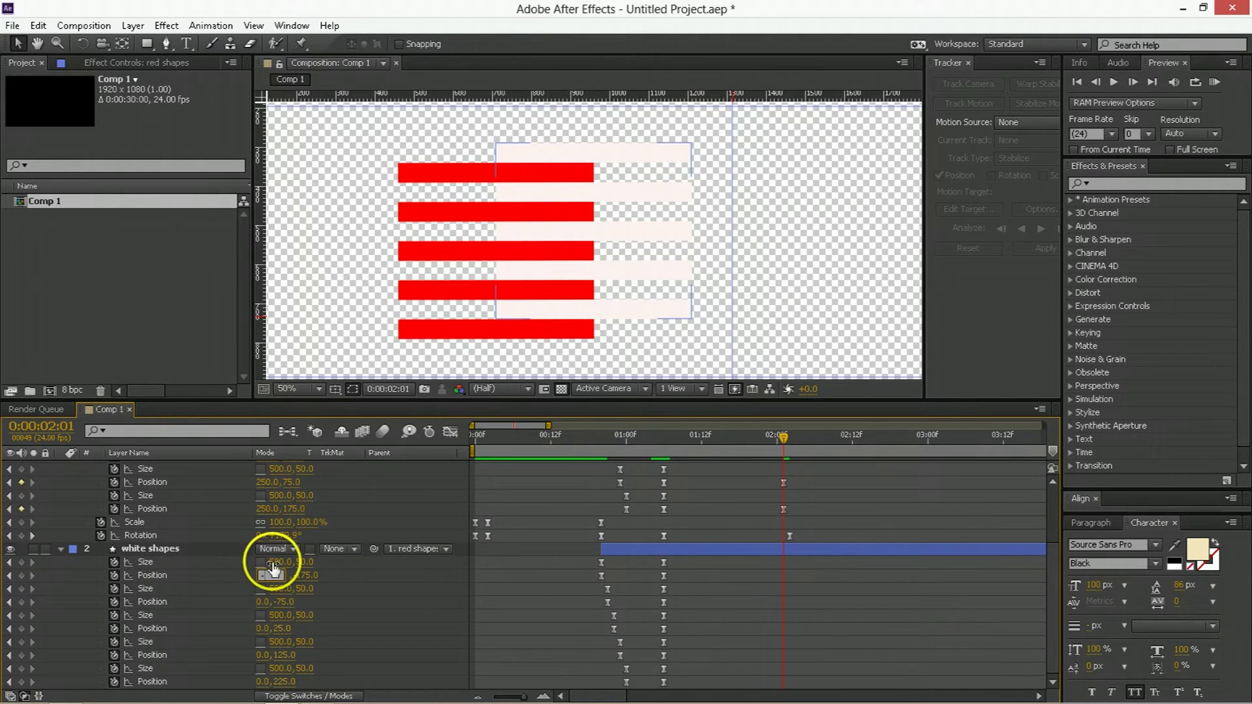
key("Return")
left_click(264, 602)
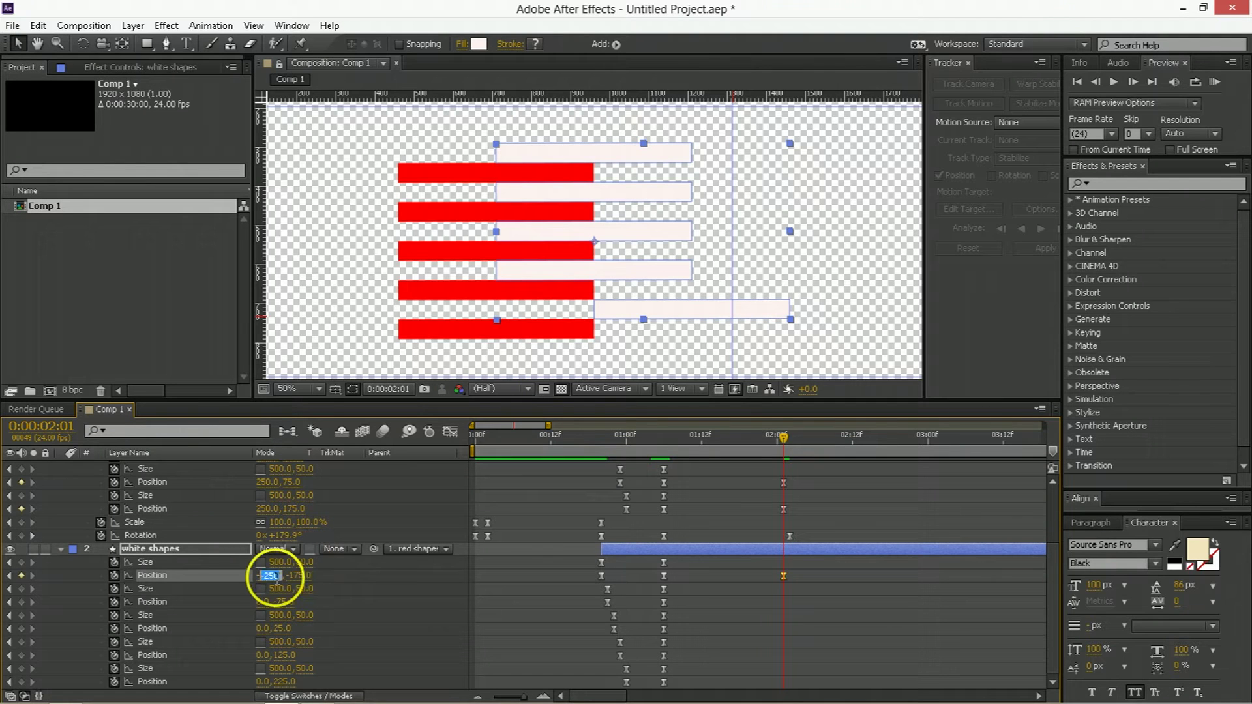
type("-250")
key("Return")
left_click(262, 628)
type("-250")
key("Return")
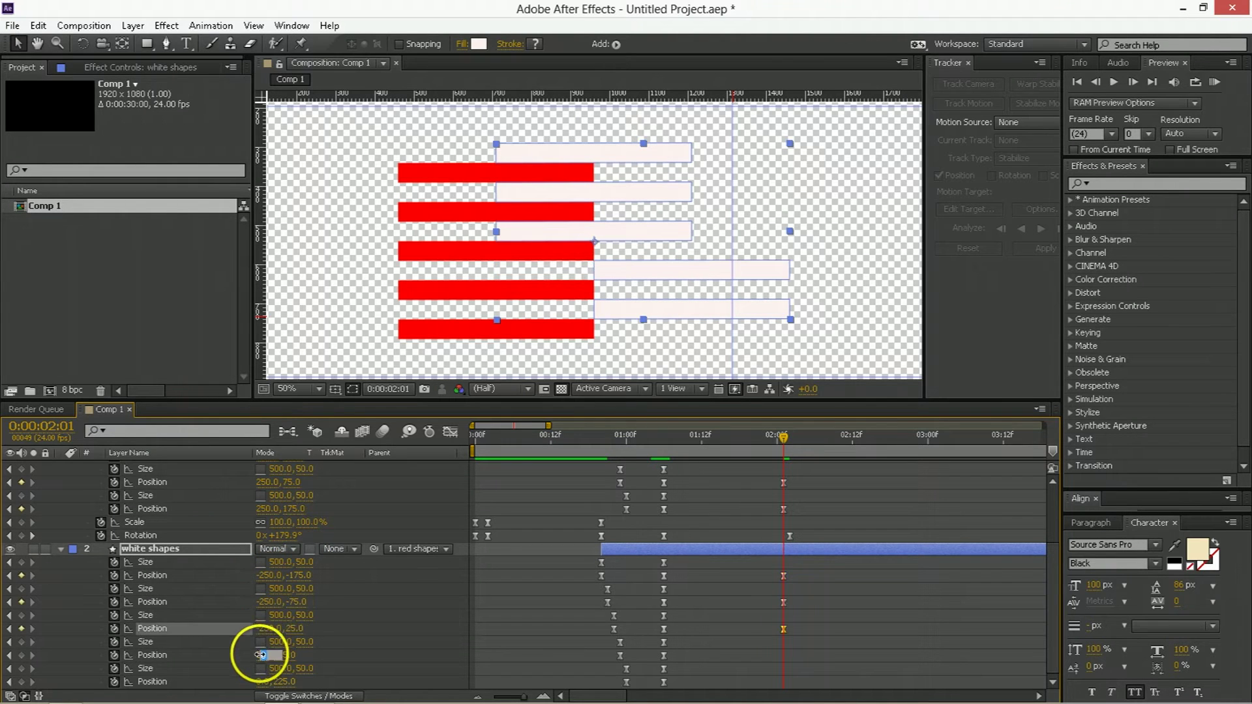
- Set the X positions of the white shapes layer's fourth and fifth rectangle paths to -250
left_click(263, 655)
type("-250")
key("Return")
left_click(264, 681)
type("-250")
key("Return")
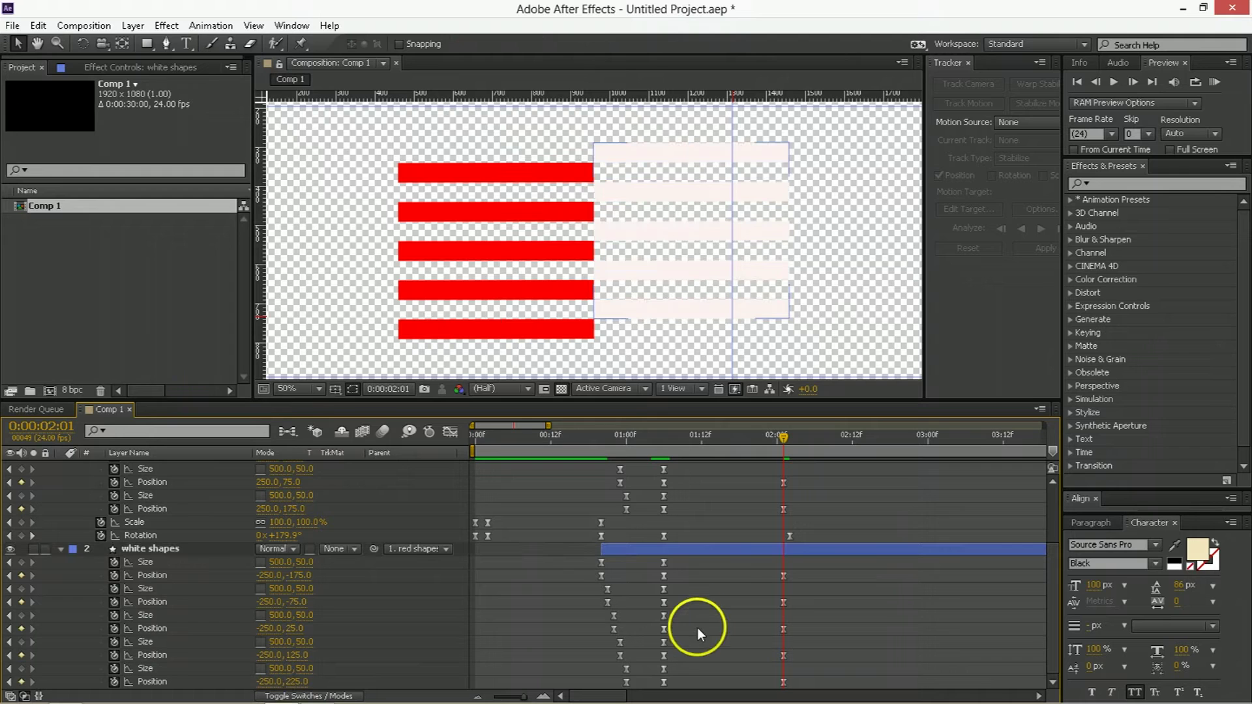
- Play back the rotating and sideways-separating strips from 0:00:01:07
key("comma")
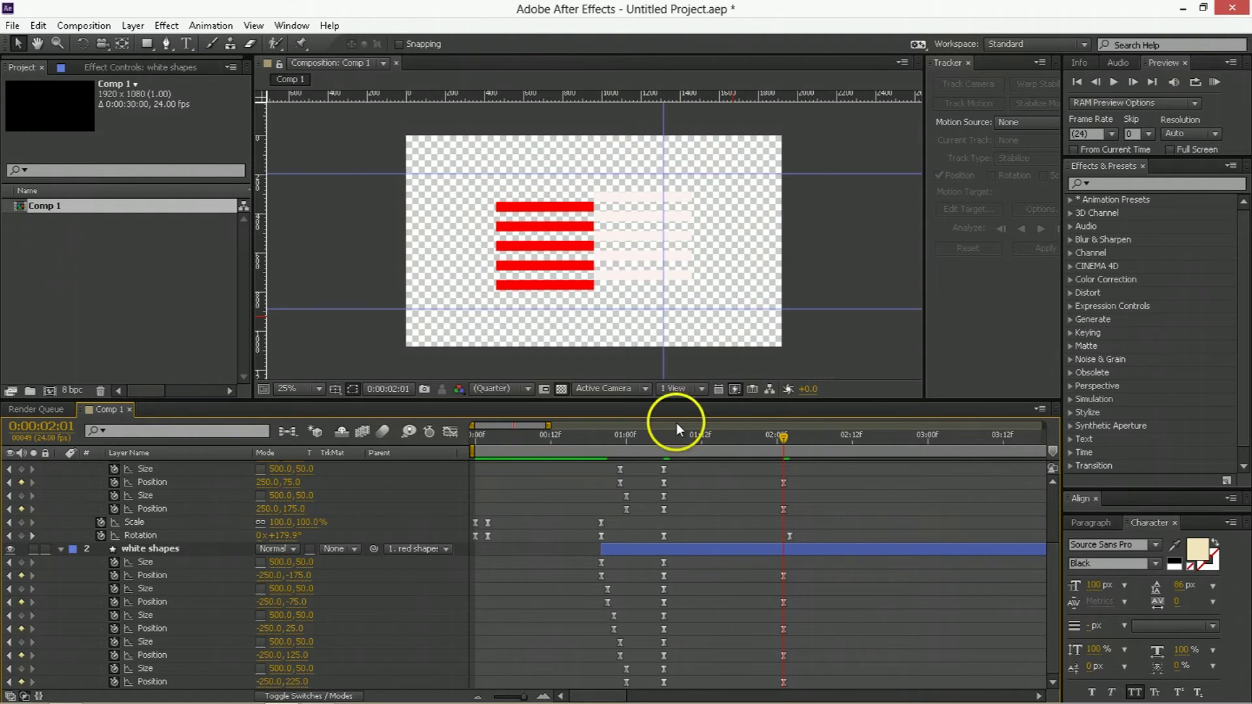
left_click(670, 436)
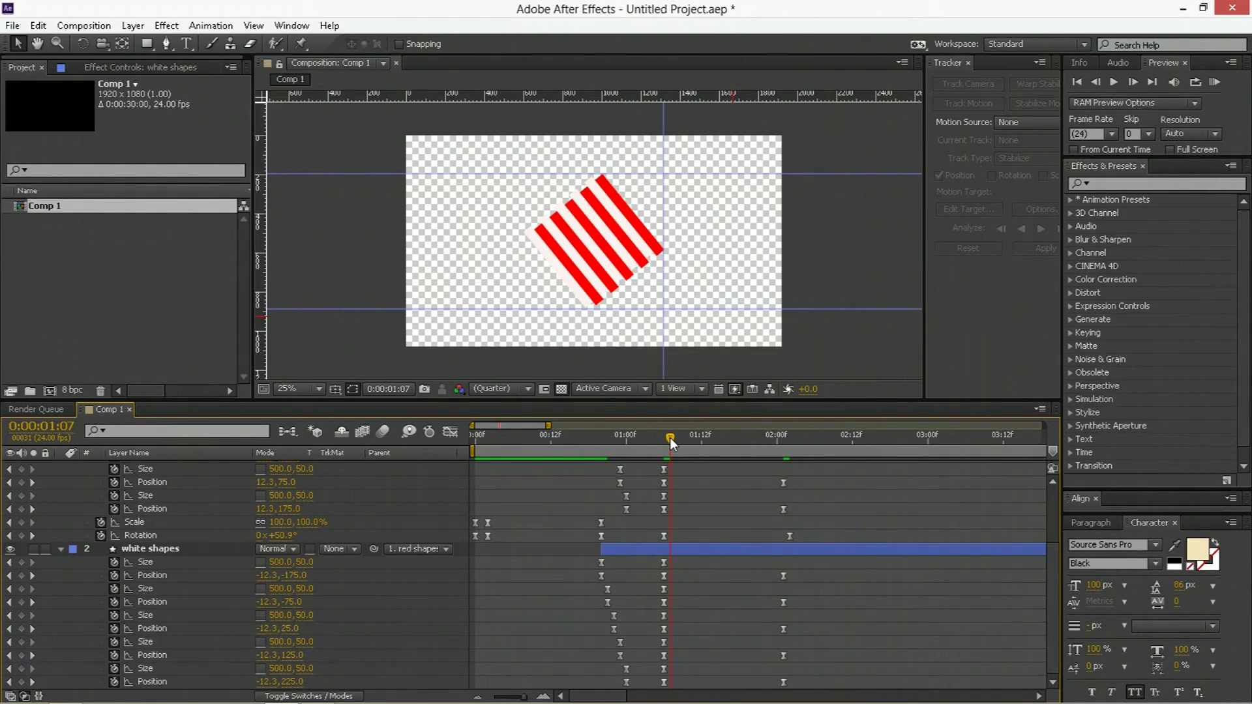
key("space")
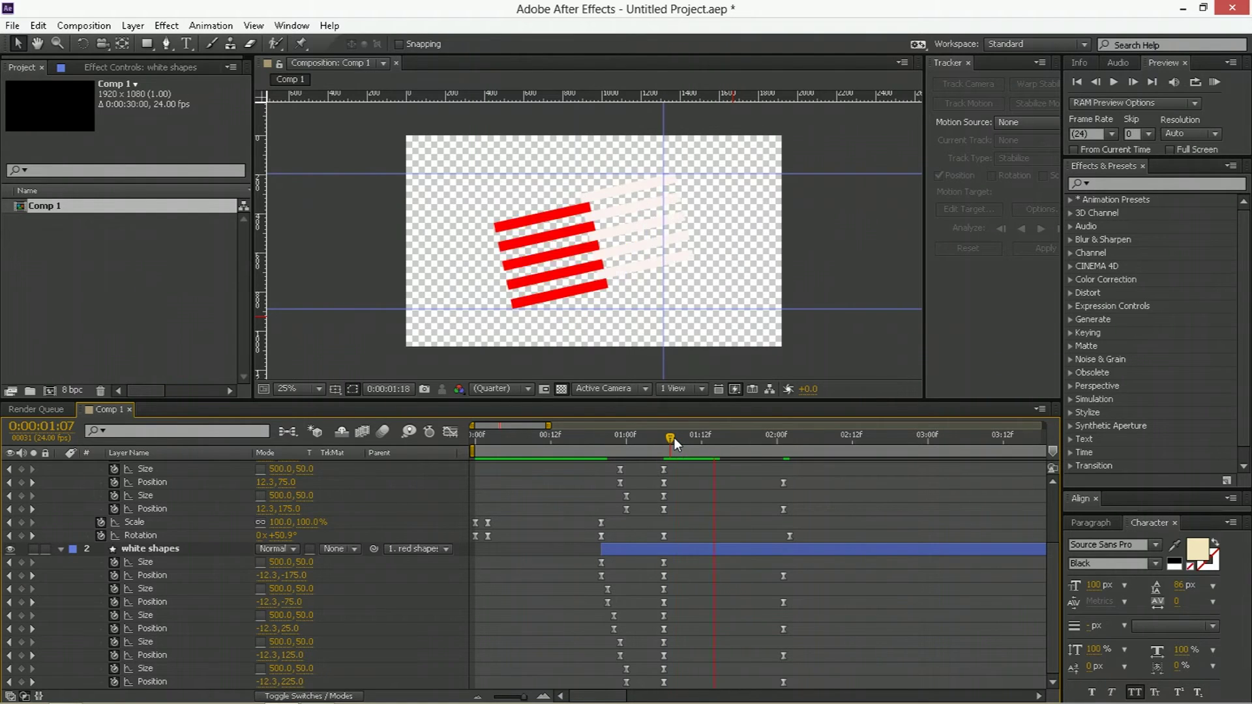
key("space")
- Turn off the transparency grid and play the animation from 0:00:01:06 against the black background
left_click(668, 441)
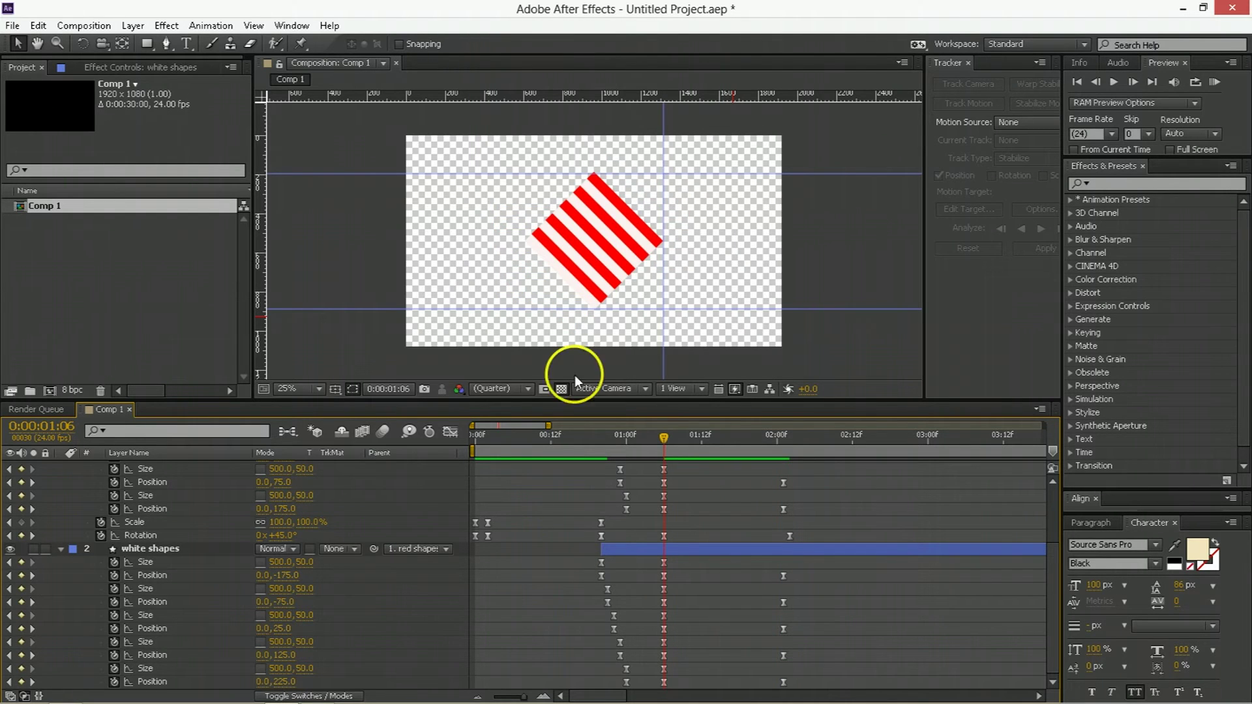
left_click(562, 389)
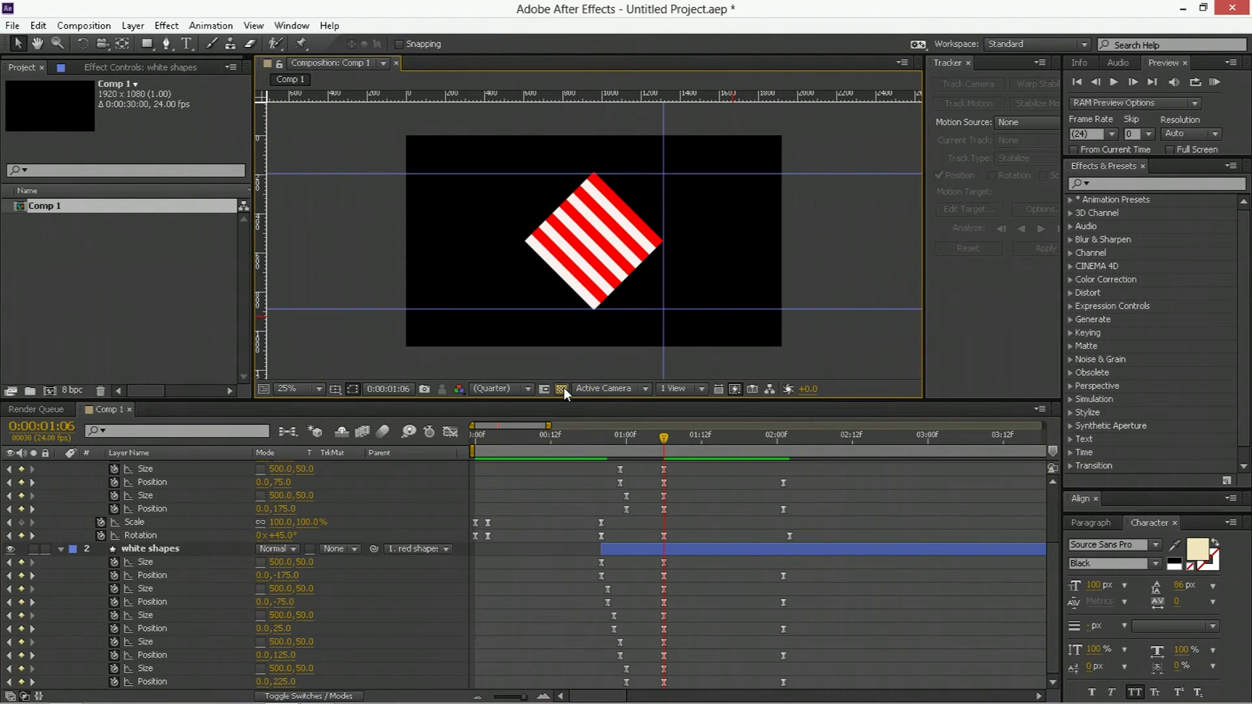
key("space")
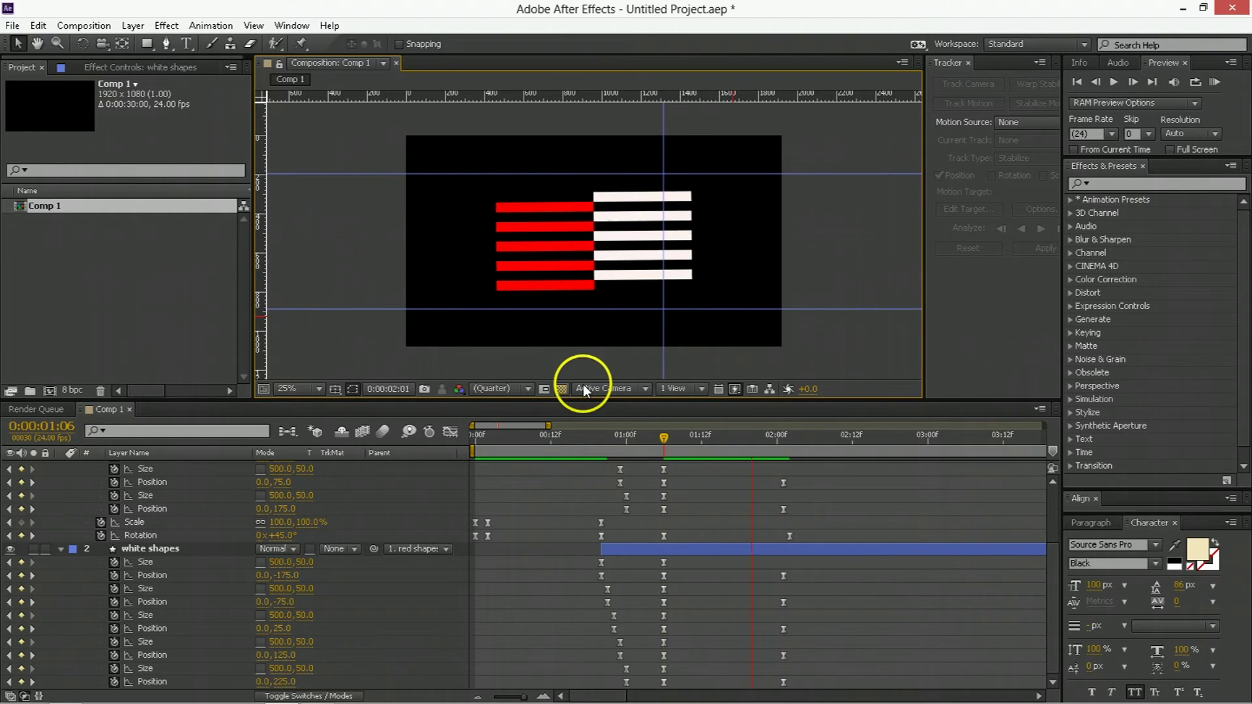
- Move the red shapes layer's final Rotation keyframe to 0:00:02:01, in line with the last Position keyframes
left_click_drag(796, 442, 783, 442)
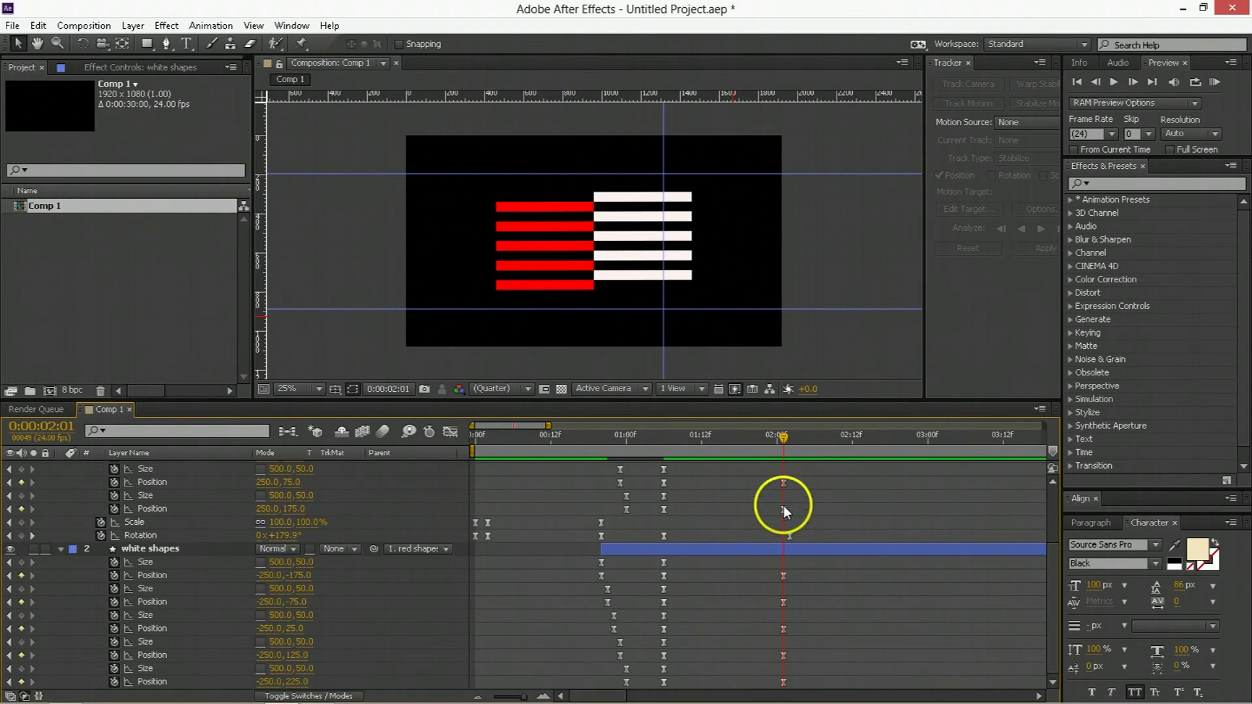
left_click(788, 535)
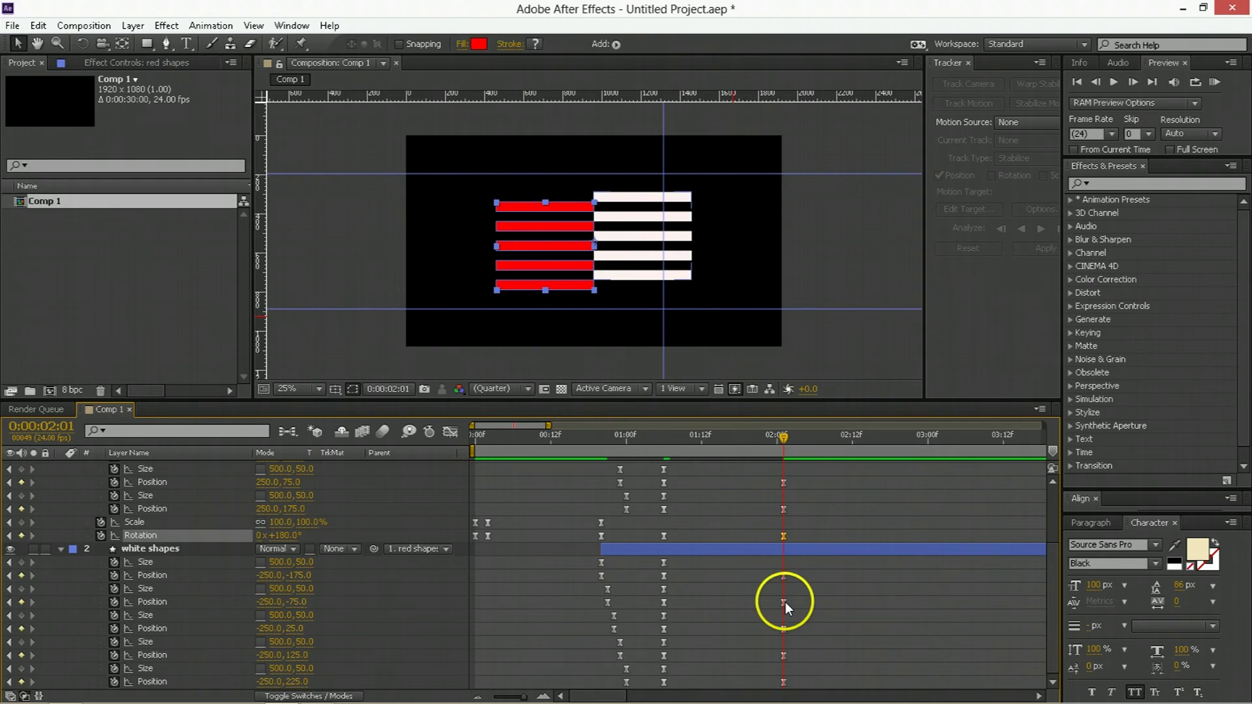
- Add Size keyframes at 0:00:02:01 for all five rectangle paths of the red shapes layer
scroll(785, 601, "up", 3)
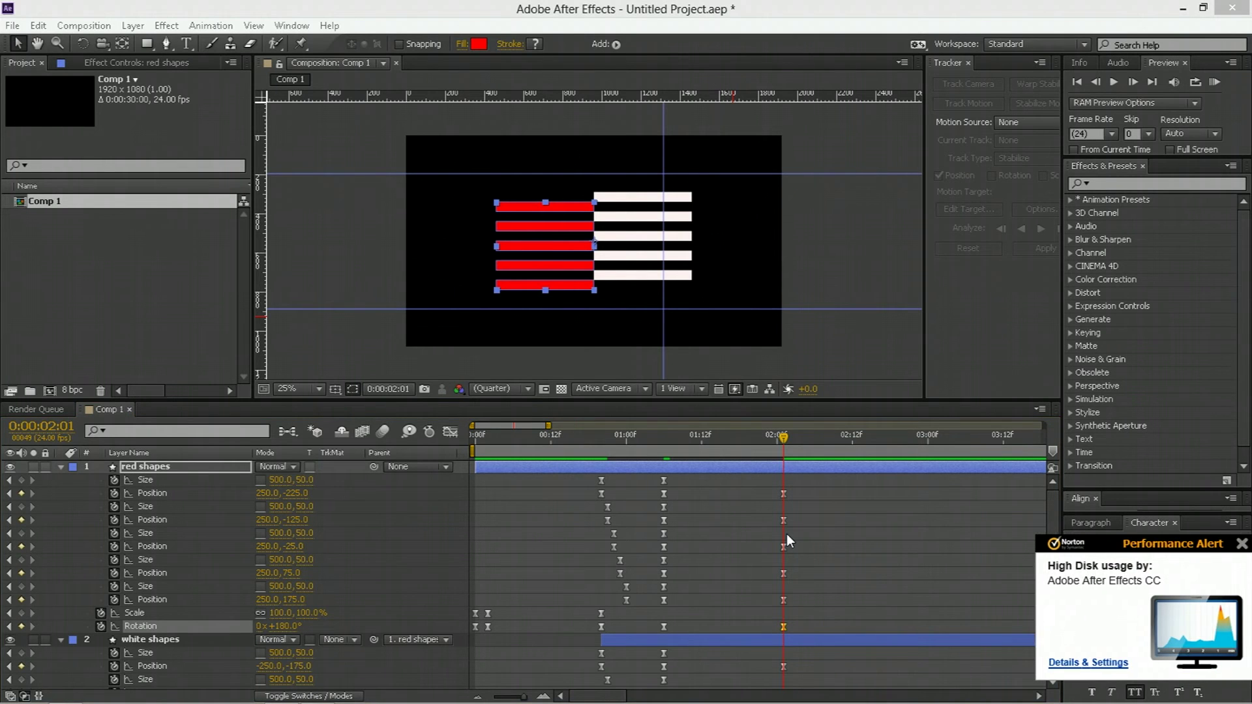
left_click(746, 477)
left_click(171, 599)
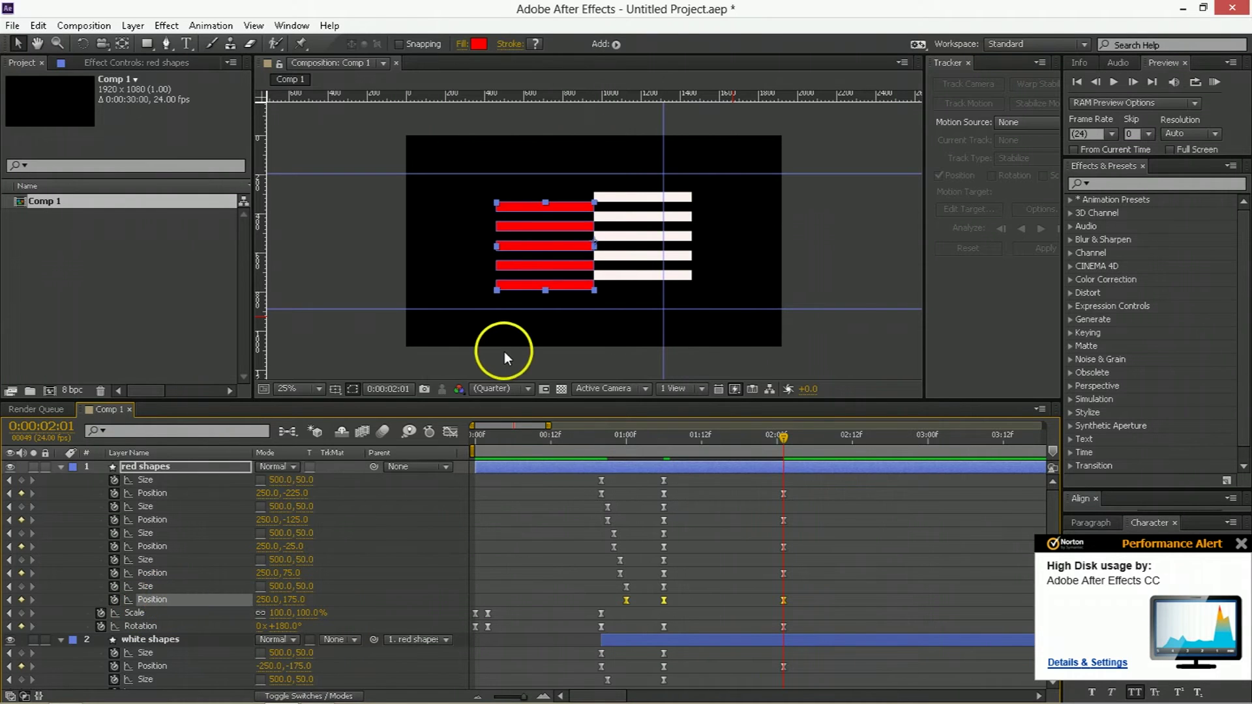
left_click(23, 586)
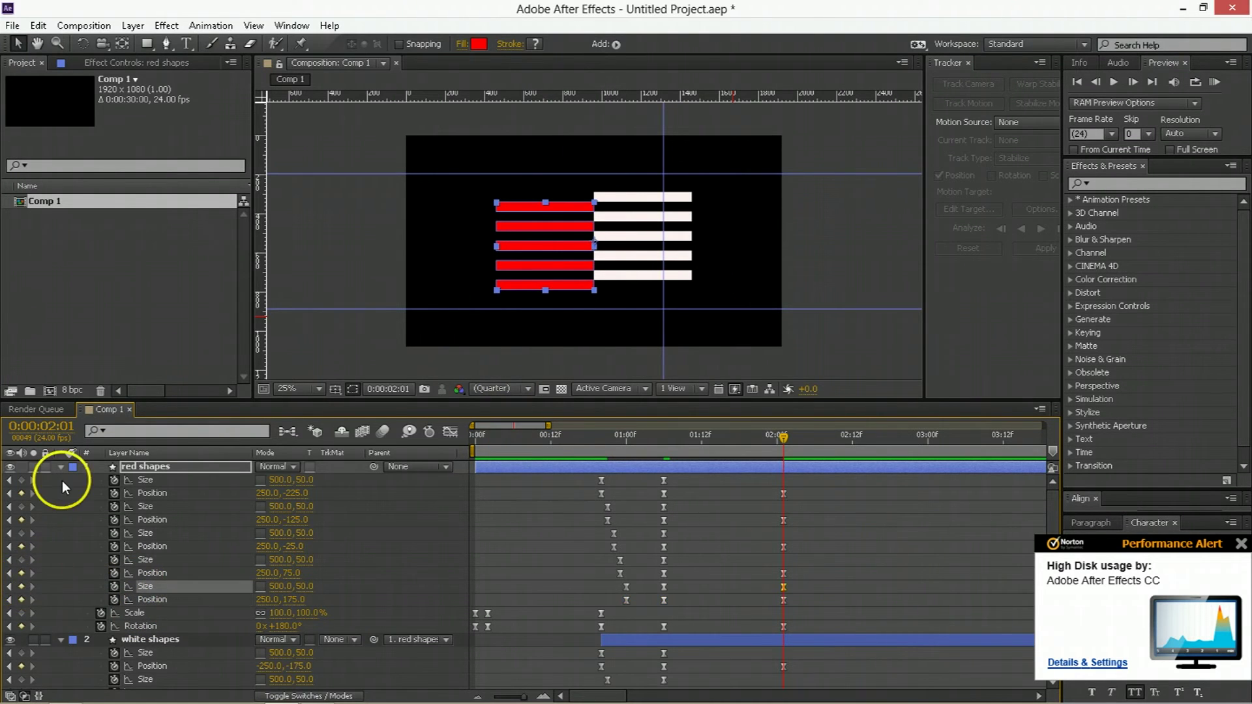
left_click(22, 480)
left_click(22, 507)
left_click(21, 533)
left_click(21, 560)
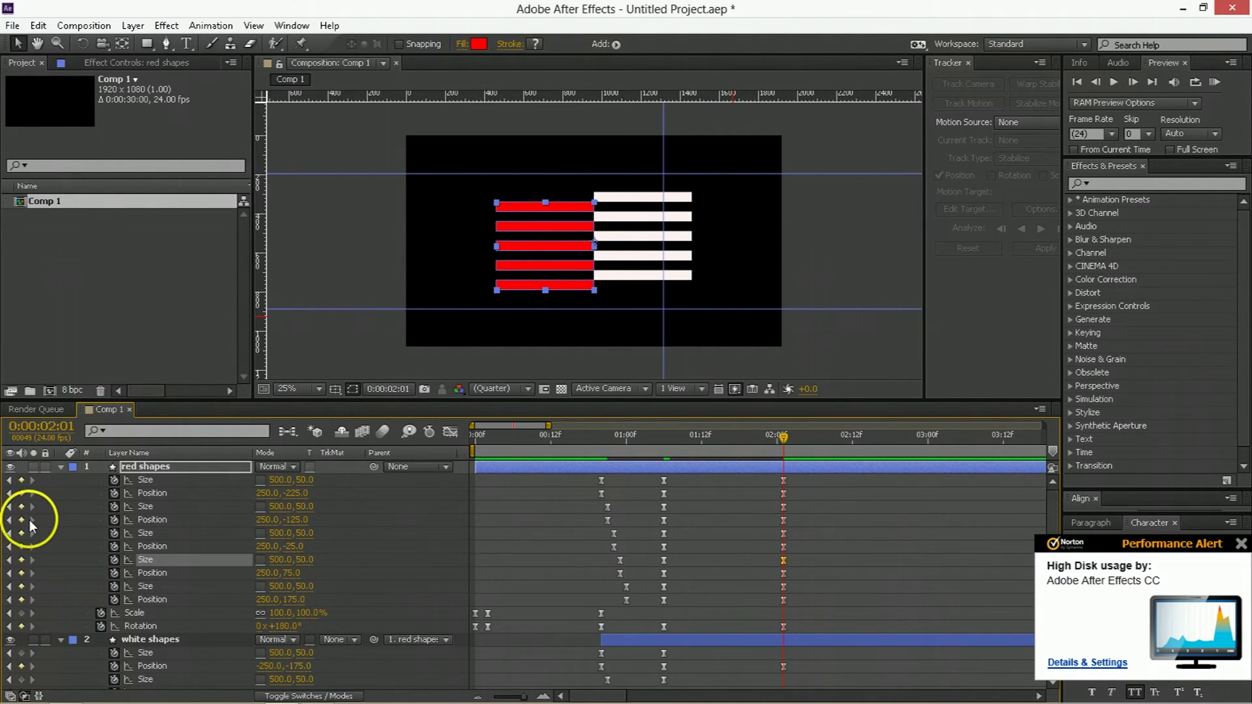
- Add Size keyframes at 0:00:02:01 for all five rectangle paths of the white shapes layer
scroll(29, 519, "down", 3)
left_click(784, 553)
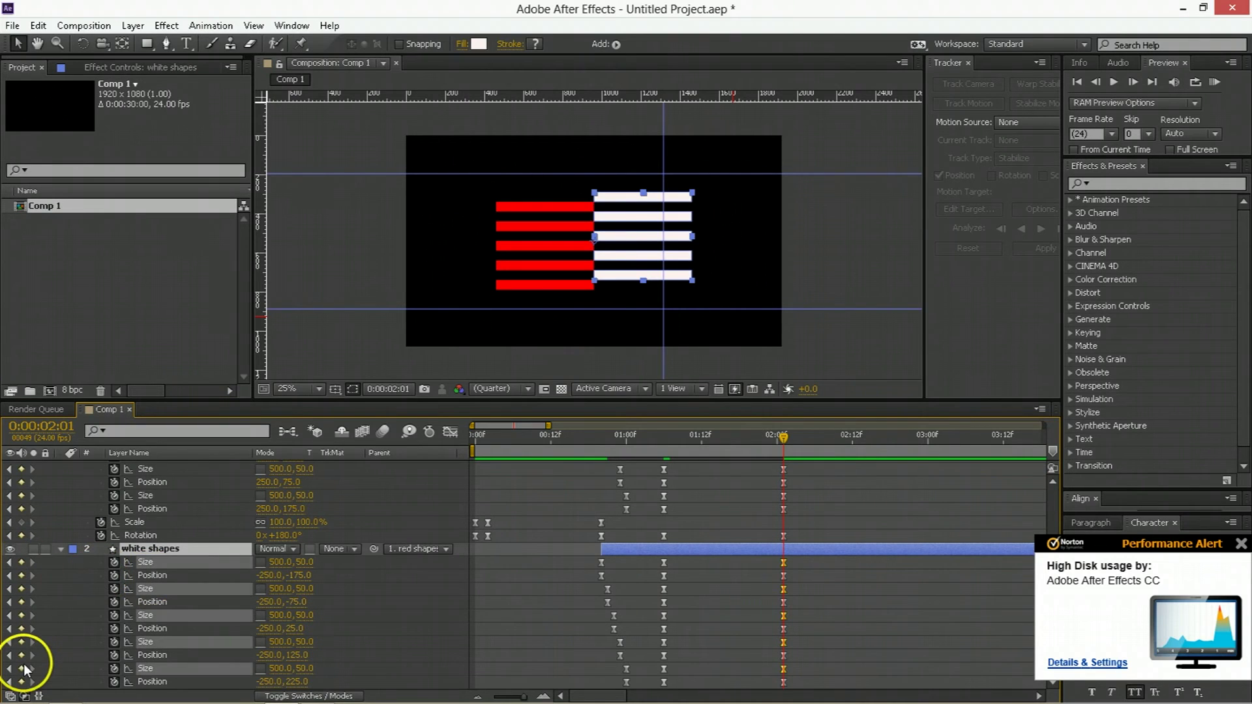
left_click(22, 668)
left_click(849, 598)
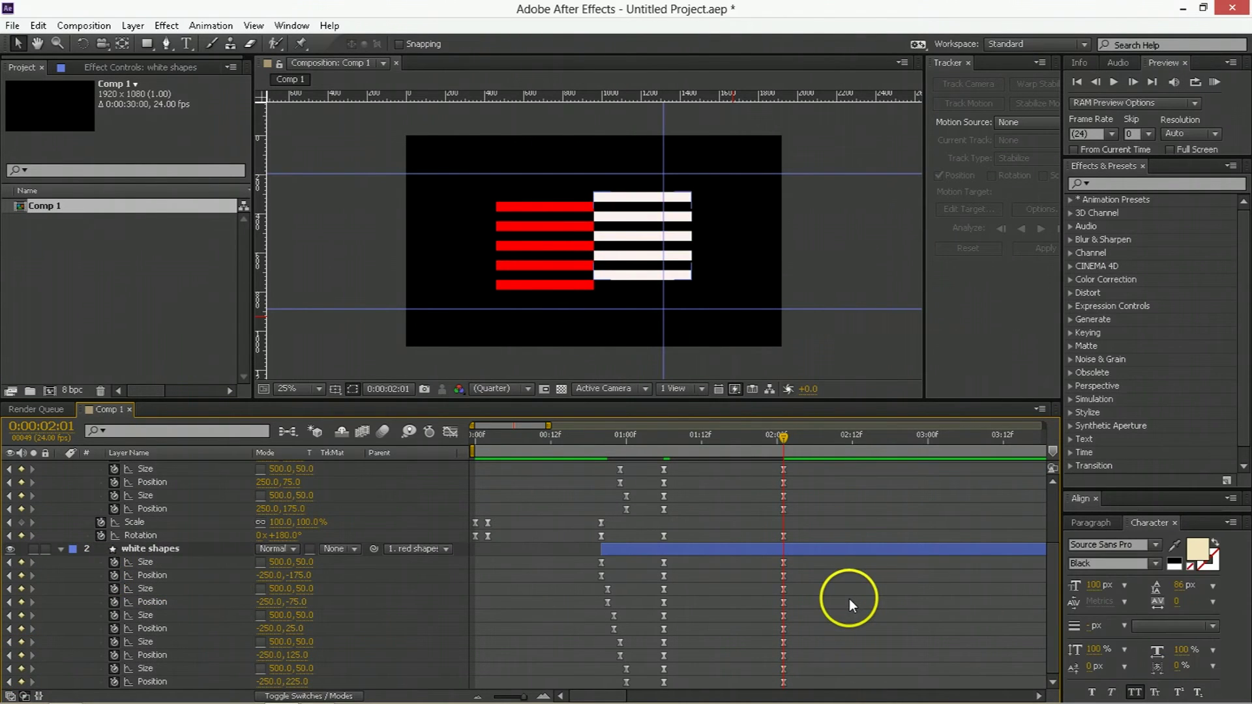
- At 0:00:02:11, set the red shapes layer's first rectangle path to a Size width of 950 and an X position of 0
scroll(849, 598, "up", 3)
left_click(782, 449)
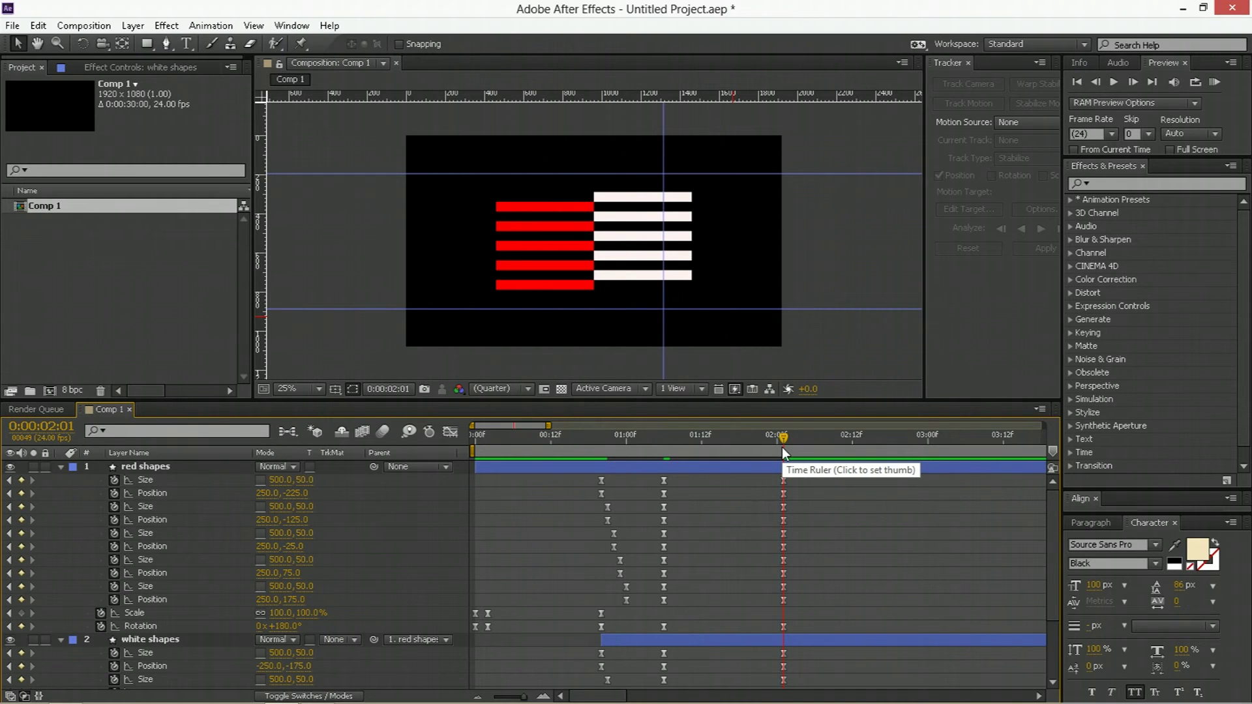
key("shift+Page_Down")
key("shift+Page_Down")
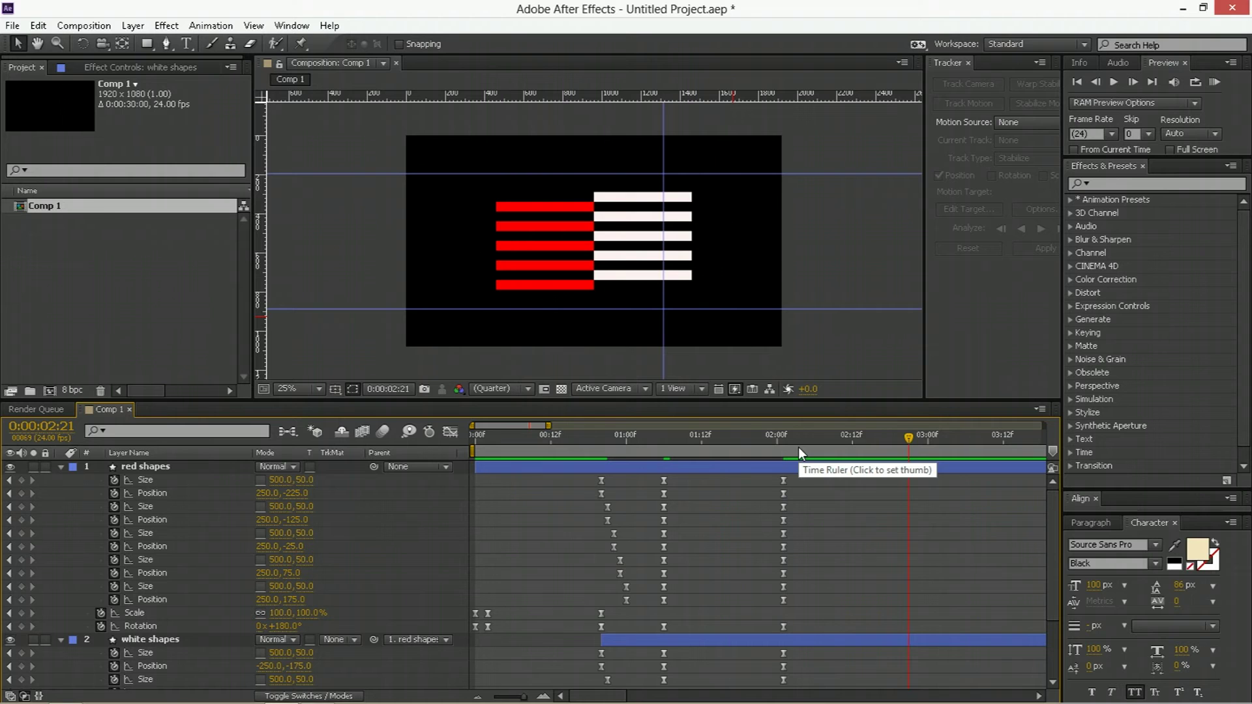
key("shift+Page_Up")
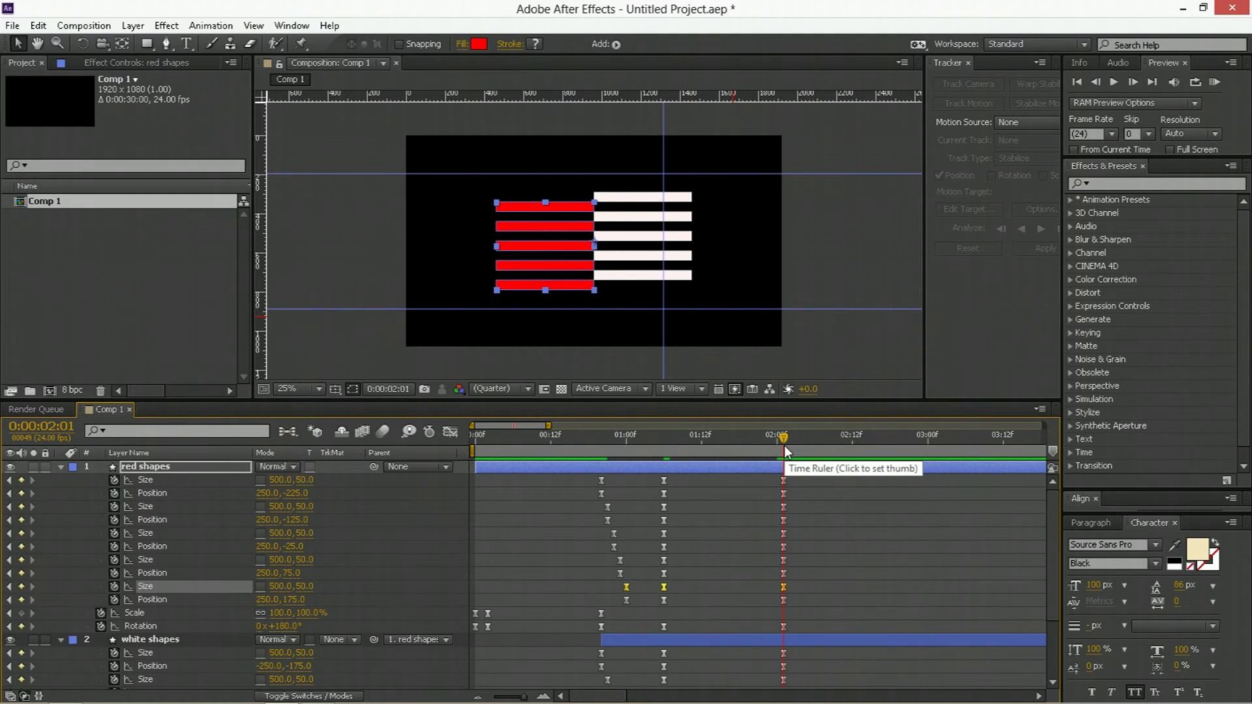
key("shift+Page_Down")
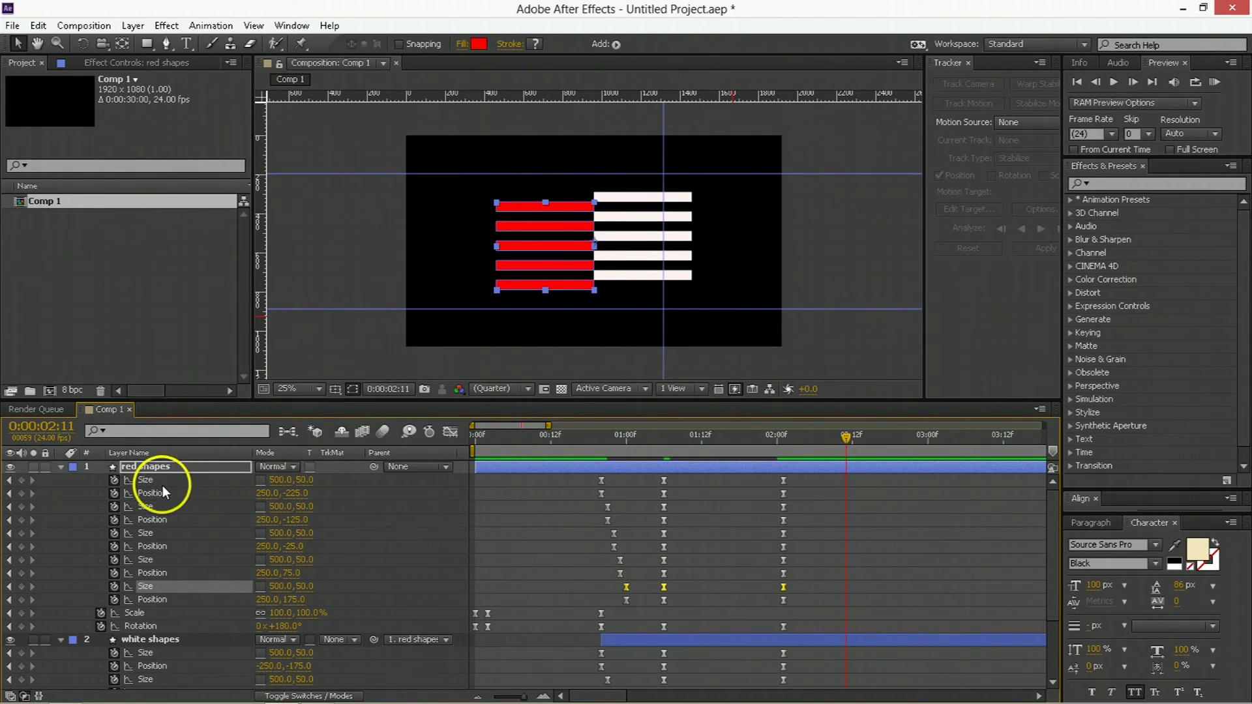
left_click(270, 480)
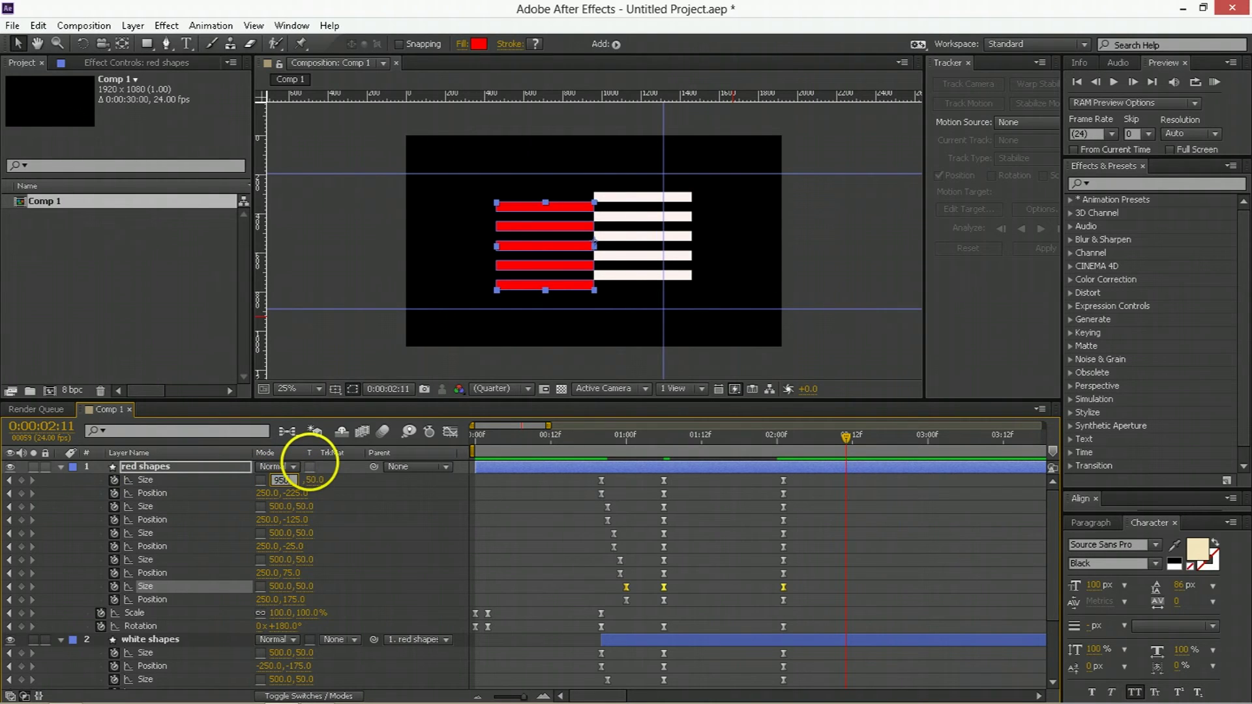
left_click(264, 493)
type("0")
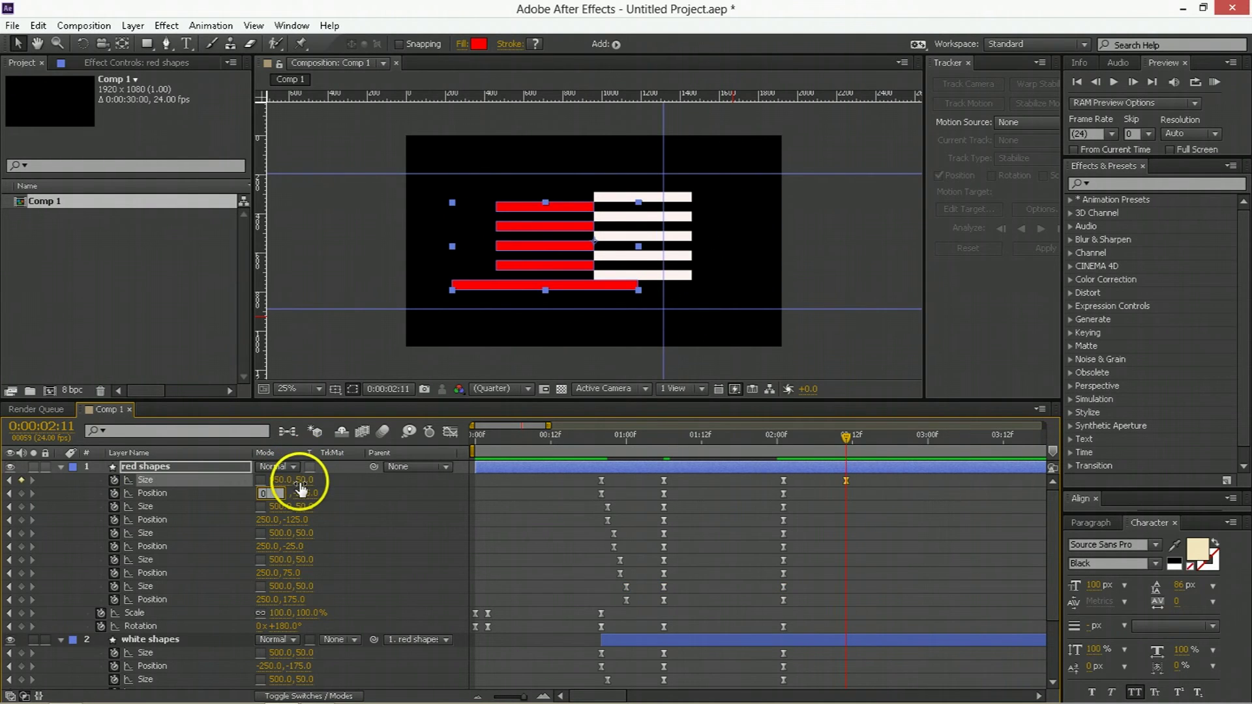
key("Return")
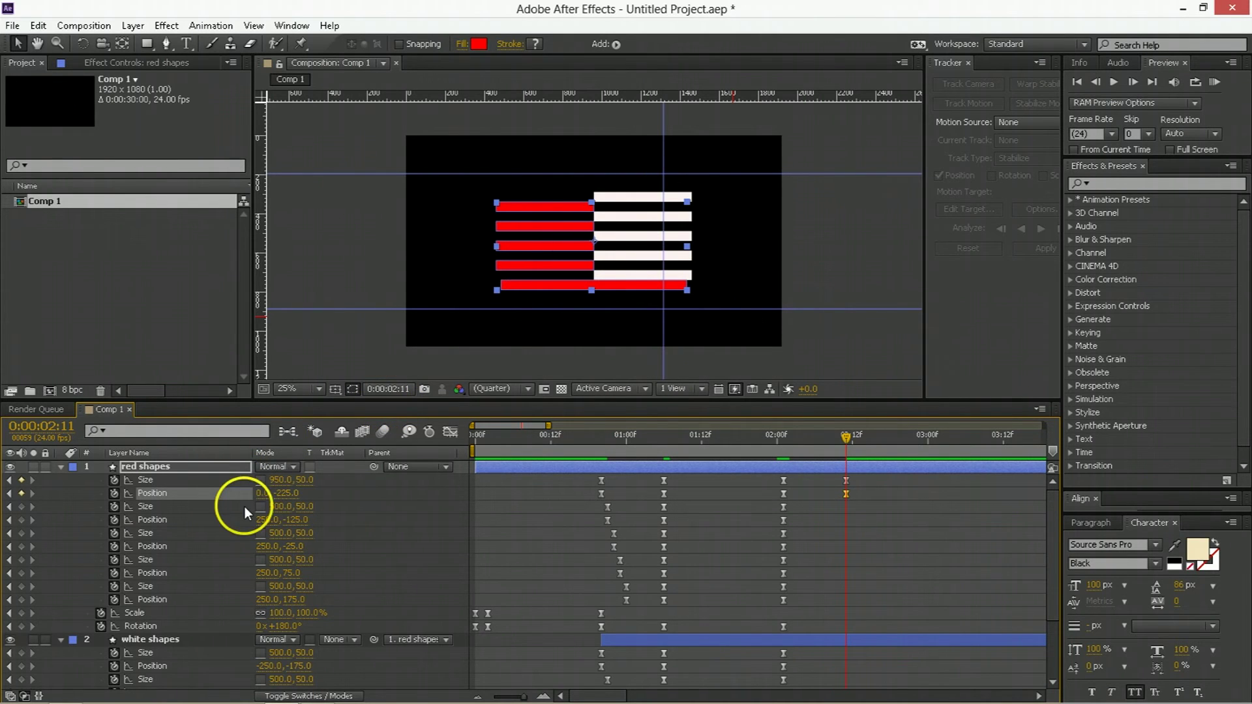
- Set the red shapes layer's second rectangle path to a Size width of 950 and an X position of 0
left_click(281, 507)
type("950")
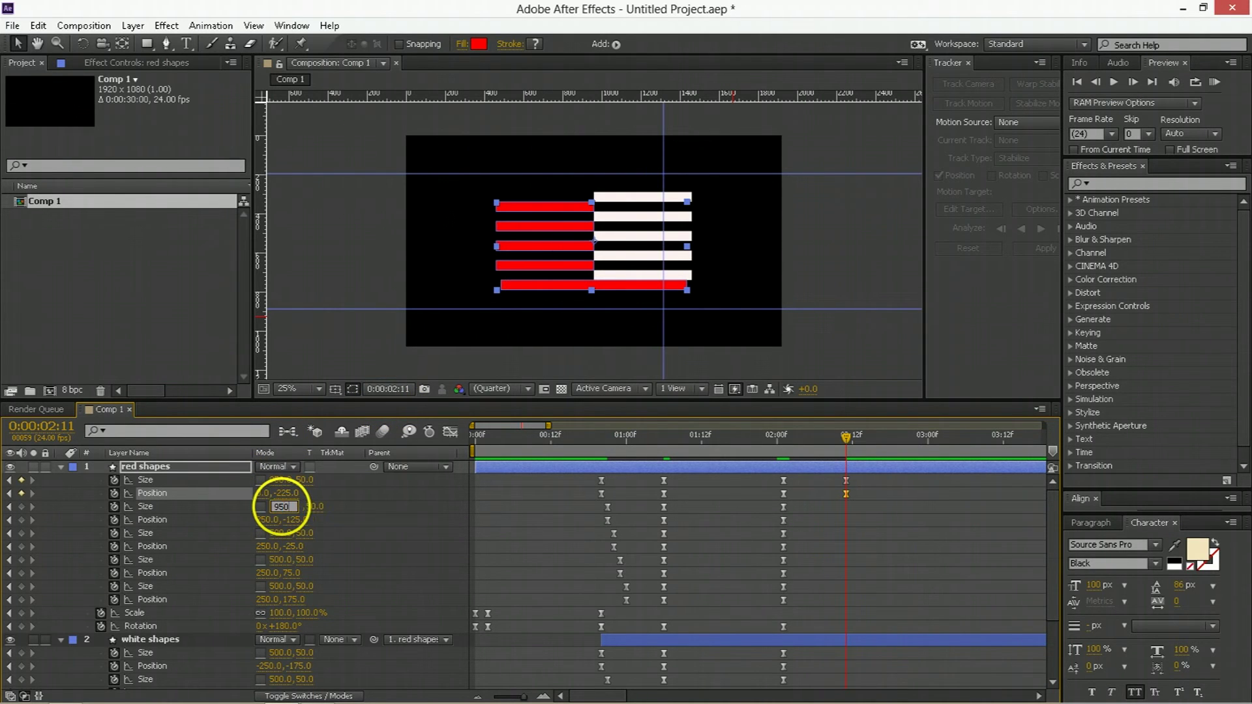
key("Tab")
key("Tab")
key("Tab")
key("shift+Tab")
type("0")
key("Return")
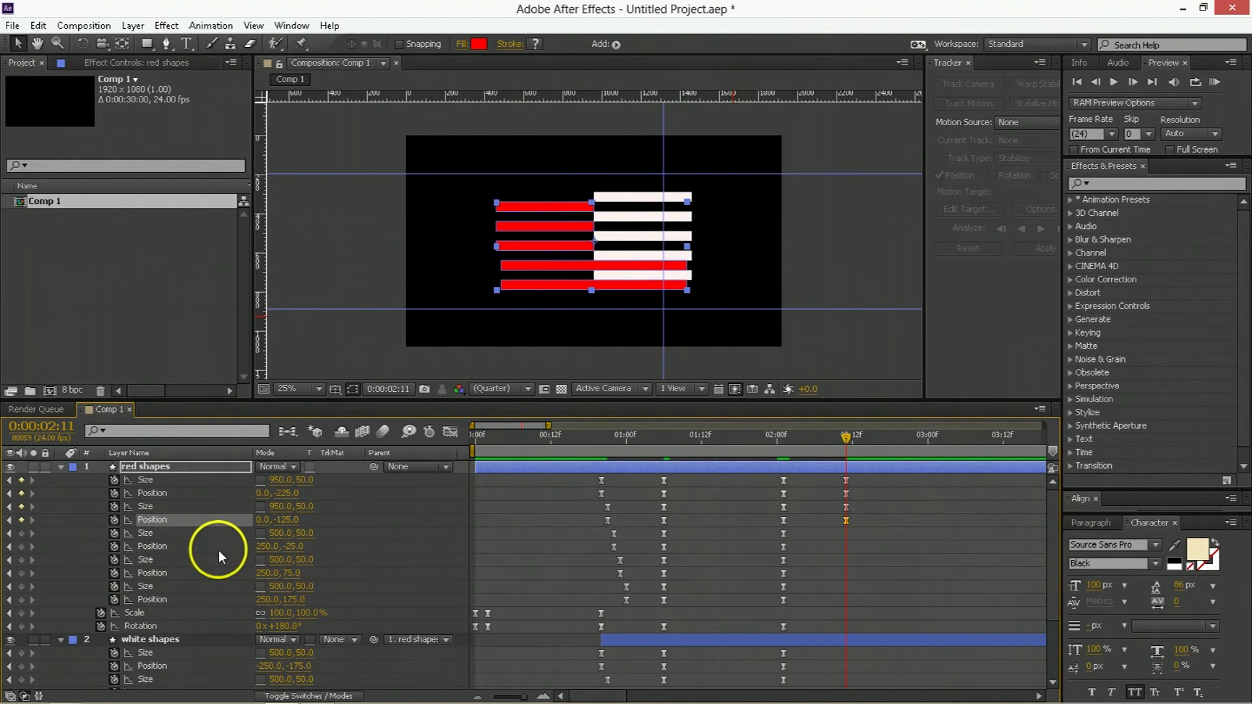
- Set the red shapes layer's third rectangle path to an X position of 0 and a Size width of 950
left_click(187, 545)
left_click(268, 546)
type("0")
key("shift+Tab")
key("shift+Tab")
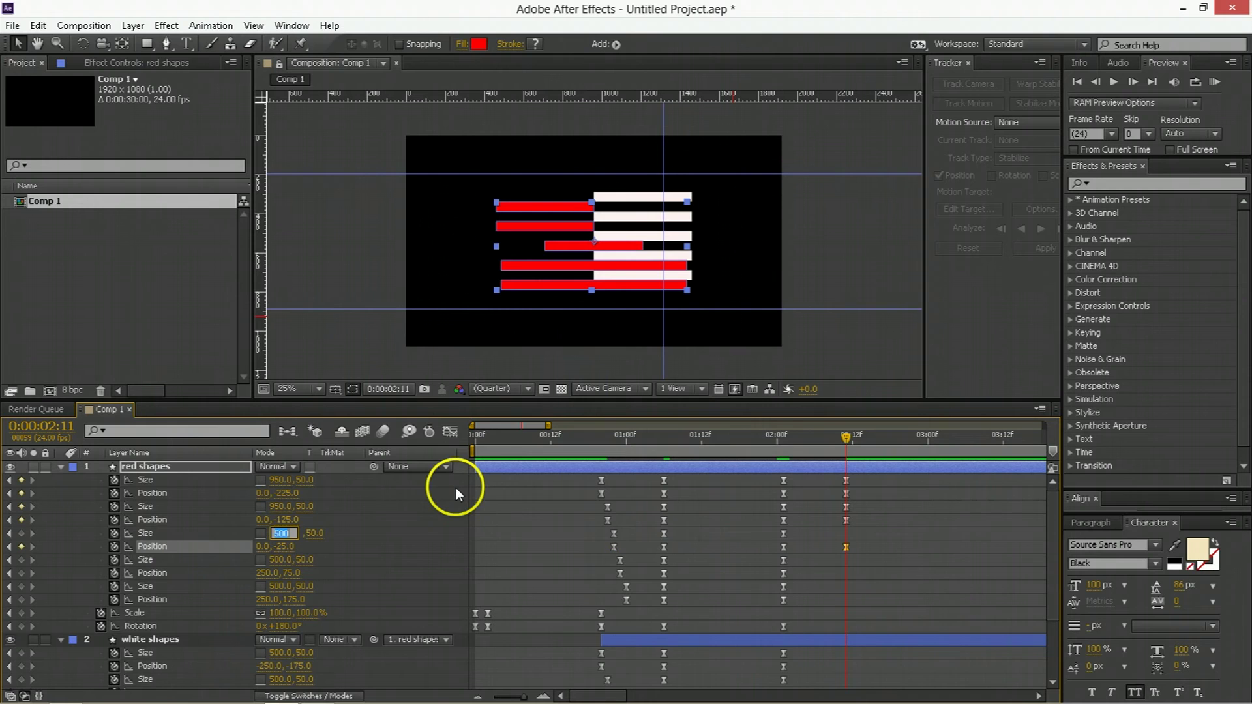
type("950")
key("Return")
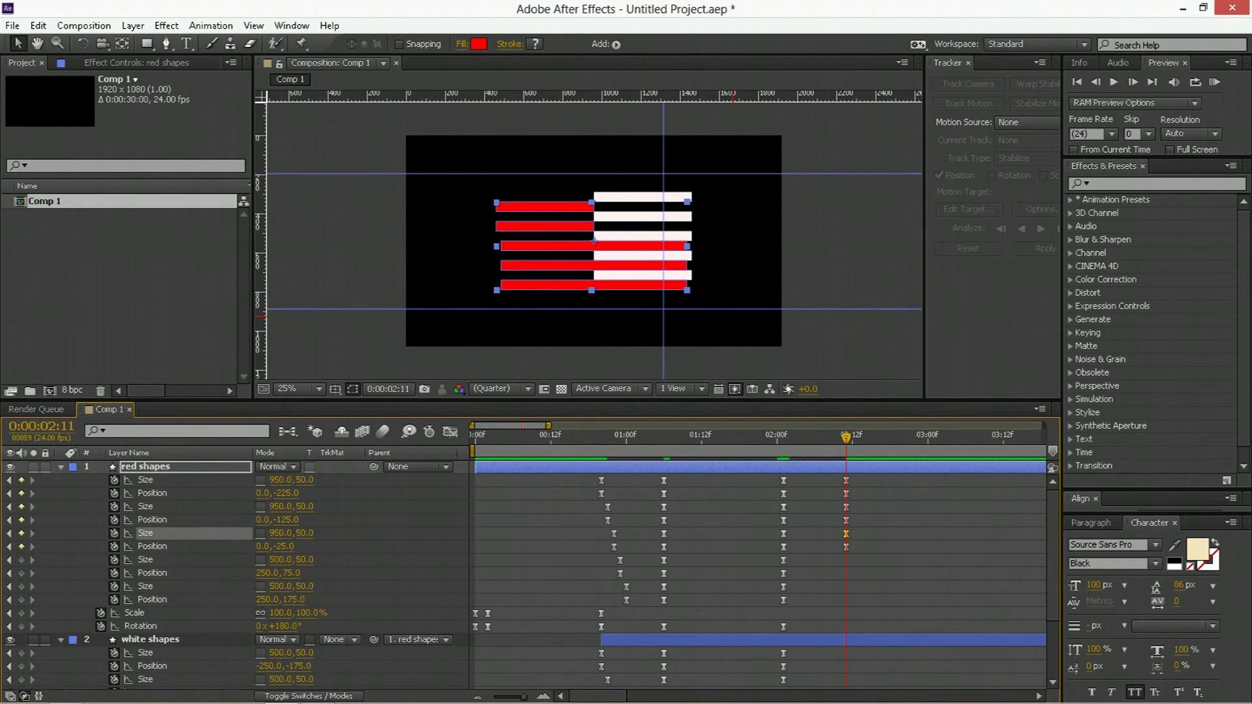
- Set the white shapes layer's first rectangle path to a Size width of 950 and an X position of 0
scroll(380, 592, "down", 1)
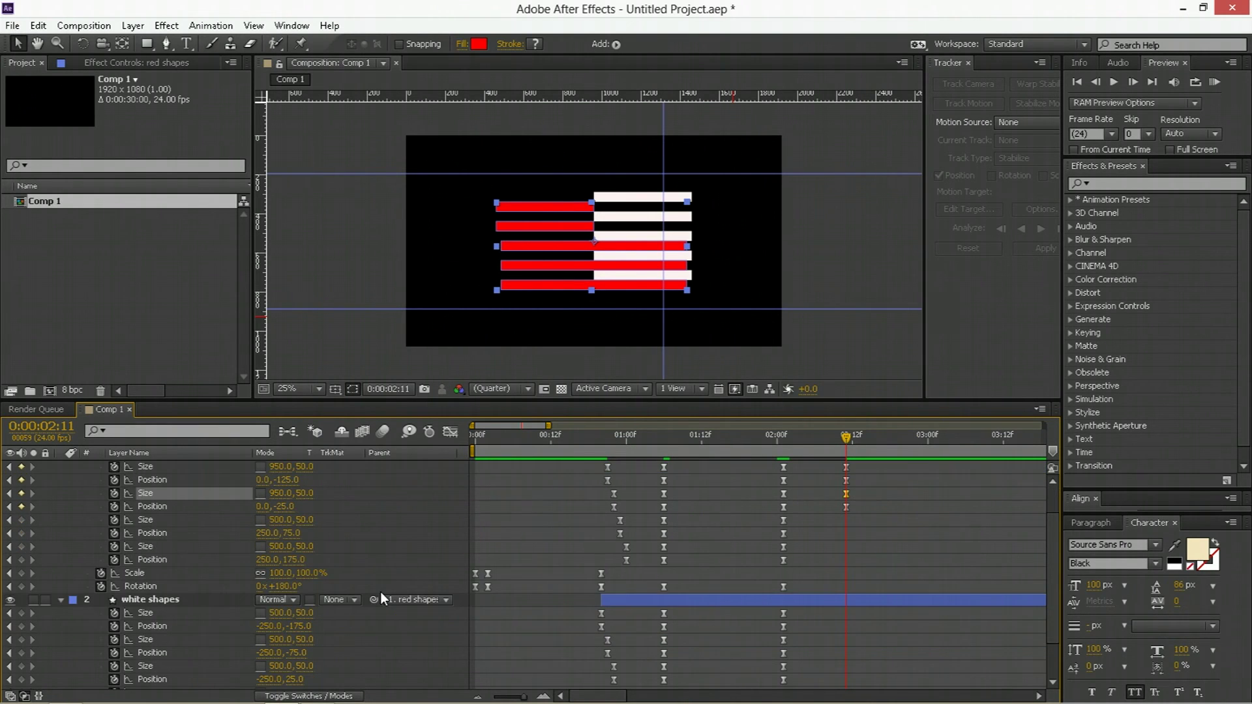
scroll(381, 592, "down", 1)
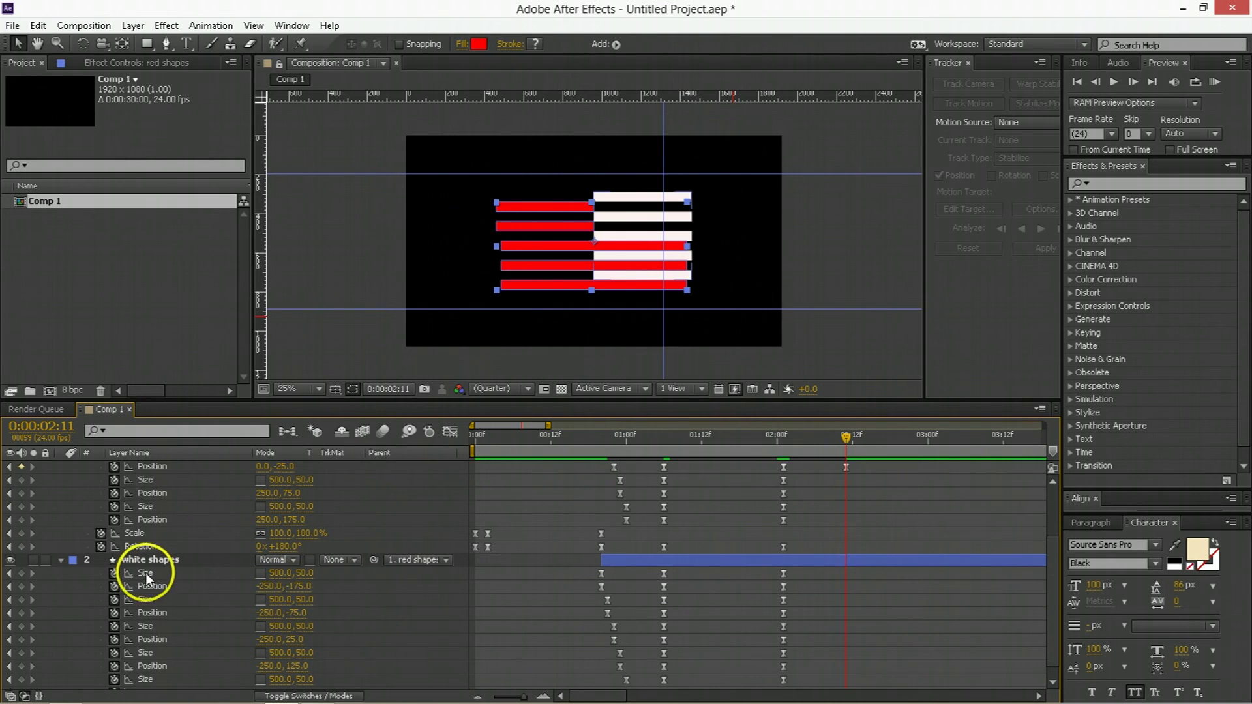
left_click(280, 574)
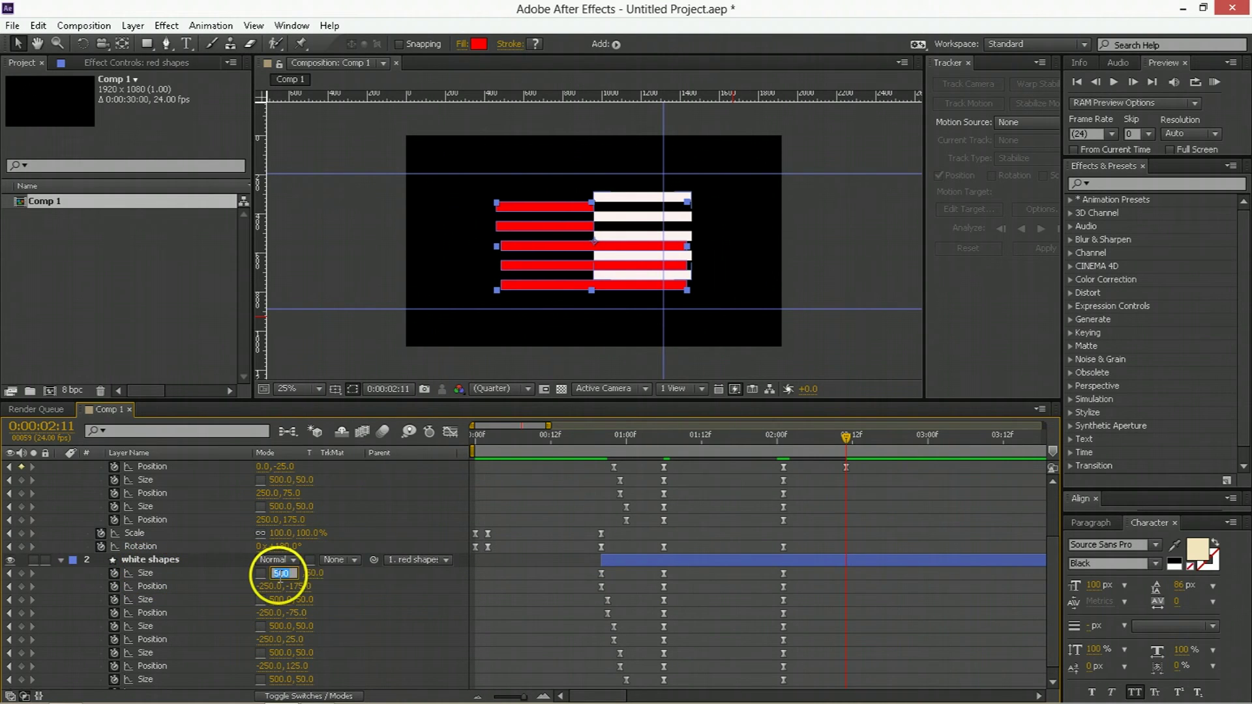
type("950")
key("Tab")
key("Tab")
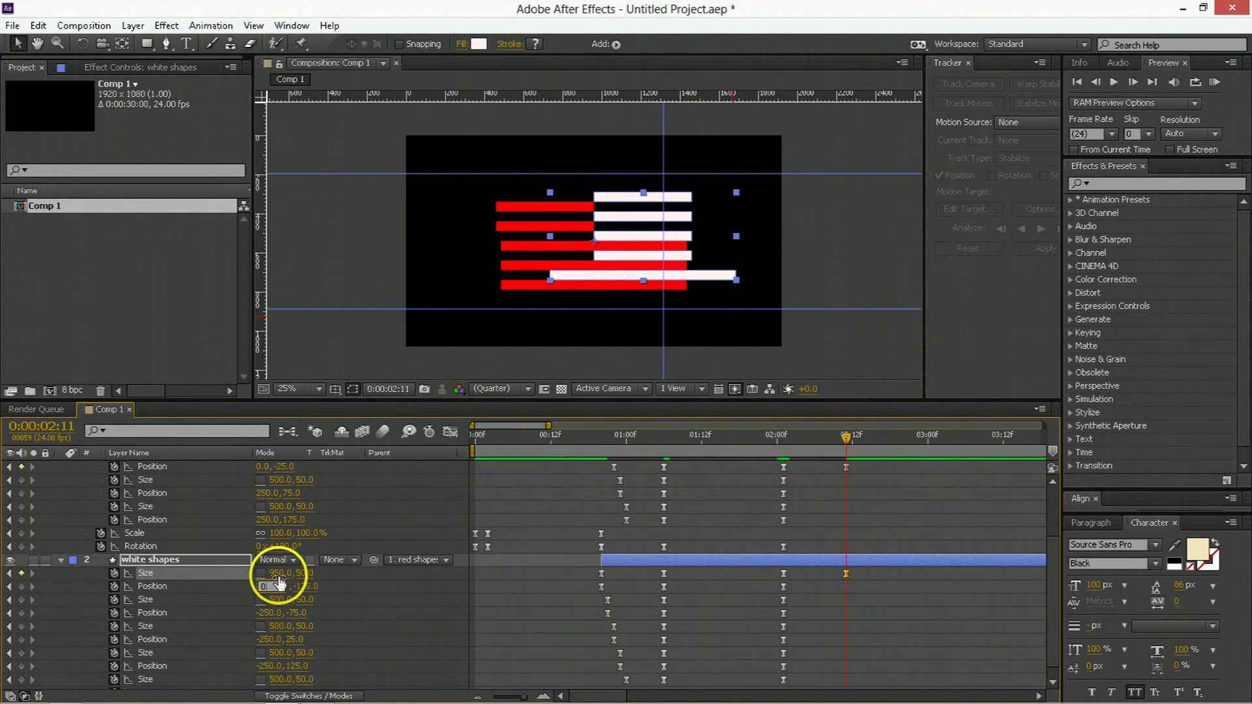
type("0")
- Set the white shapes layer's second rectangle path to a Size width of 950 and an X position of 0
key("Tab")
key("Tab")
type("950")
key("Tab")
key("Tab")
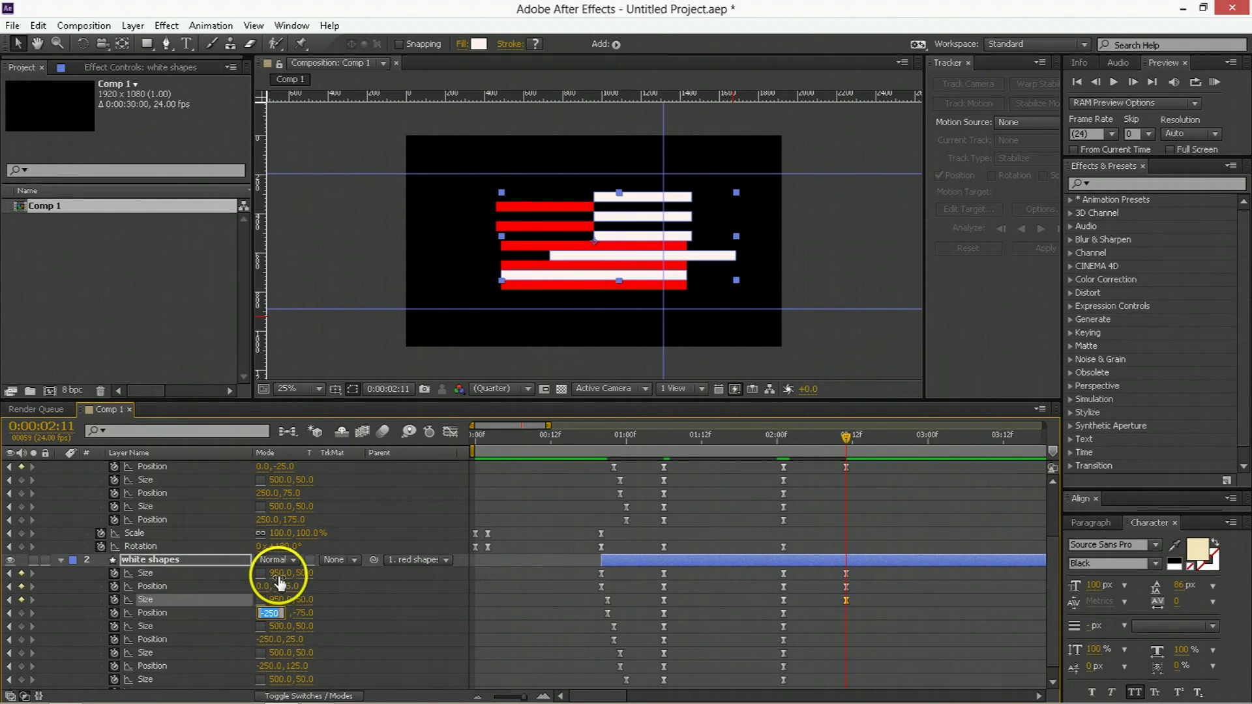
type("0")
key("Return")
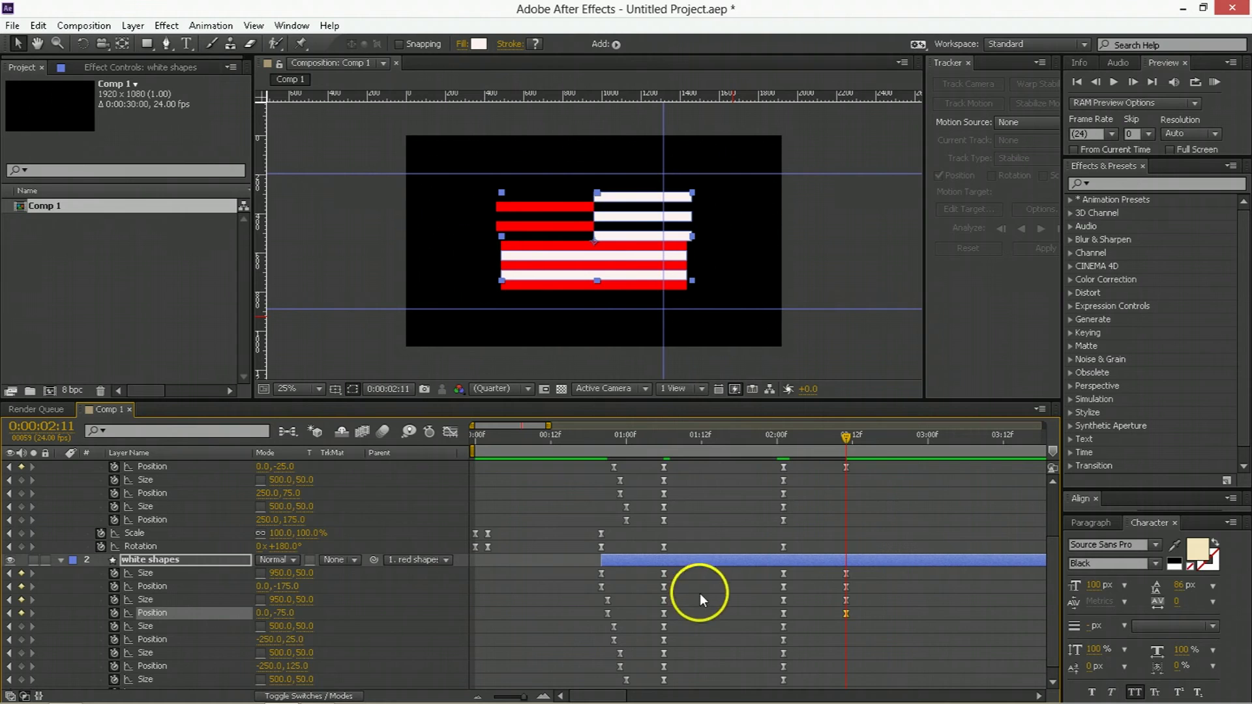
- Set the red shapes layer's fourth rectangle path to a Size width of 650 and an X position of -150
scroll(809, 547, "up", 1)
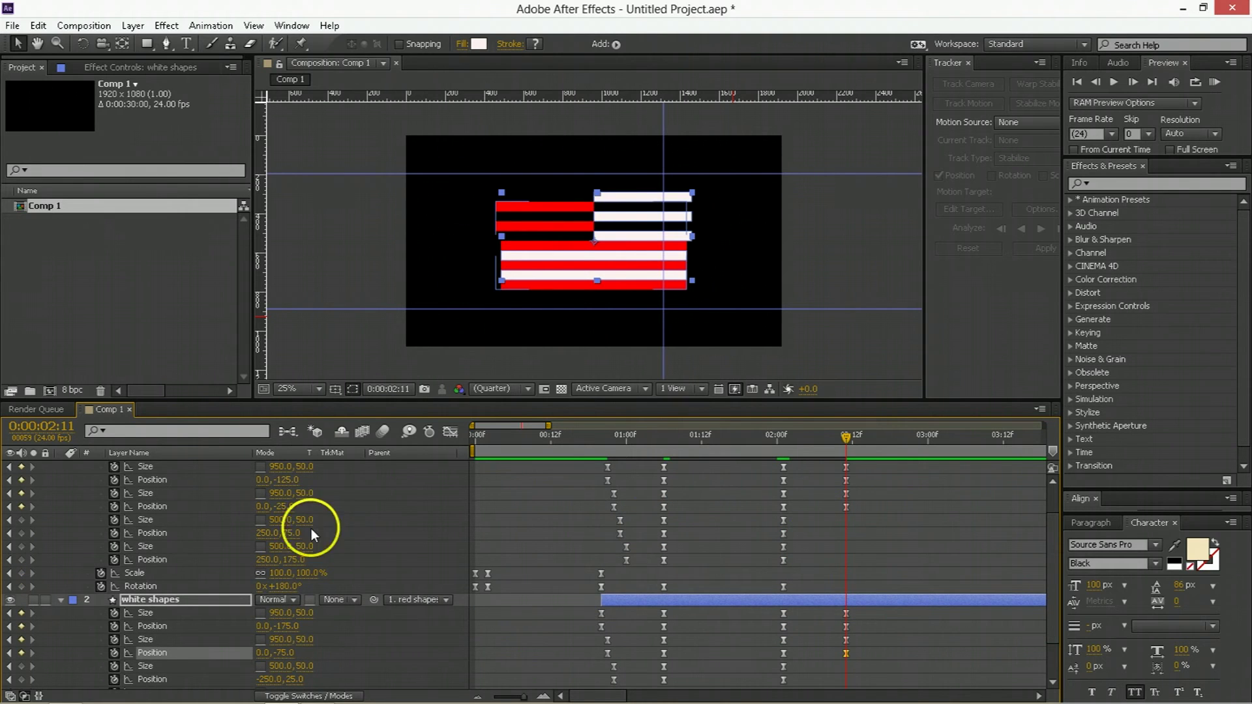
left_click(279, 520)
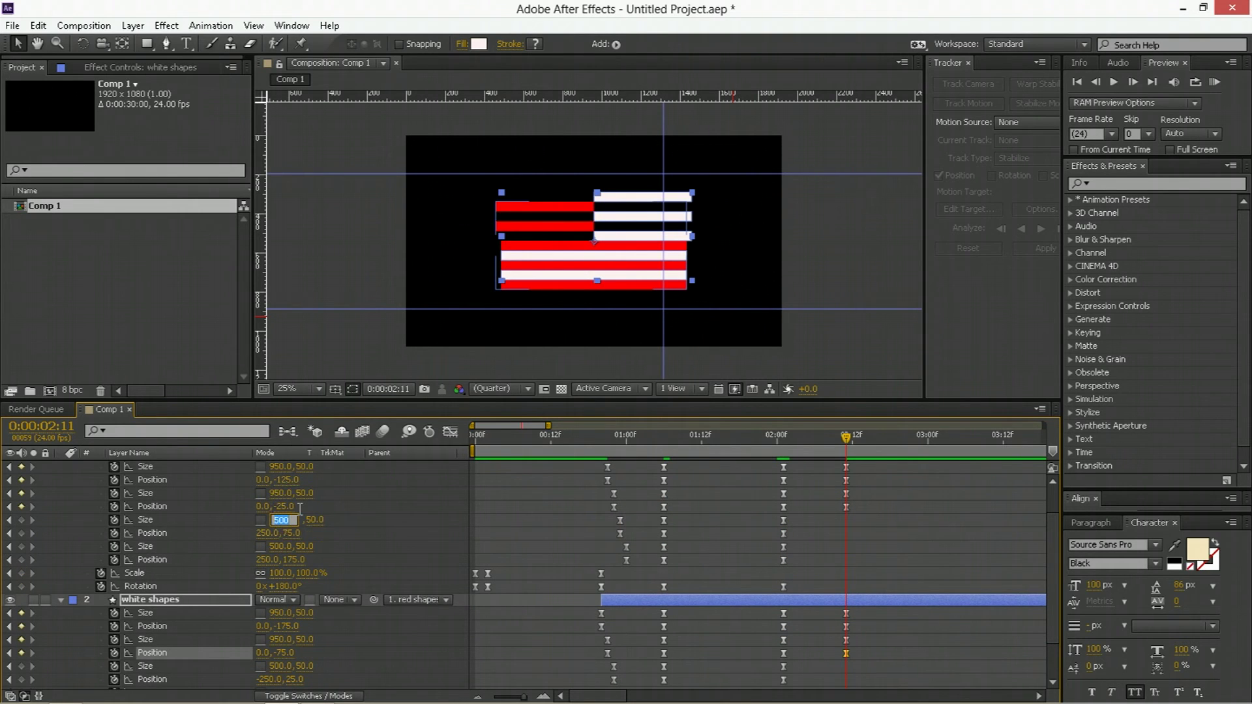
type("650")
key("Tab")
key("Tab")
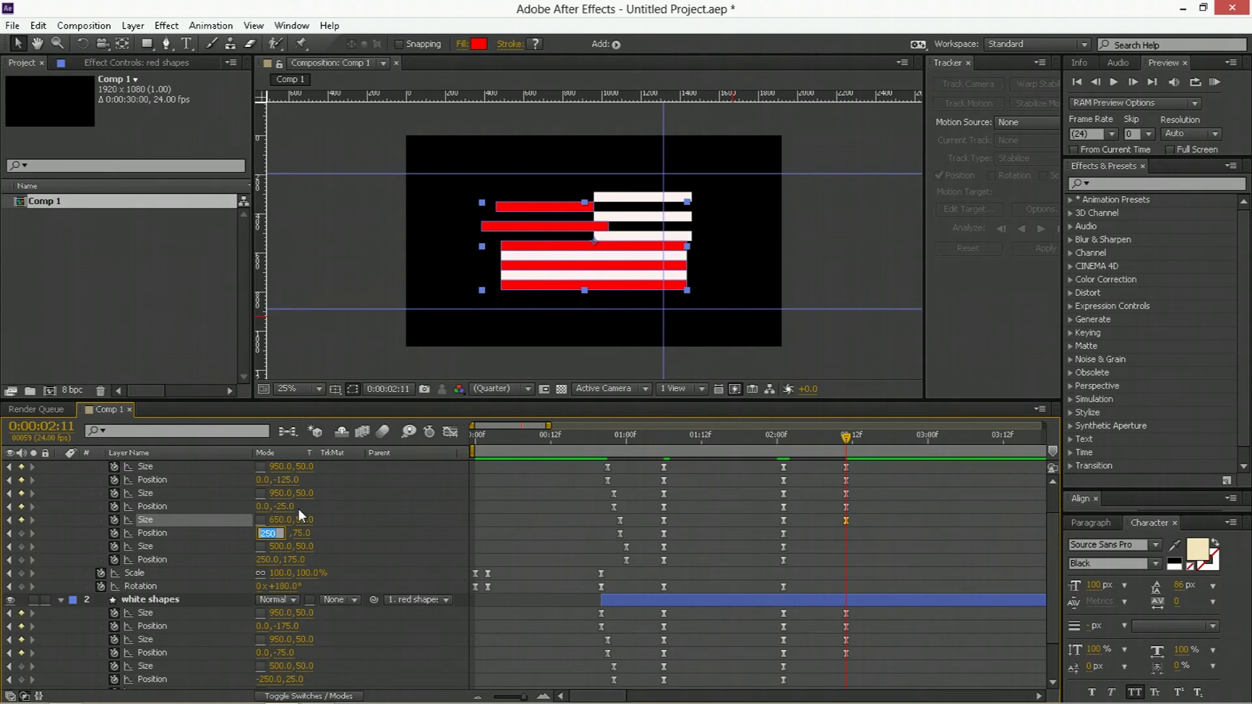
type("200")
key("Return")
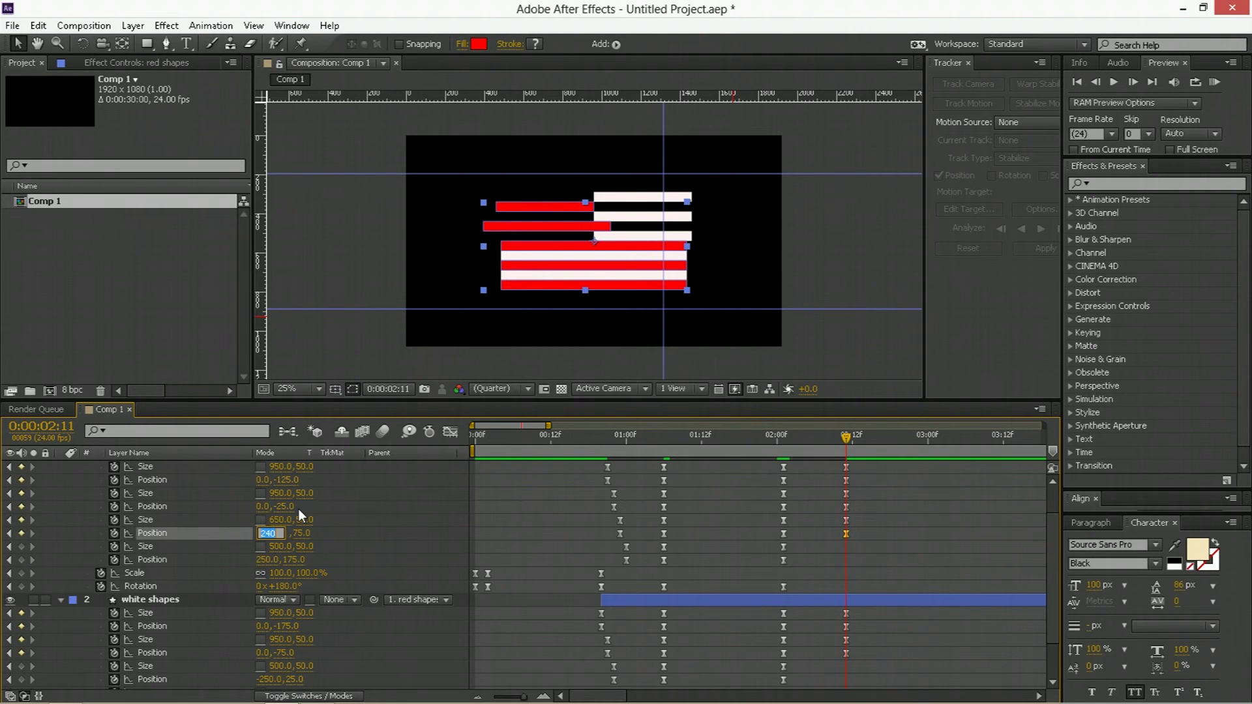
key("shift+Down")
key("shift+Down")
key("shift+Down")
key("shift+Down")
key("shift+Down")
key("shift+Down")
key("shift+Down")
key("shift+Down")
key("shift+Down")
key("shift+Down")
key("shift+Down")
key("shift+Down")
key("shift+Down")
key("shift+Down")
key("shift+Down")
key("shift+Down")
key("shift+Down")
key("shift+Down")
key("shift+Down")
key("shift+Down")
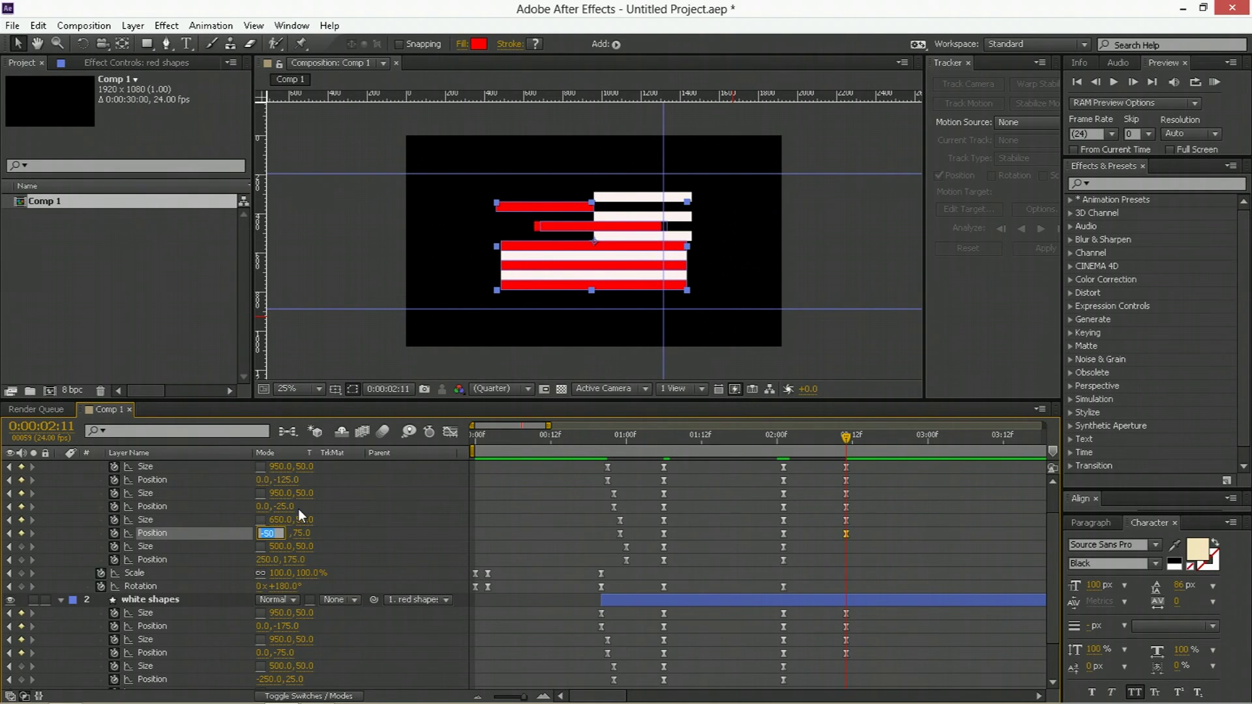
type("-150")
key("Return")
left_click(398, 511)
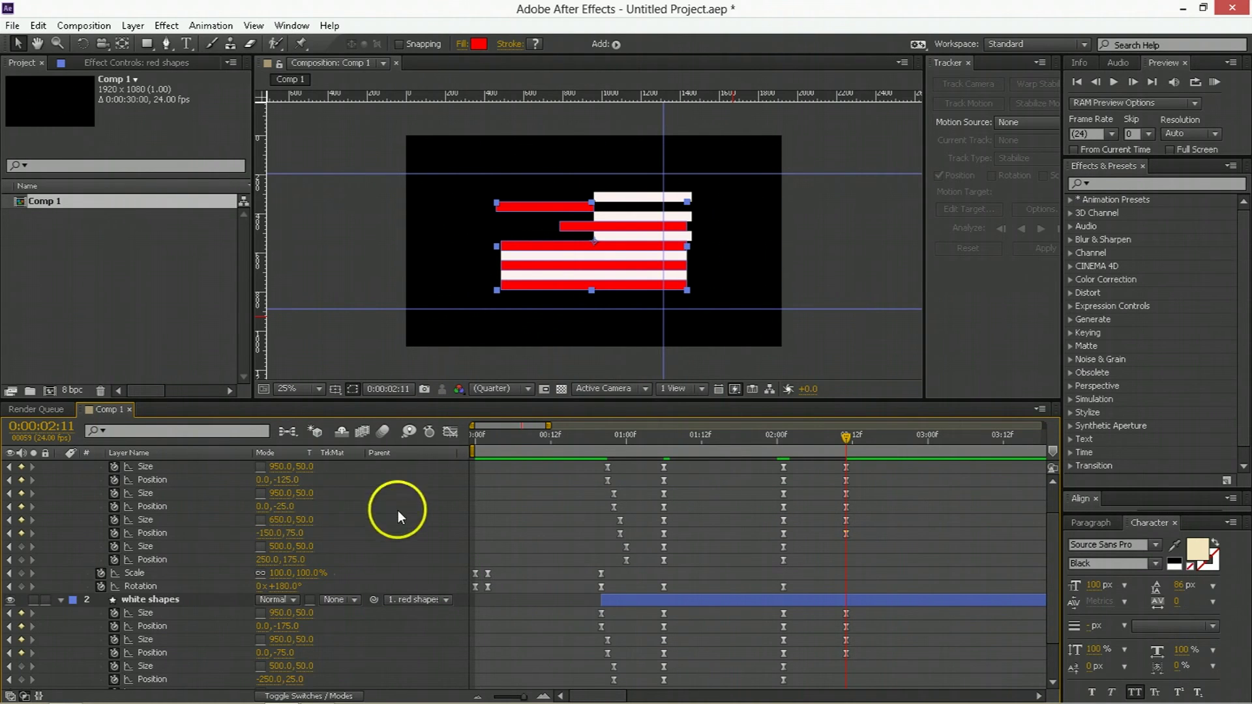
- Move the vertical guide in the composition to the right-hand end of the widened red strips
scroll(762, 239, "up", 4)
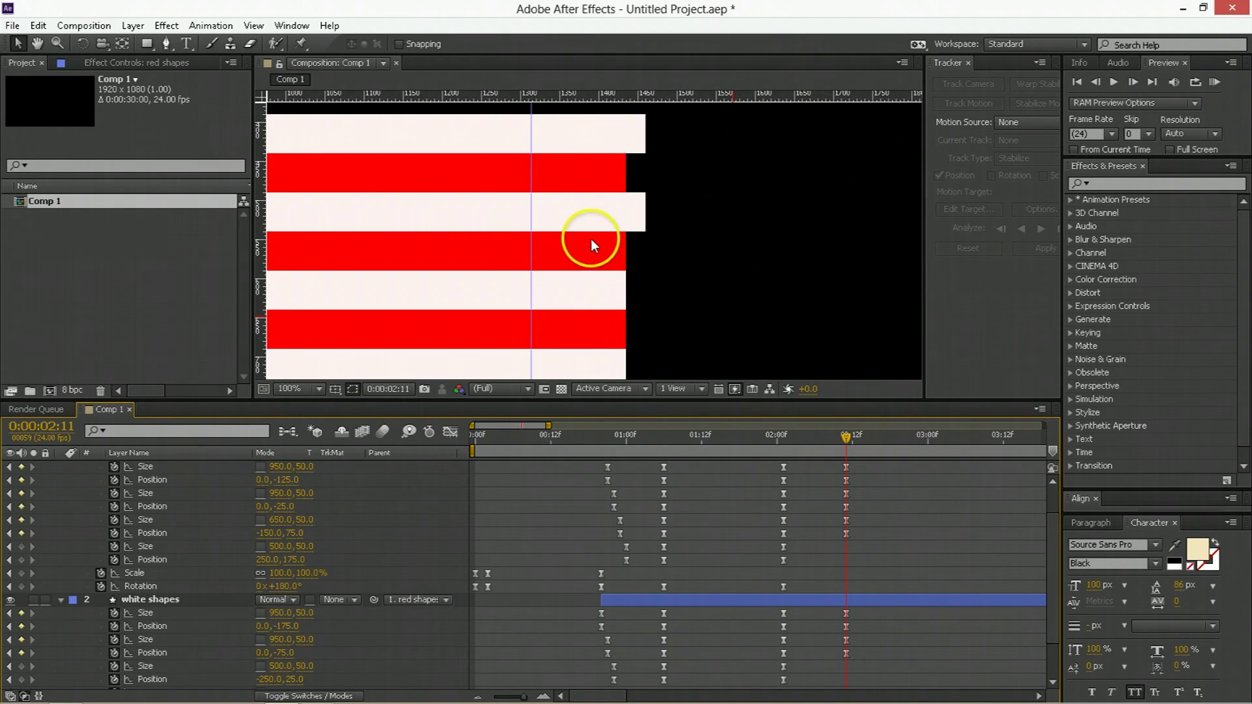
scroll(603, 239, "up", 1)
left_click_drag(450, 241, 642, 258)
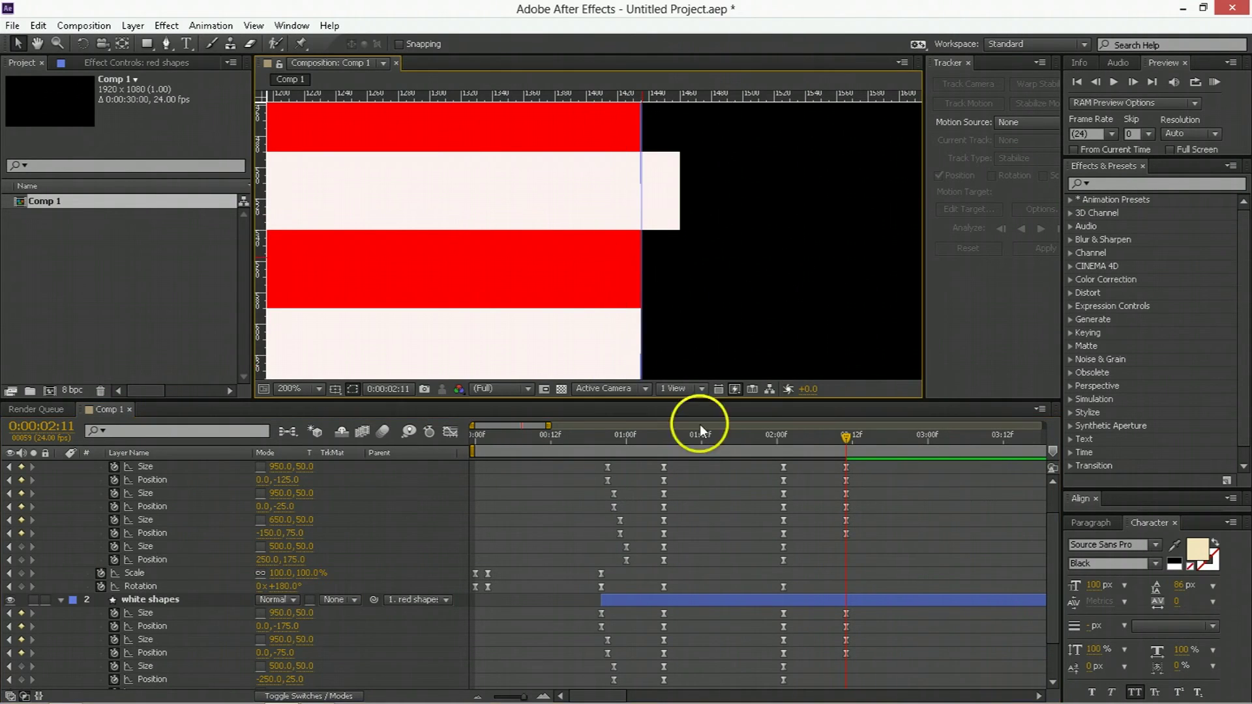
- Set the red shapes layer's fifth rectangle path to a Size width of 650 and an X position of -150
left_click(279, 548)
type("650")
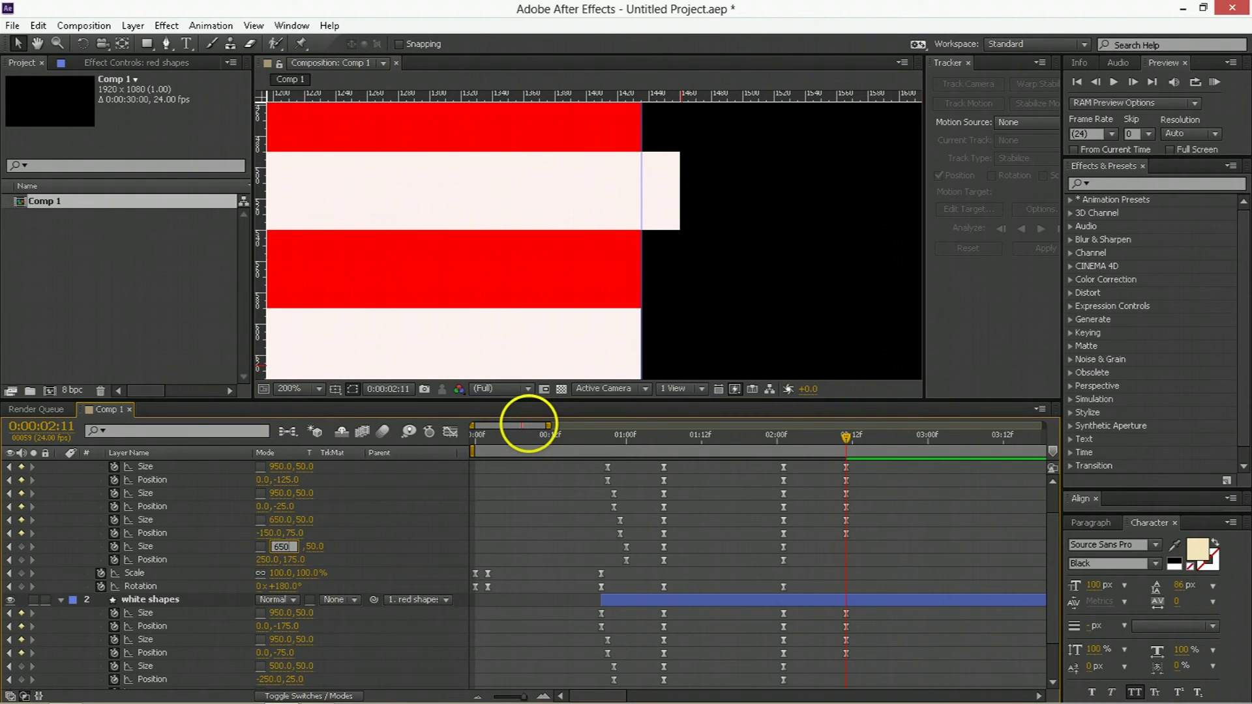
key("Tab")
type("-4")
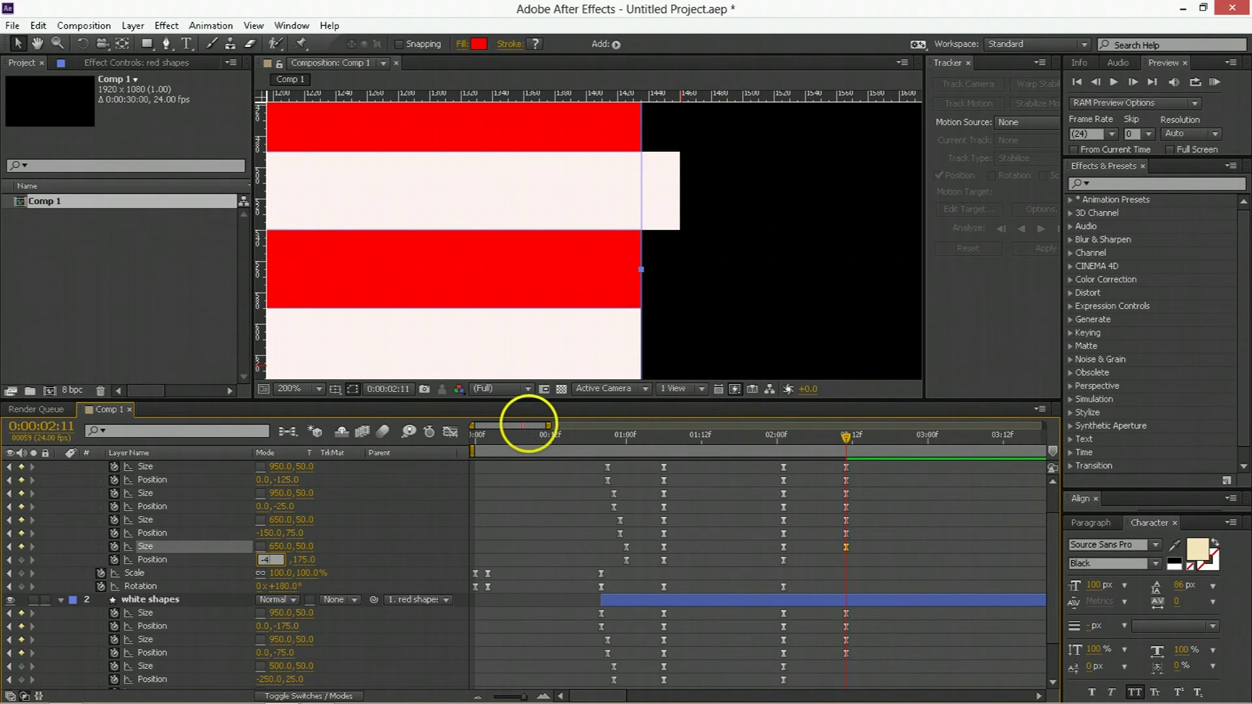
type("5")
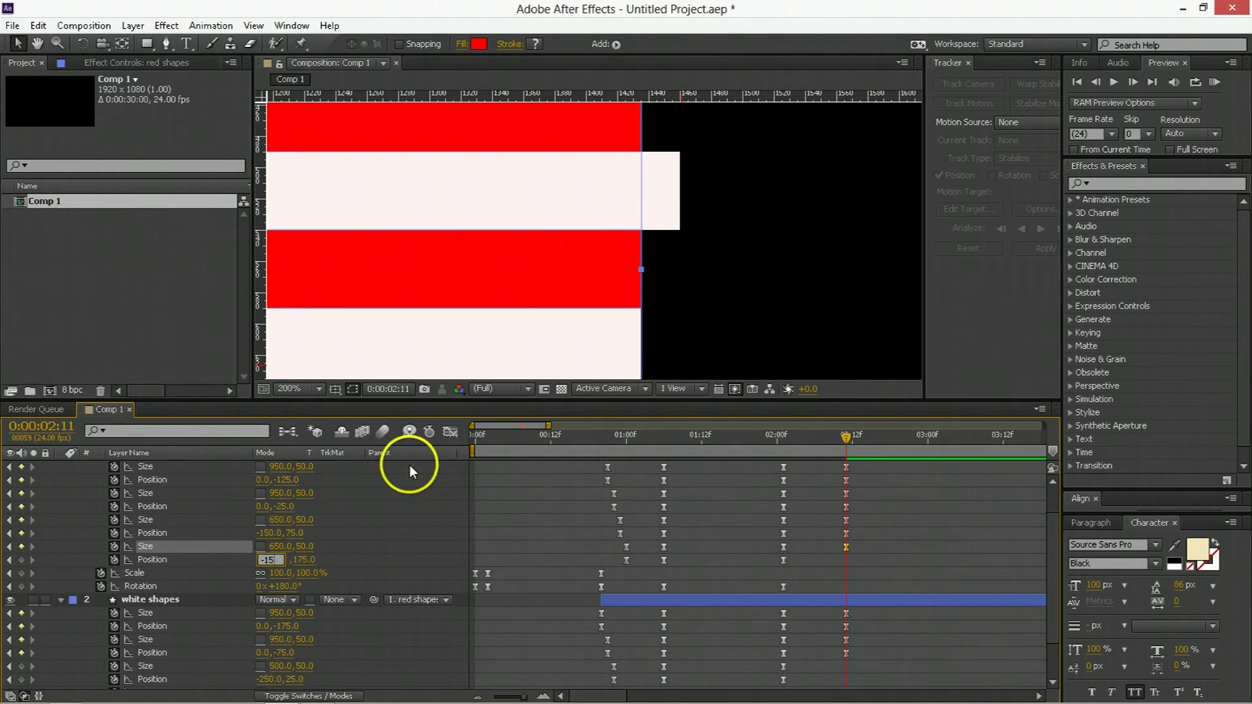
key("Return")
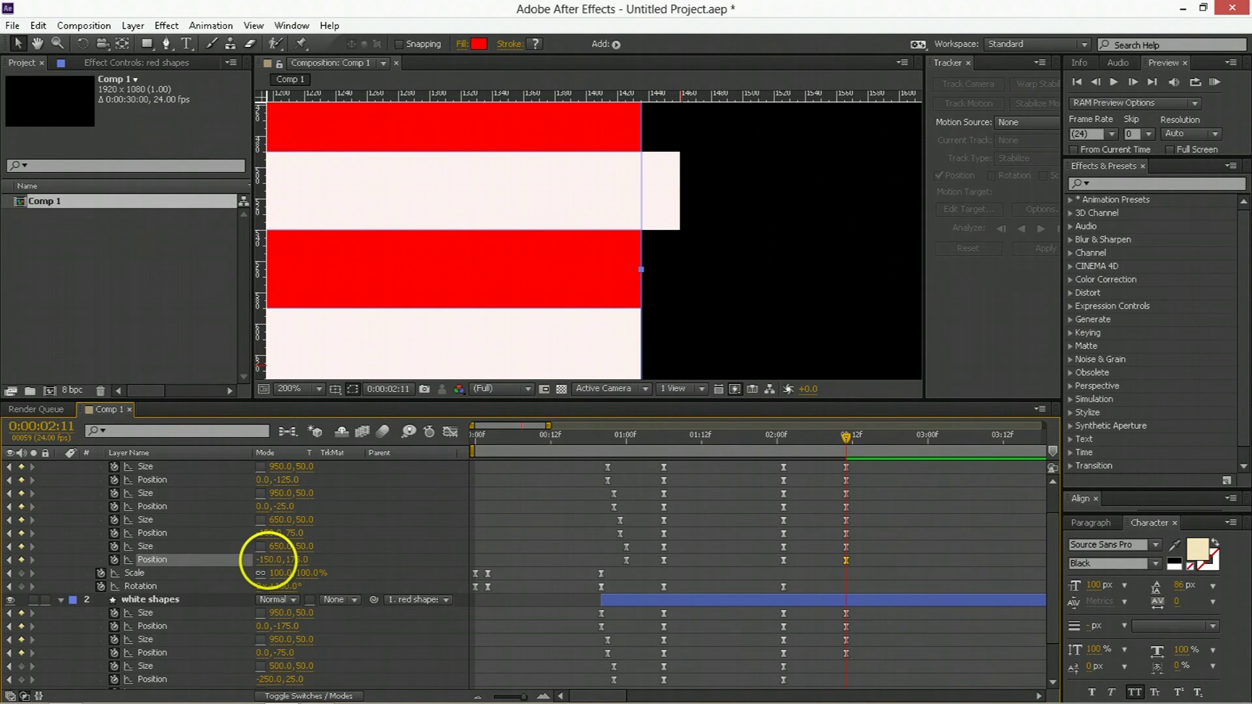
- Set the white shapes layer's fourth rectangle path to a Size width of 650 and an X position of -150
scroll(433, 257, "down", 4)
scroll(780, 597, "down", 2)
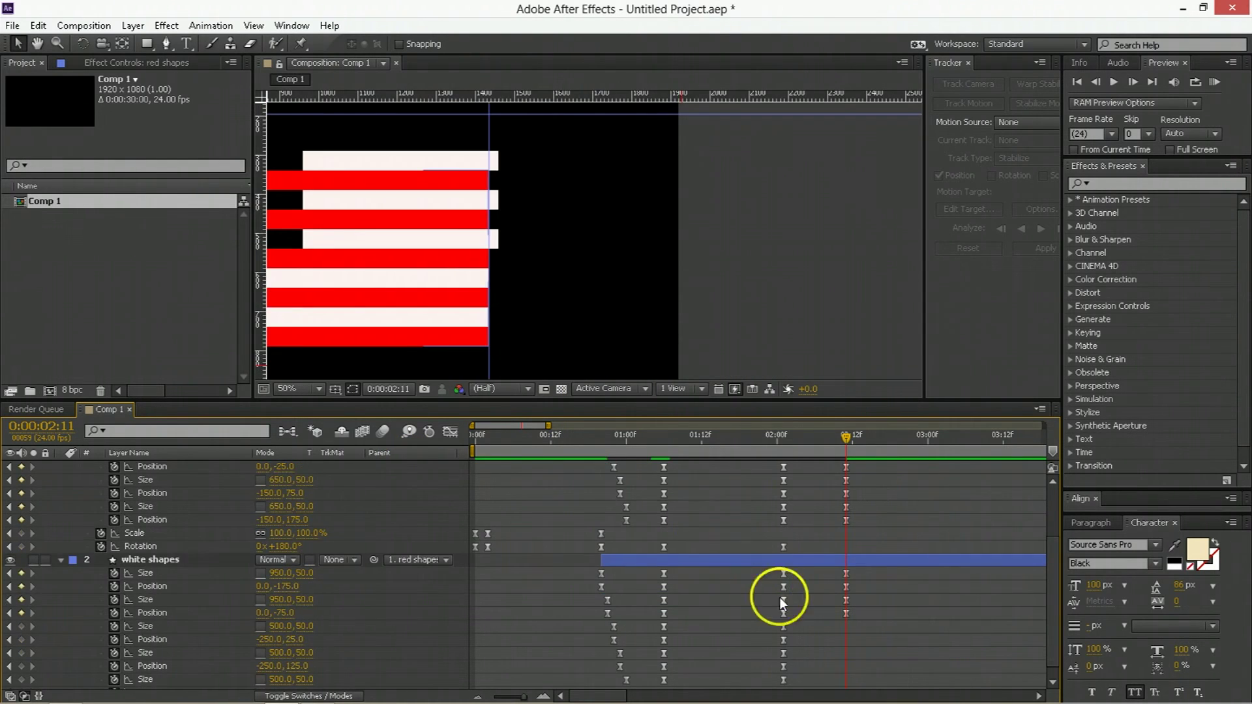
left_click(834, 560)
scroll(315, 636, "down", 1)
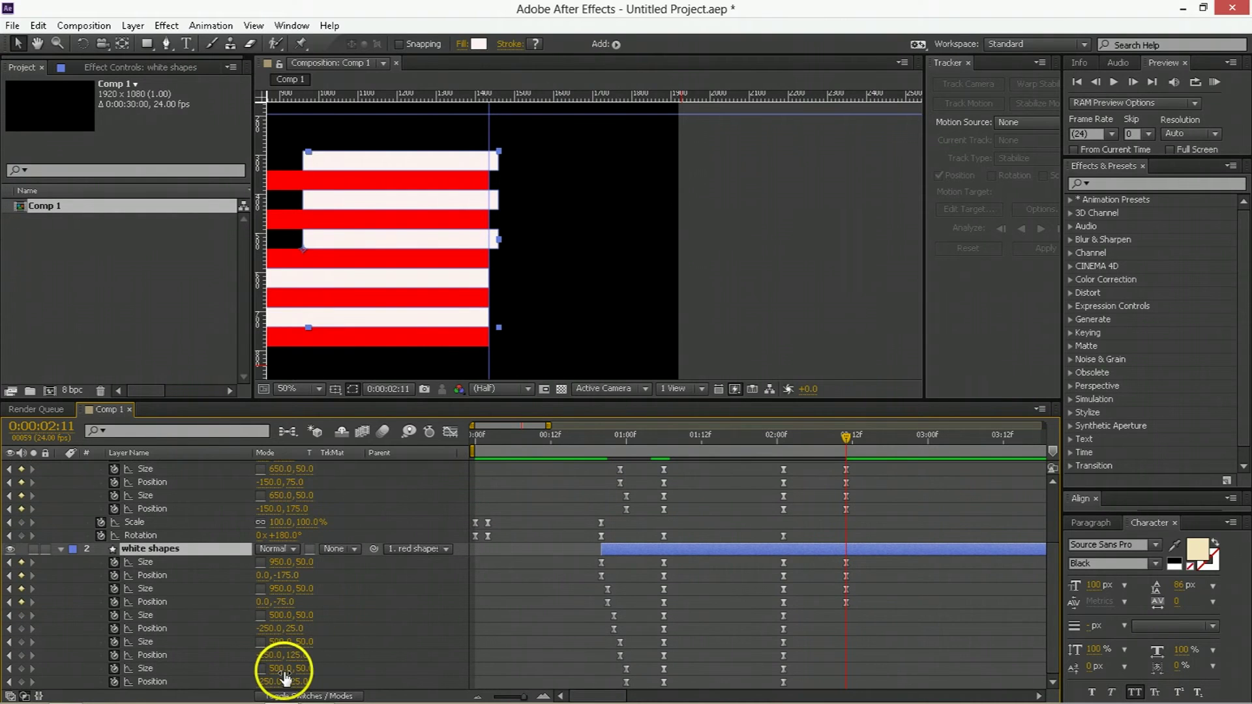
left_click(281, 641)
type("6")
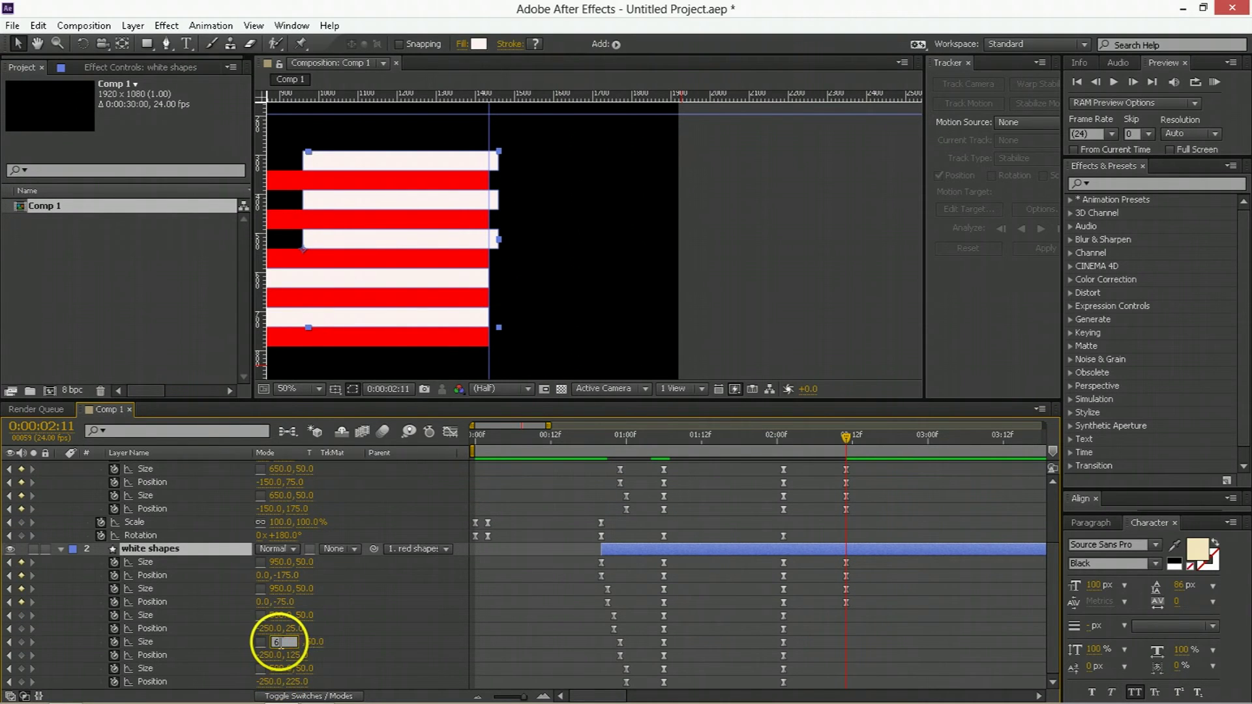
type("50")
key("Tab")
type("-150")
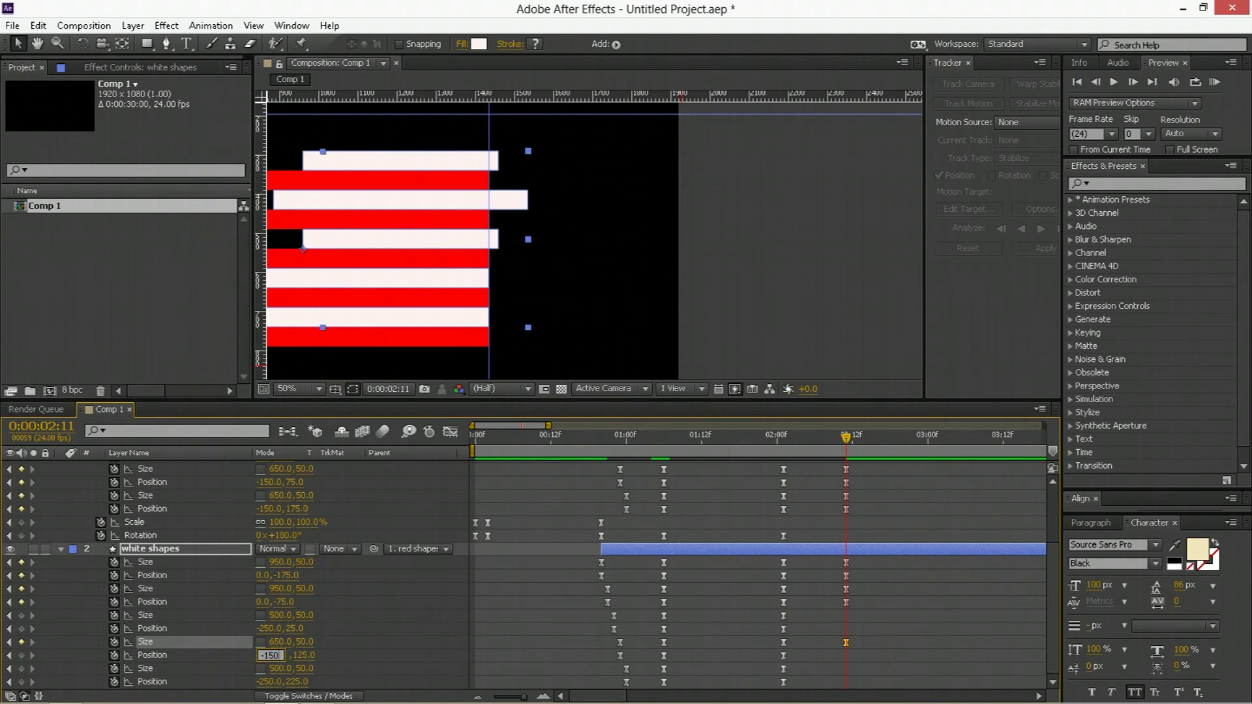
key("Return")
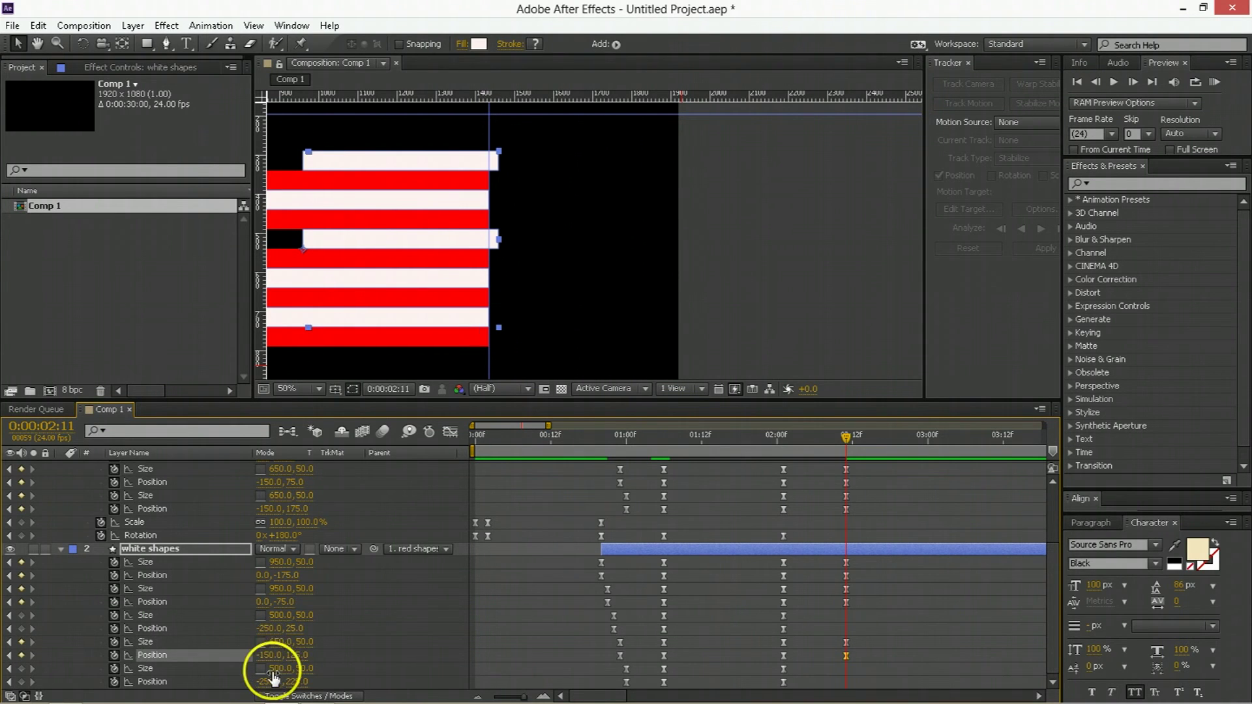
- Set the white shapes layer's fifth rectangle path to a Size width of 650 and an X position of -150
left_click(284, 669)
type("650")
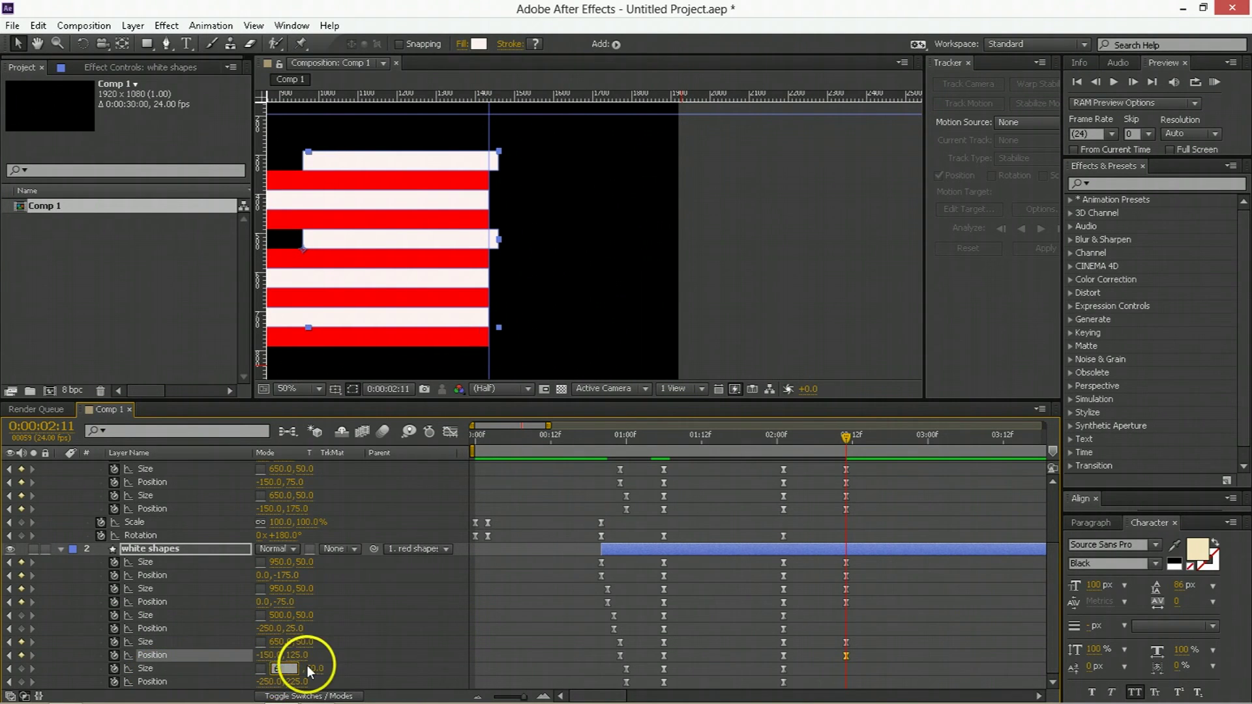
key("Tab")
type("-150")
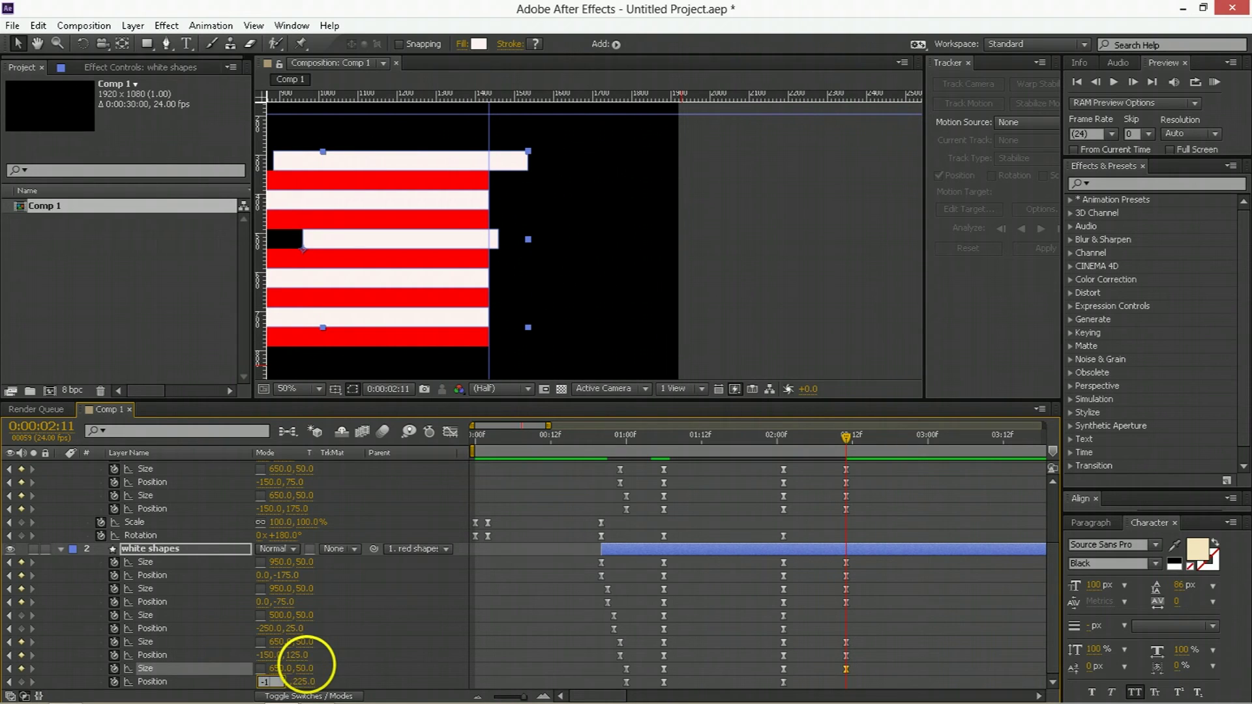
key("Return")
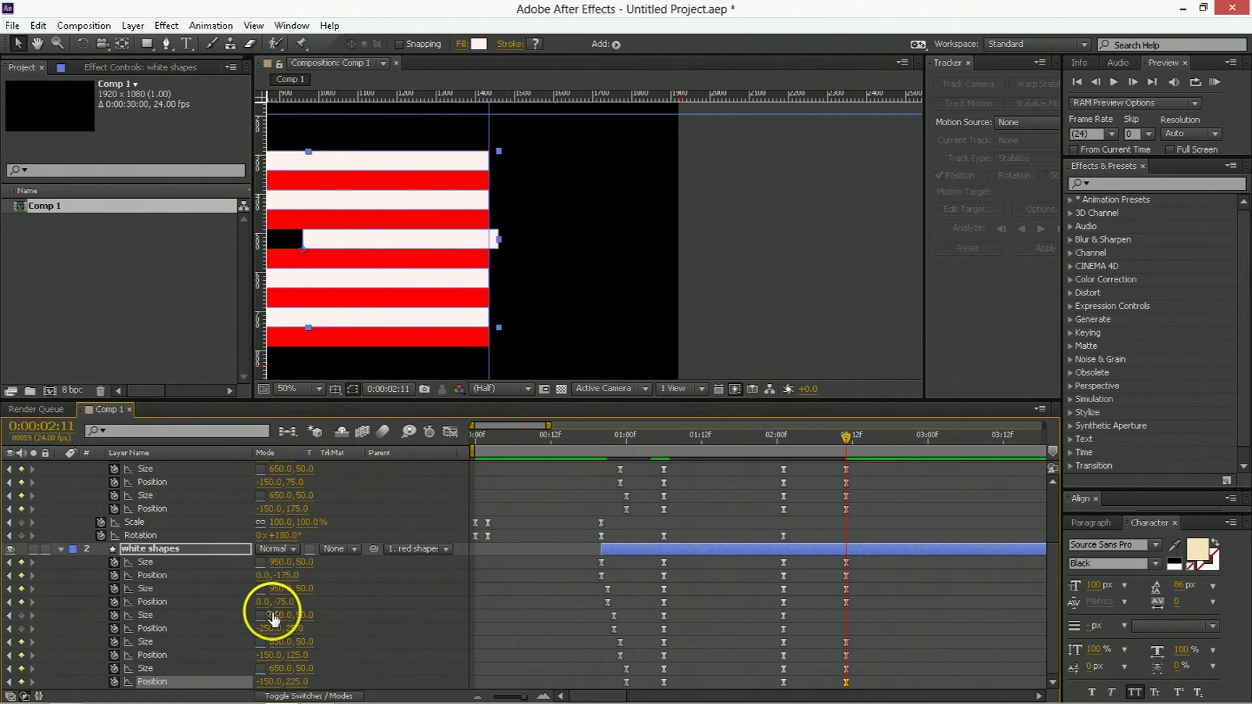
- Set the white shapes layer's third rectangle path to a Size width of 650 and an X position of -150
type("650")
key("Tab")
key("Tab")
type("-")
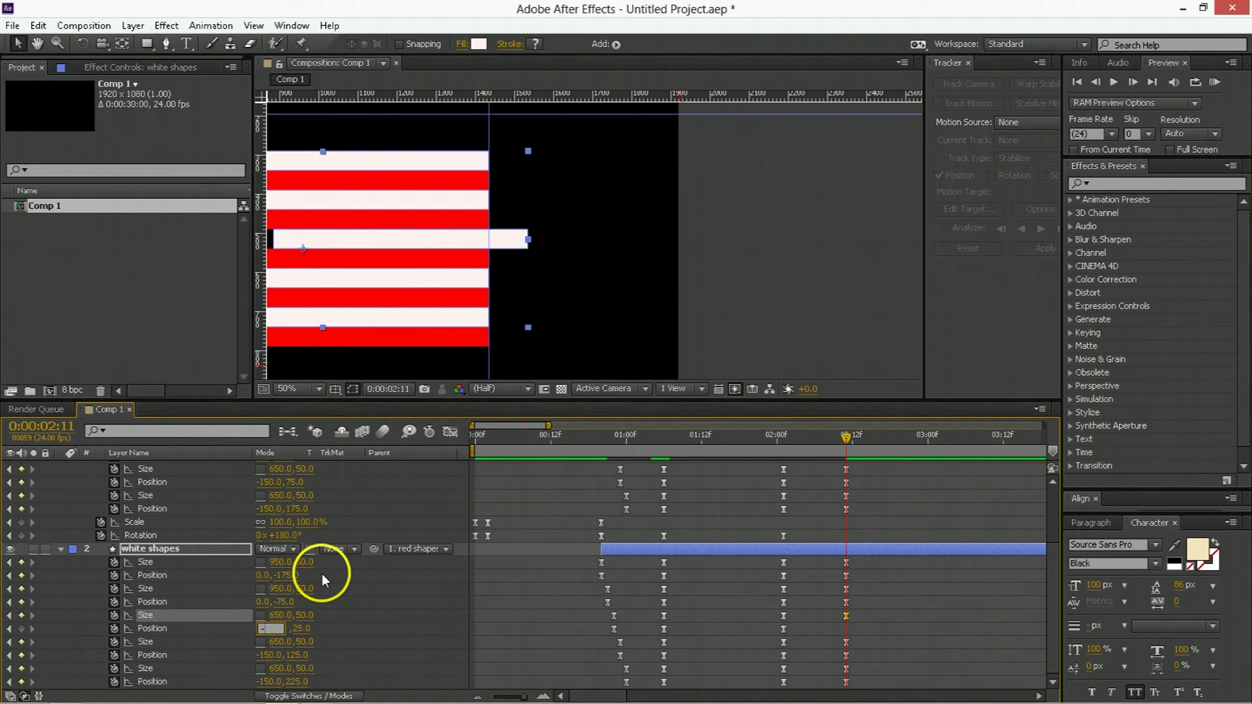
type("150")
key("Return")
- Preview the strips widening and interleaving from 0:00:02:01 with the whole composition in view
key("comma")
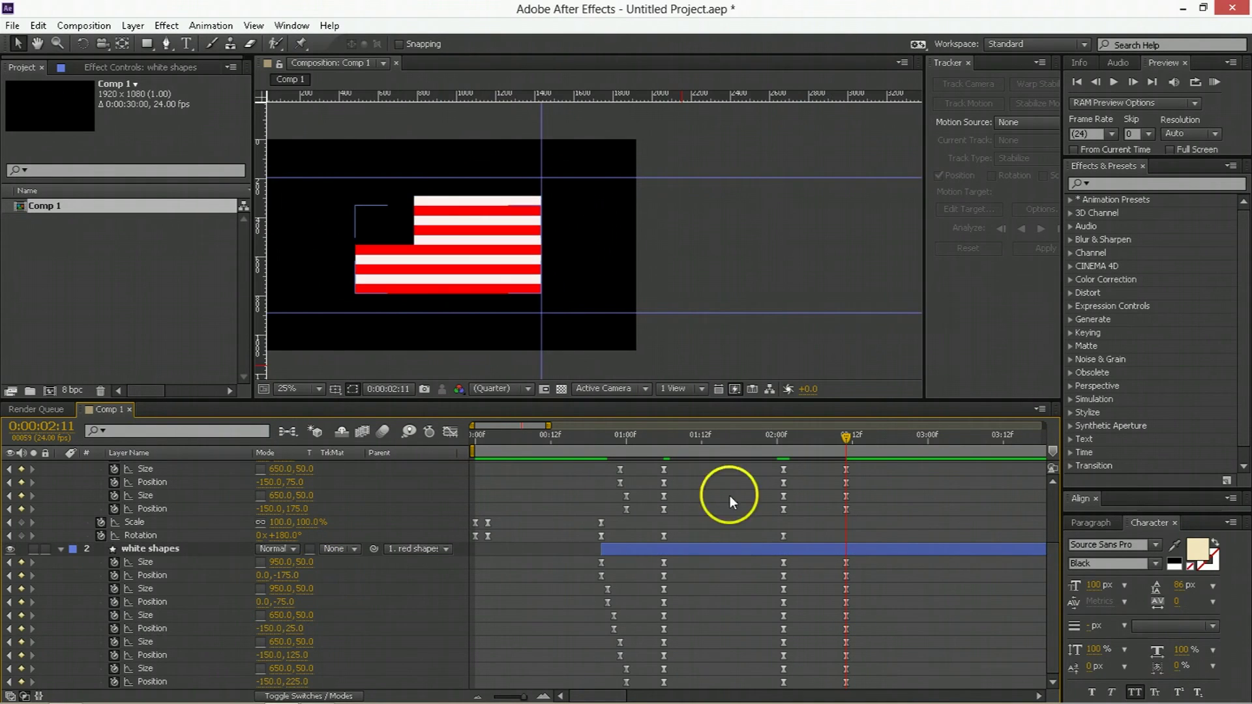
left_click_drag(769, 433, 785, 436)
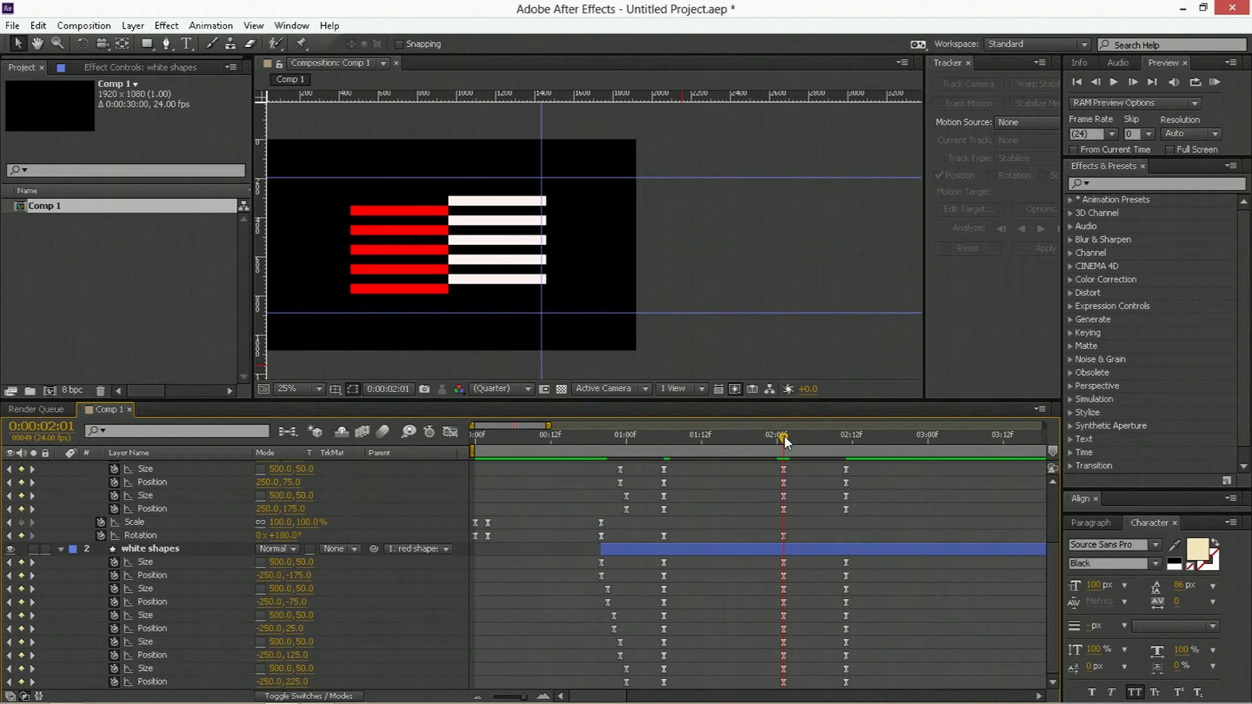
left_click(805, 445)
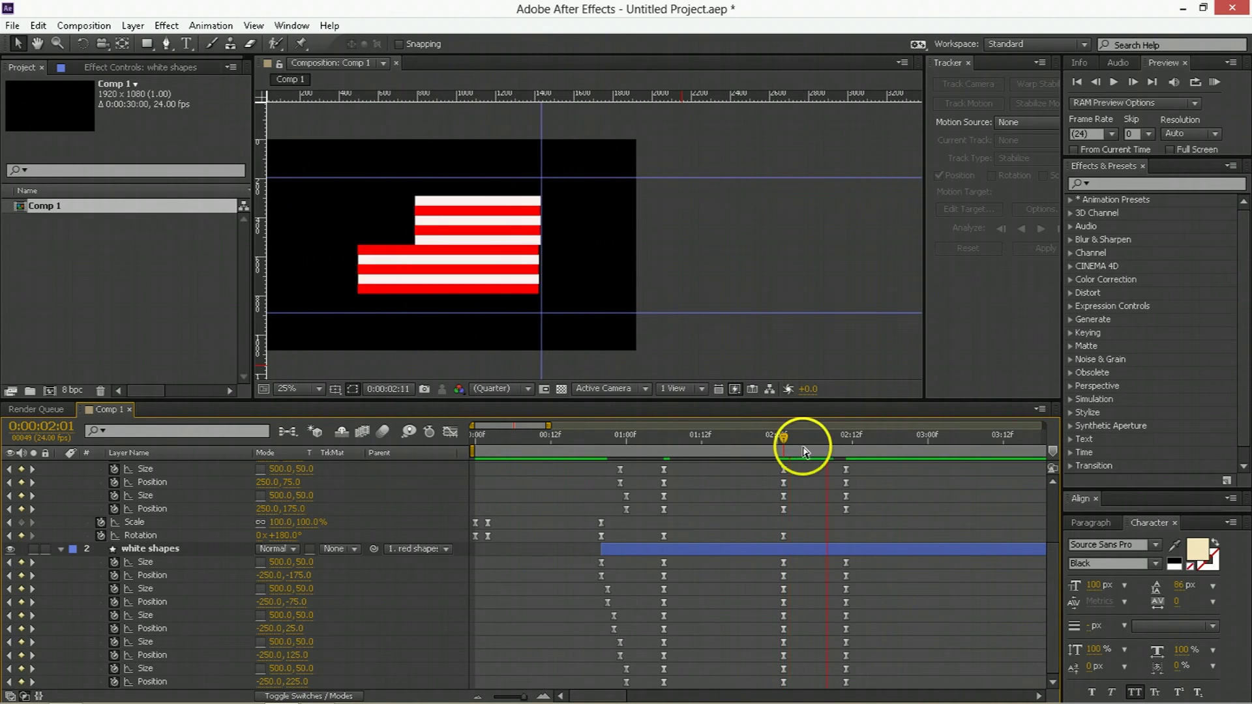
- Select both layers' Size and Position keyframes at 0:00:02:11 and apply Easy Ease to them in the Graph Editor
left_click_drag(806, 446, 845, 444)
mouse_move(860, 680)
left_mouse_down()
mouse_move(839, 461)
mouse_move(860, 679)
left_mouse_up()
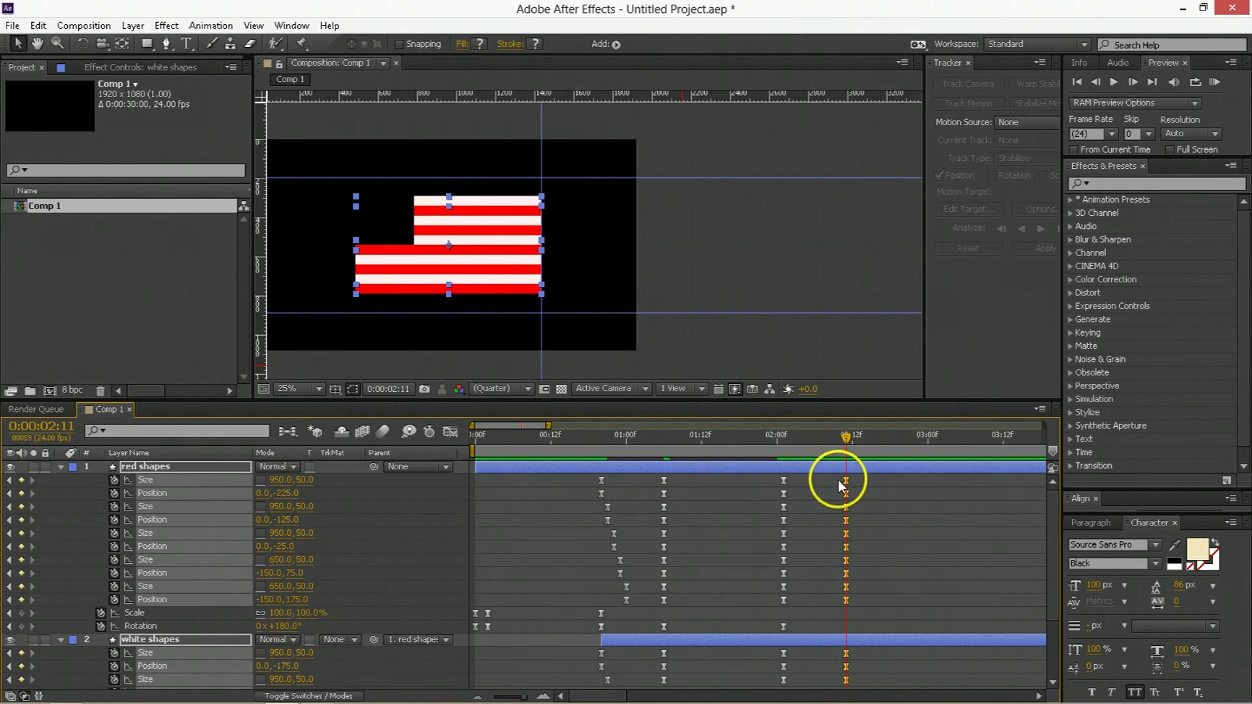
left_click(450, 432)
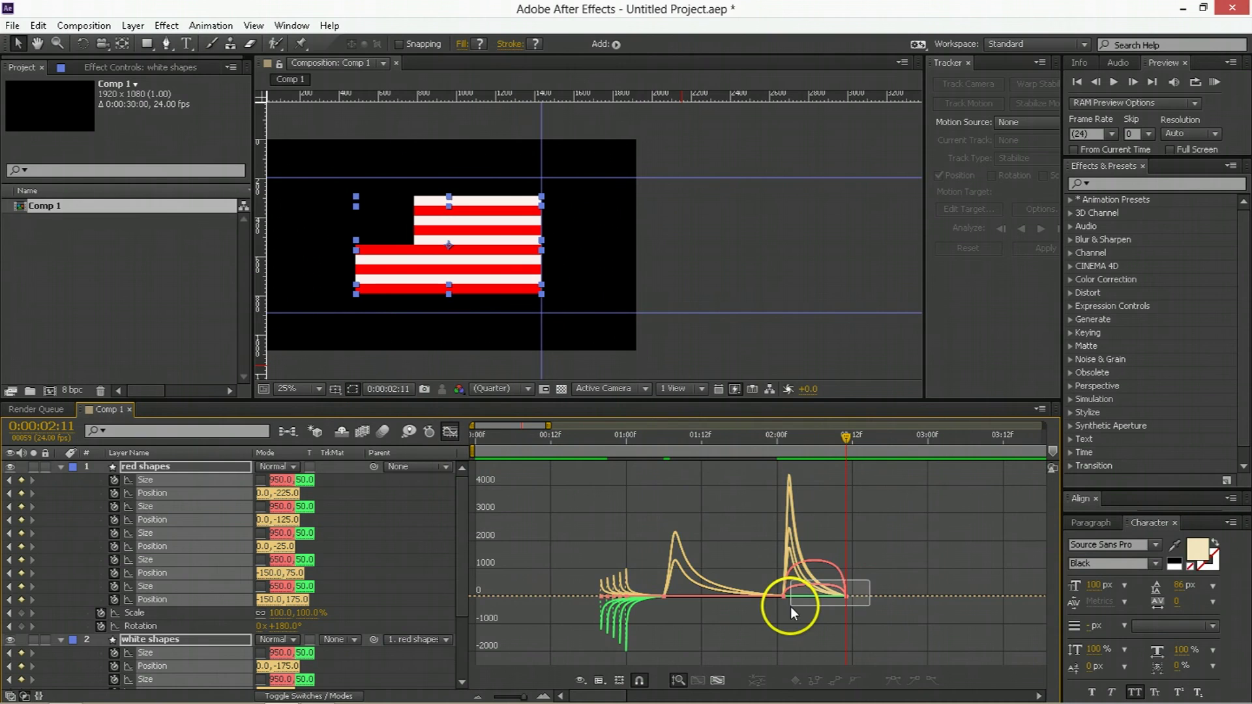
left_click(895, 682)
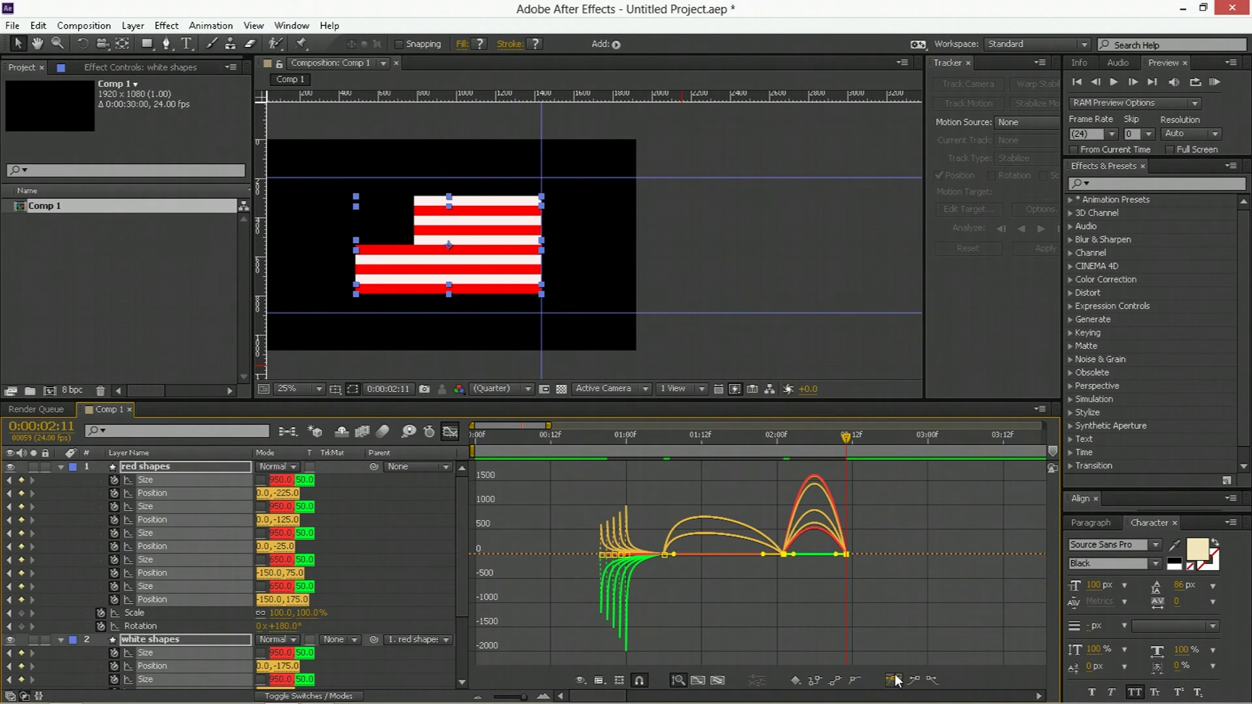
- Reshape the speed curves between 0:00:02:01 and 0:00:02:11 so they peak early and ease out slowly
left_click(840, 618)
left_click_drag(861, 543, 814, 600)
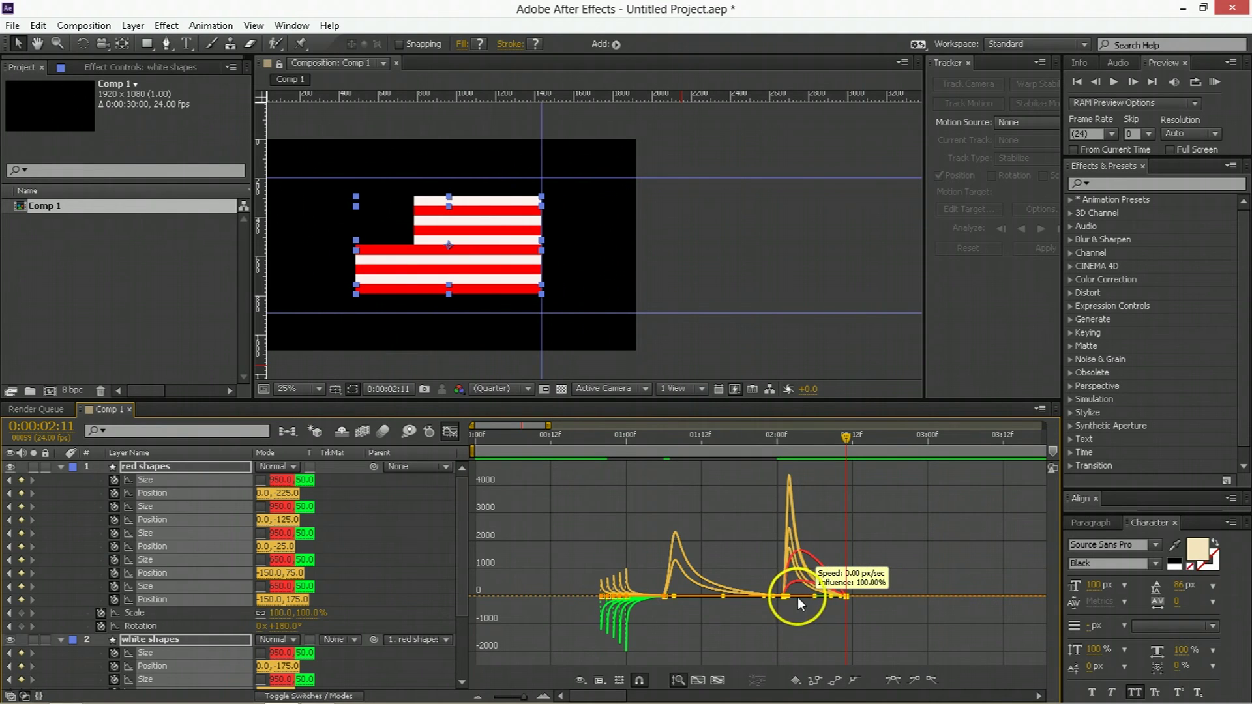
left_click_drag(785, 598, 789, 604)
scroll(789, 605, "up", 3)
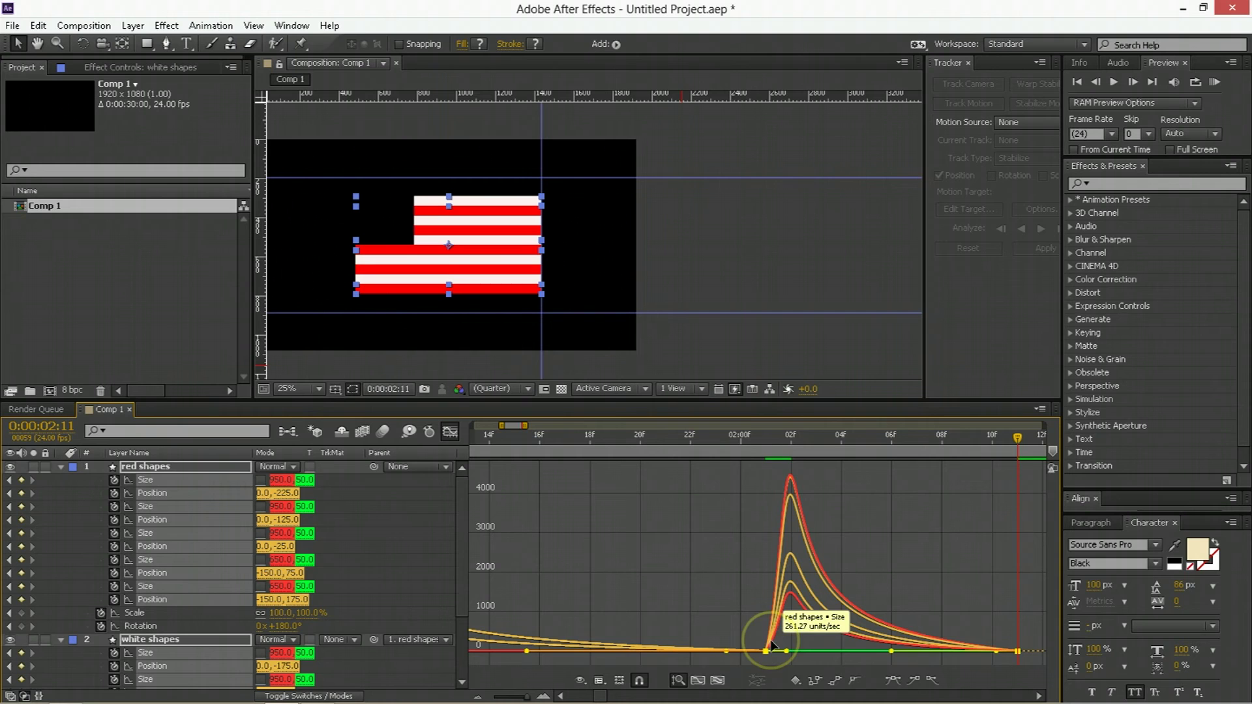
- Preview the re-eased strip animation from 0:00:02:01 and close the Graph Editor
left_click(767, 464)
left_click(770, 448)
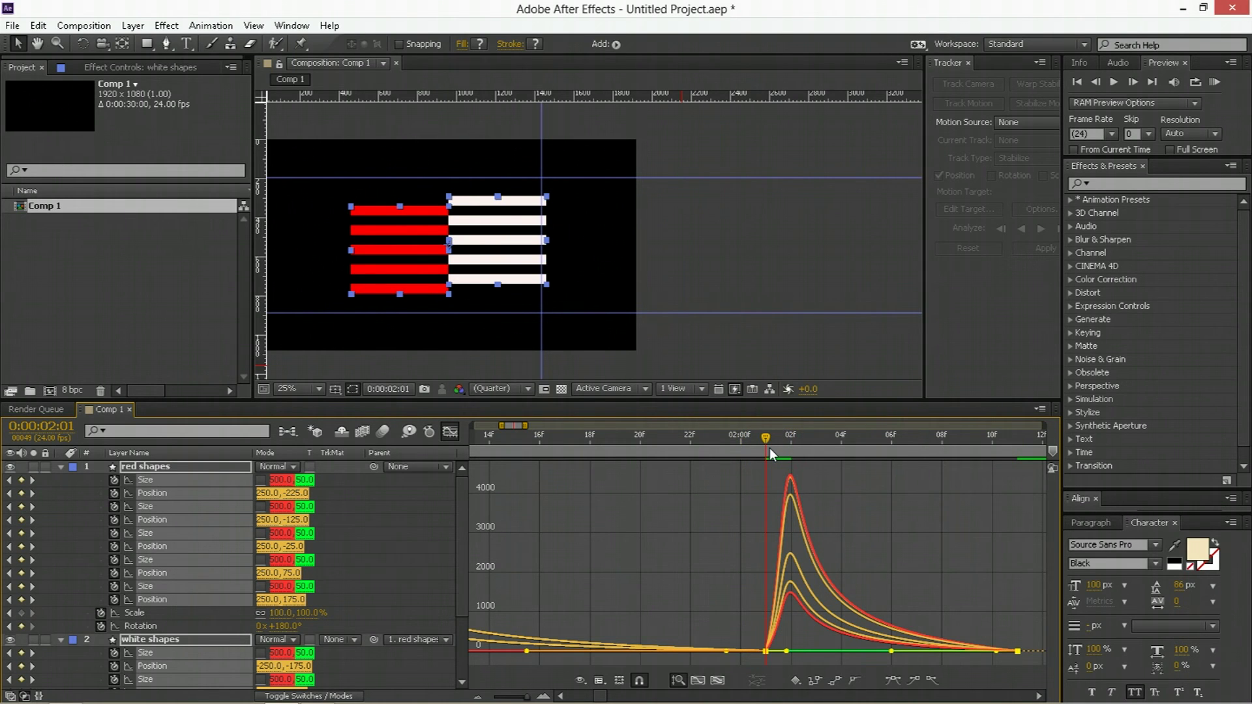
key("space")
left_click(368, 513)
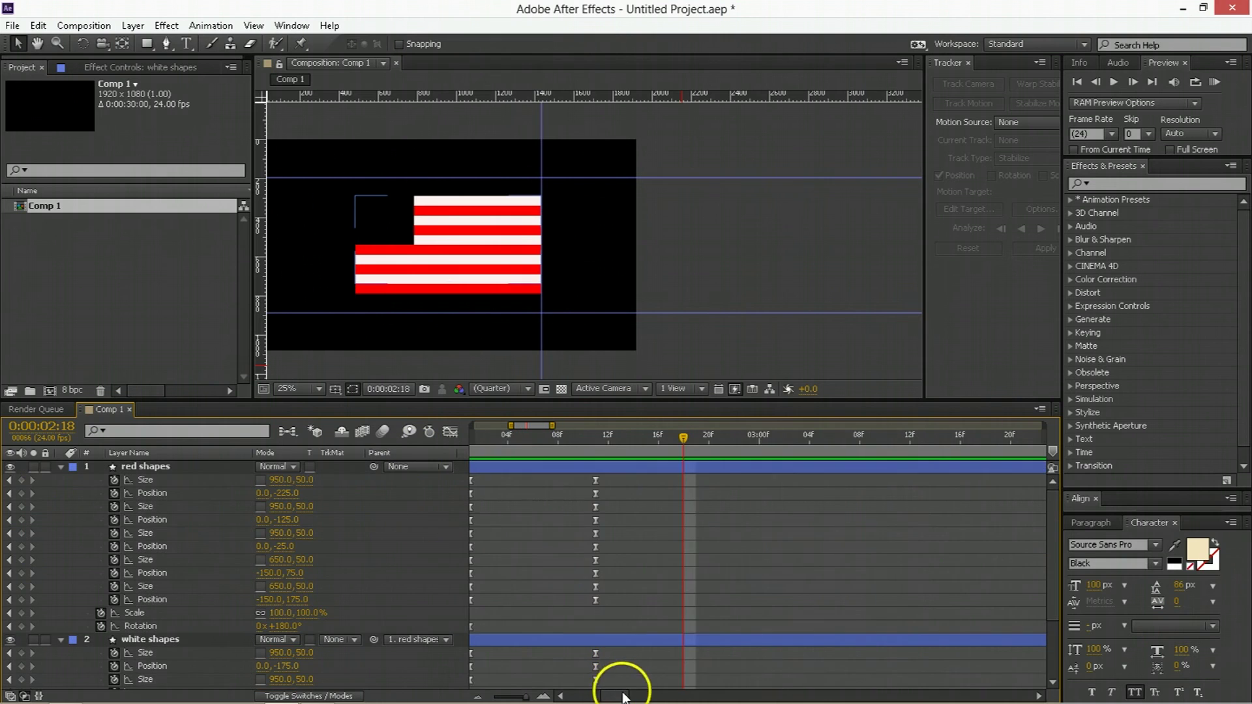
- Return the current time to 0:00:02:01 and collapse the properties of the red shapes and white shapes layers
left_click_drag(626, 695, 585, 695)
key("minus")
key("minus")
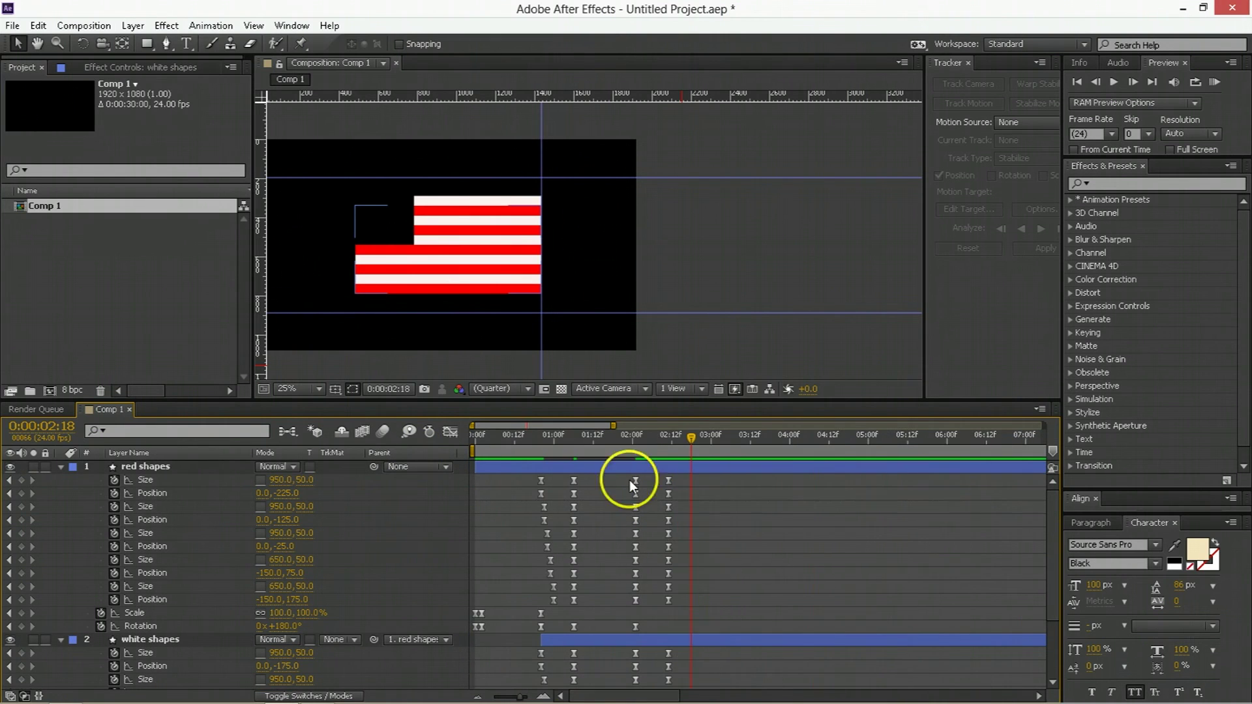
left_click_drag(584, 455, 630, 456)
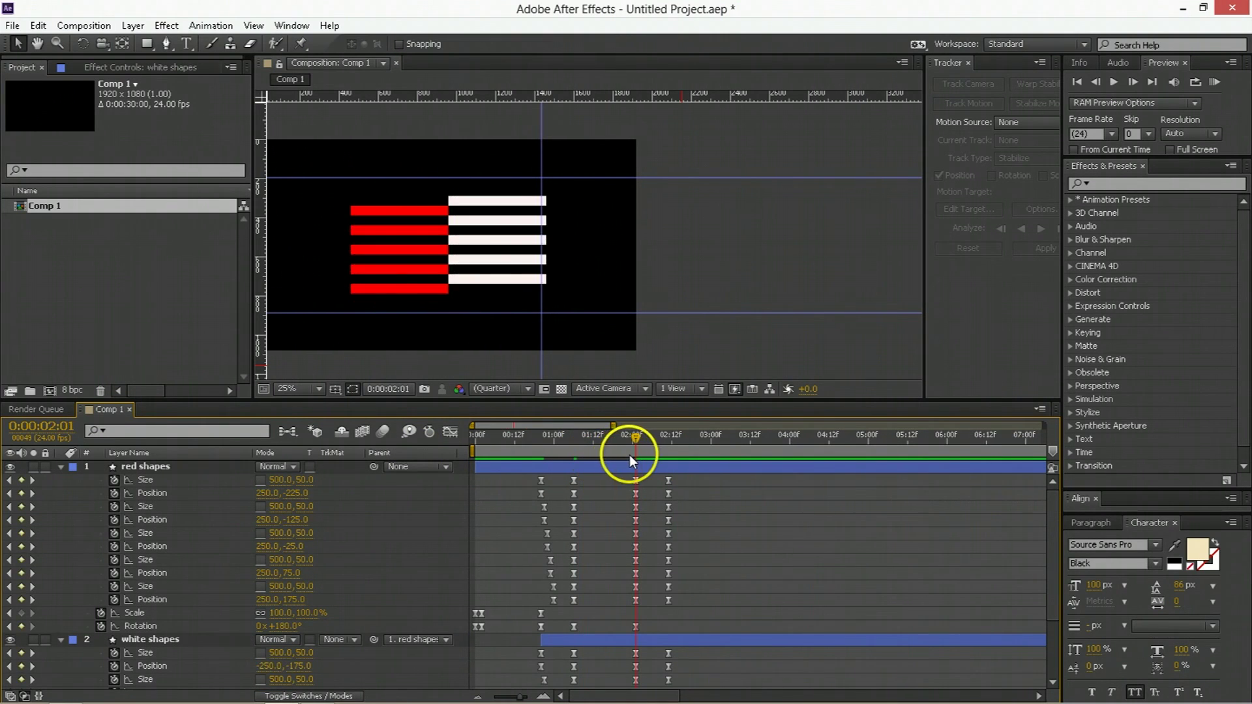
left_click(60, 467)
left_click(60, 481)
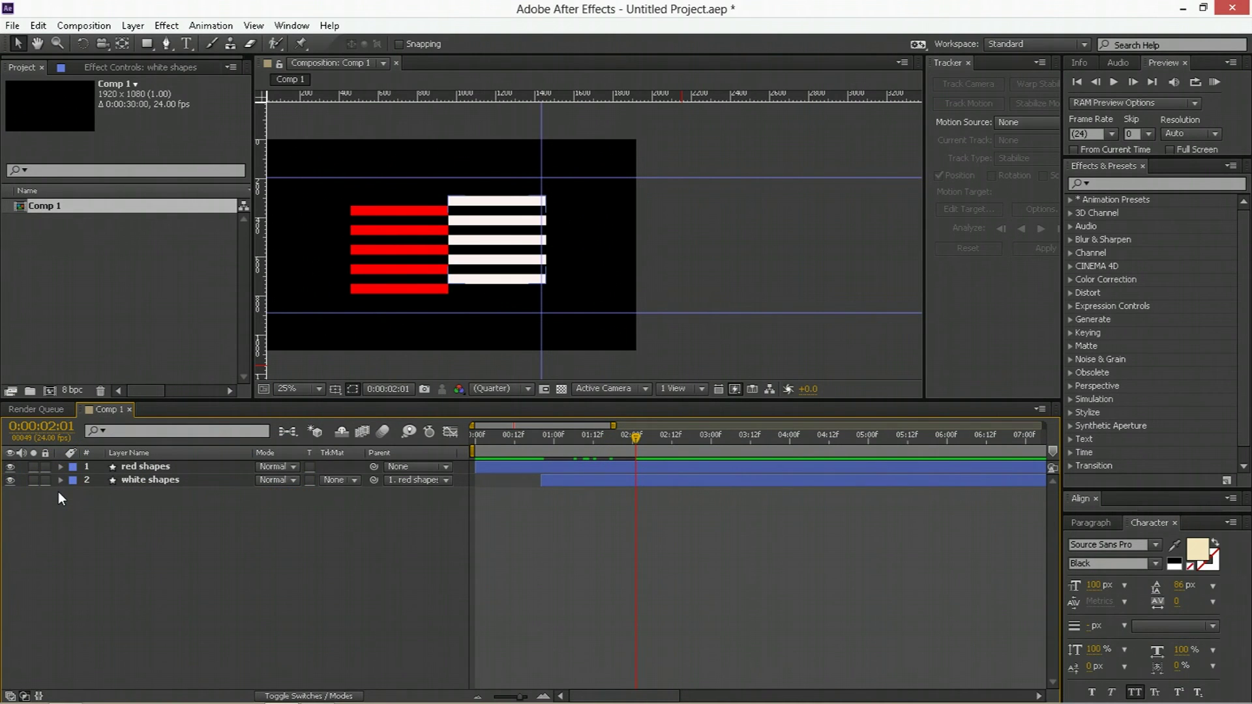
- Create a full-frame rectangle on a new shape layer and place the layer below white shapes
left_click(148, 44)
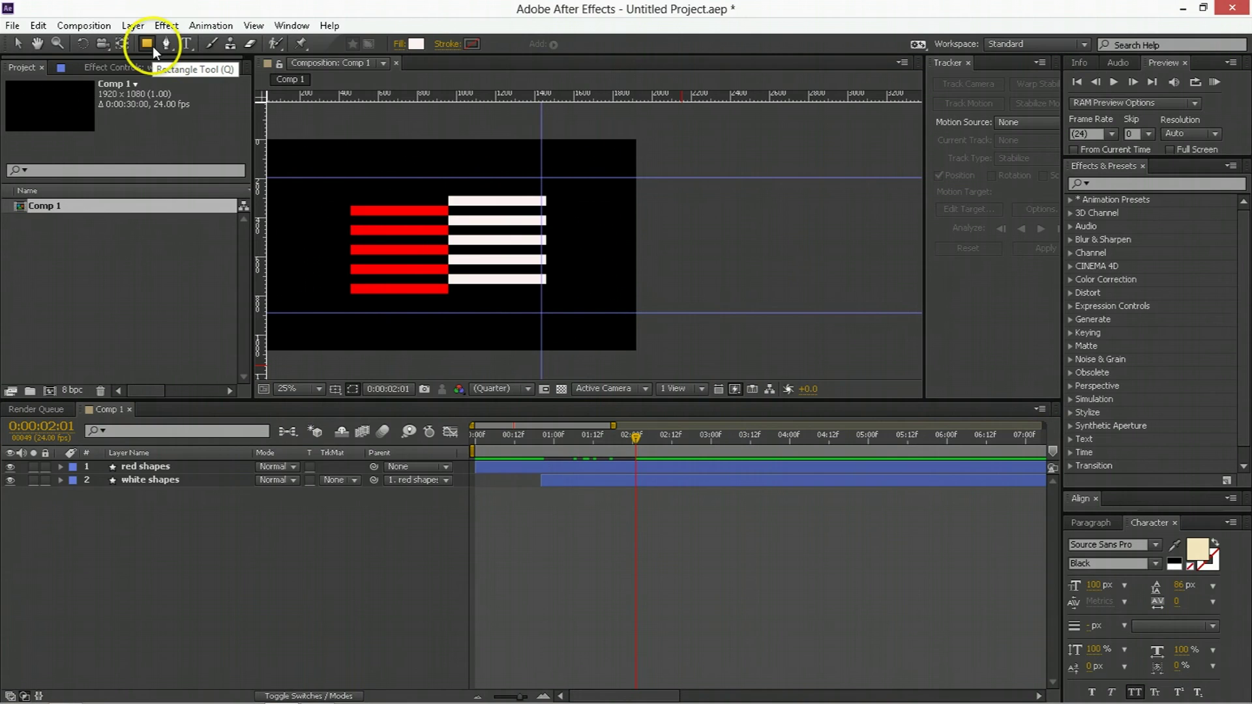
double_click(147, 43)
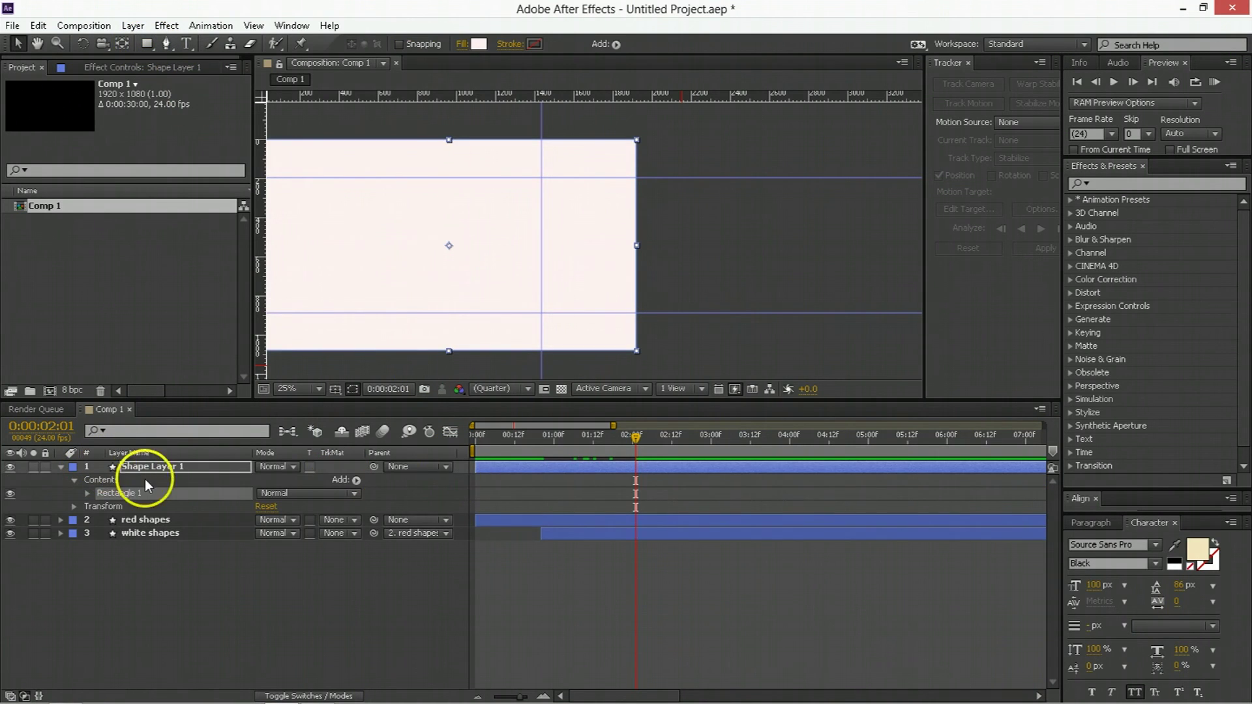
left_click_drag(145, 481, 142, 551)
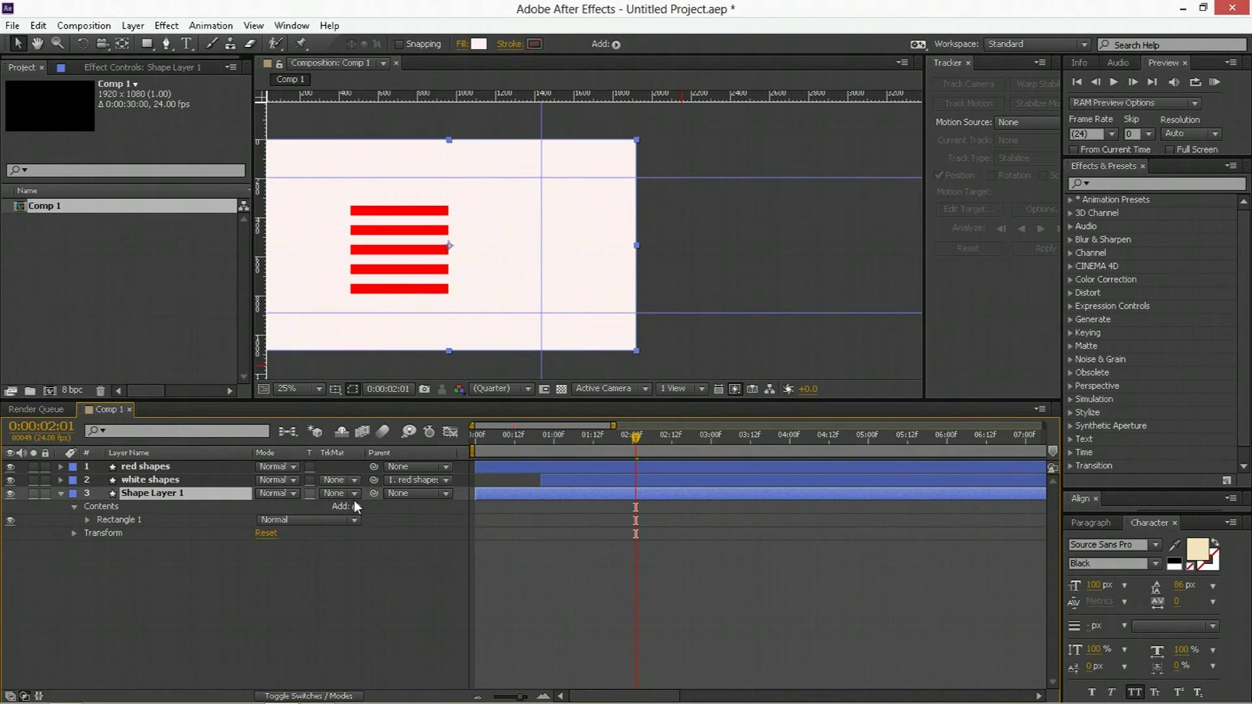
- Start Shape Layer 1 at 0:00:02:01 and set its rectangle's Size to 950 by 500 with the proportions unlinked
left_click(88, 520)
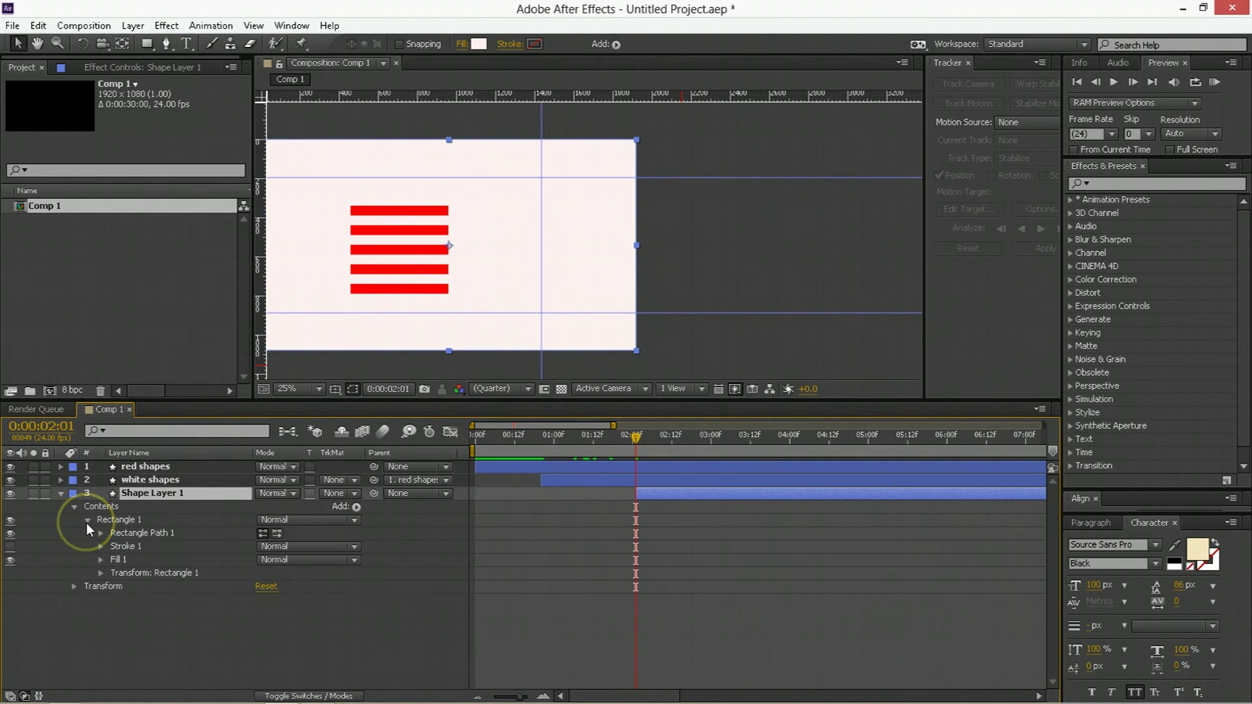
left_click(100, 533)
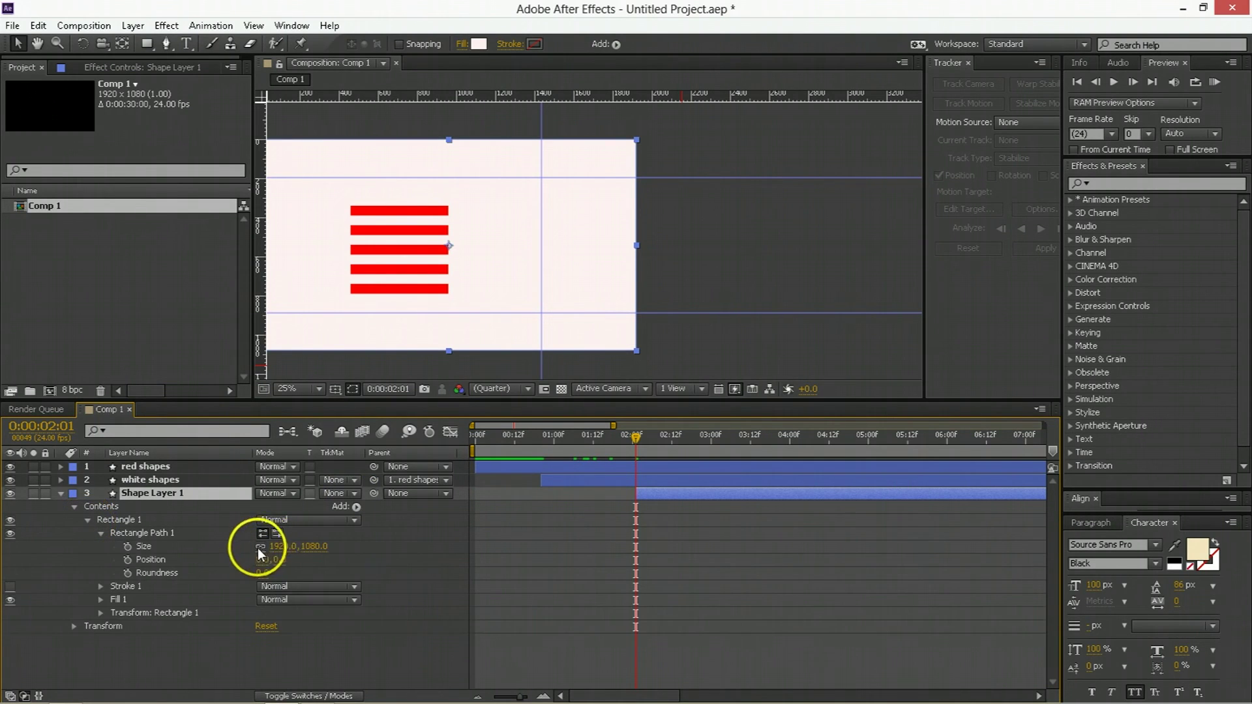
left_click(260, 547)
left_click(280, 546)
type("950")
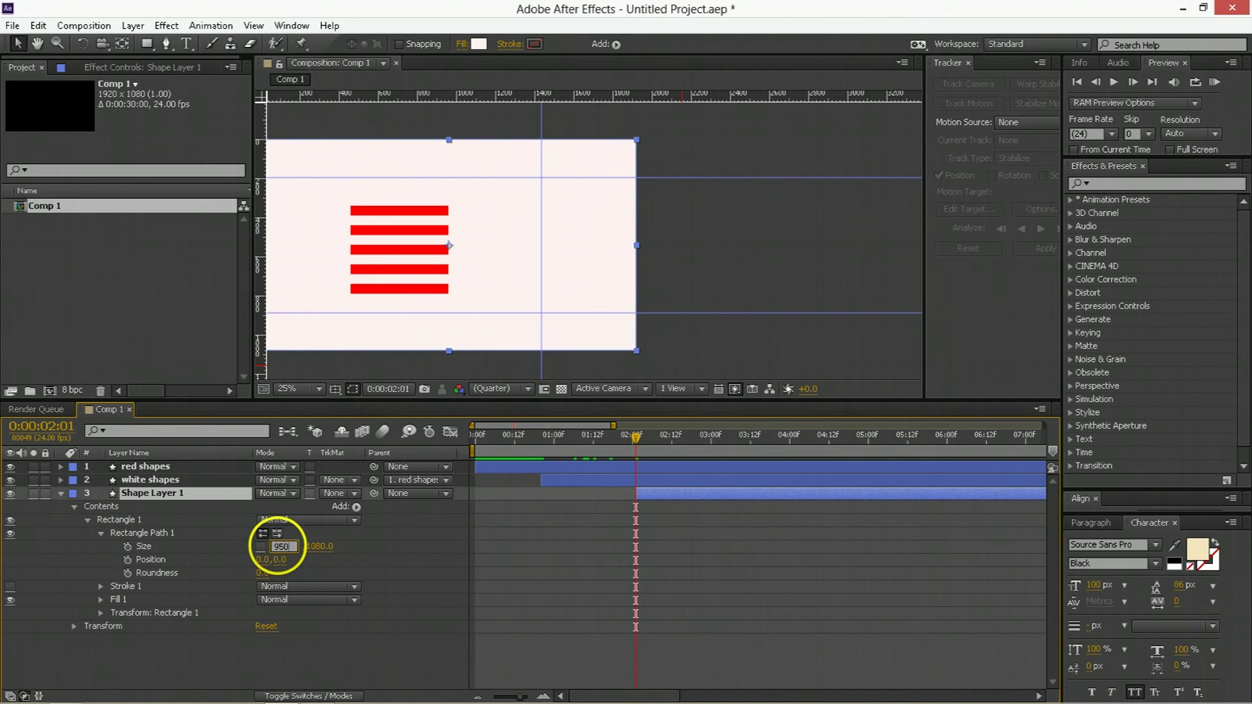
key("Tab")
type("500")
key("Return")
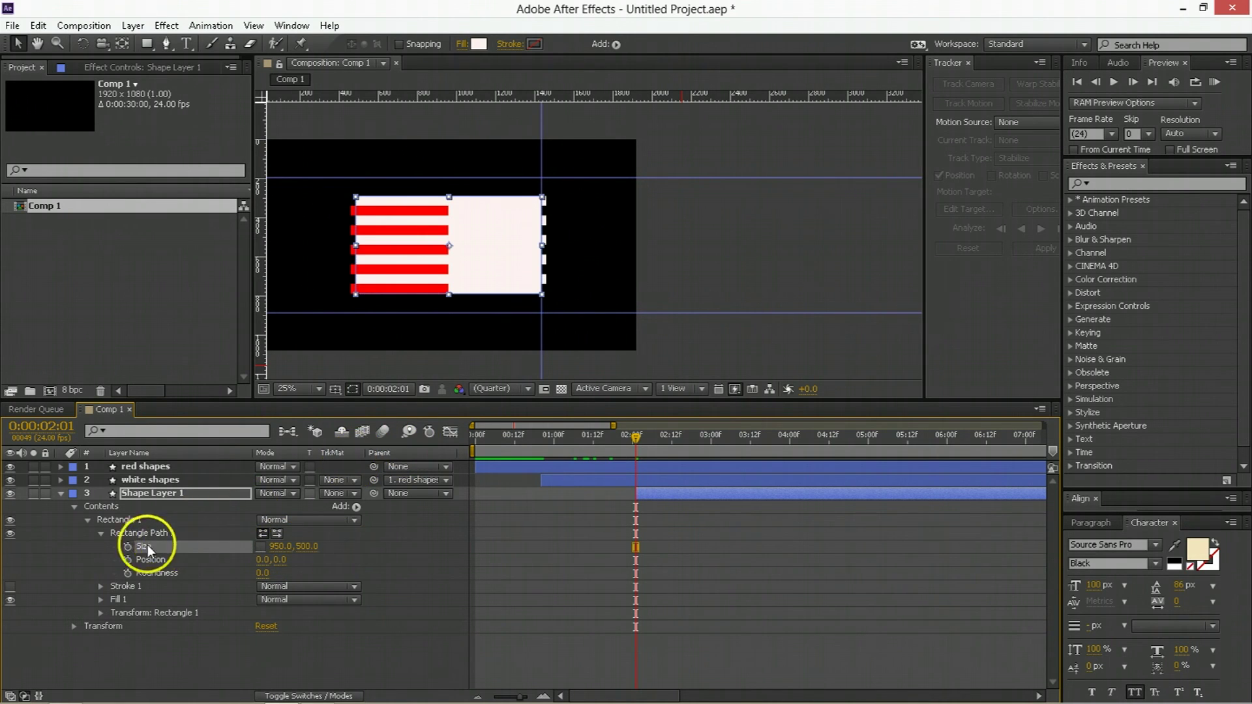
- Reveal the white shapes layer's keyframes and add a Size keyframe to Shape Layer 1's rectangle at 0:00:02:11
left_click(664, 480)
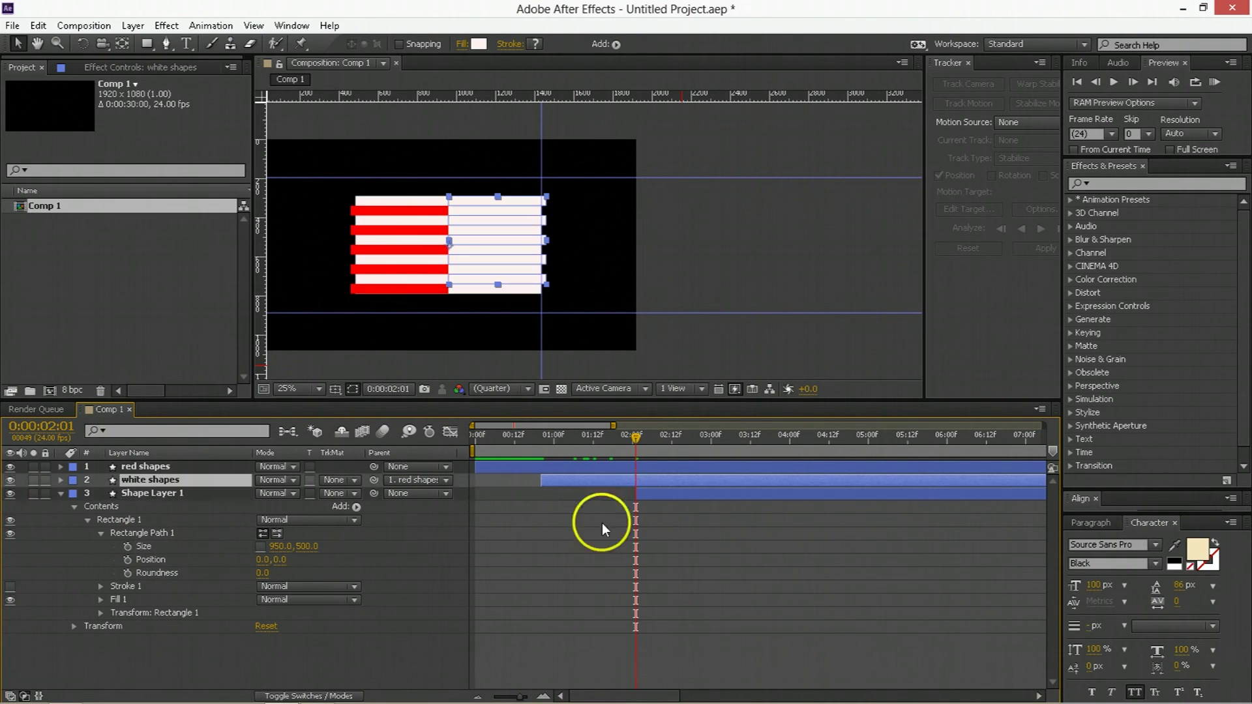
key("u")
key("k")
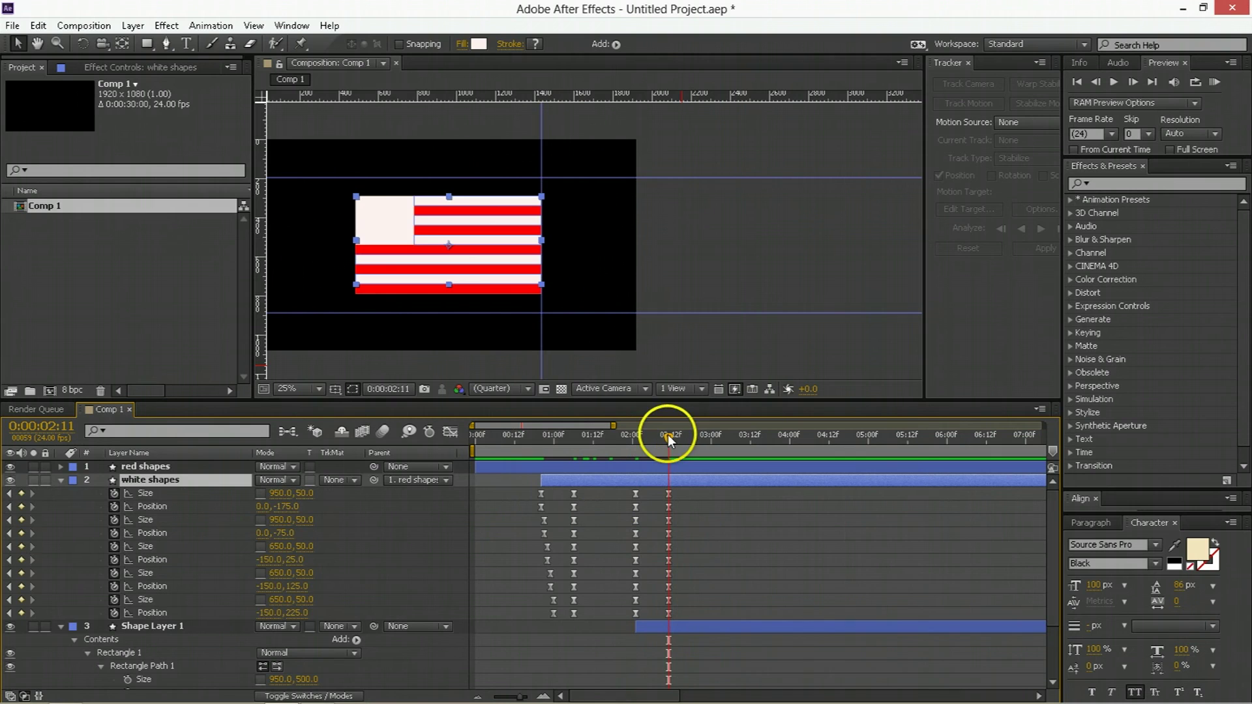
left_click(128, 680)
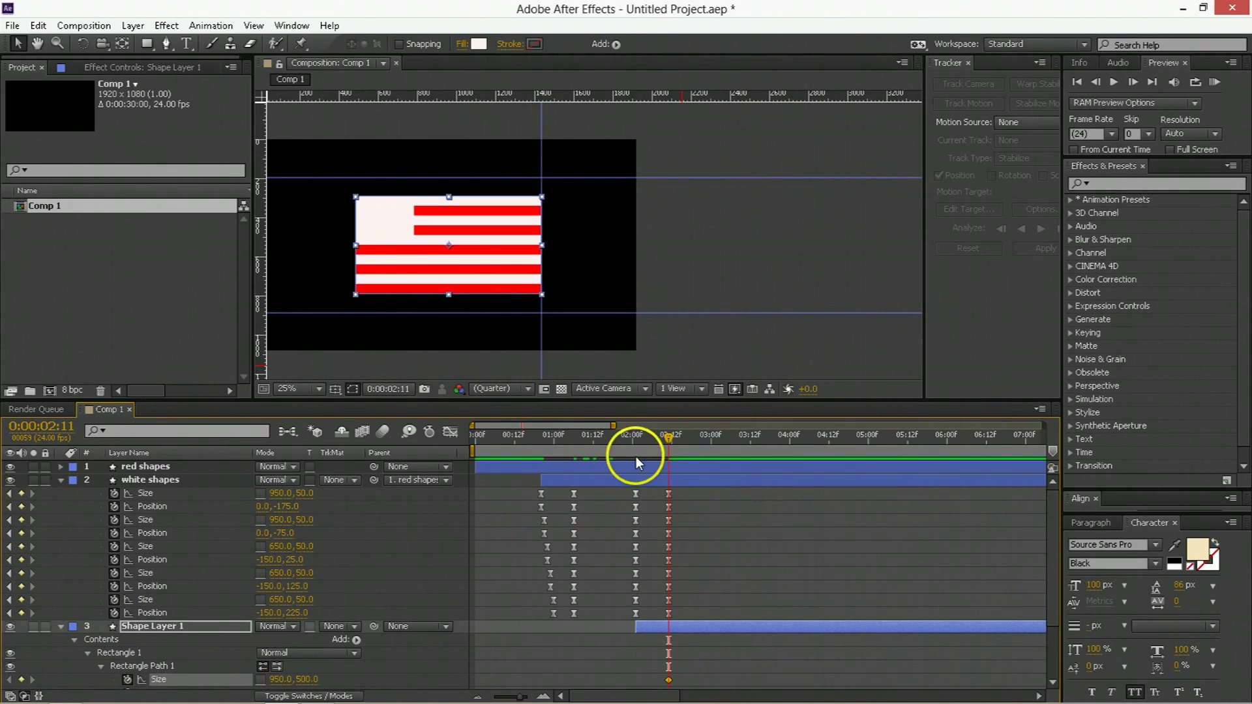
- Keyframe Shape Layer 1's rectangle Size width at 0 at 0:00:02:01
left_click(637, 436)
left_click(280, 680)
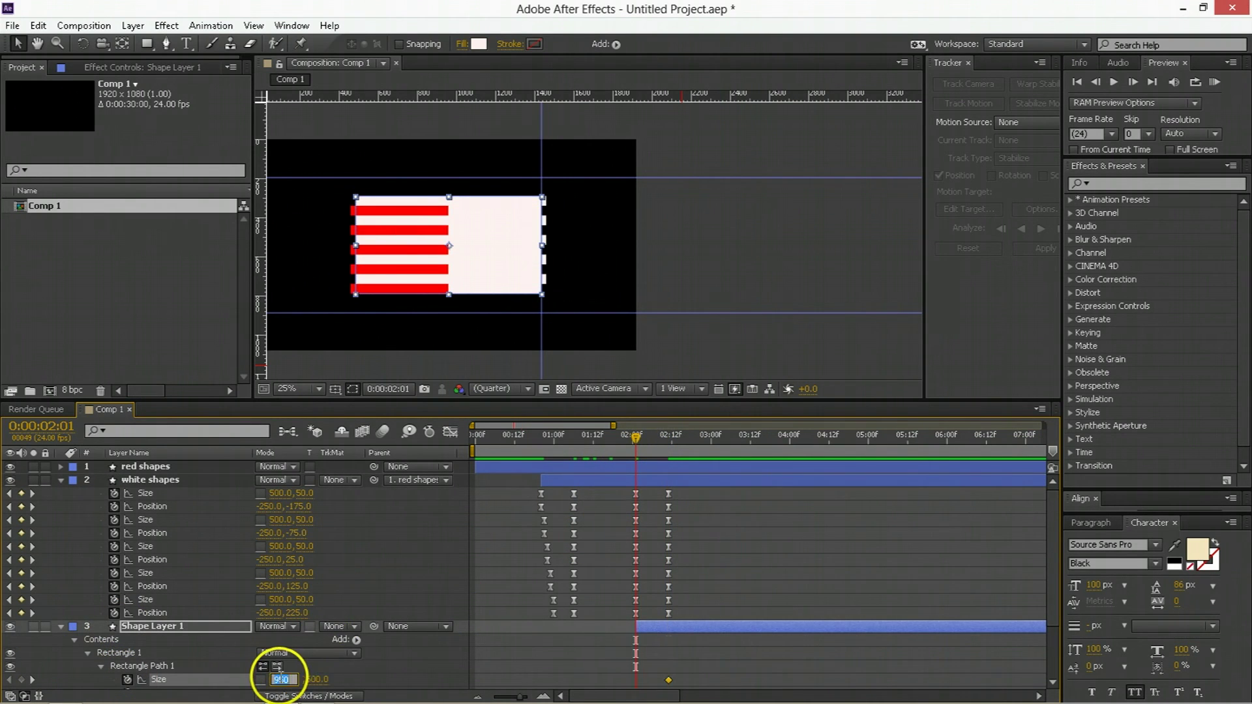
type("0")
key("Return")
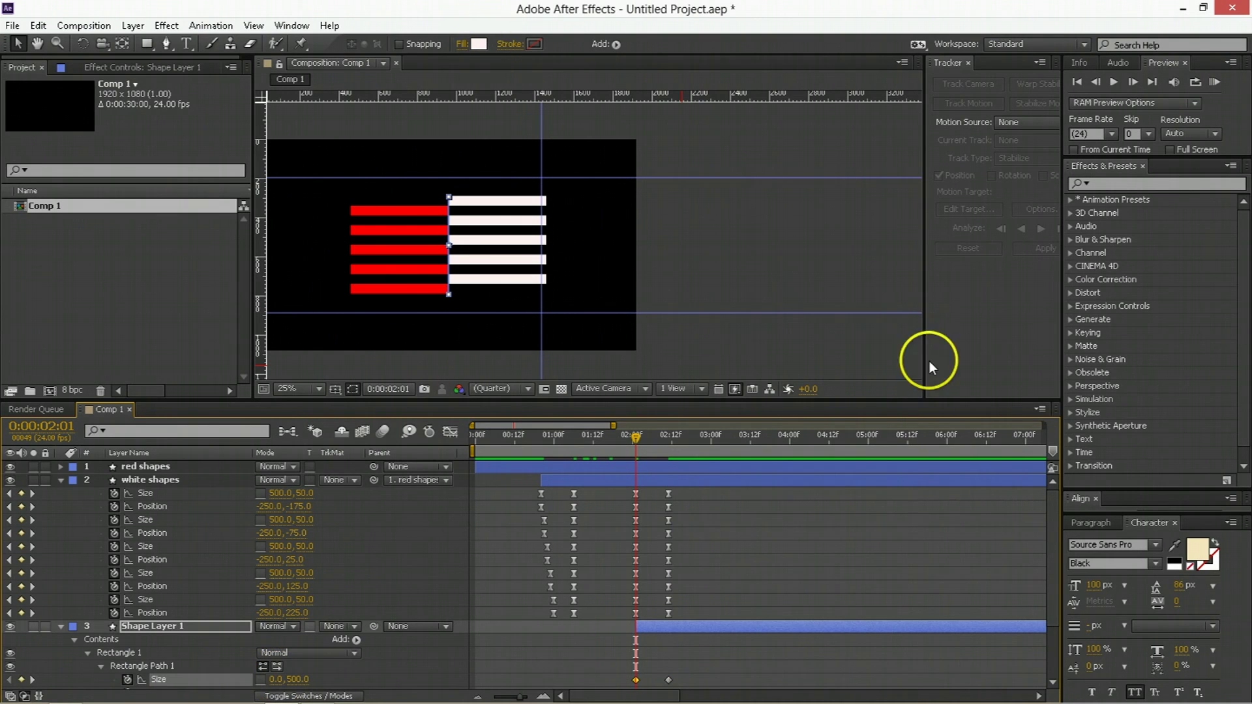
- Set the fill color of Shape Layer 1's rectangle to blue 1616FF
left_click_drag(892, 371, 881, 371)
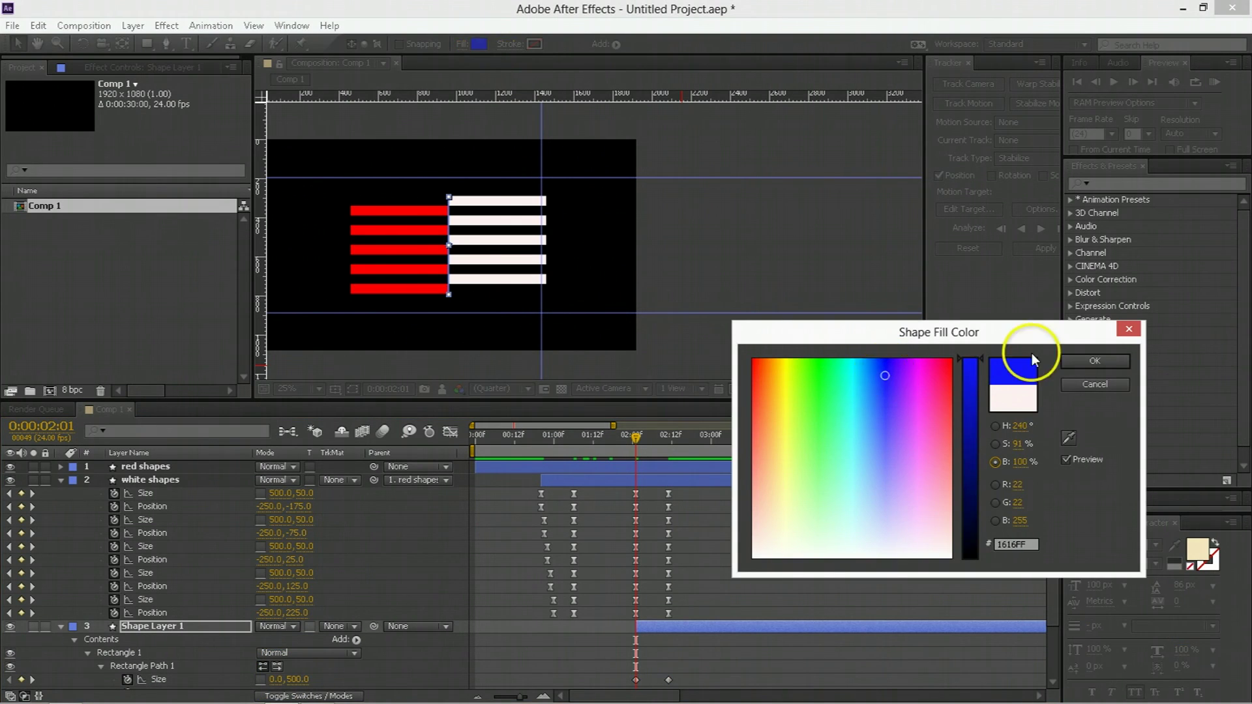
left_click(1077, 362)
- Easy-ease the Size keyframes of Shape Layer 1's rectangle and reshape their speed curve to peak early and slow down gradually
scroll(593, 597, "down", 2)
left_click_drag(634, 647, 699, 623)
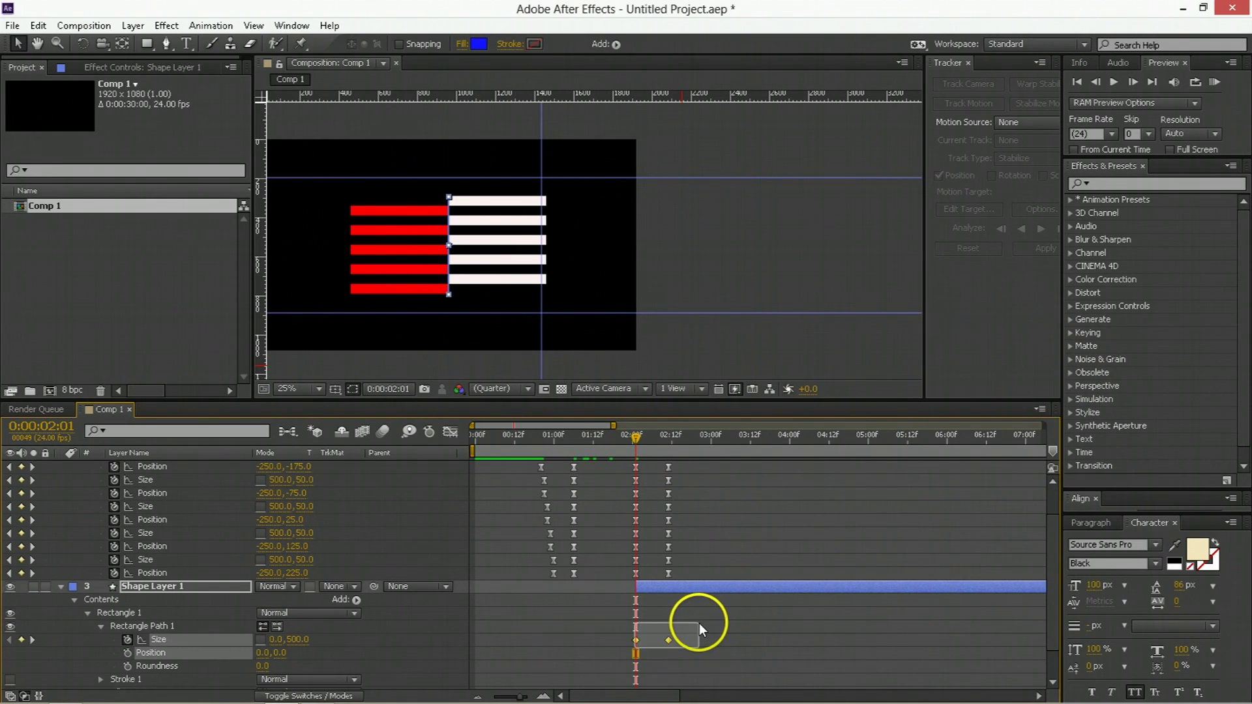
left_click(450, 432)
left_click_drag(697, 461, 637, 505)
left_click(893, 680)
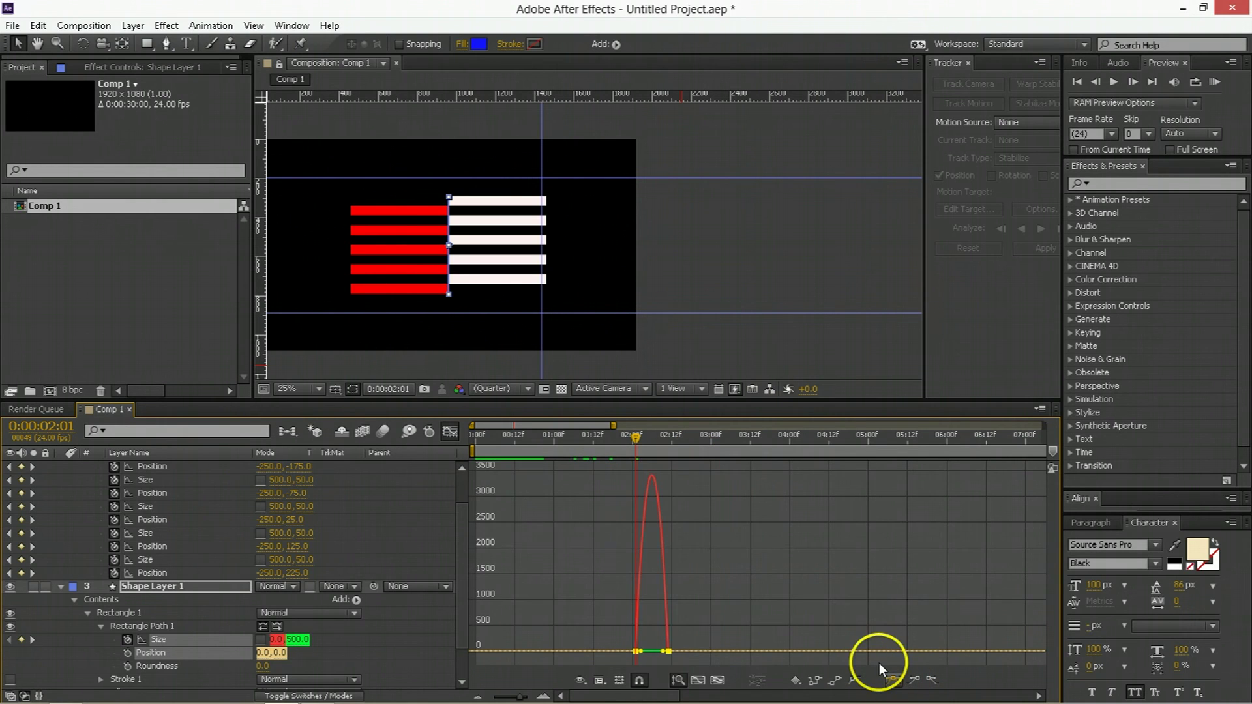
left_click_drag(643, 652, 655, 653)
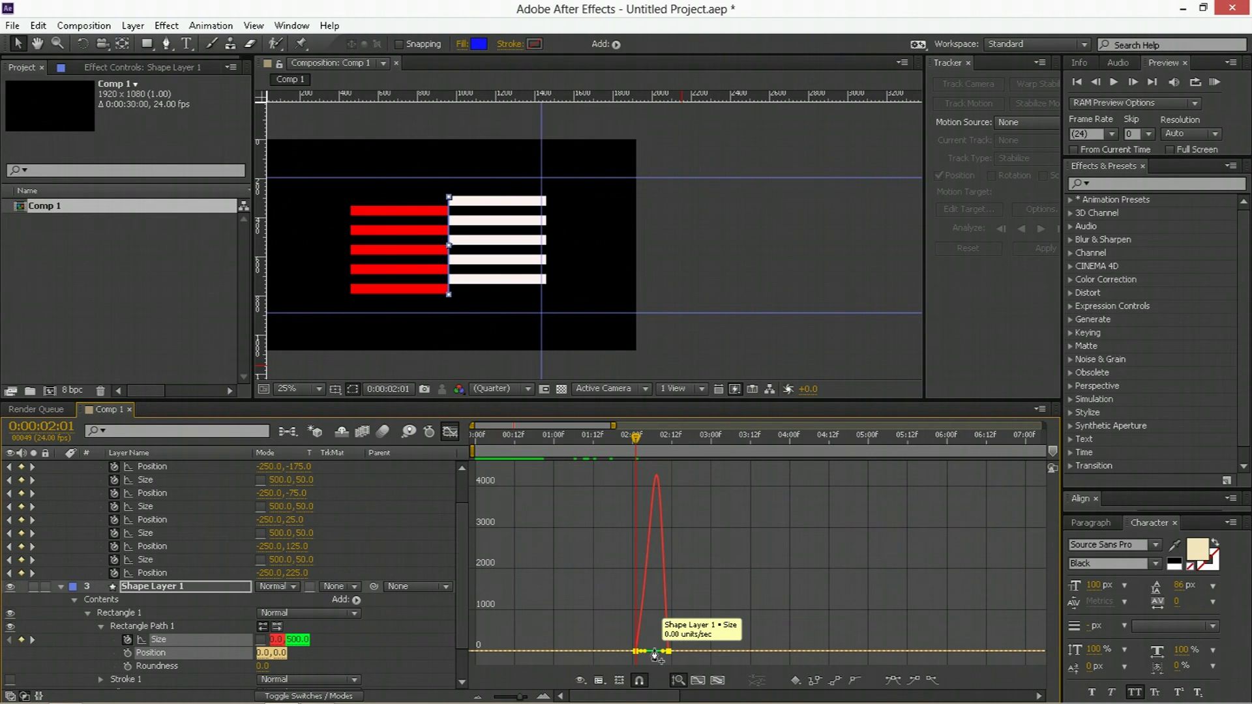
left_click_drag(646, 432, 674, 441)
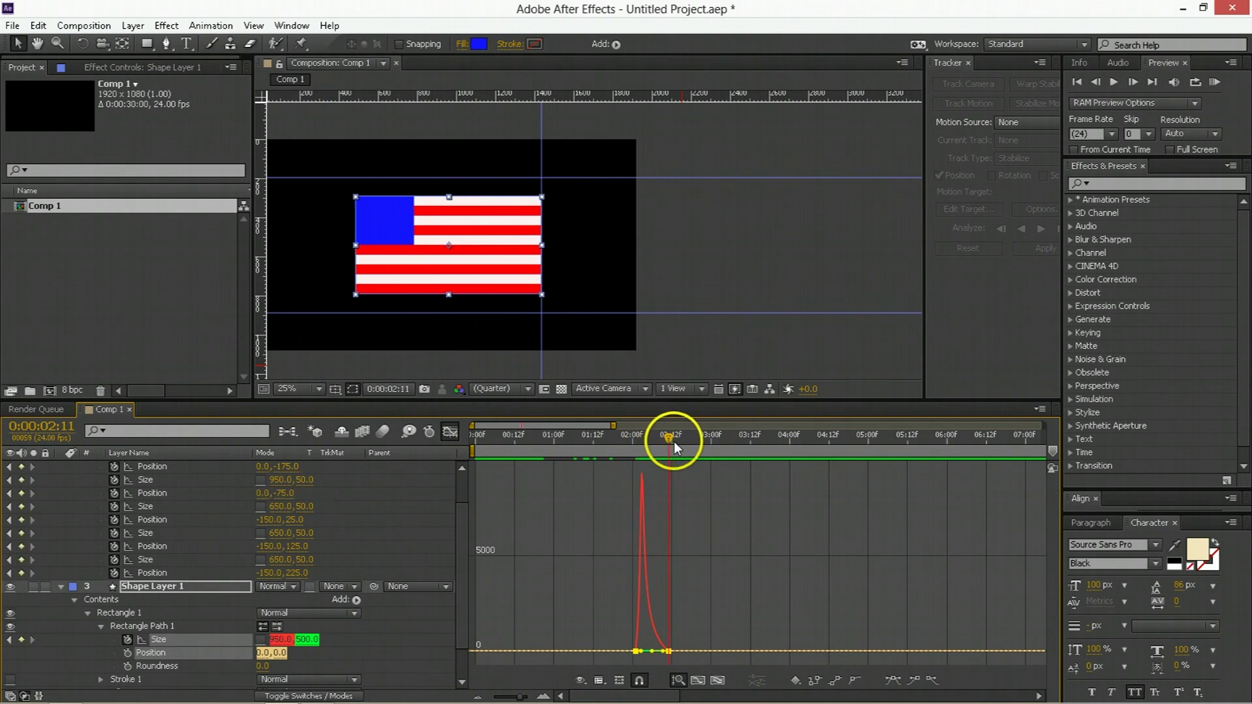
left_click(450, 432)
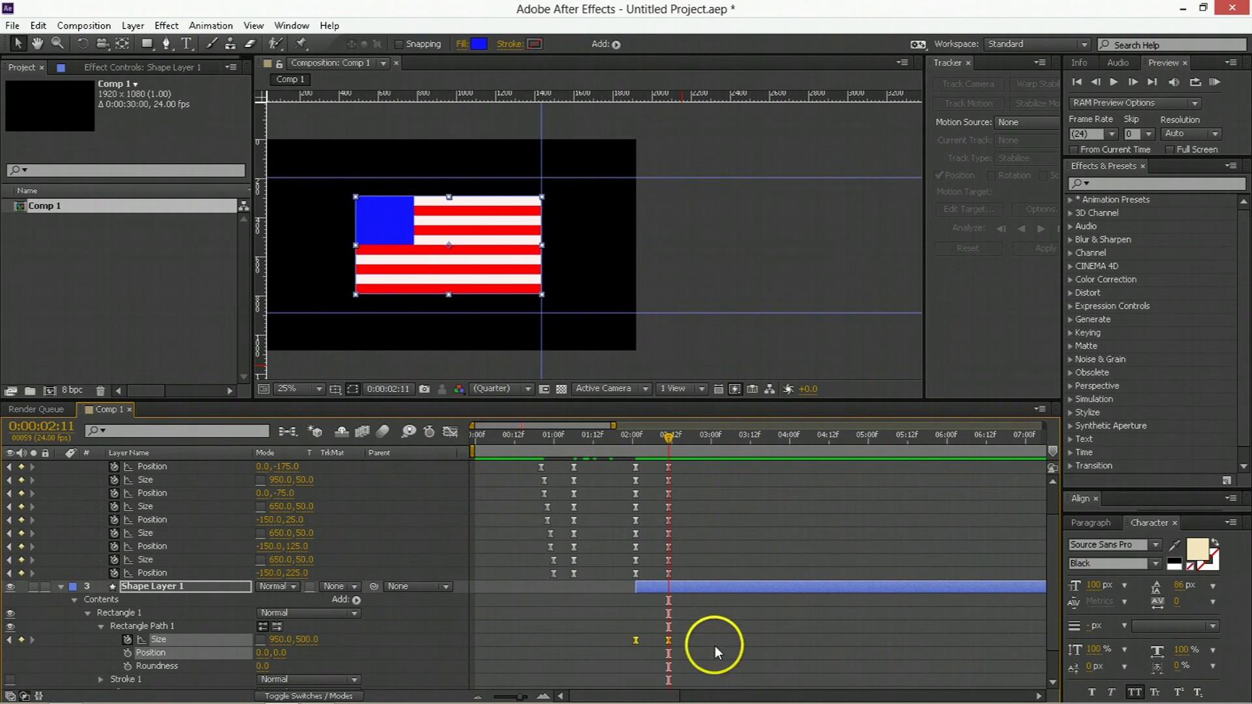
- Collapse the properties of white shapes and Shape Layer 1 and preview the flag animation from the start
left_click(592, 571)
scroll(592, 571, "up", 1)
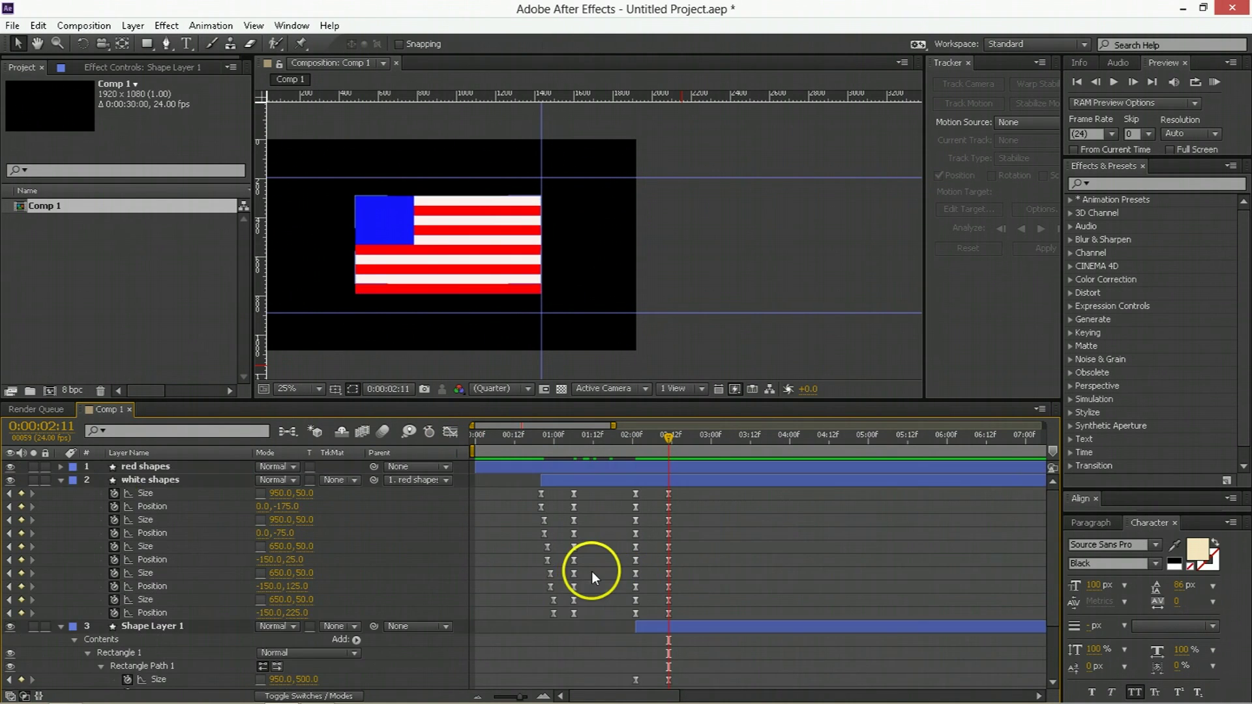
left_click(62, 480)
left_click(61, 494)
key("Home")
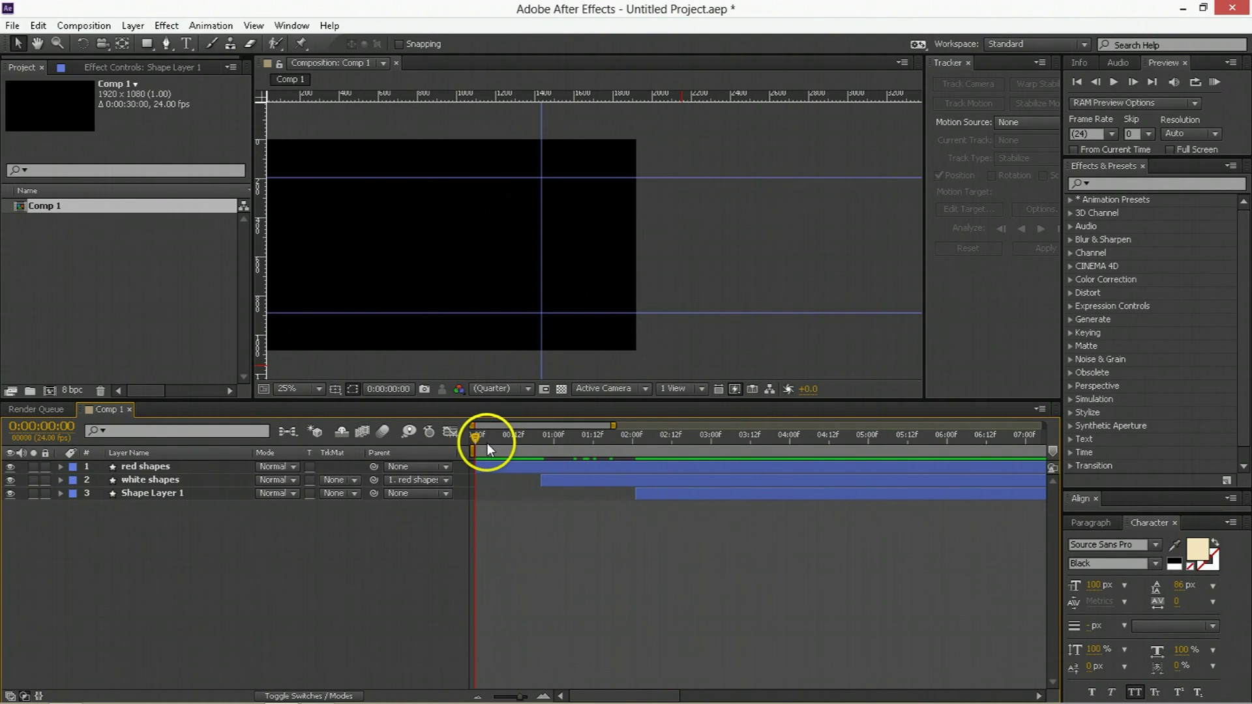
key("space")
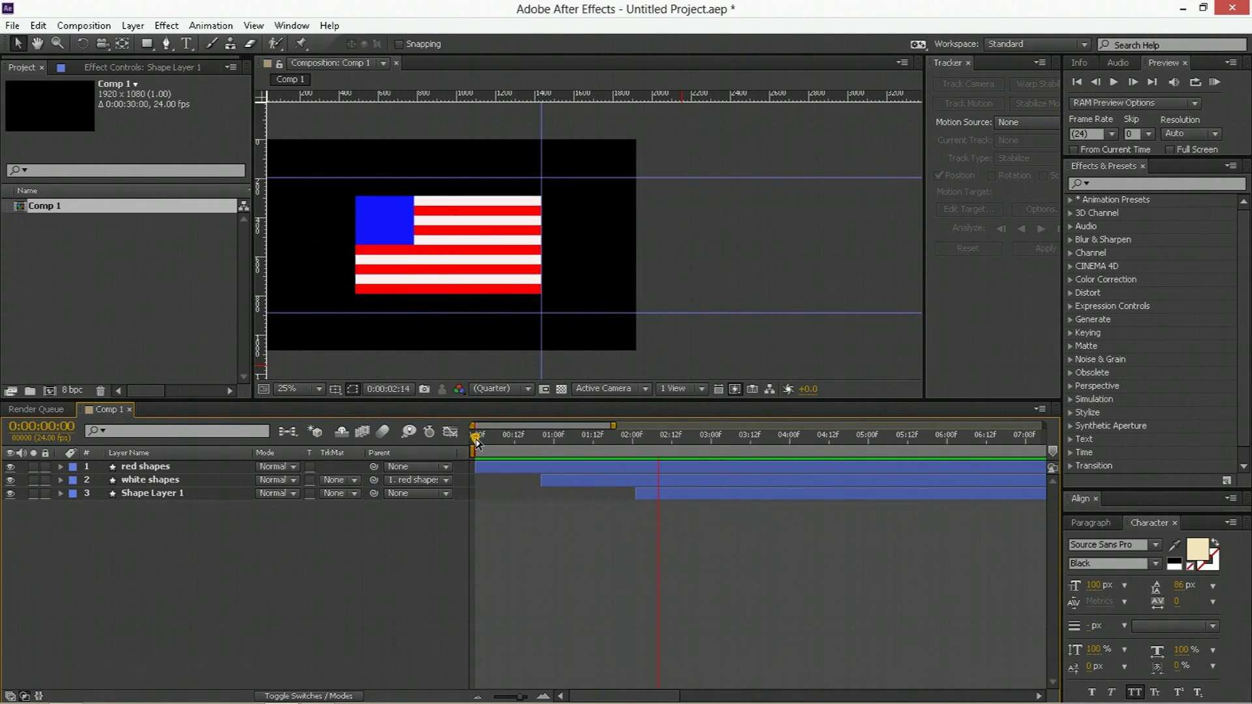
left_click(518, 437)
- Reveal the strip layers' keyframes and stagger the red strips' Size and Position keyframes from 0:00:02:01, delaying each following strip one more frame
left_click(646, 481)
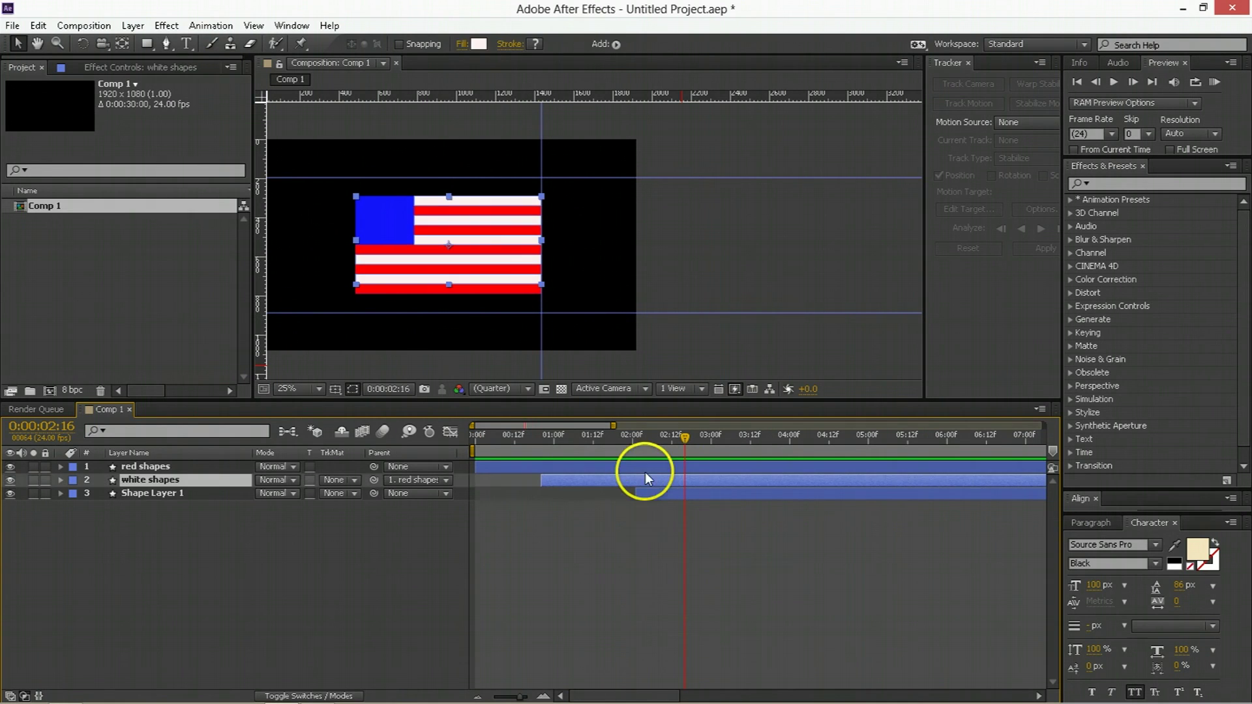
left_click(641, 467, "shift")
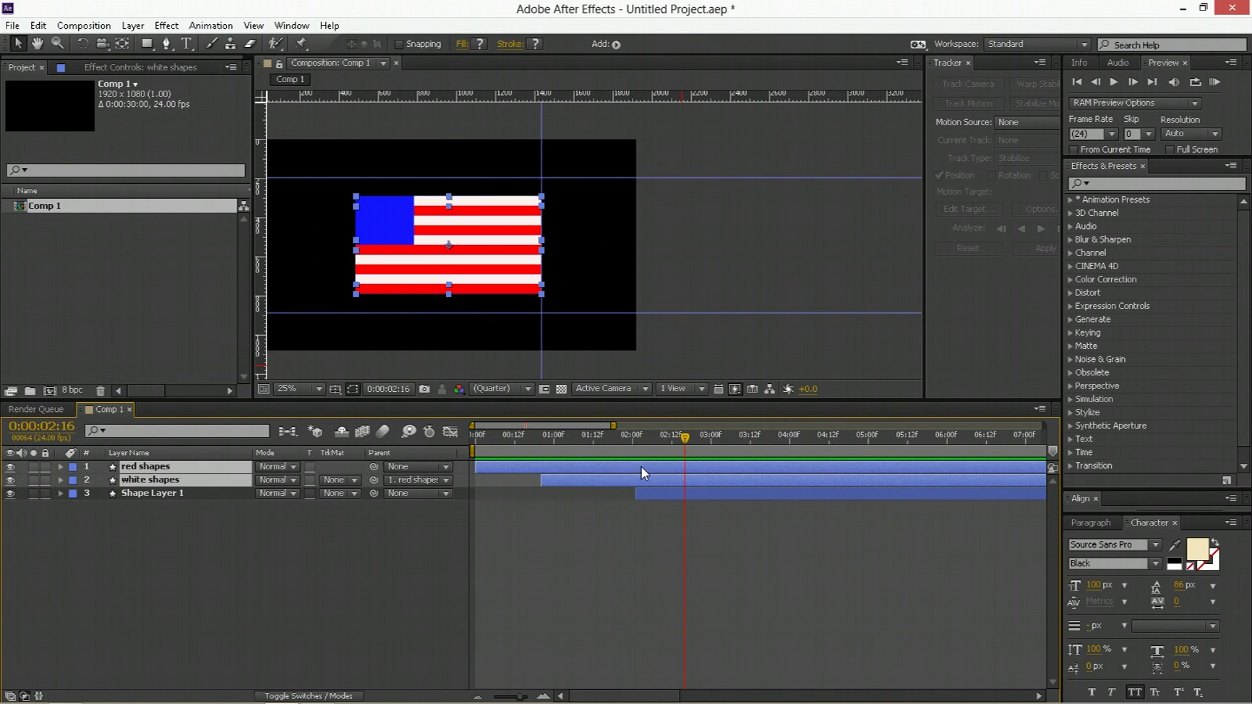
key("u")
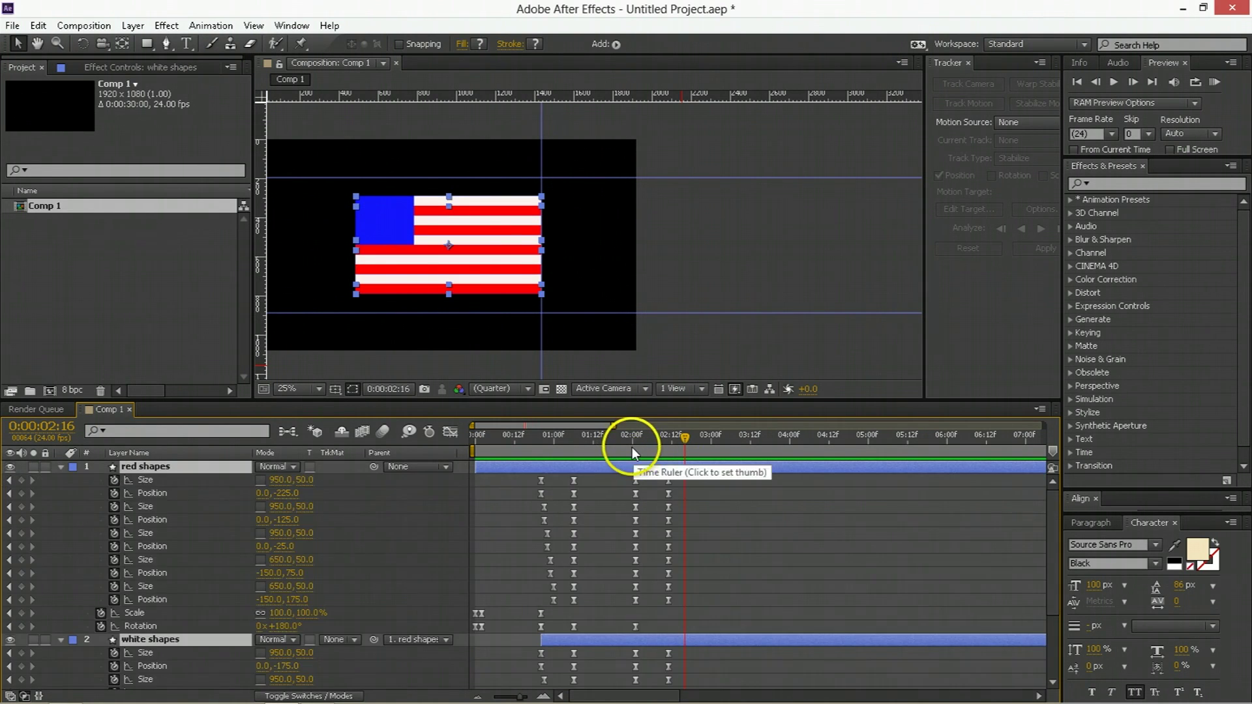
left_click(634, 447)
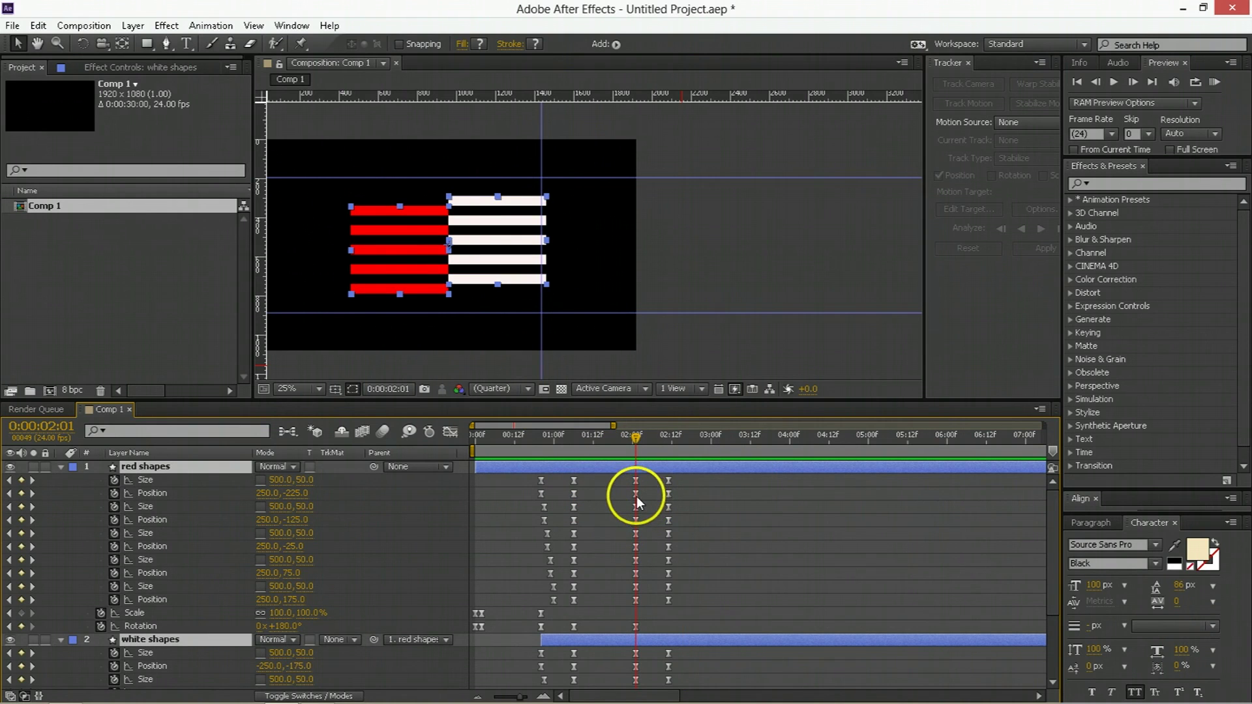
left_click_drag(653, 507, 642, 535)
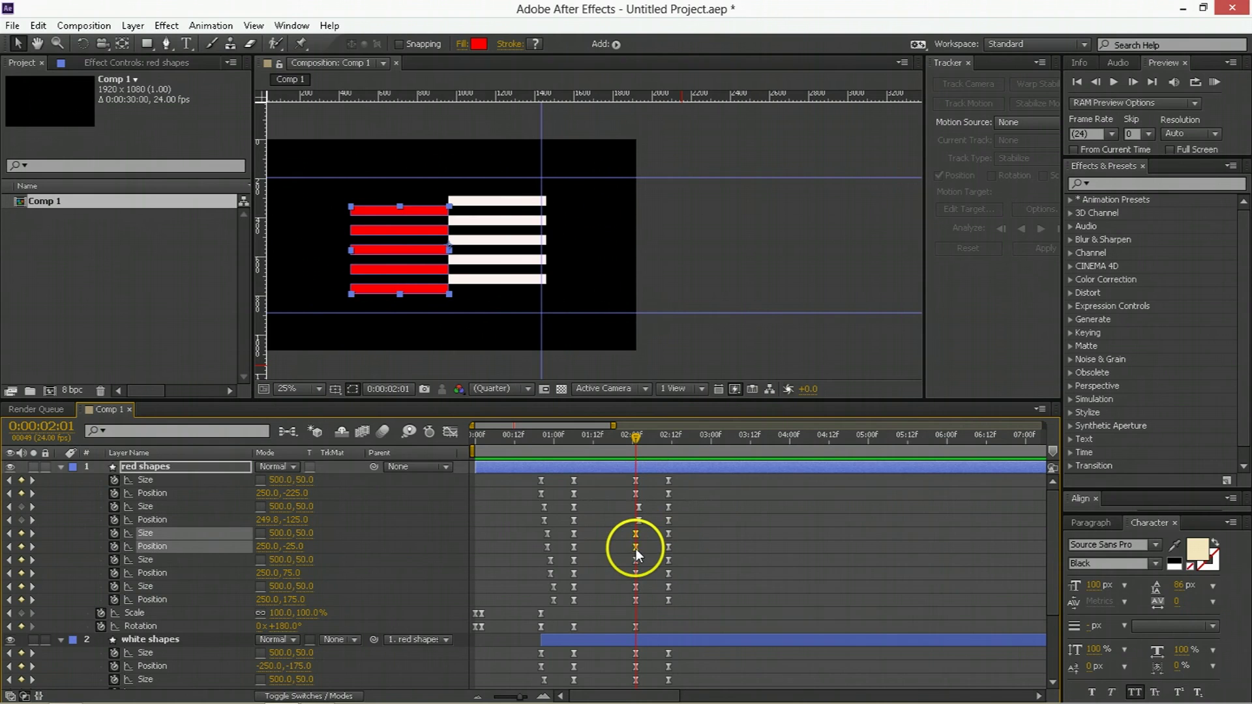
key("alt+Right")
key("alt+Right")
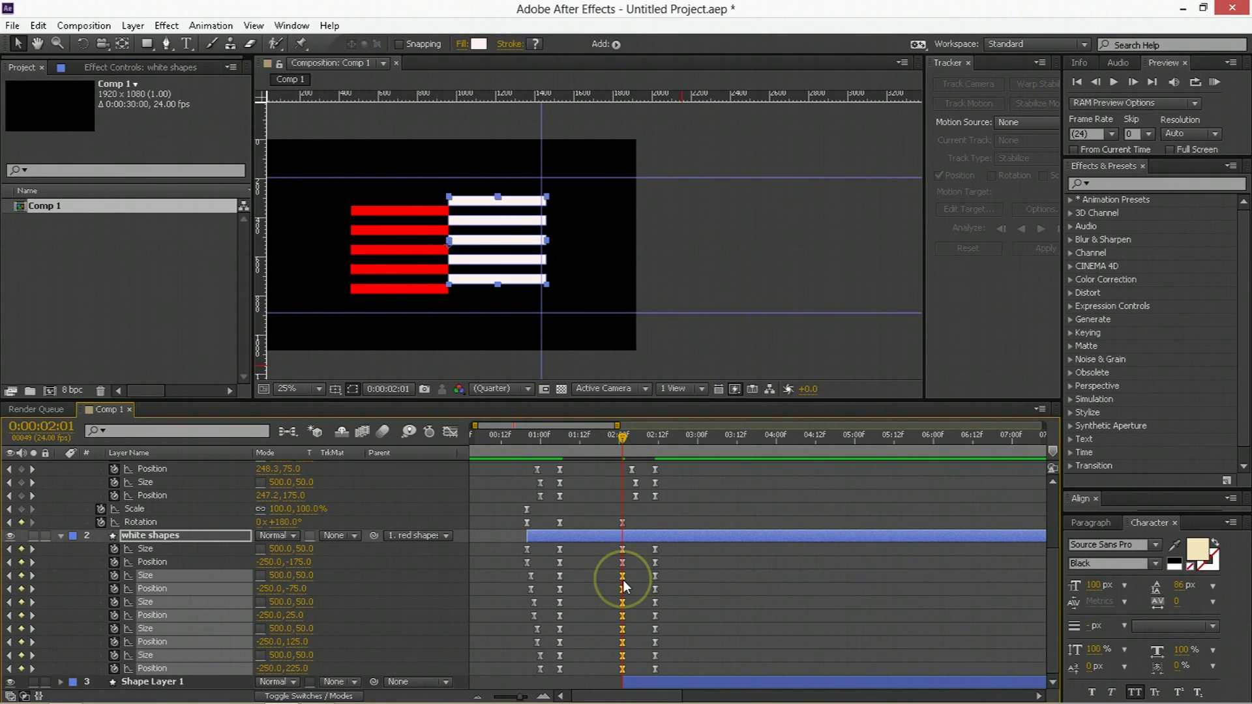
key("alt+Right")
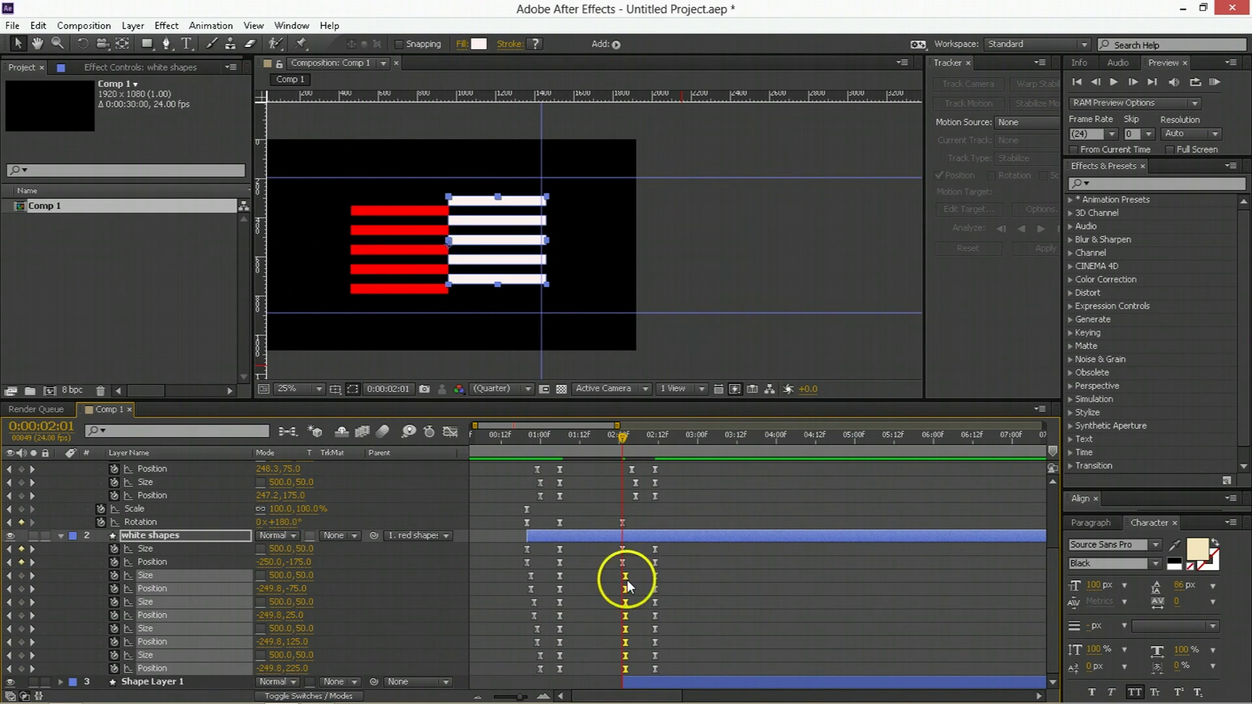
- Stagger the white strips' Size and Position keyframes likewise, one frame apart from 0:00:02:01, and scrub to 0:00:02:11 to check the motion
left_click_drag(636, 597, 612, 671)
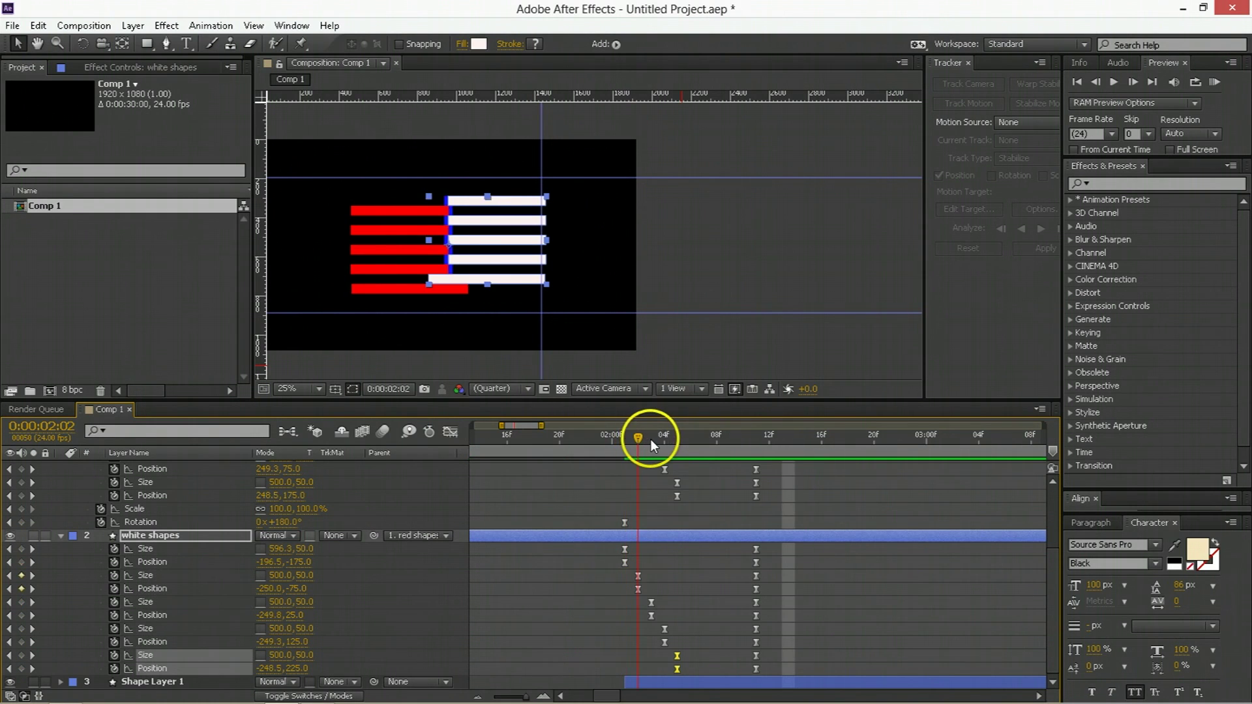
left_click_drag(651, 440, 706, 449)
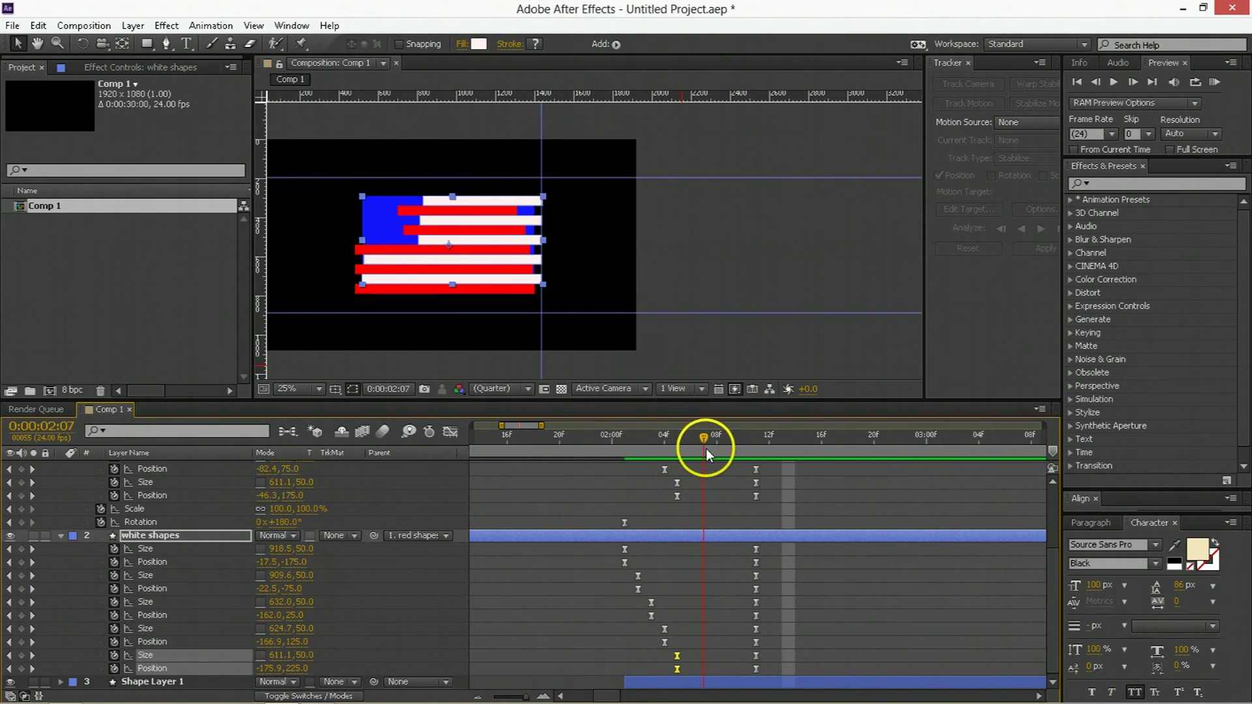
left_click(755, 456)
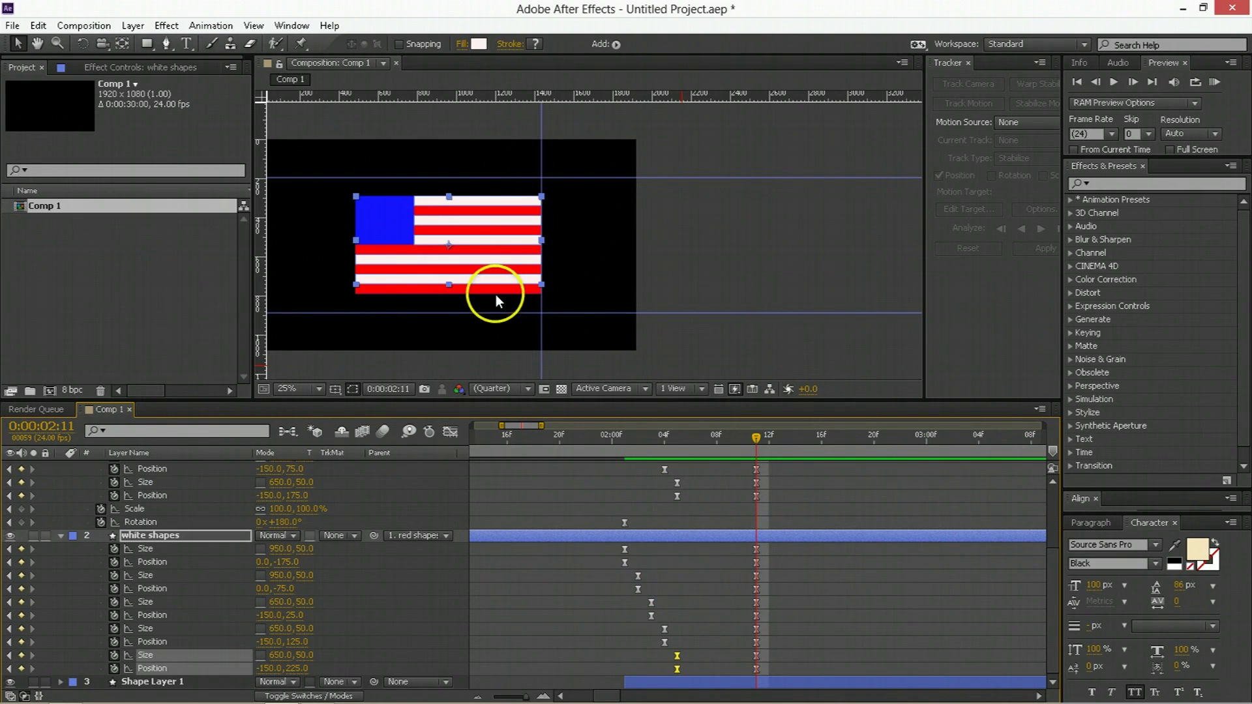
- Collapse all layer properties and pre-compose red shapes, white shapes and Shape Layer 1 into a composition named flag
scroll(495, 294, "down", 1)
left_click(491, 513)
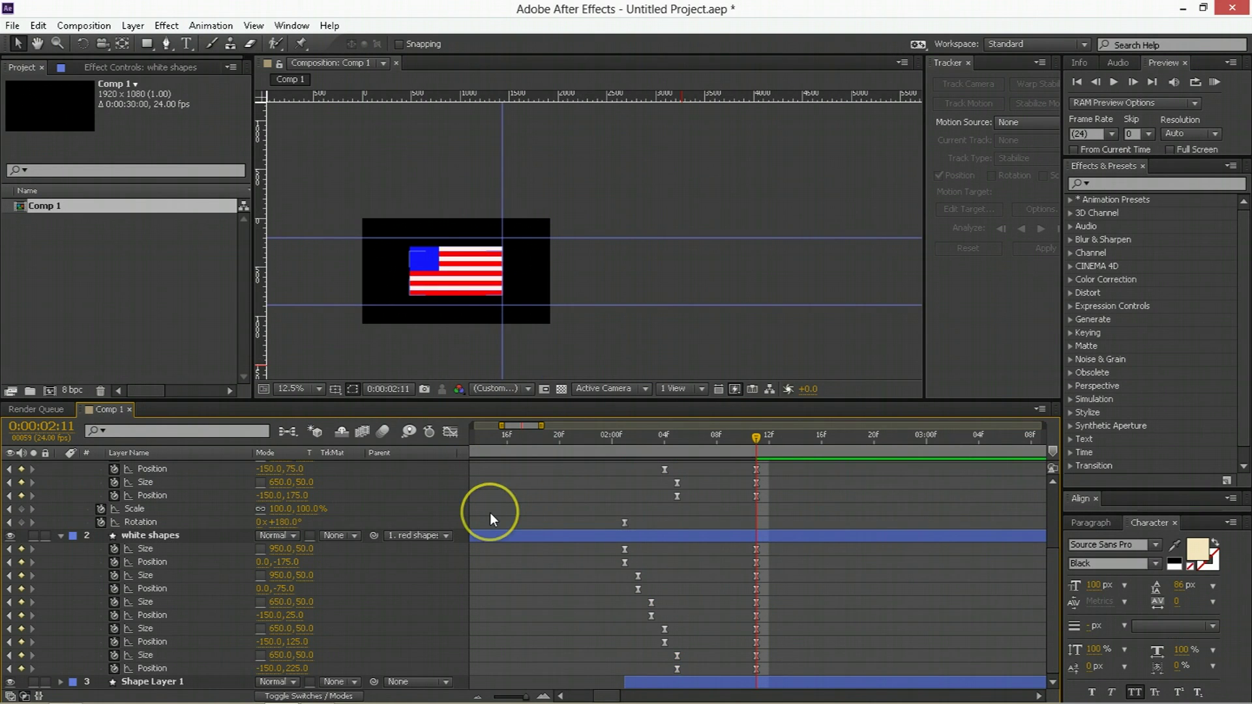
key("ctrl+a")
key("u")
left_click(613, 512)
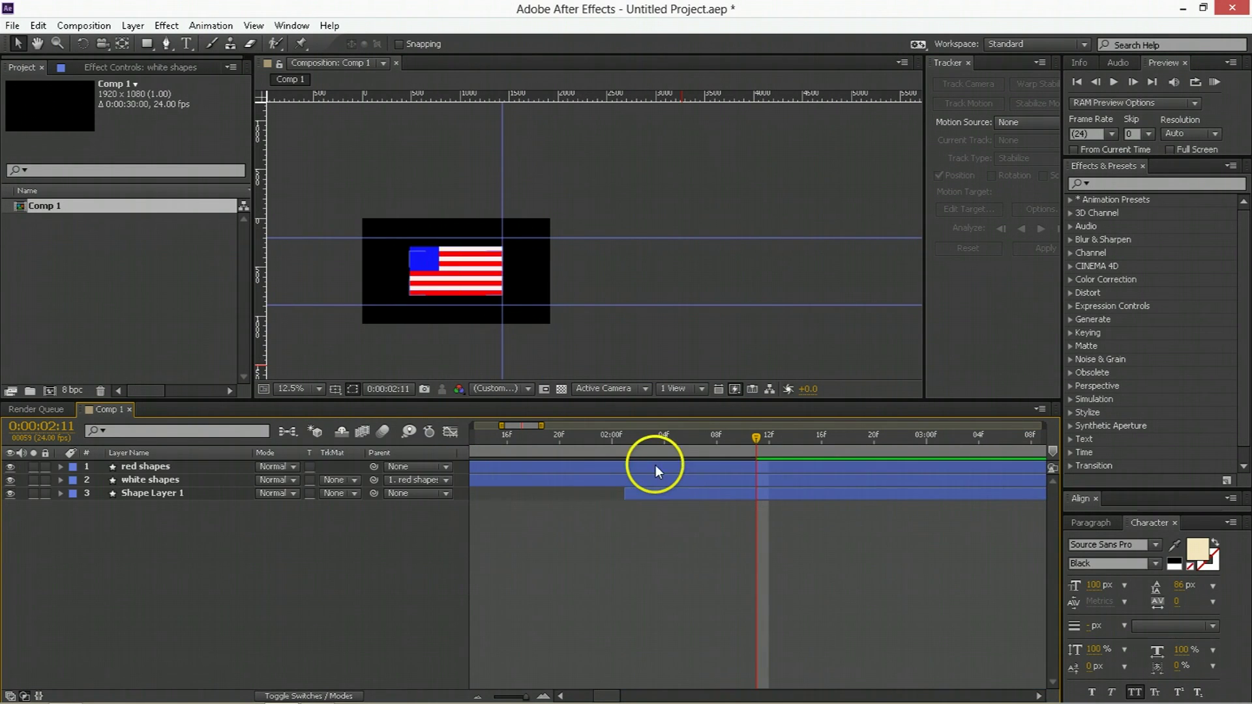
left_click(656, 464)
left_click(652, 496, "shift")
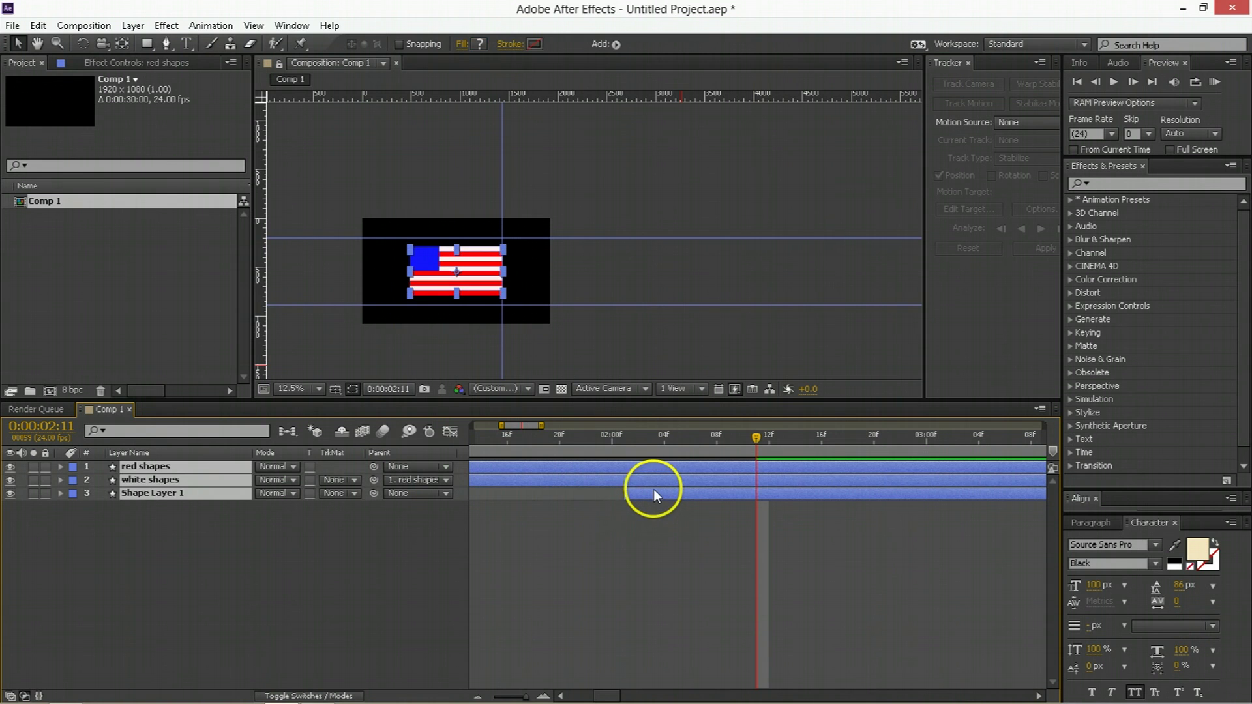
key("ctrl+shift+c")
type("flag")
key("Return")
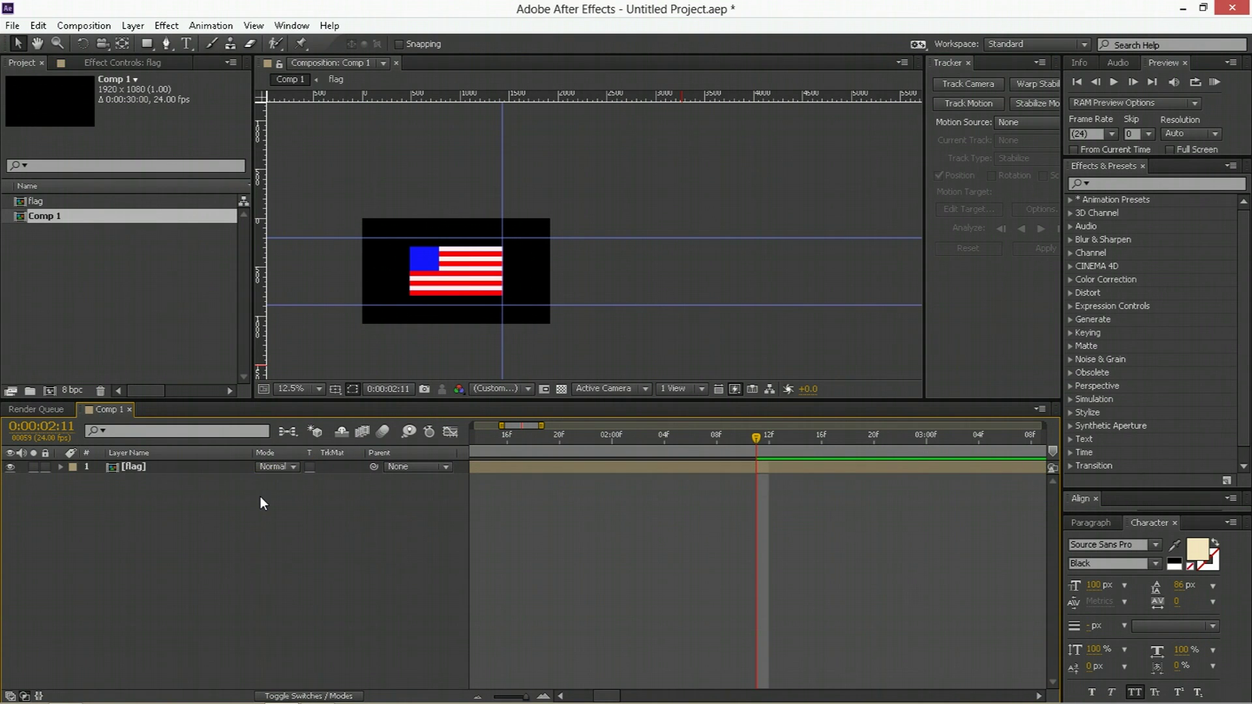
- Create a full-frame pale lime green solid and place it below the flag layer
right_click(260, 497)
mouse_move(392, 506)
left_click(534, 542)
left_click(997, 531)
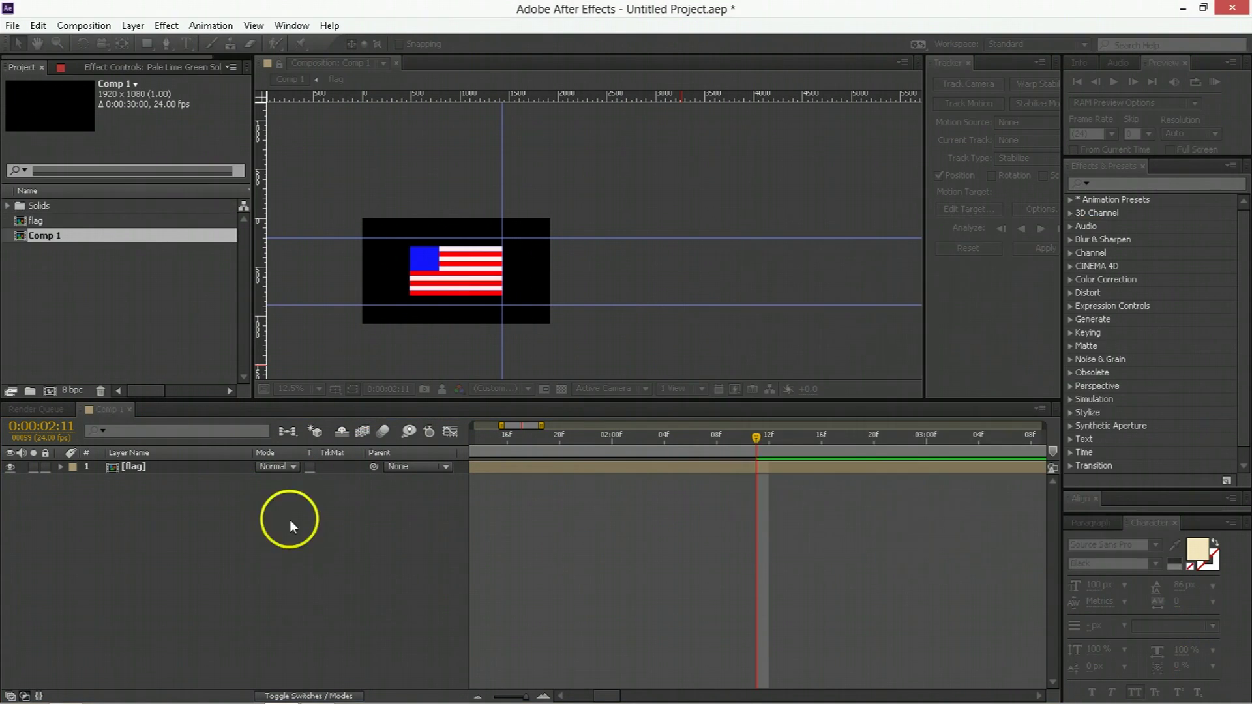
left_click_drag(155, 480, 160, 490)
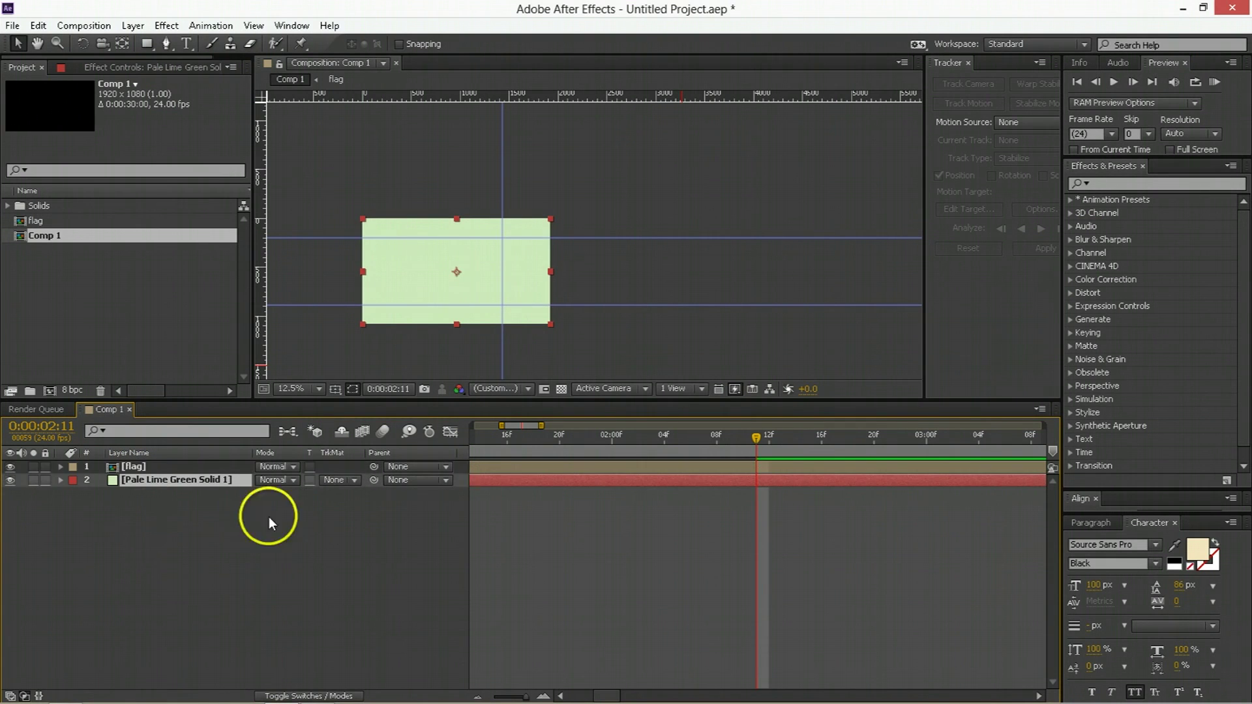
- Apply the Drop Shadow effect to the flag layer
left_click(543, 467)
left_click(1130, 186)
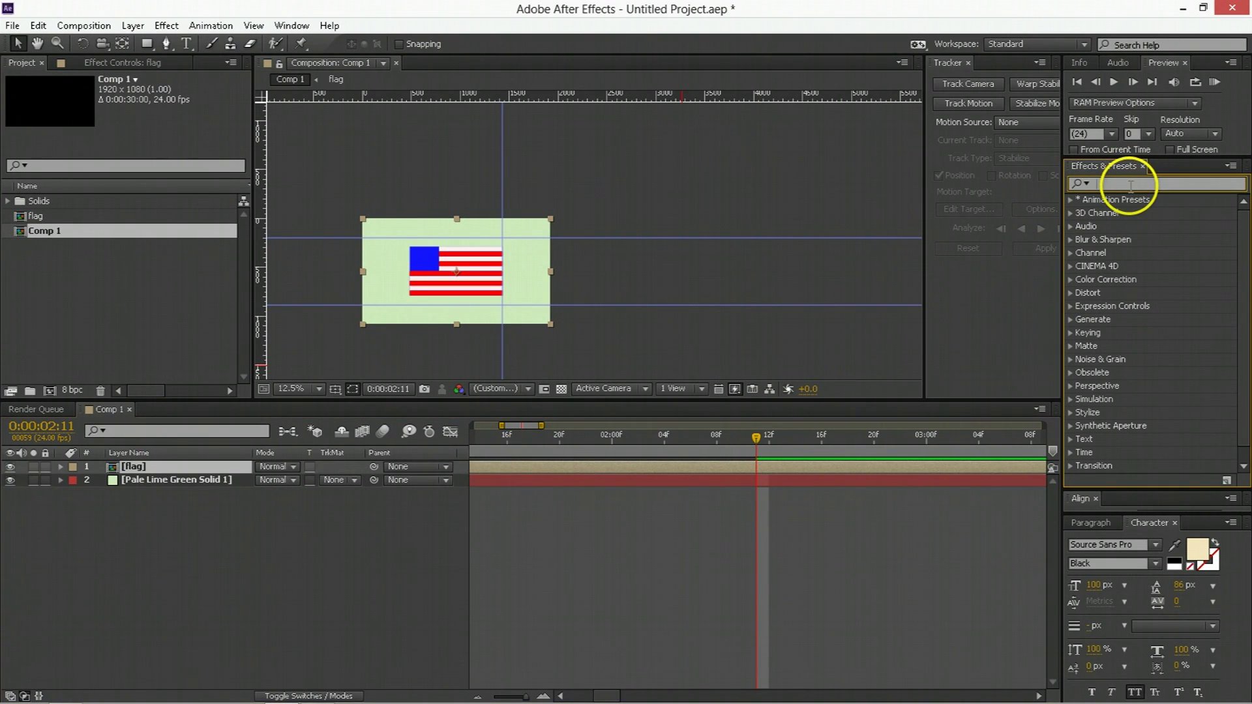
type("drop")
double_click(1131, 360)
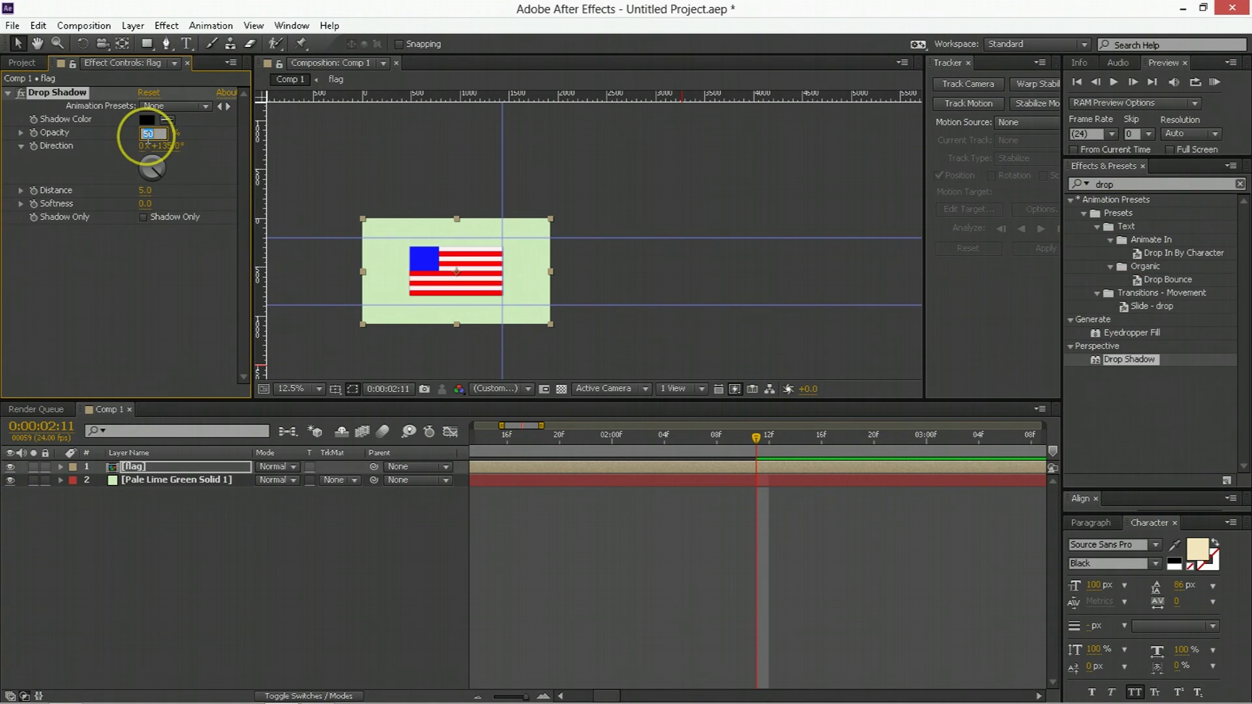
left_click(148, 134)
key("Return")
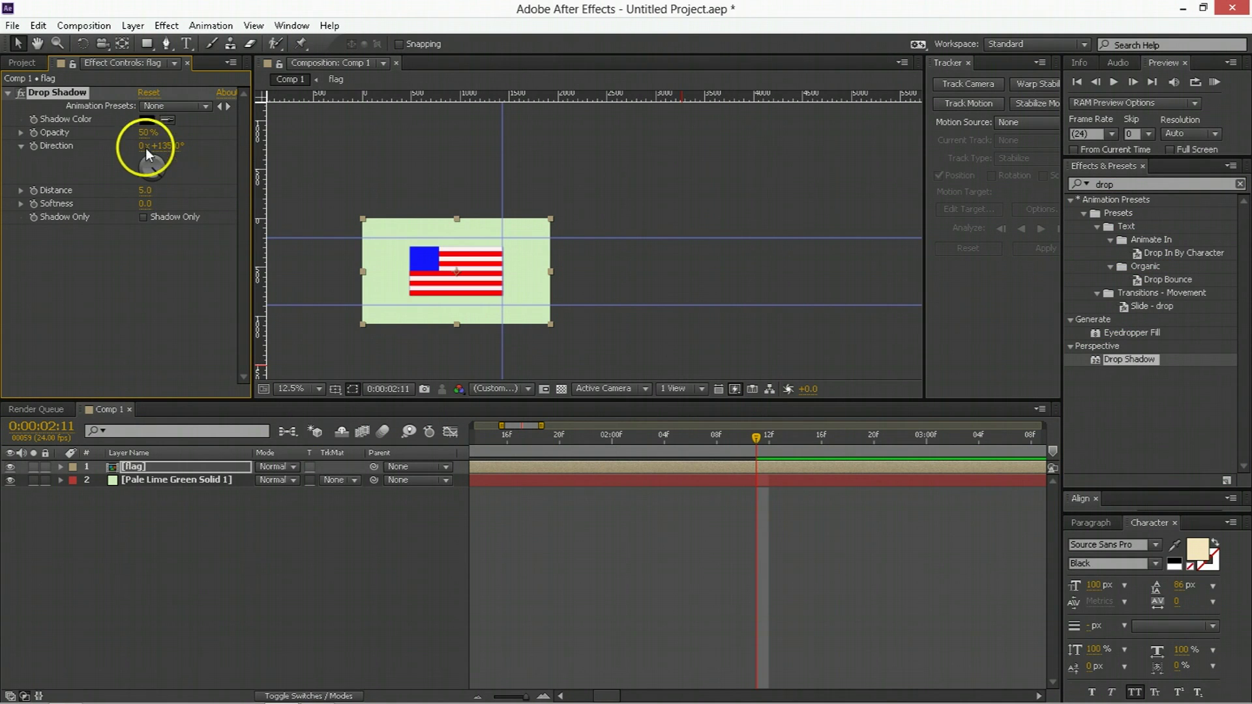
- Keyframe the drop shadow's Distance at 0 at 0:00:00:00
key("Home")
left_click(448, 439)
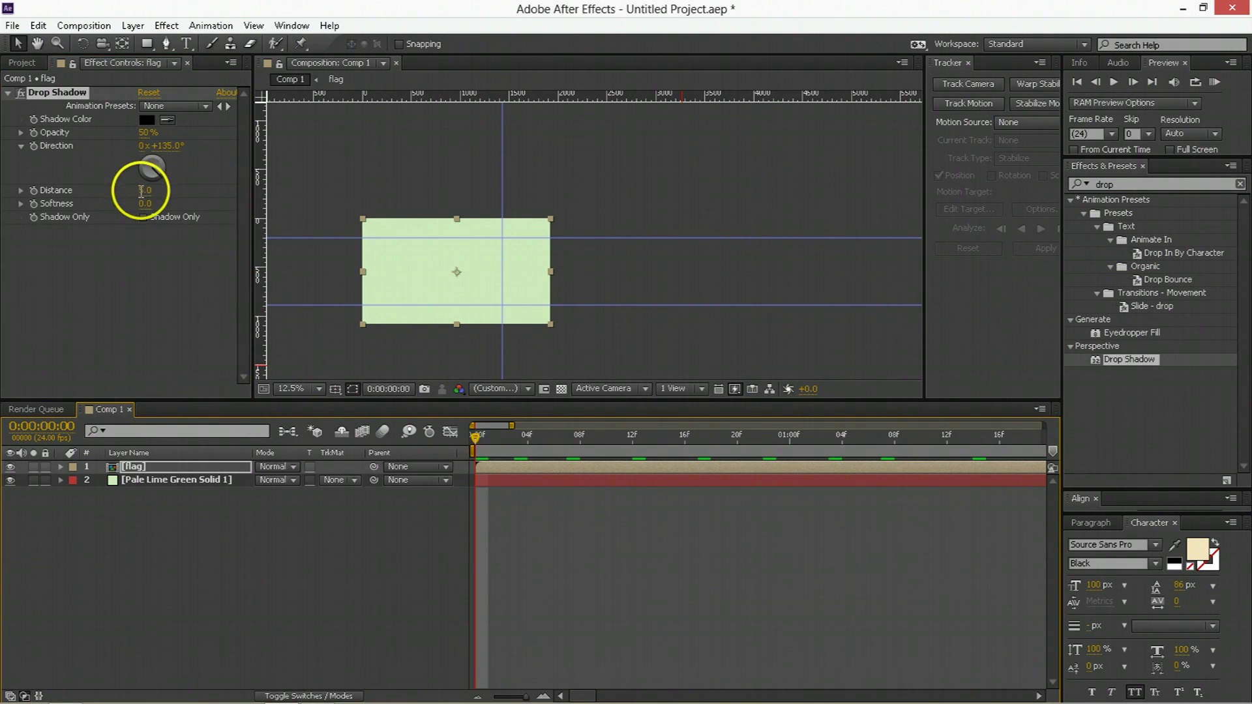
left_click(145, 191)
- Open the flag composition, reveal Shape Layer 1's Size keyframes and go to the last one at 0:00:02:11
double_click(663, 472)
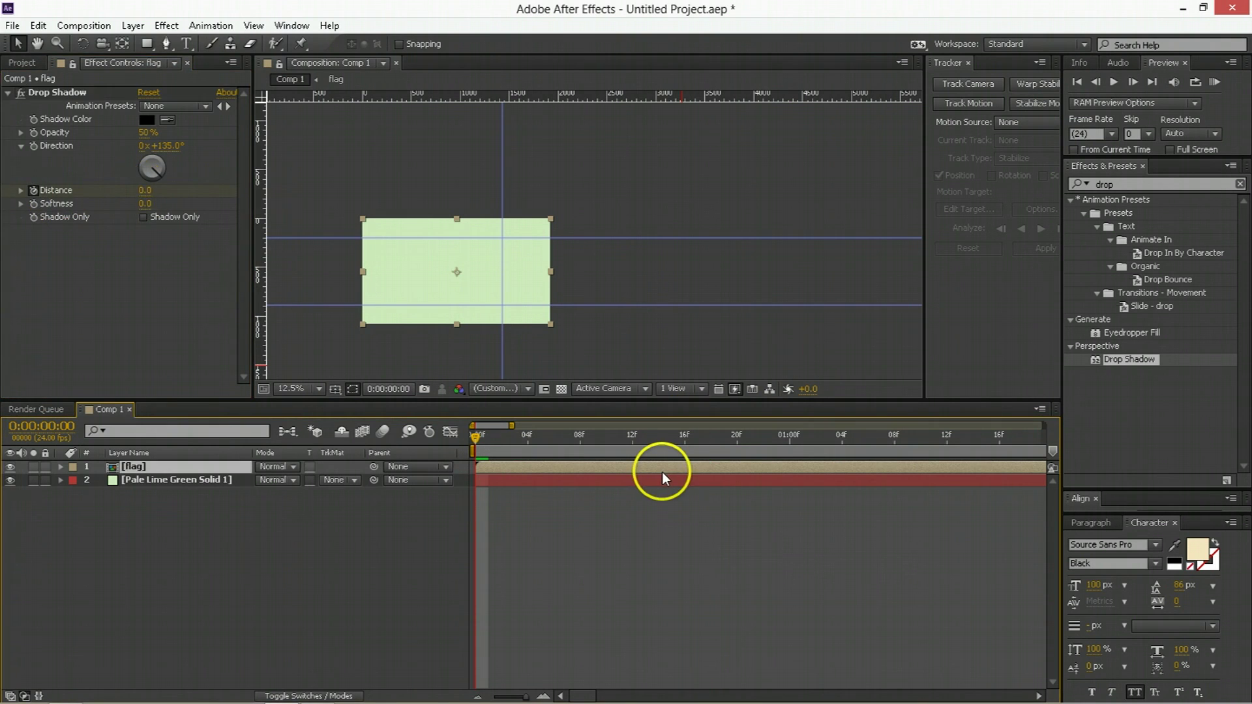
key("minus")
key("minus")
key("minus")
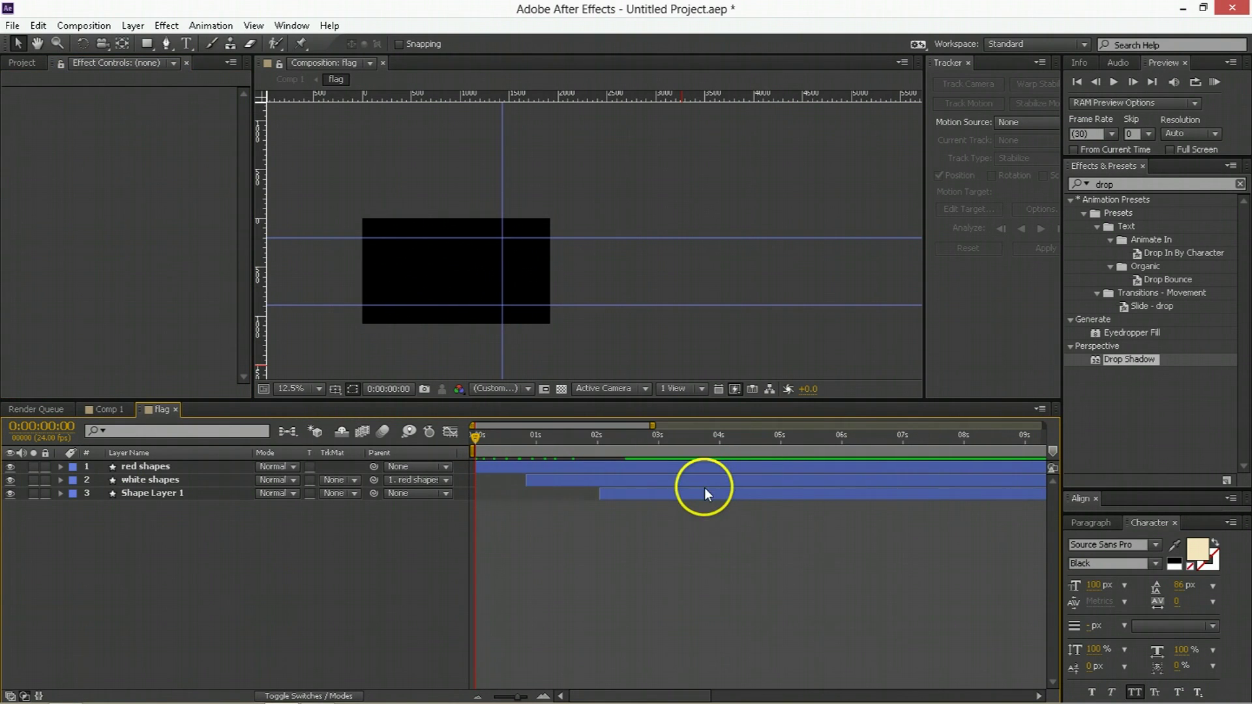
left_click(701, 491)
key("u")
left_click(623, 438)
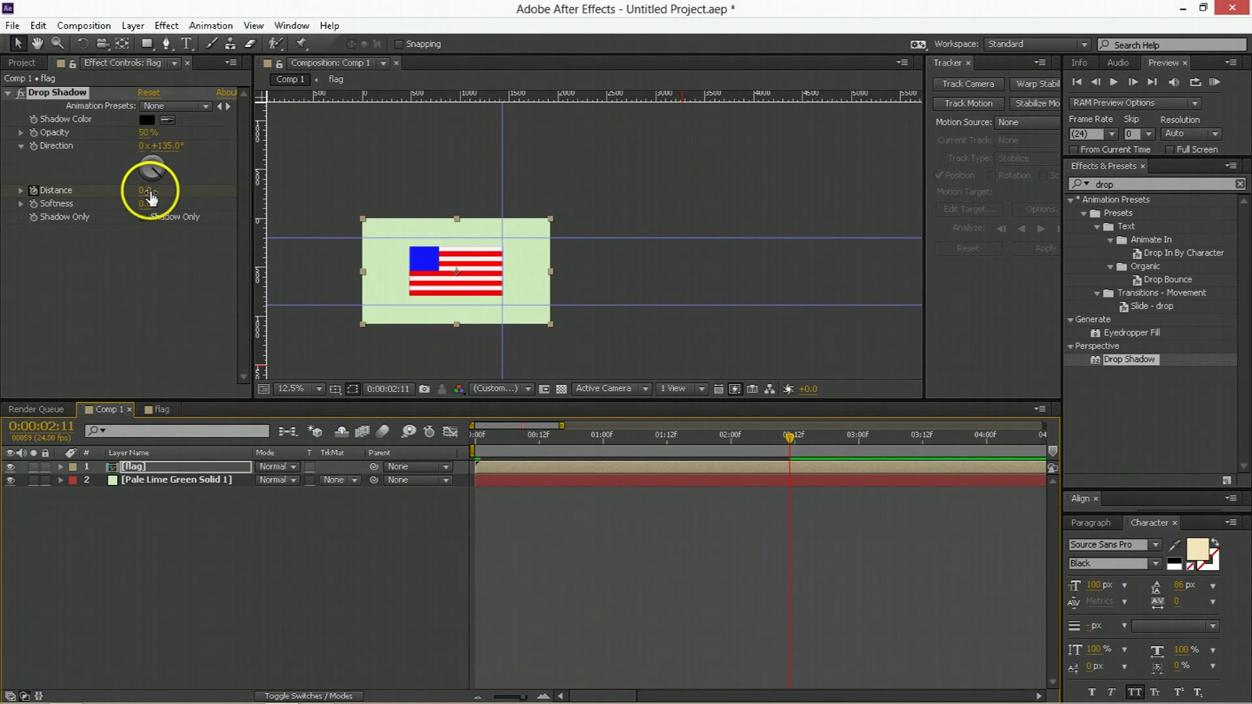
- Back in Comp 1, set the flag's drop shadow Distance to 25 at 0:00:02:11
left_click(149, 191)
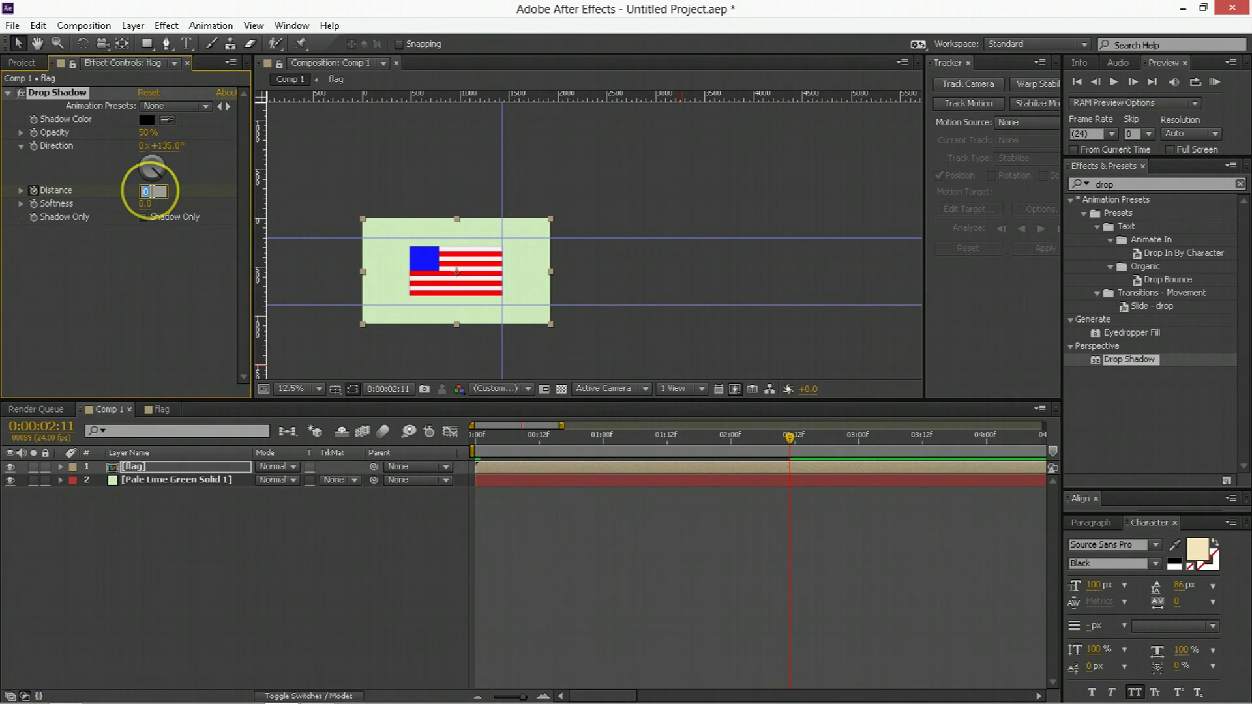
type("25")
key("Return")
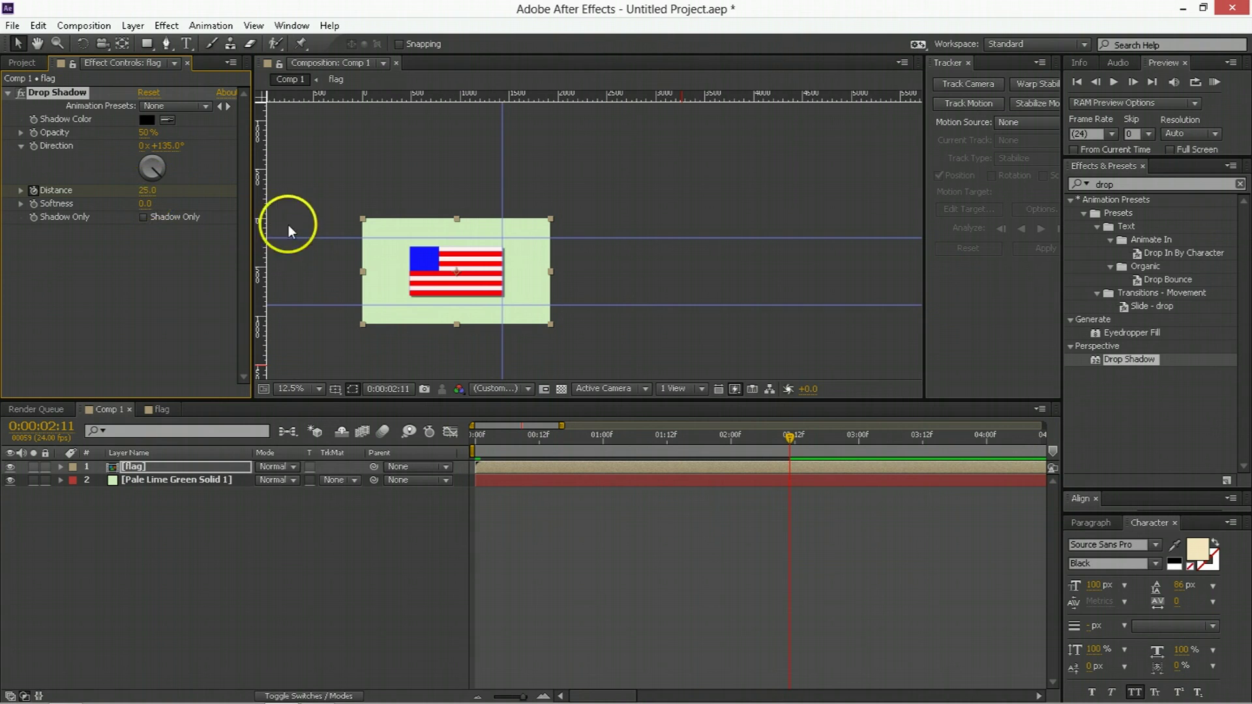
scroll(417, 234, "up", 1)
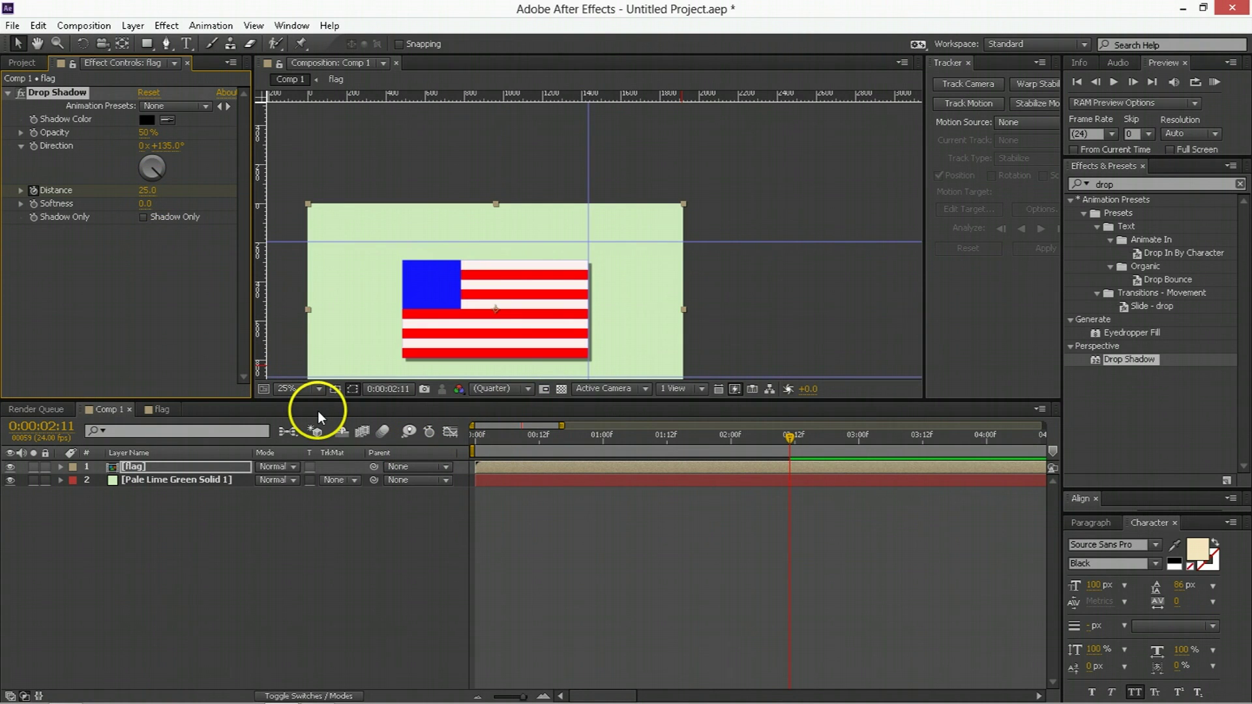
- Reshape the speed graph of the flag's drop shadow Distance to peak early, near 0:00:00:12, with a long ease into the last keyframe
key("u")
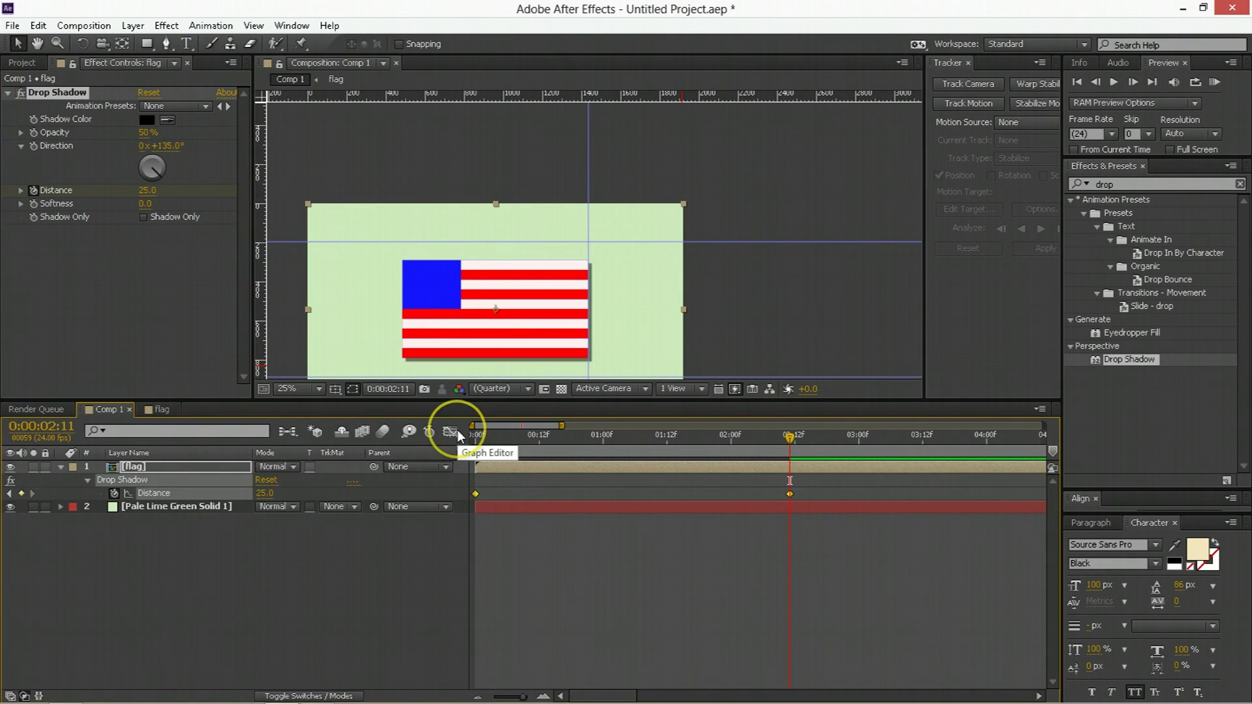
left_click(452, 432)
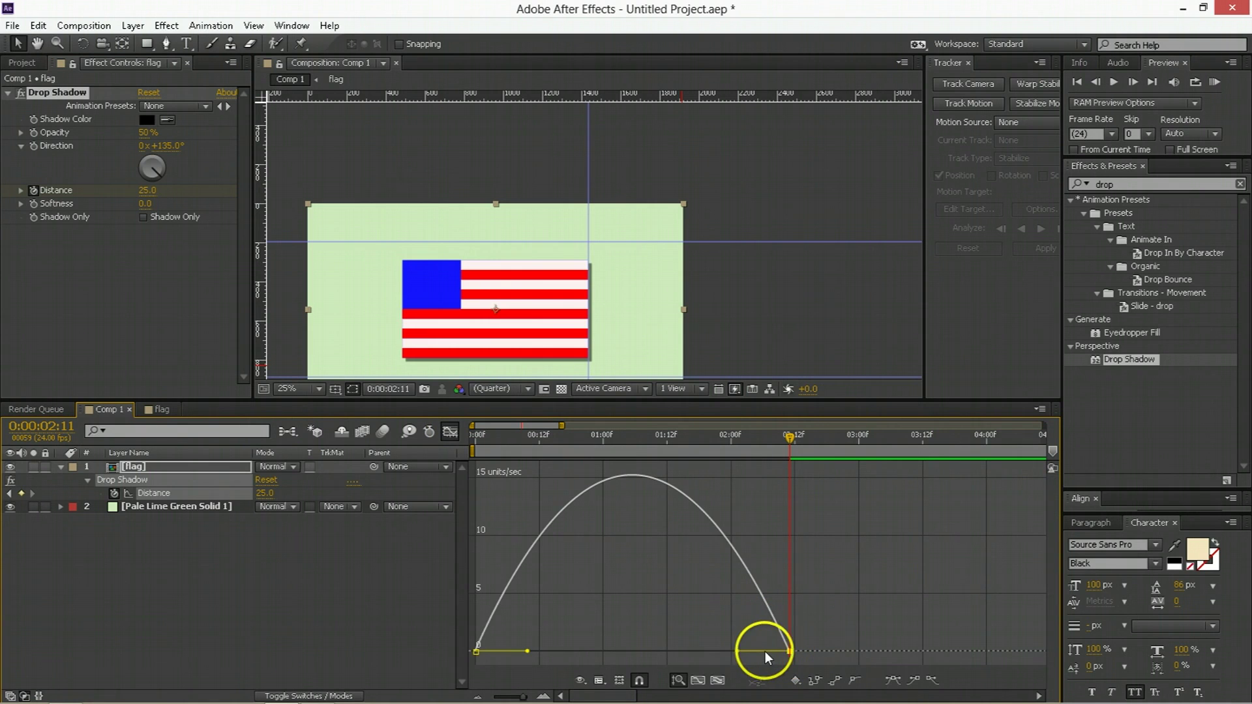
left_click_drag(583, 651, 535, 651)
- Scrub the shadow animation from 0:00:00:10 to 0:00:01:08, and return to the last Distance keyframe at 0:00:02:11
left_click(531, 437)
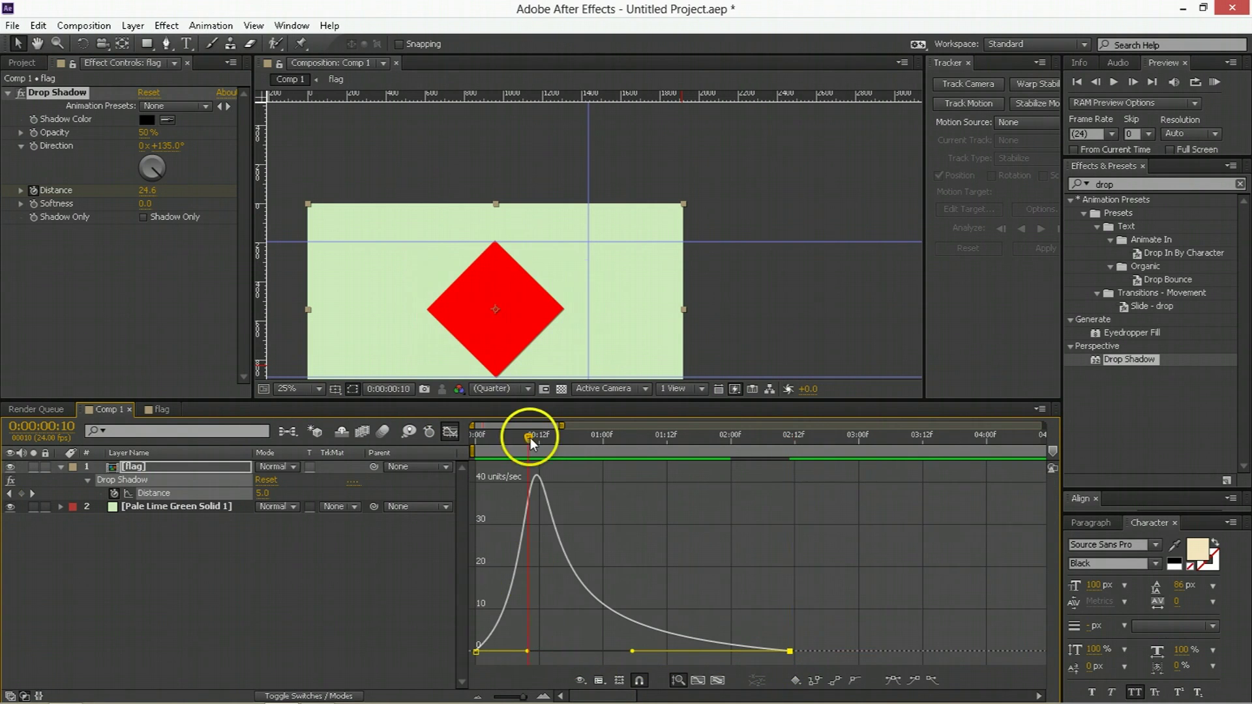
left_click_drag(551, 439, 647, 445)
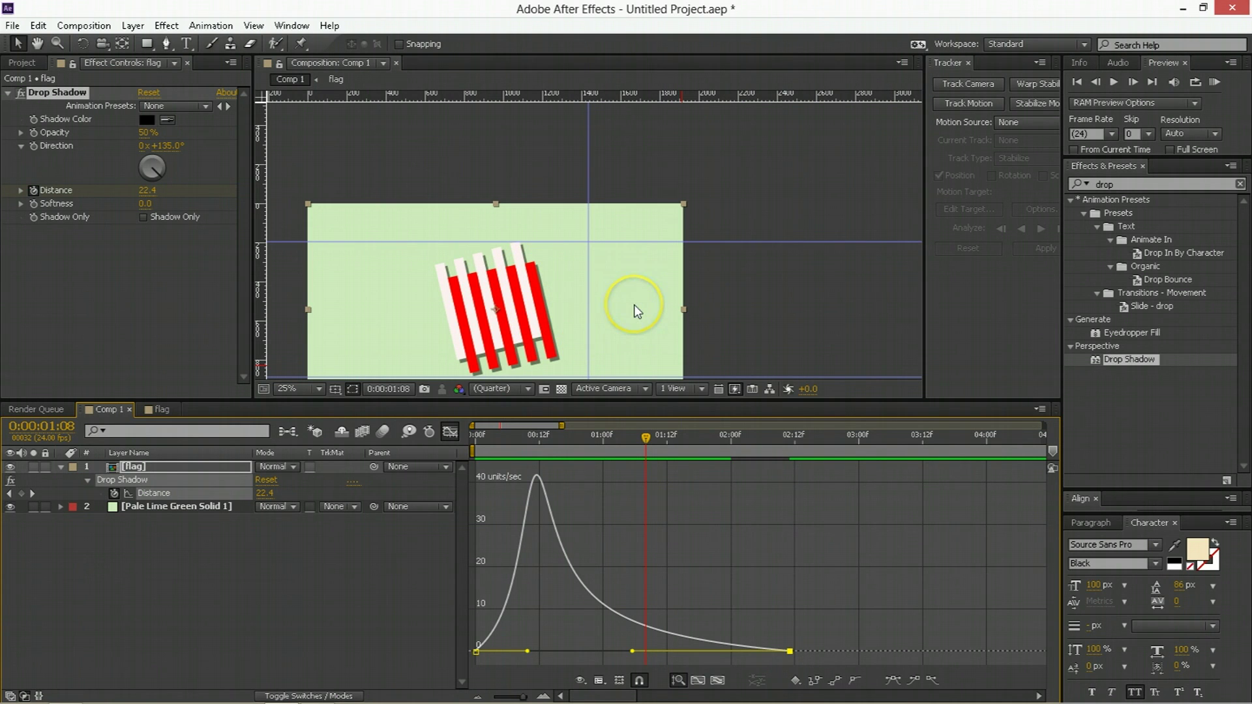
key("h")
left_click_drag(495, 316, 546, 259)
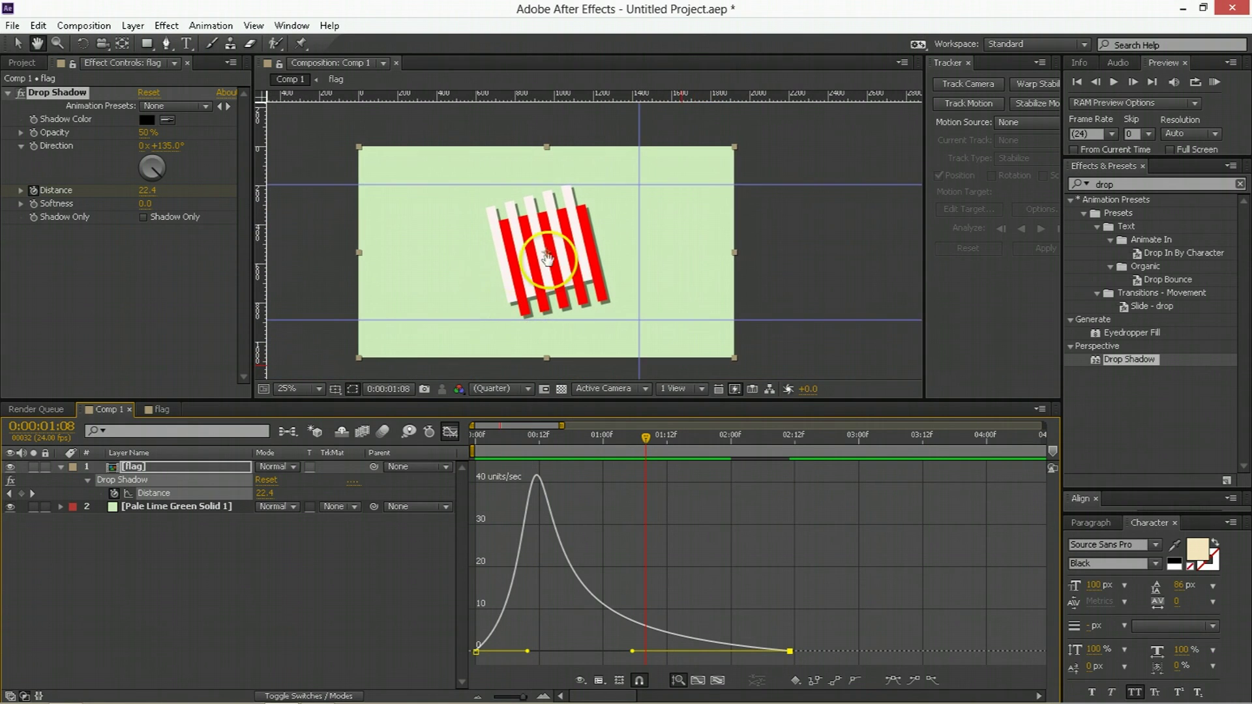
scroll(747, 621, "up", 3)
left_click(821, 435)
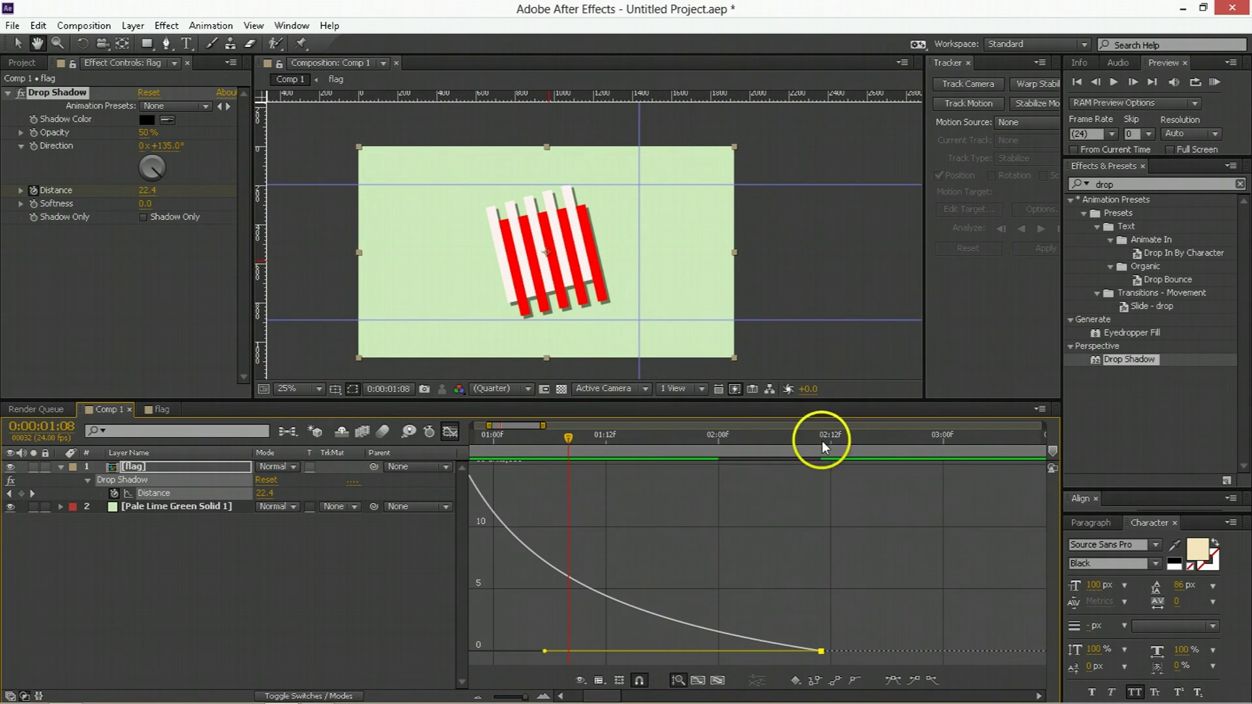
key("v")
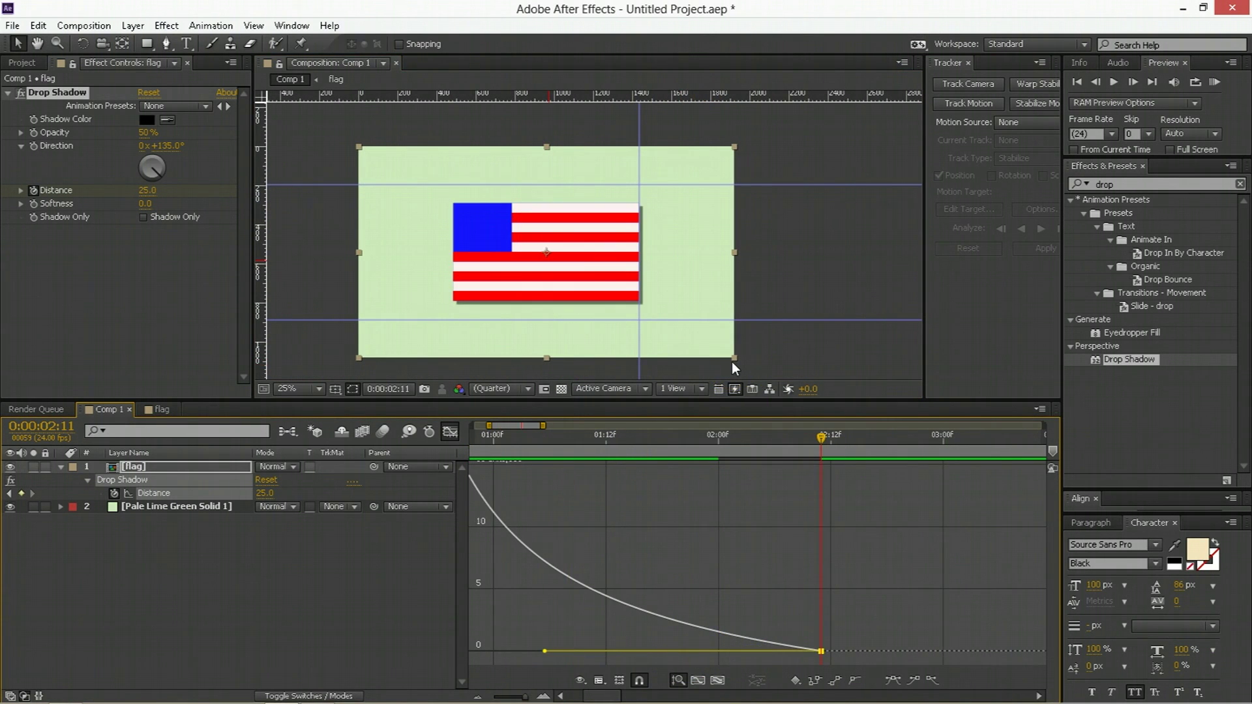